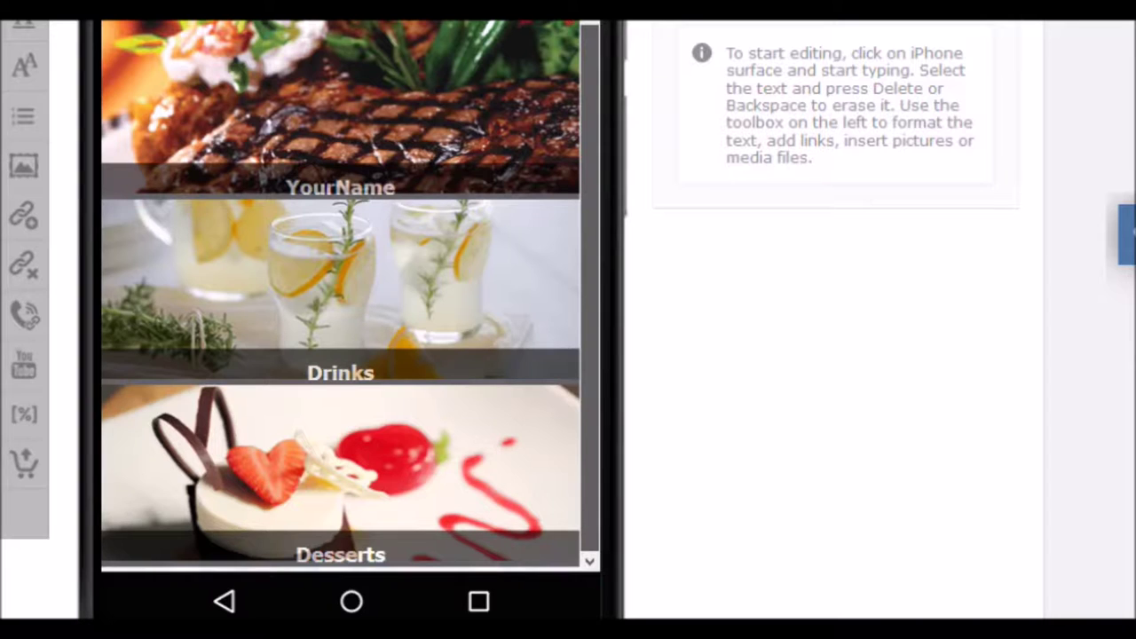
Step: Duplicate the Desserts menu item and set the item's text to "New"
scroll(341, 294, "up", 2)
scroll(341, 295, "down", 2)
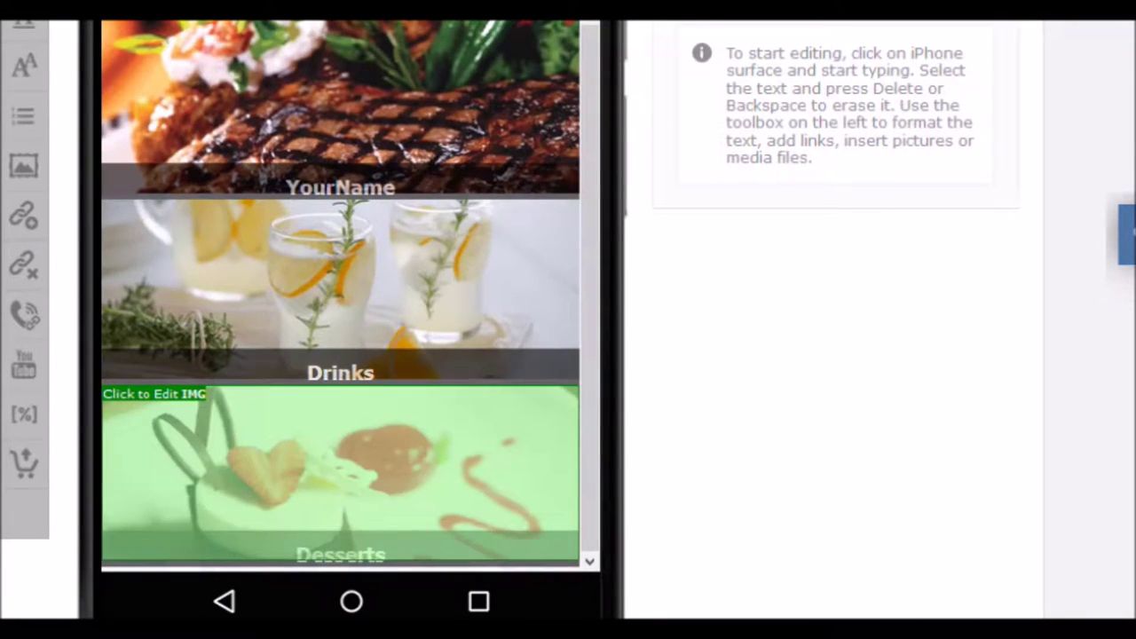
left_click(549, 447)
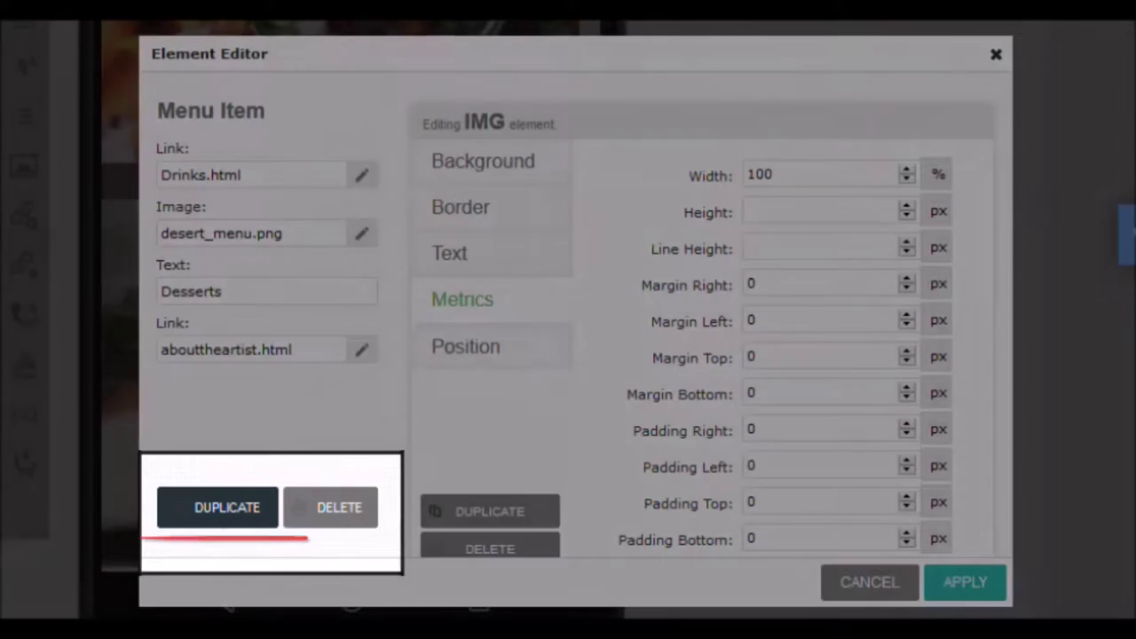
left_click(218, 506)
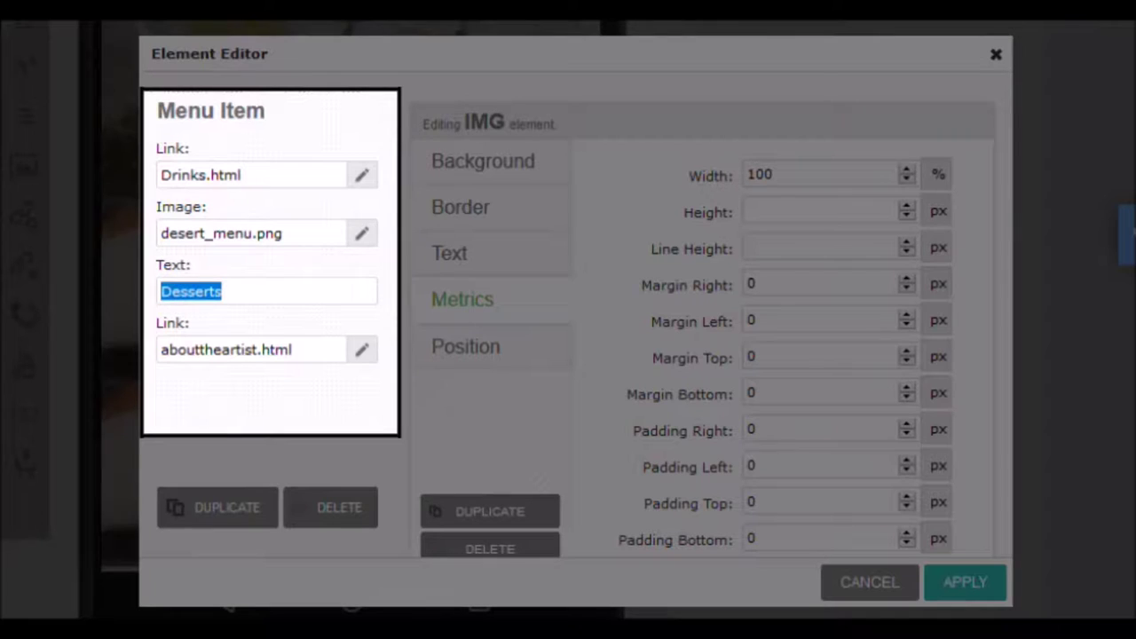
type("New")
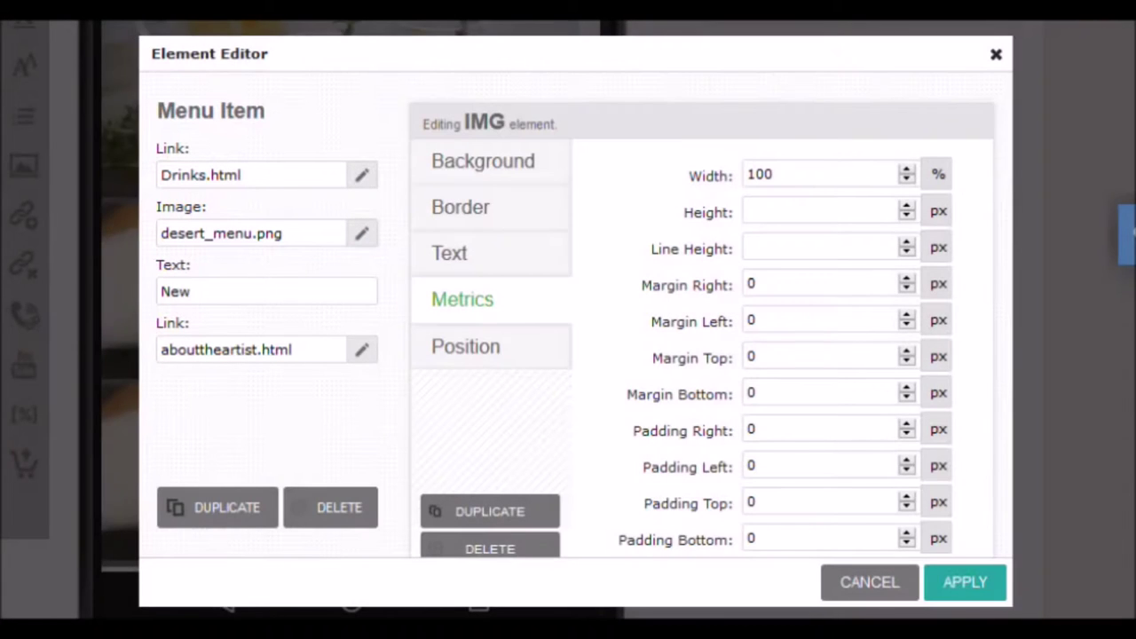
Step: Set the New menu item's image to drink_menu.png from the in-app resources and apply the element changes
left_click(362, 233)
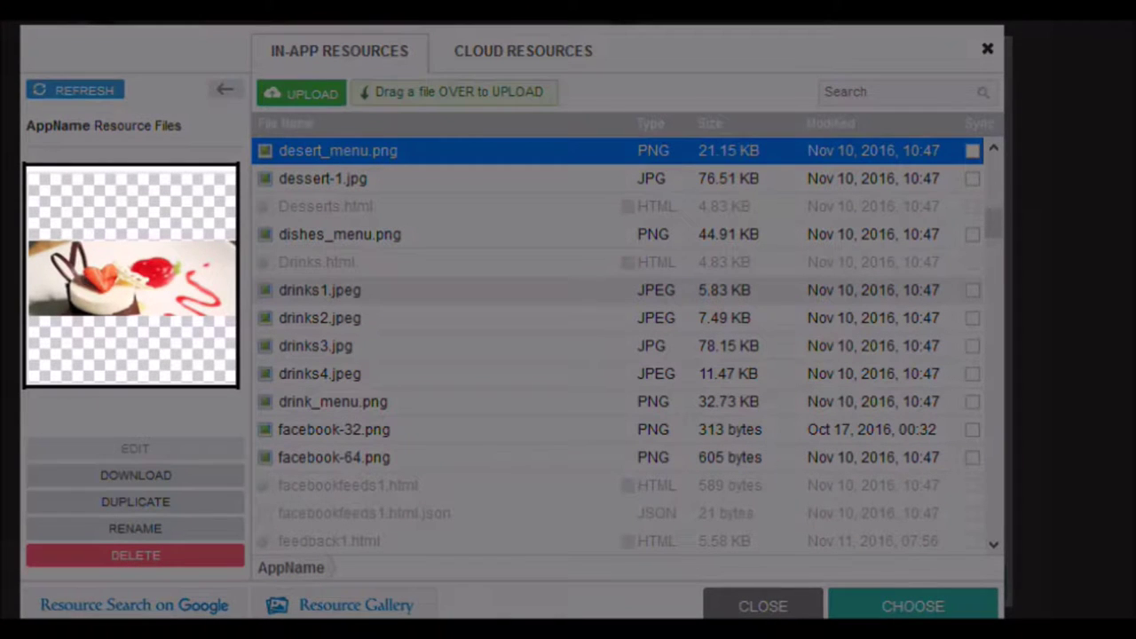
left_click(320, 291)
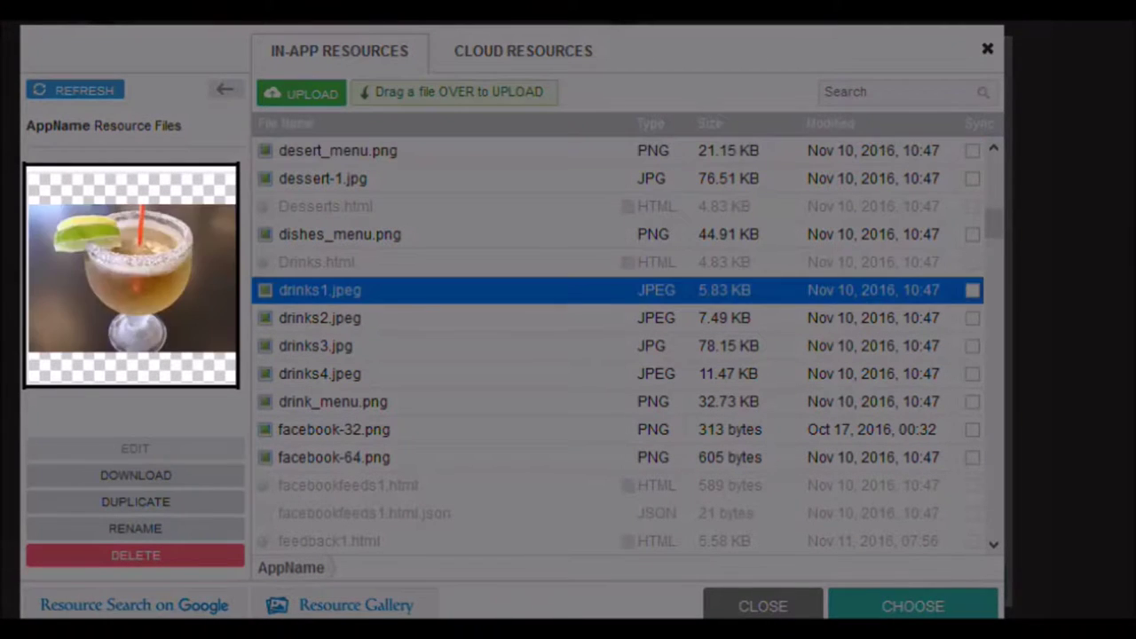
left_click(320, 318)
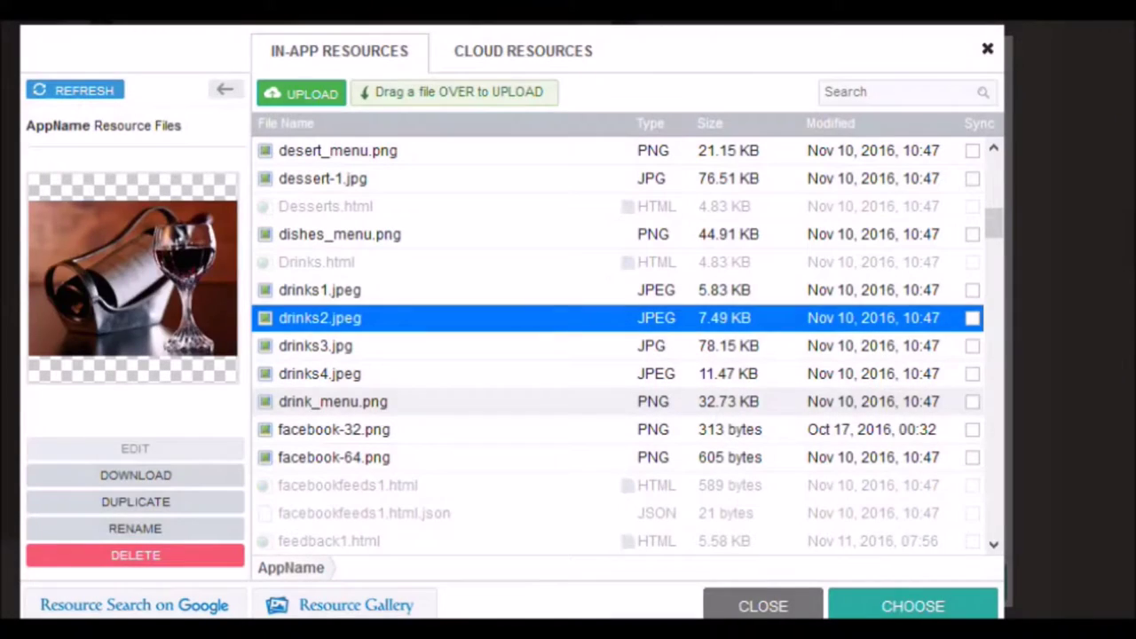
left_click(333, 401)
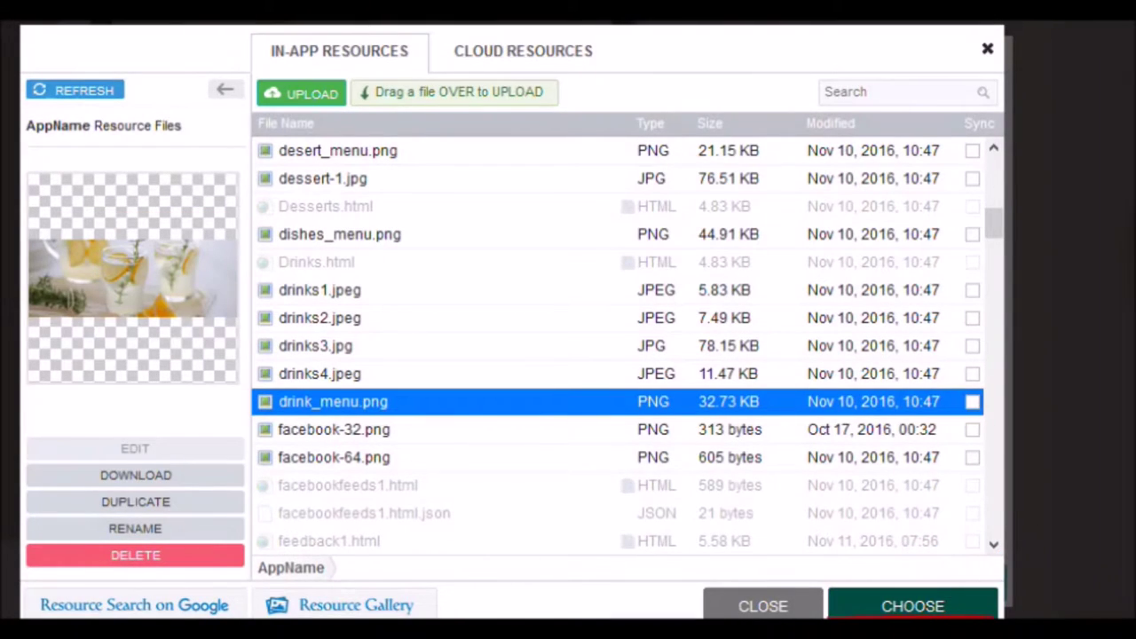
left_click(913, 606)
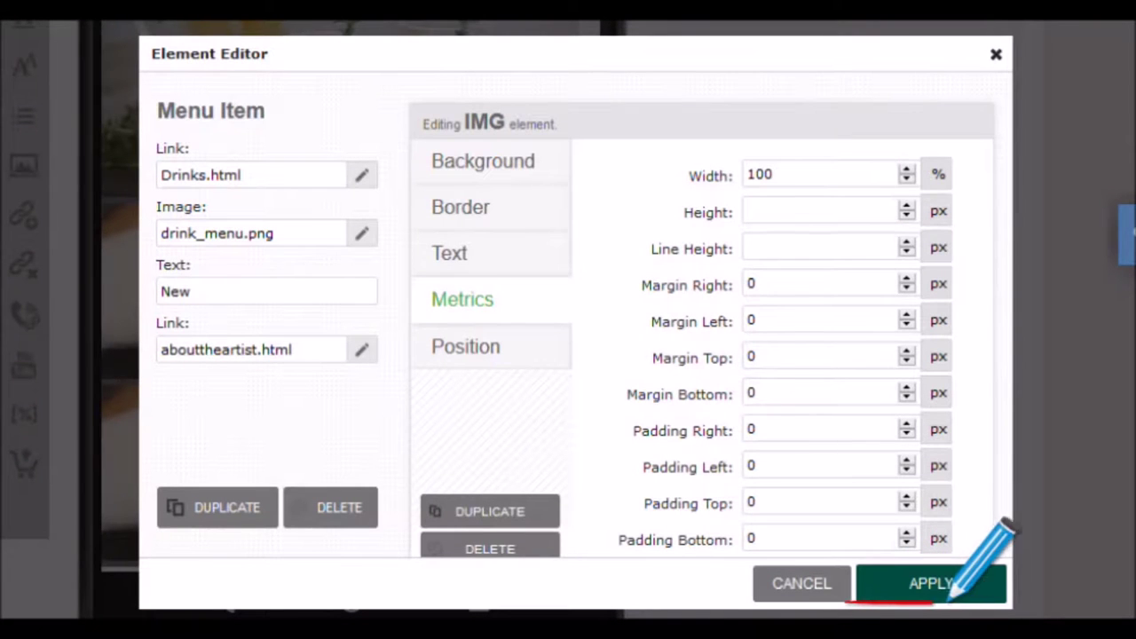
left_click(931, 583)
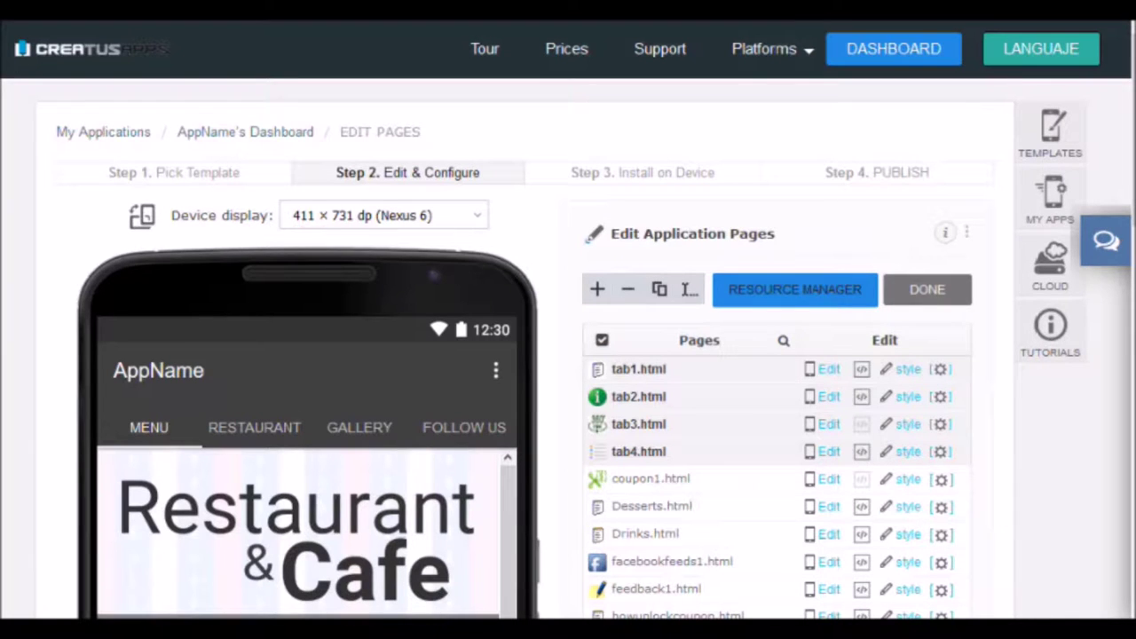
Step: Open the page style design for tab1.html and go to its Body style properties
scroll(568, 355, "down", 3)
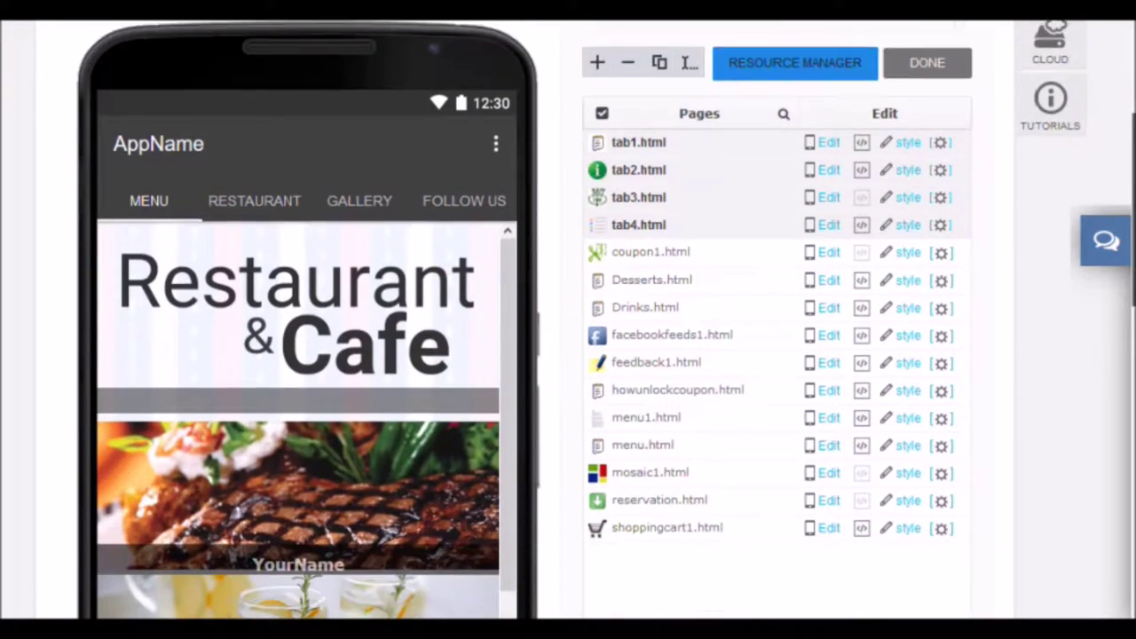
scroll(568, 356, "up", 1)
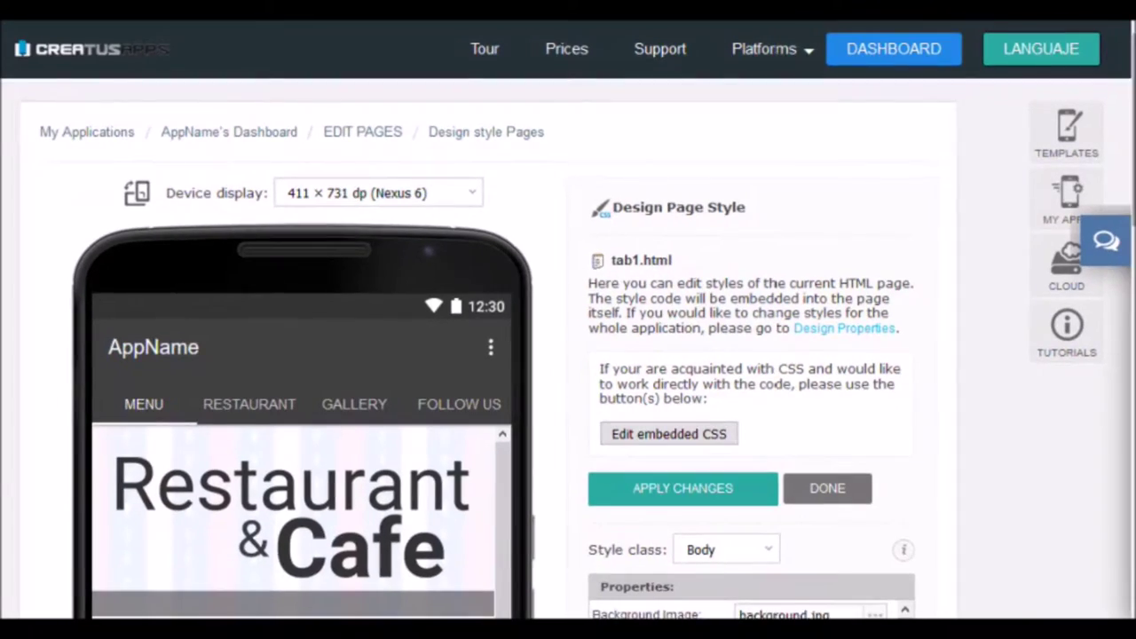
scroll(711, 355, "down", 3)
scroll(568, 355, "down", 3)
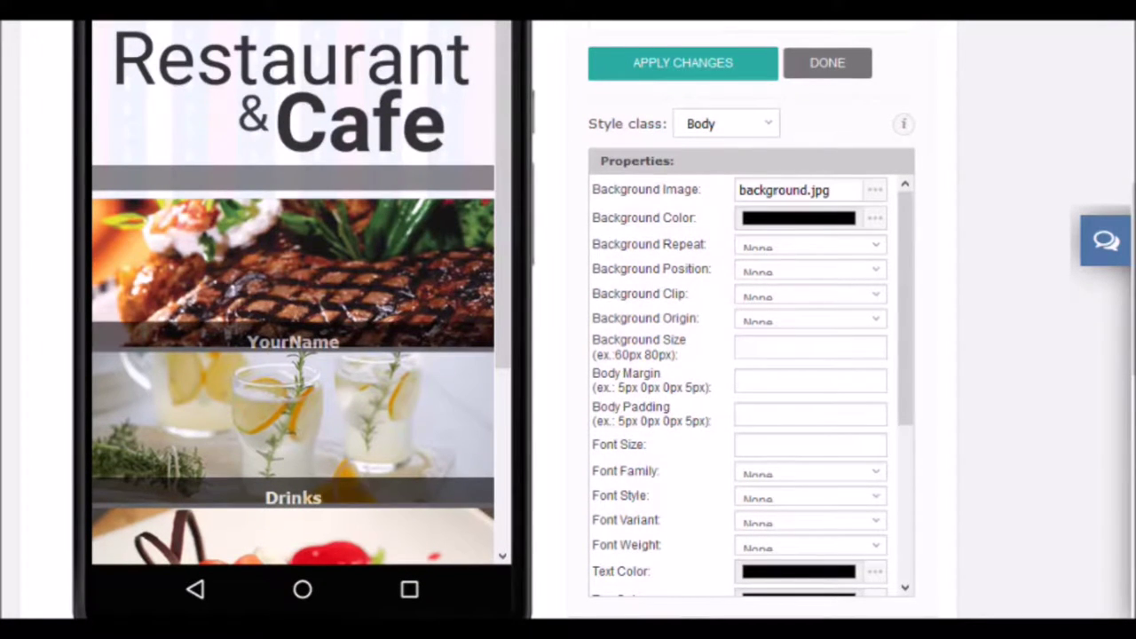
Step: Search the in-app resources for "back" from the Body background image setting and leave without choosing a file
left_click(874, 190)
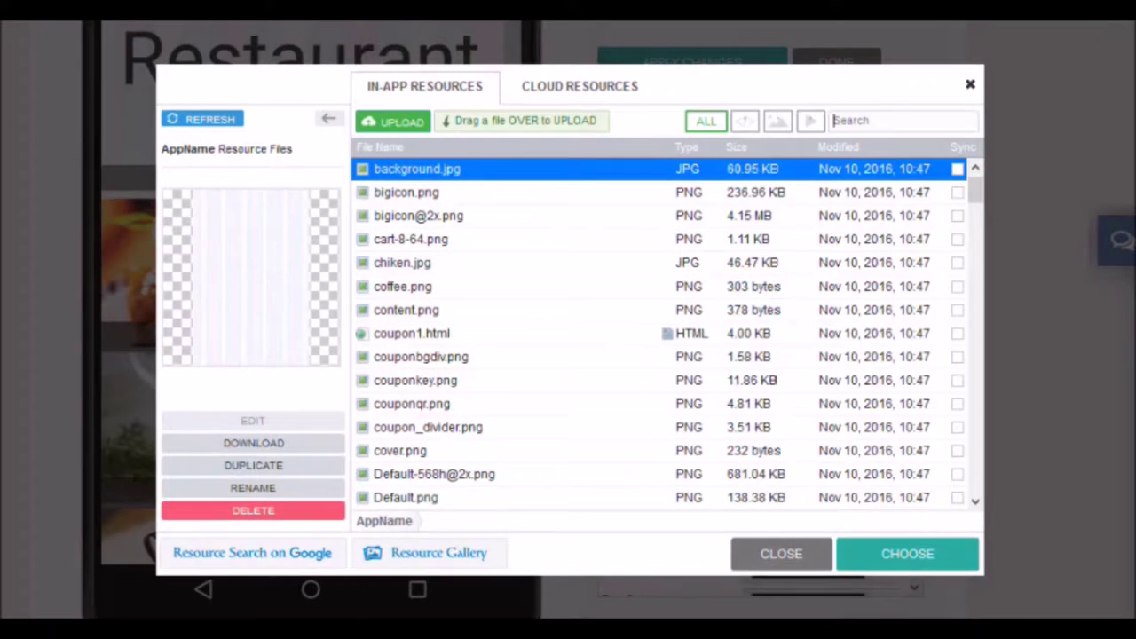
type("back")
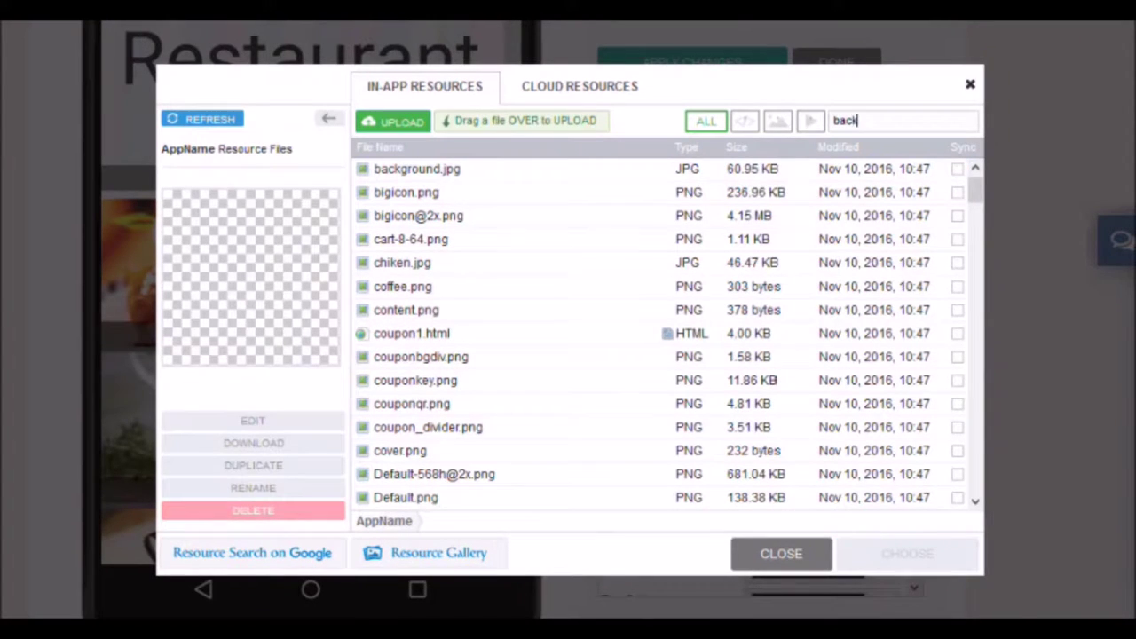
left_click(416, 169)
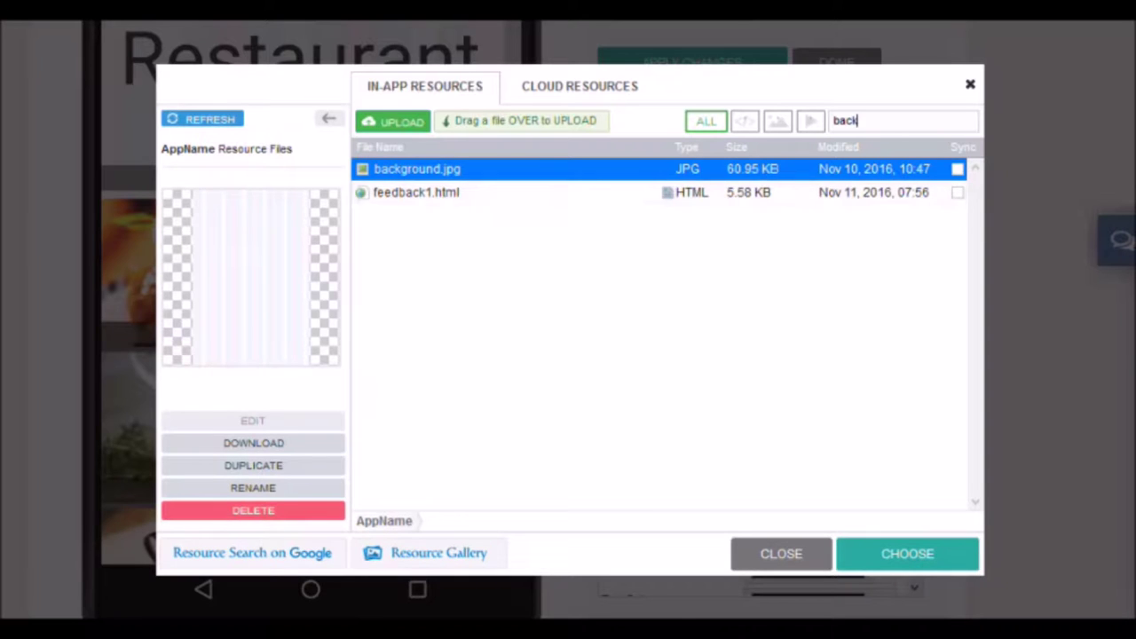
key("ctrl+a")
key("BackSpace")
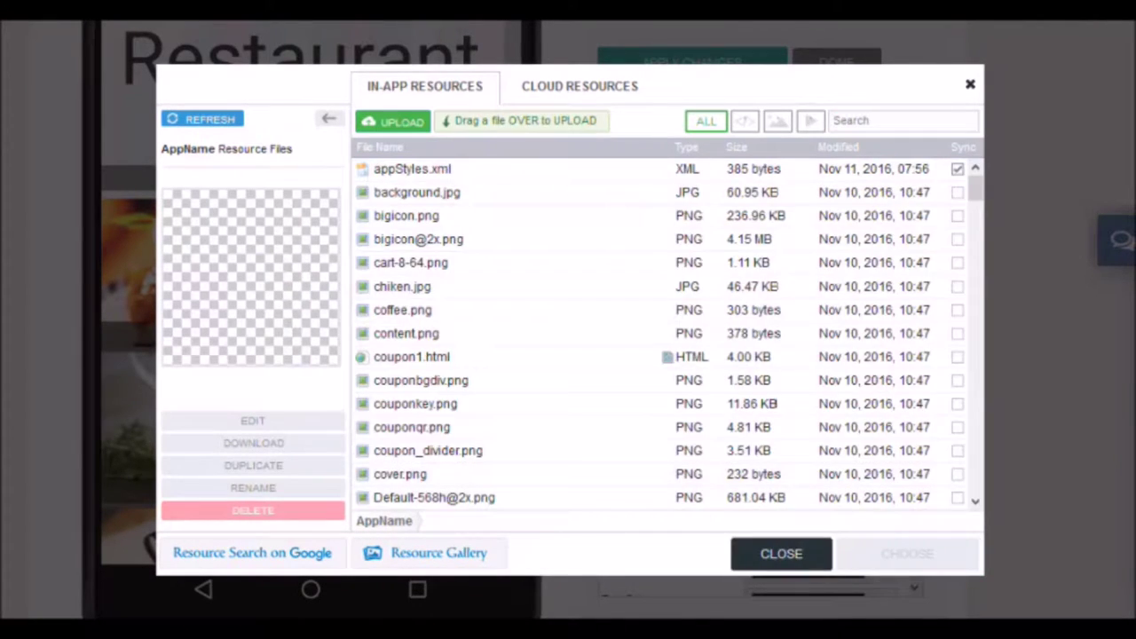
left_click(780, 553)
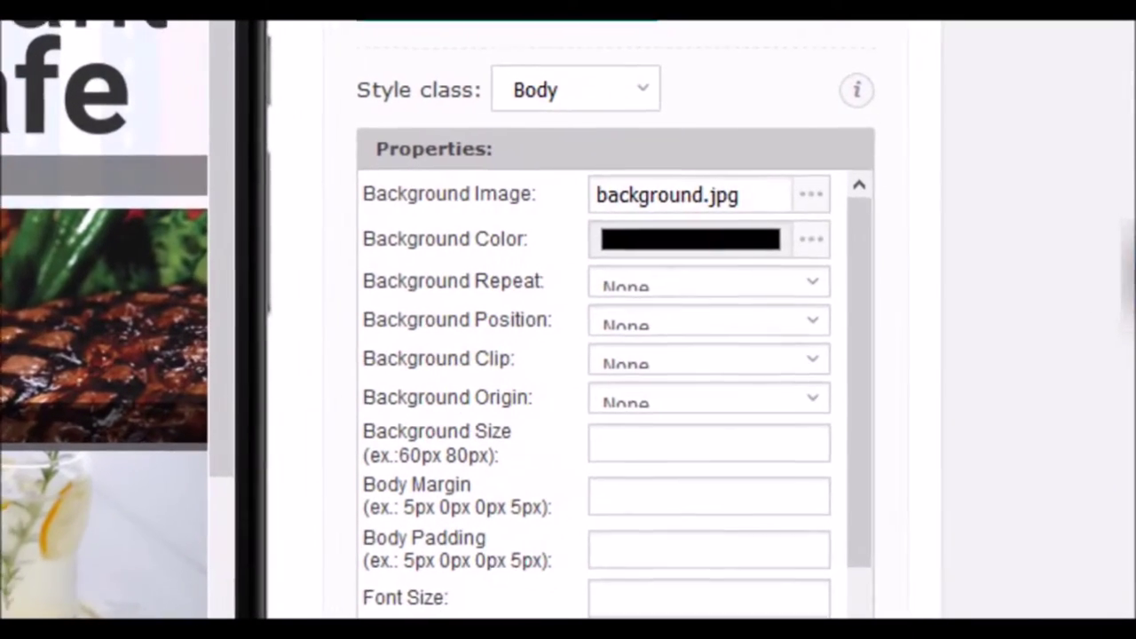
Step: Clear the background image of tab1.html's Body style
left_click_drag(776, 193, 665, 193)
key("BackSpace")
key("BackSpace")
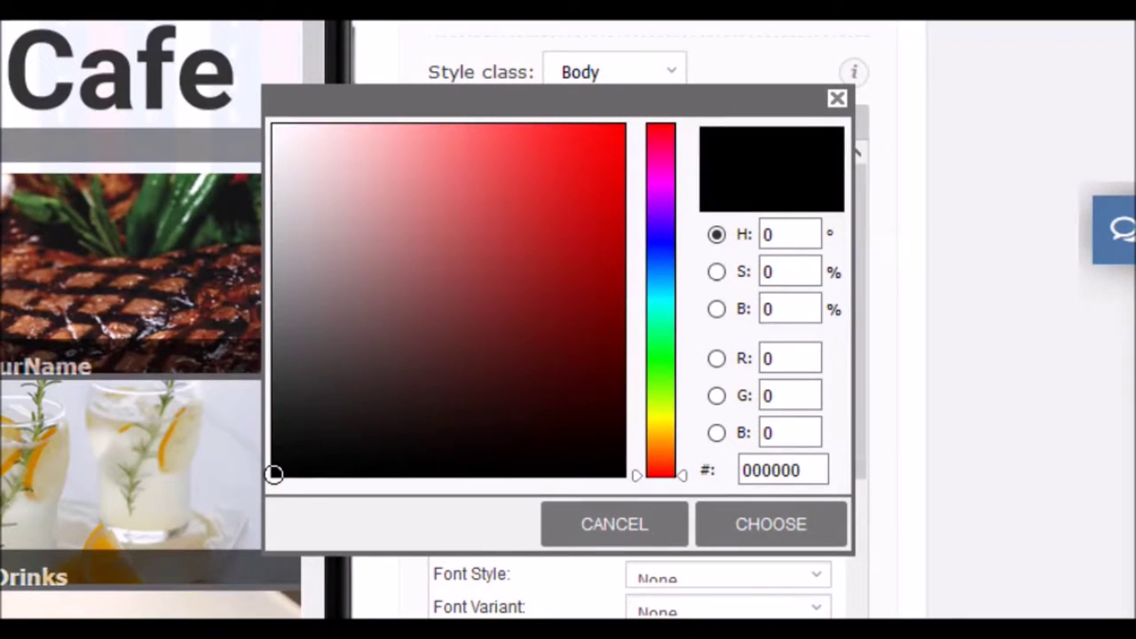
Step: Set the Body background color to turquoise 20F9E0 and apply the style changes
left_click(661, 308)
mouse_move(273, 475)
left_mouse_down()
mouse_move(399, 257)
mouse_move(367, 126)
left_mouse_up()
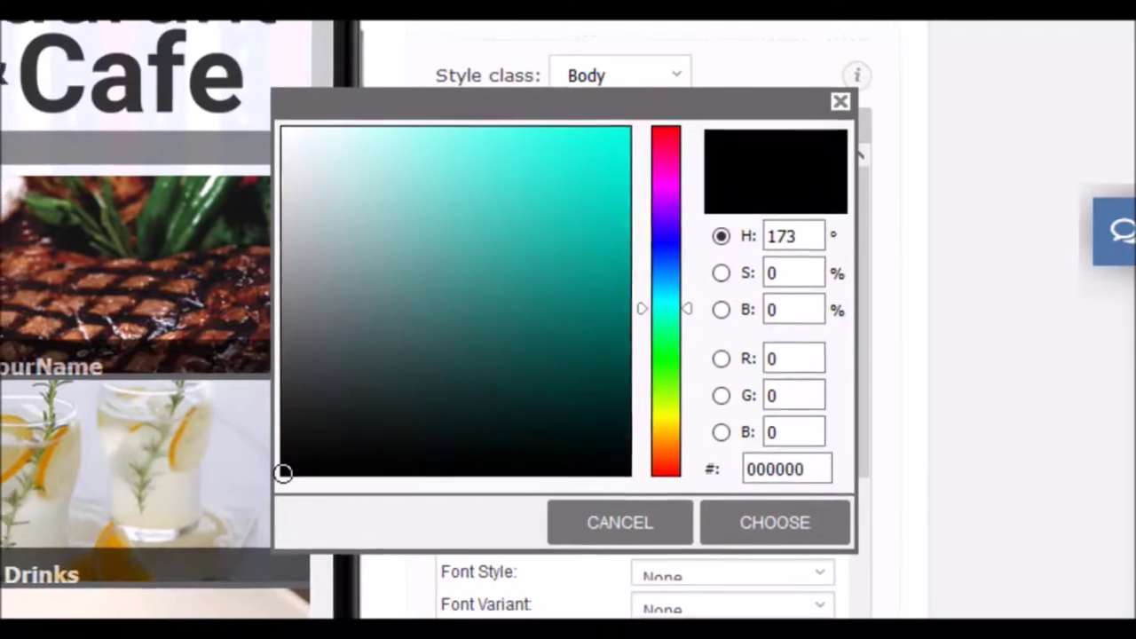
left_click_drag(446, 144, 419, 142)
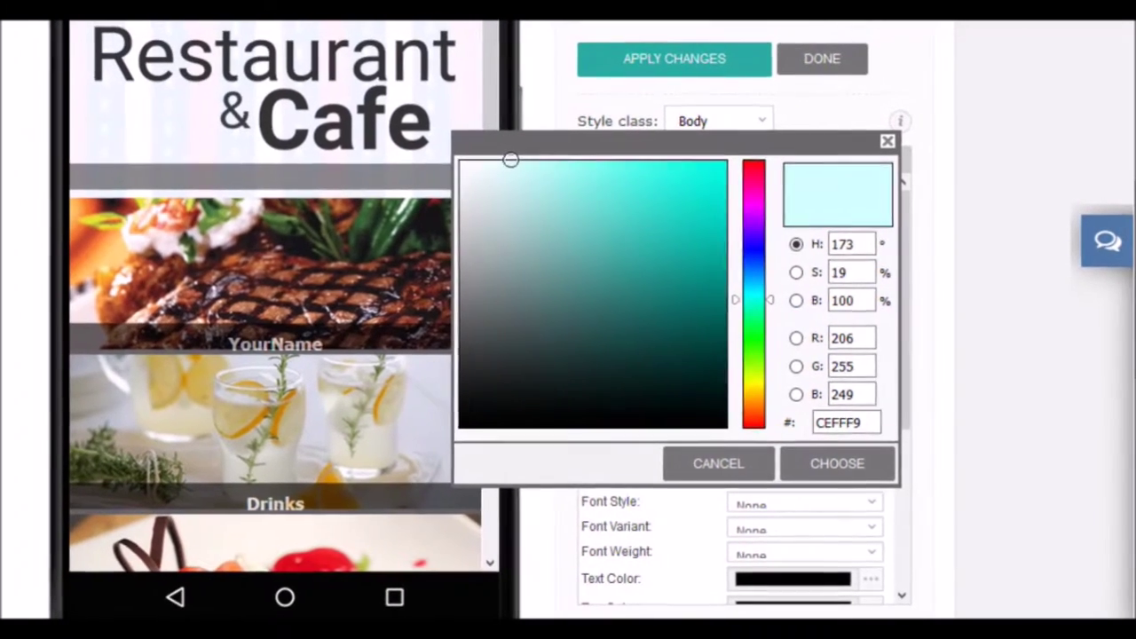
left_click_drag(510, 160, 694, 166)
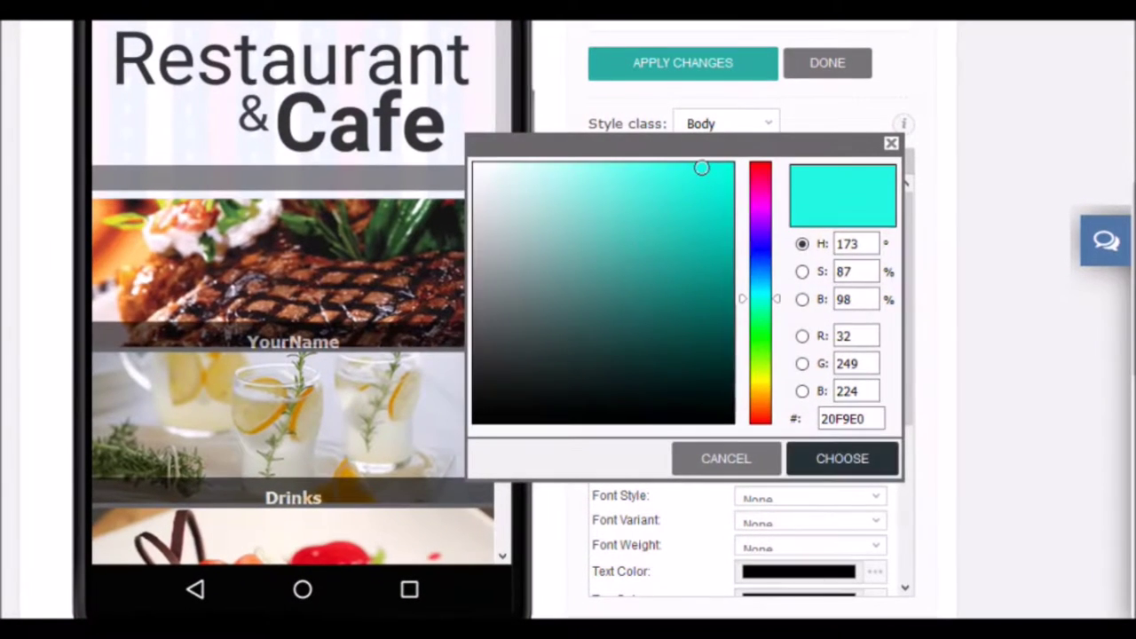
left_click(841, 459)
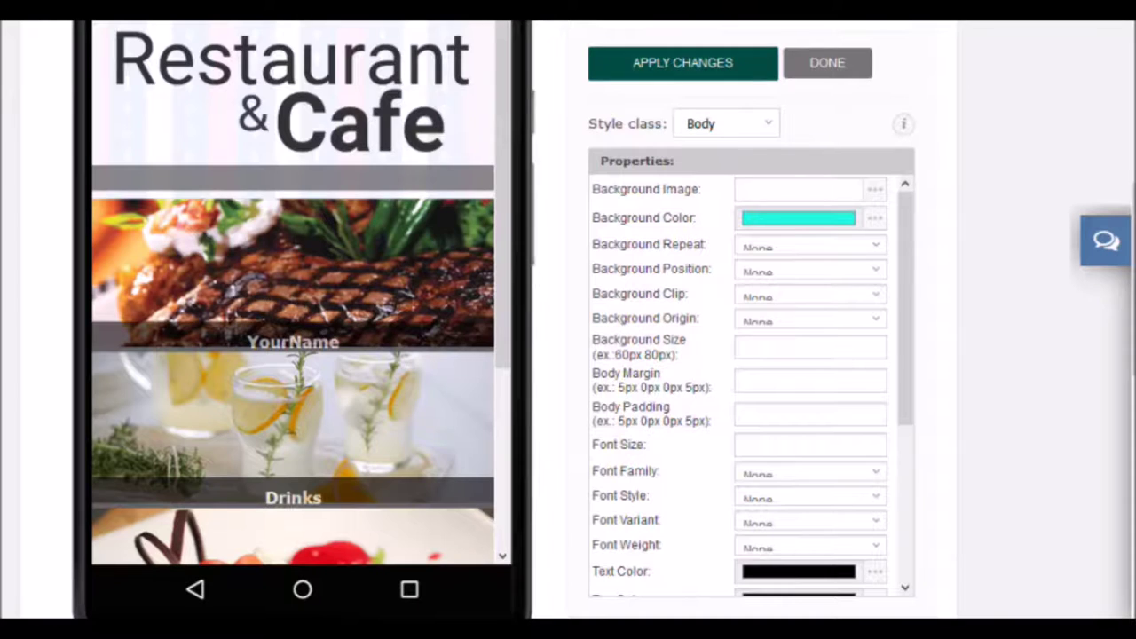
left_click(683, 63)
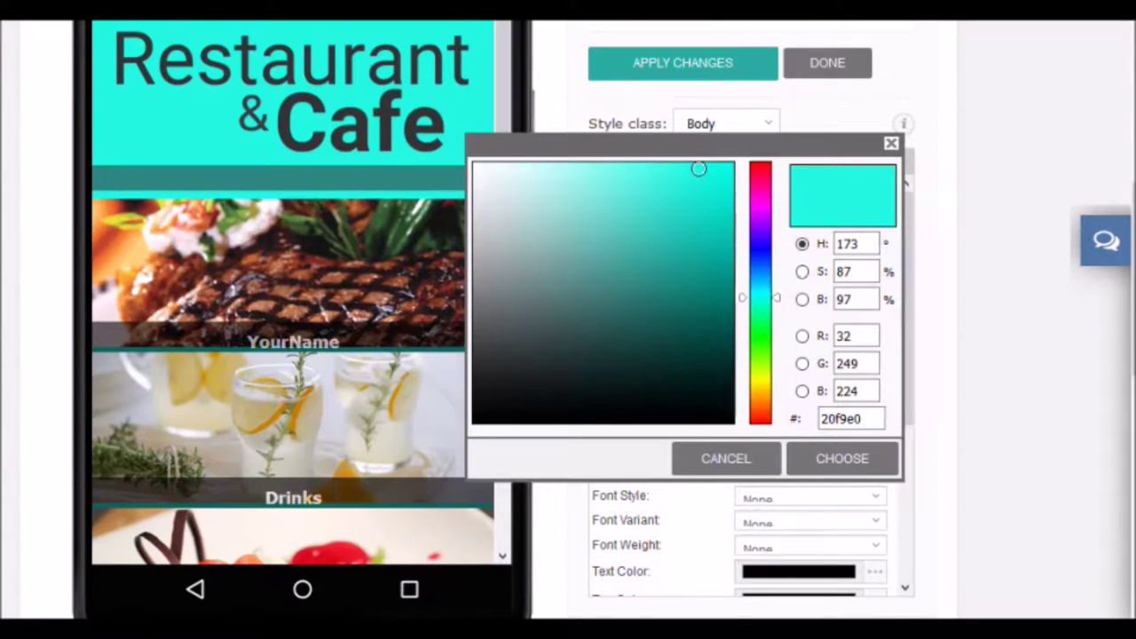
Step: Change the Body background color to red FF0522 and apply the style changes
left_click(760, 176)
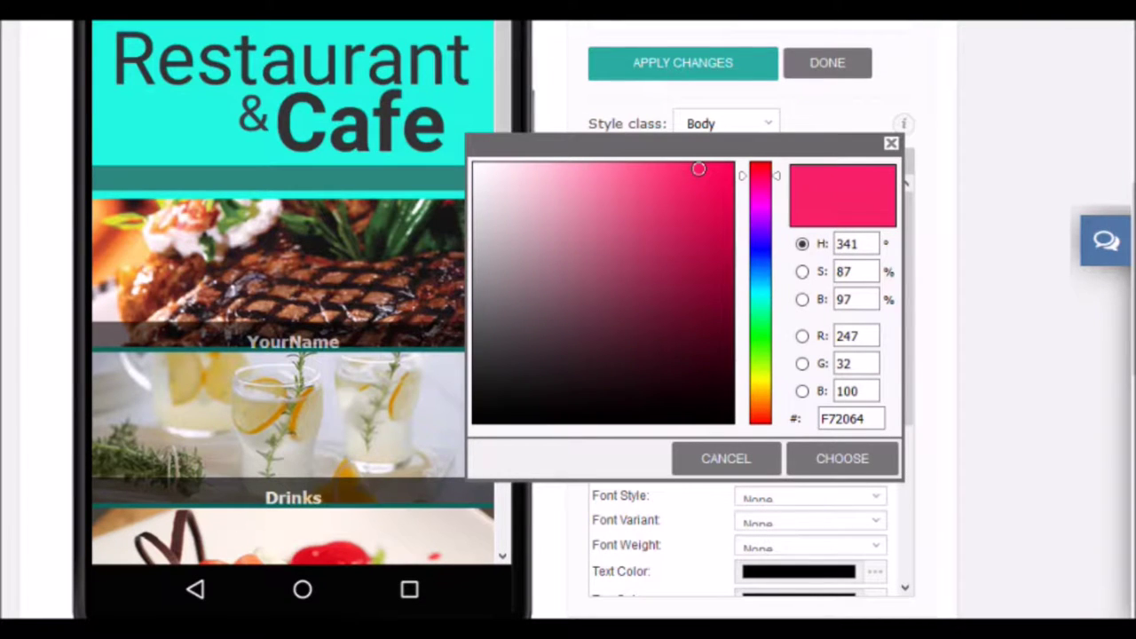
mouse_move(760, 175)
left_mouse_down()
mouse_move(760, 166)
mouse_move(714, 167)
mouse_move(730, 161)
left_mouse_up()
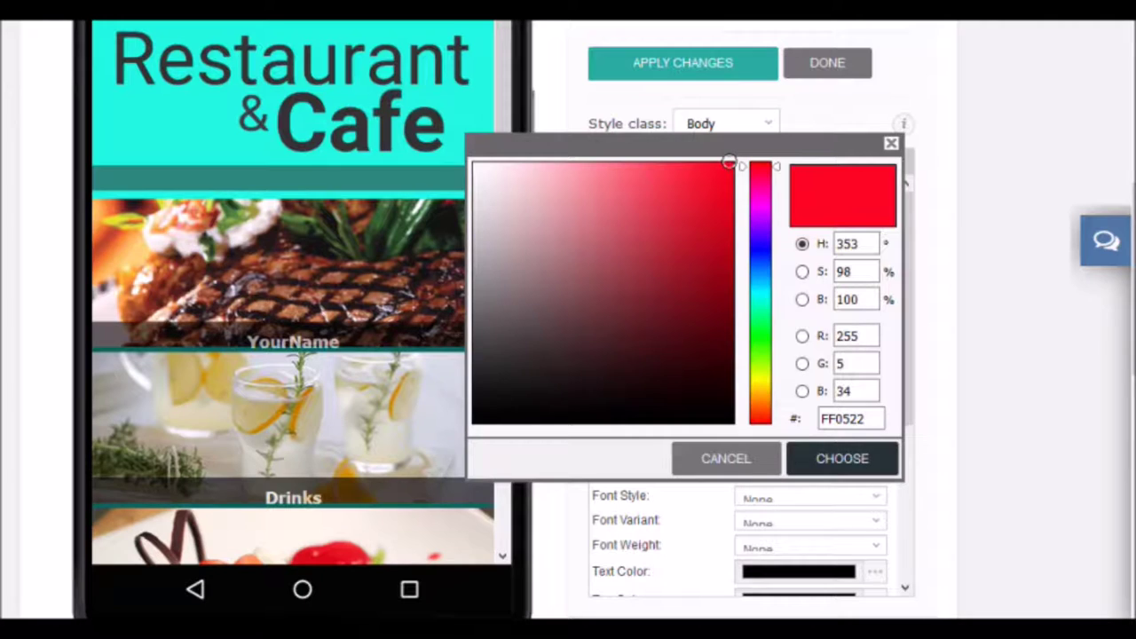
left_click(842, 458)
left_click(682, 63)
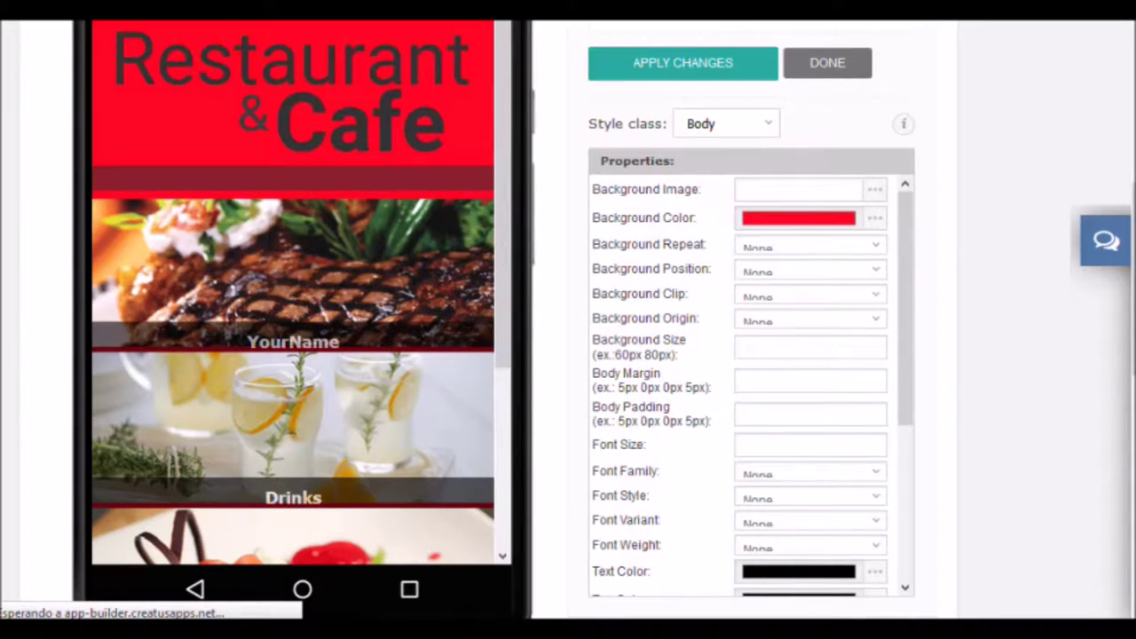
Step: Set the Body background image to background.jpg from the in-app resources and finish editing the page style
left_click(874, 189)
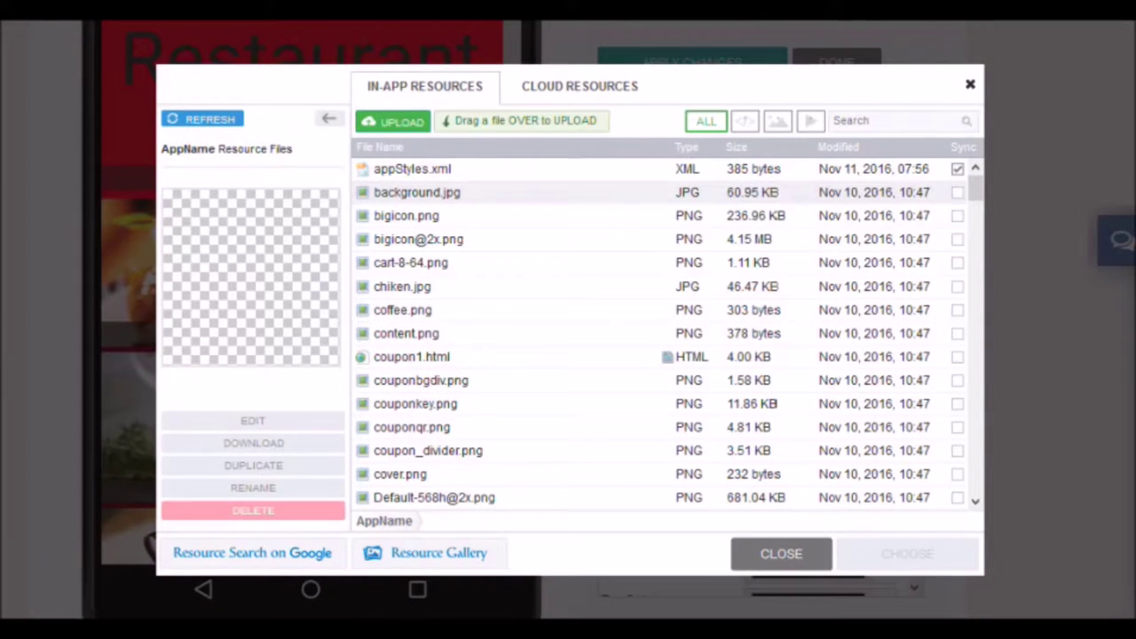
left_click(417, 192)
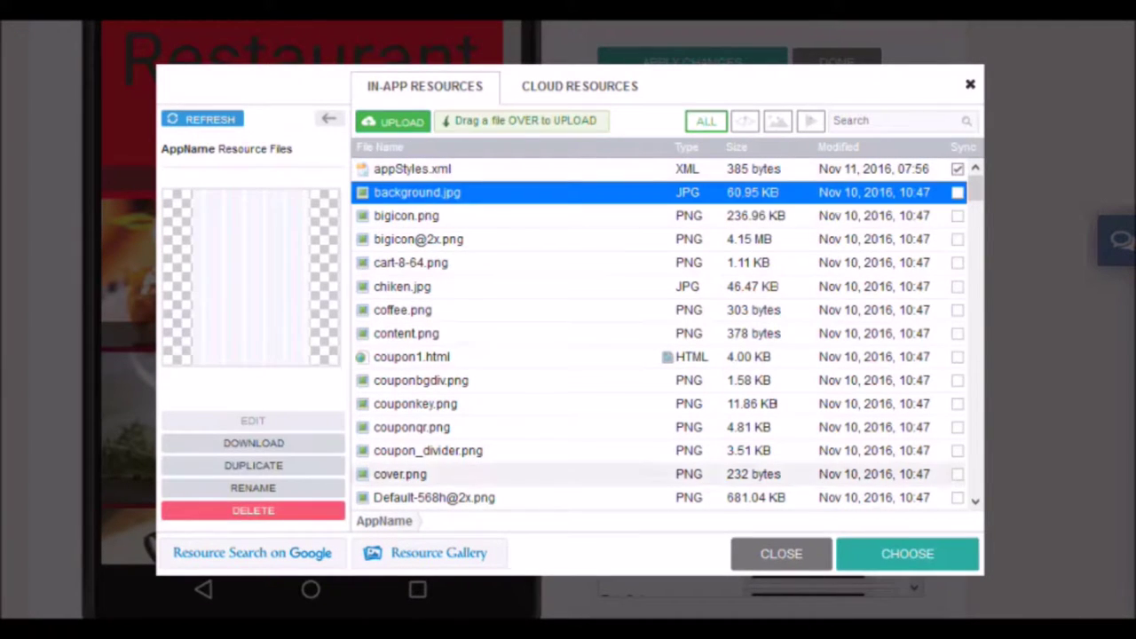
left_click(907, 553)
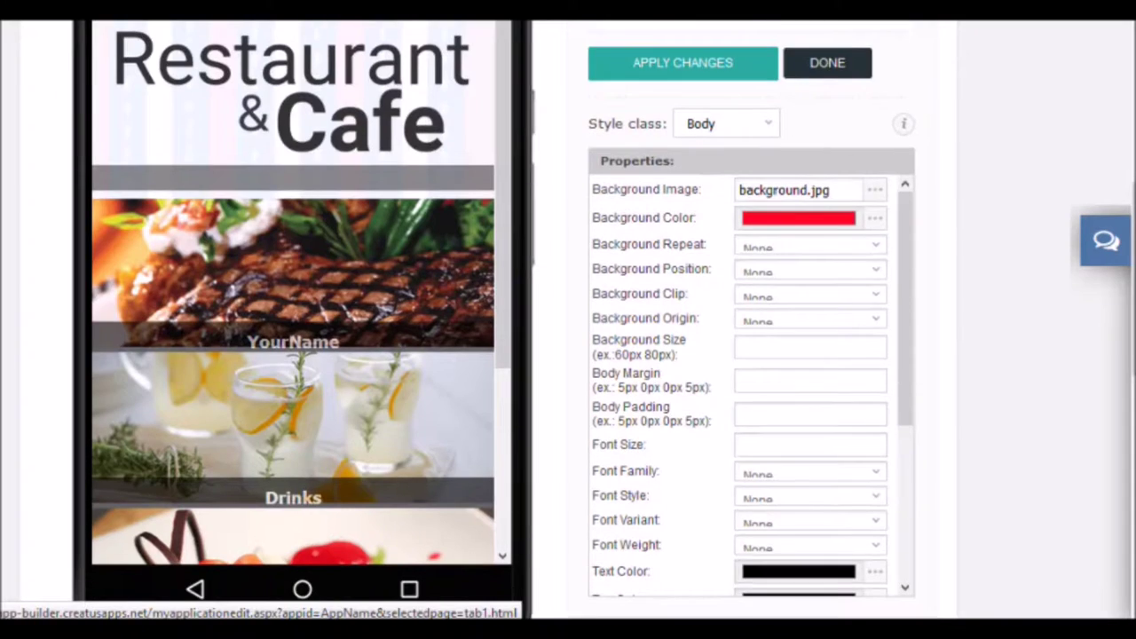
left_click(826, 63)
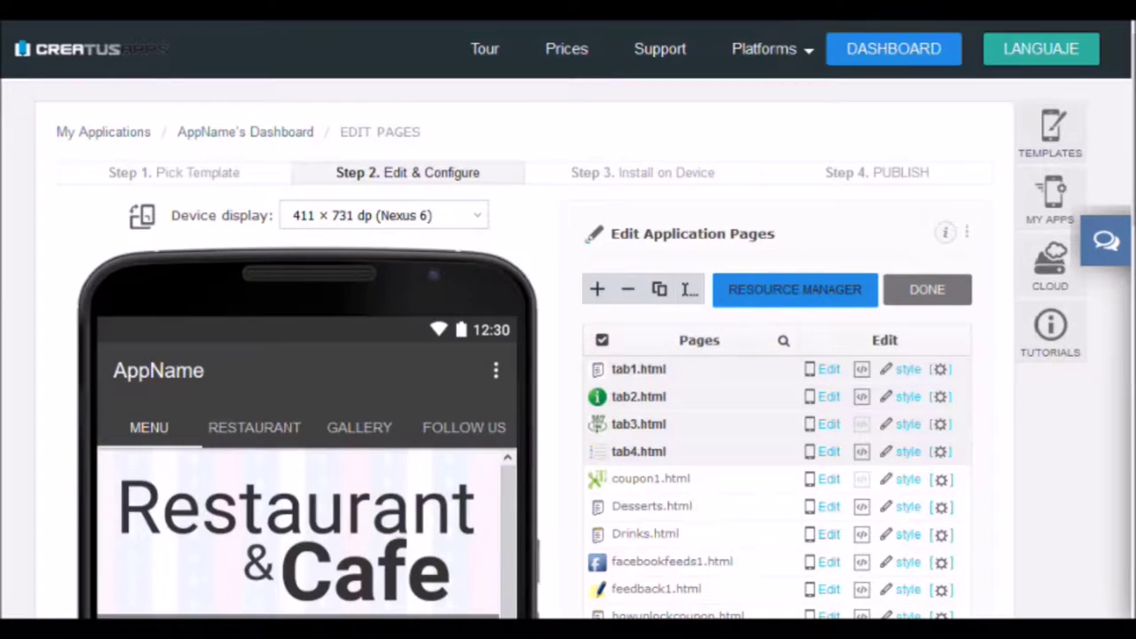
Step: Open the Restaurant page tab2.html for editing and open its Company Name entry
scroll(569, 355, "down", 3)
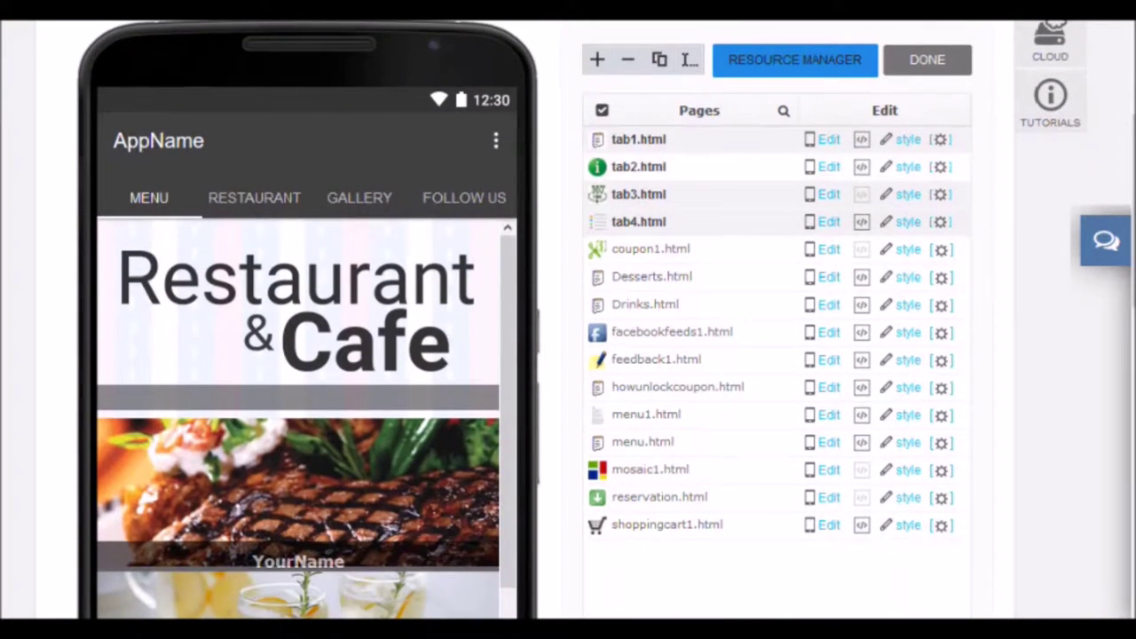
left_click(698, 167)
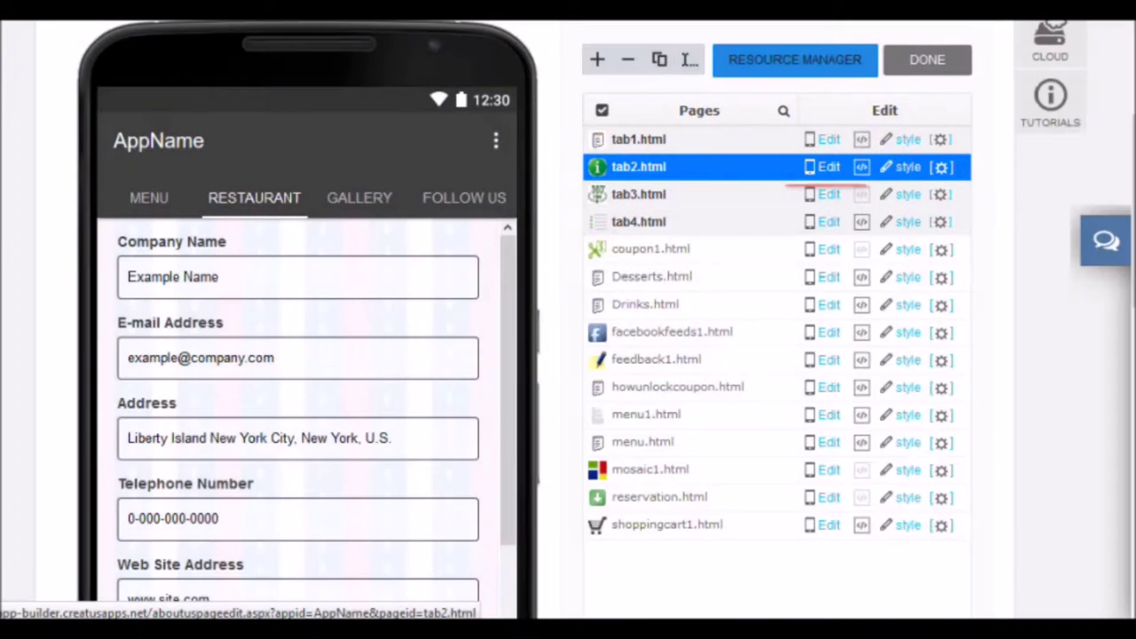
left_click(829, 167)
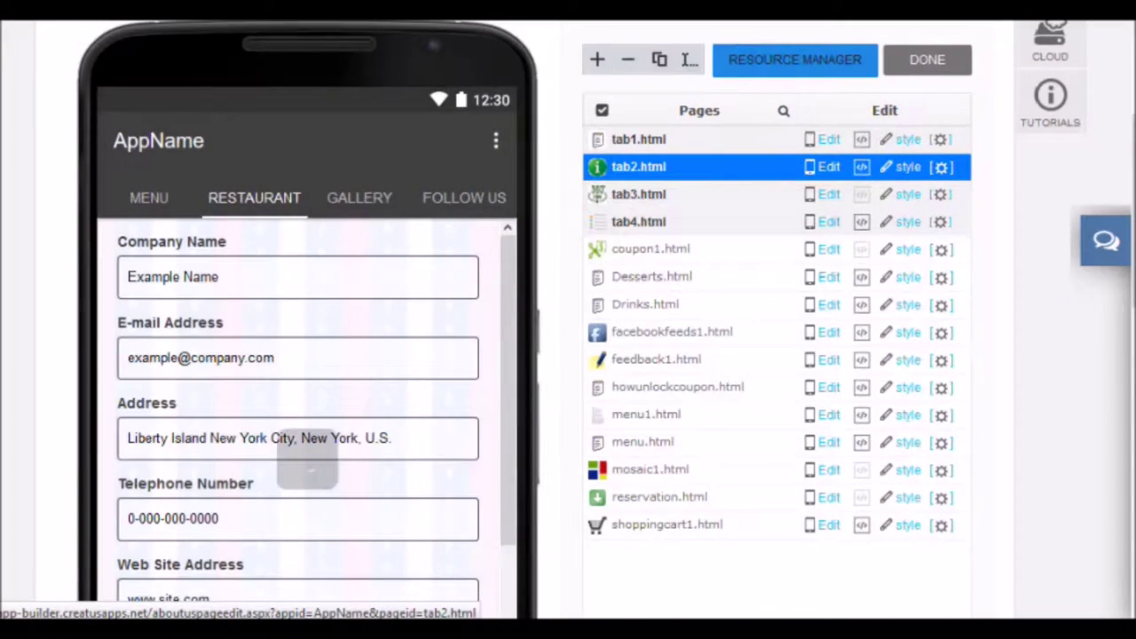
scroll(568, 319, "down", 1)
scroll(568, 399, "down", 3)
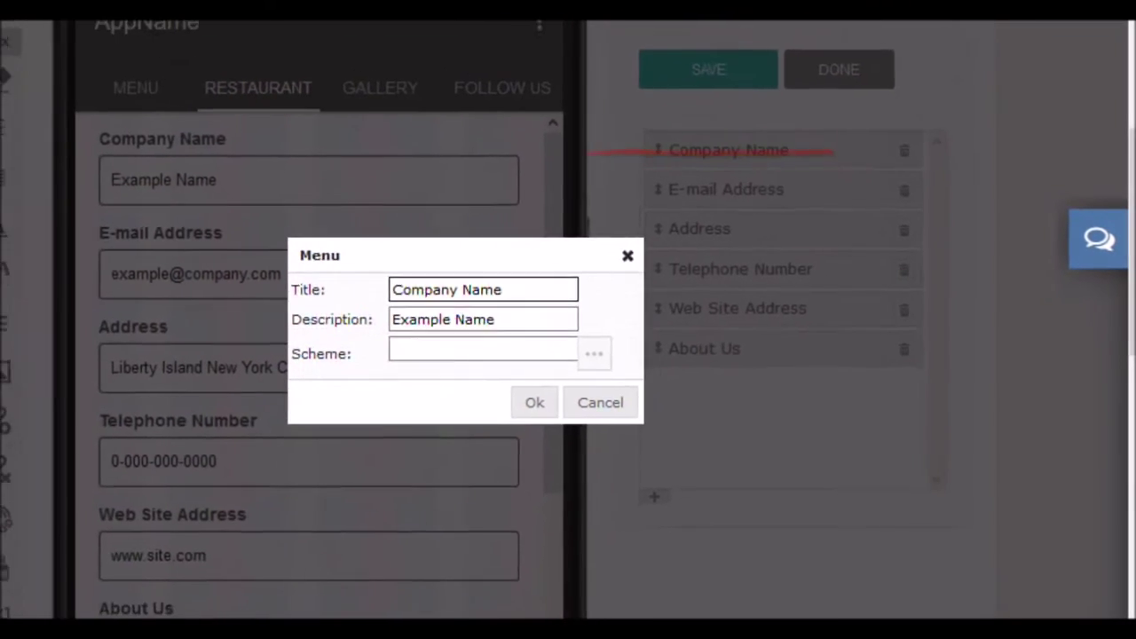
Step: Set the Company Name entry's title to CreaTusApps and its description to Build Android & iPhone Apps
left_click_drag(593, 284, 497, 284)
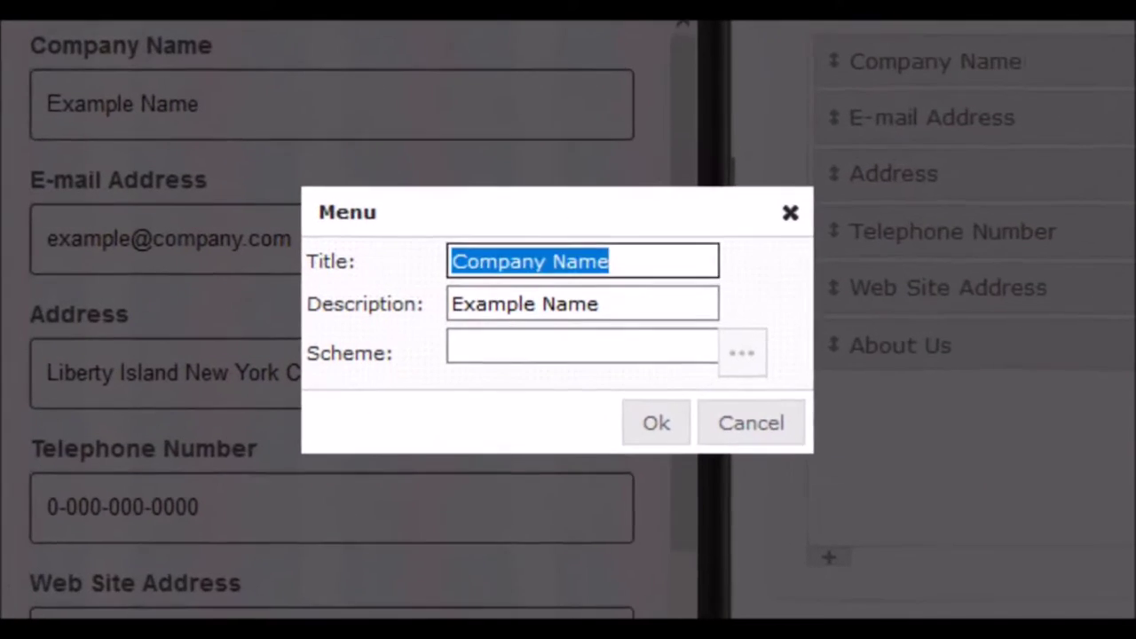
type("CreaTusApps")
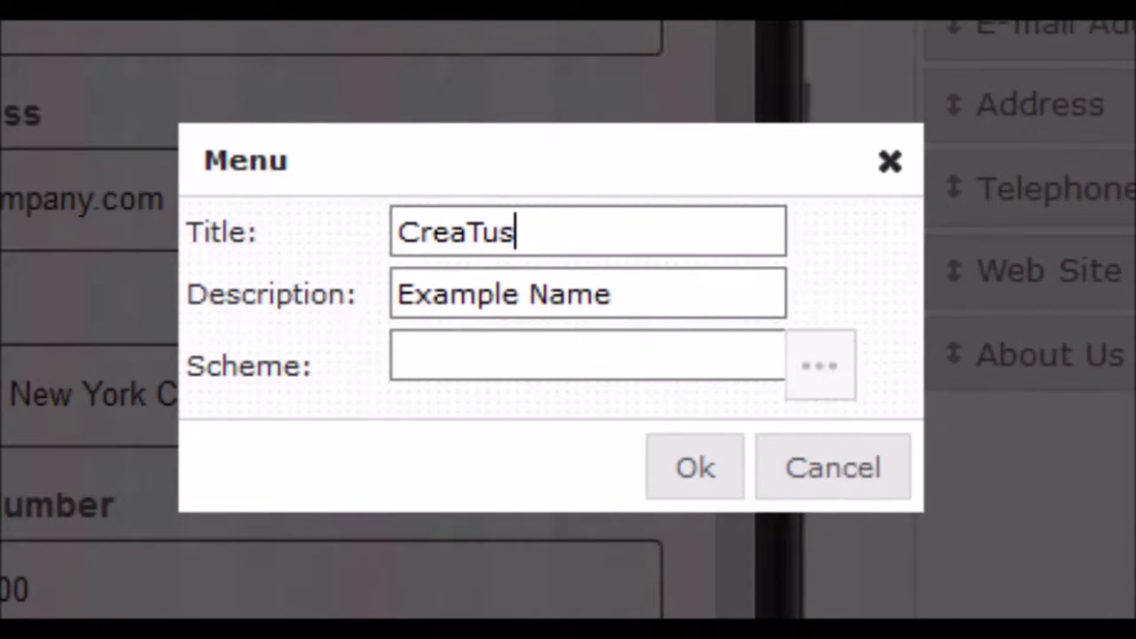
key("Tab")
key("End")
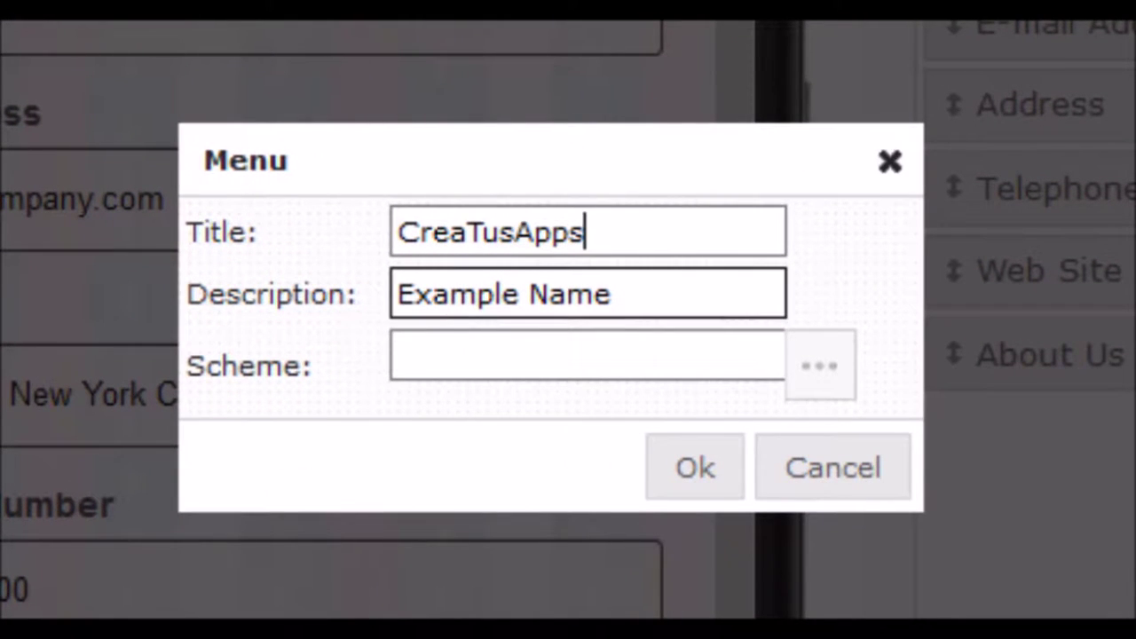
key("ctrl+shift+Left")
key("ctrl+shift+Left")
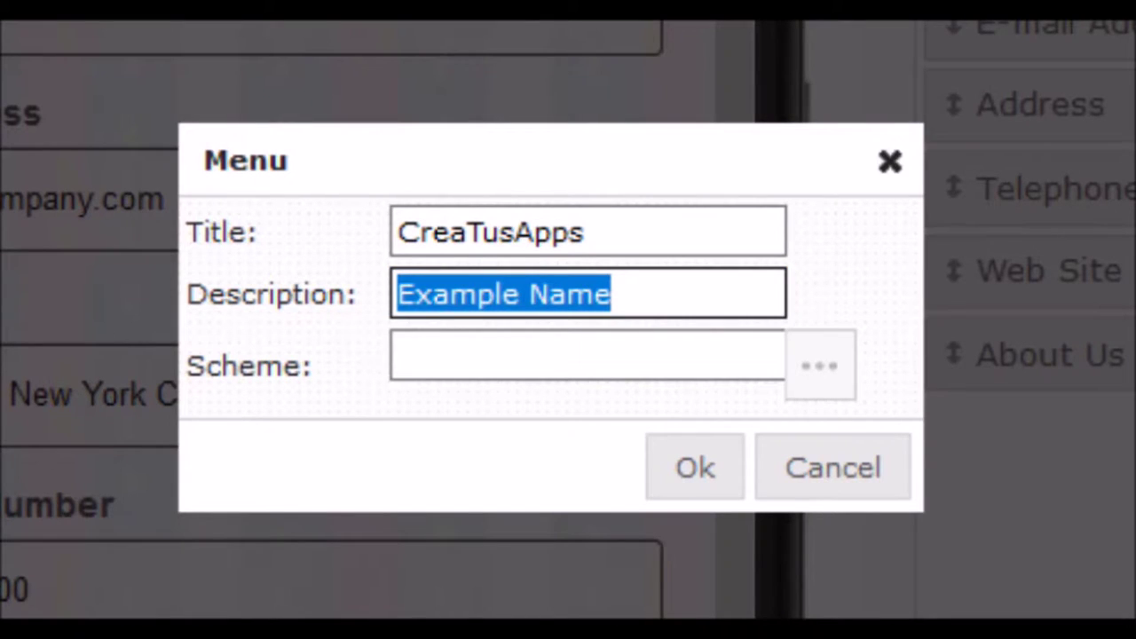
type("Build ")
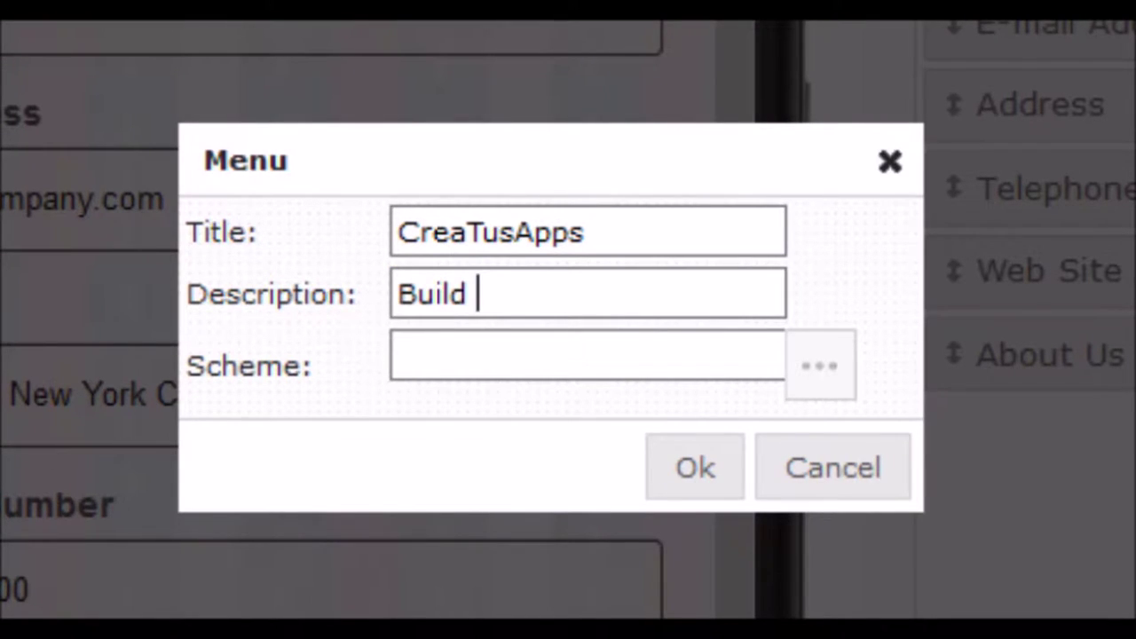
type("Android")
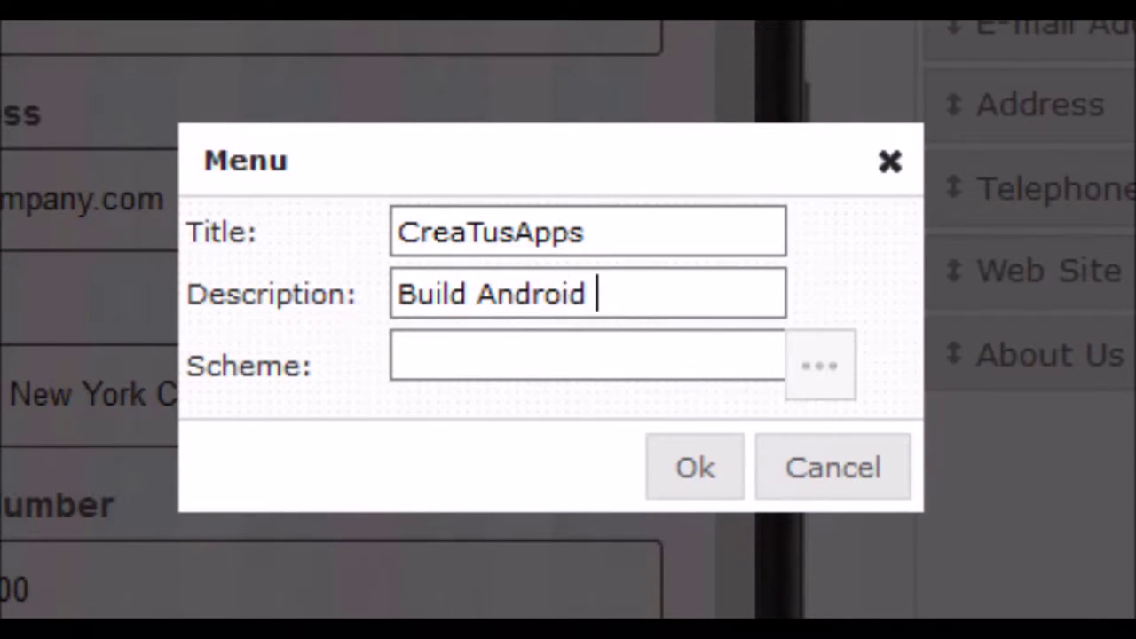
type(" & iPhone Apps")
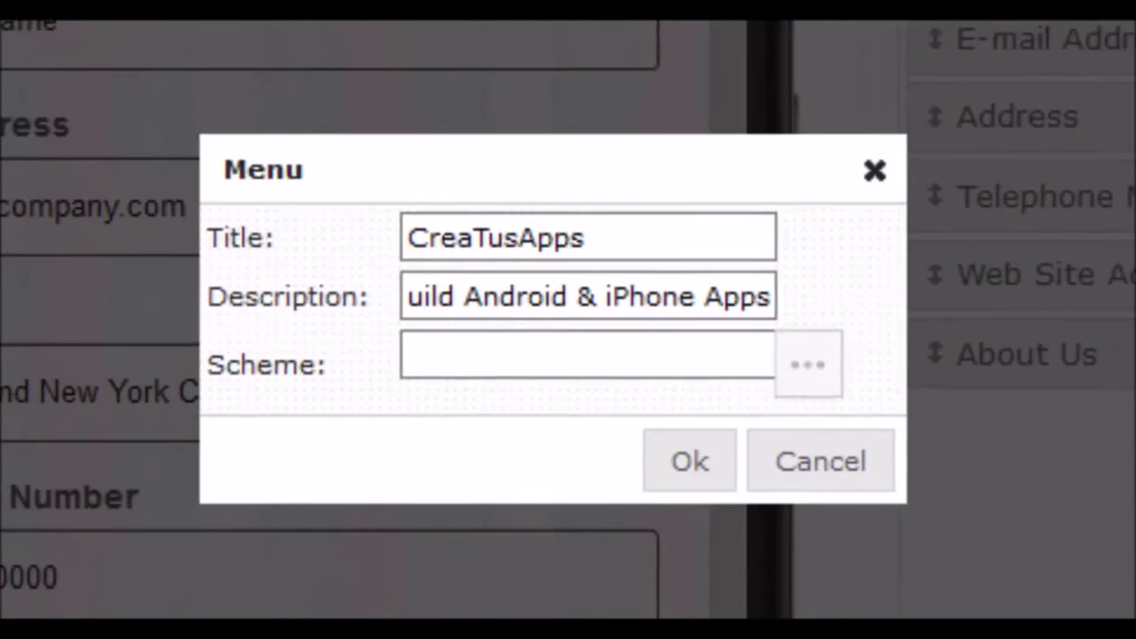
Step: Look through the entry's available scheme actions, cancel the scheme choice and confirm the entry's new title and description
left_click(774, 357)
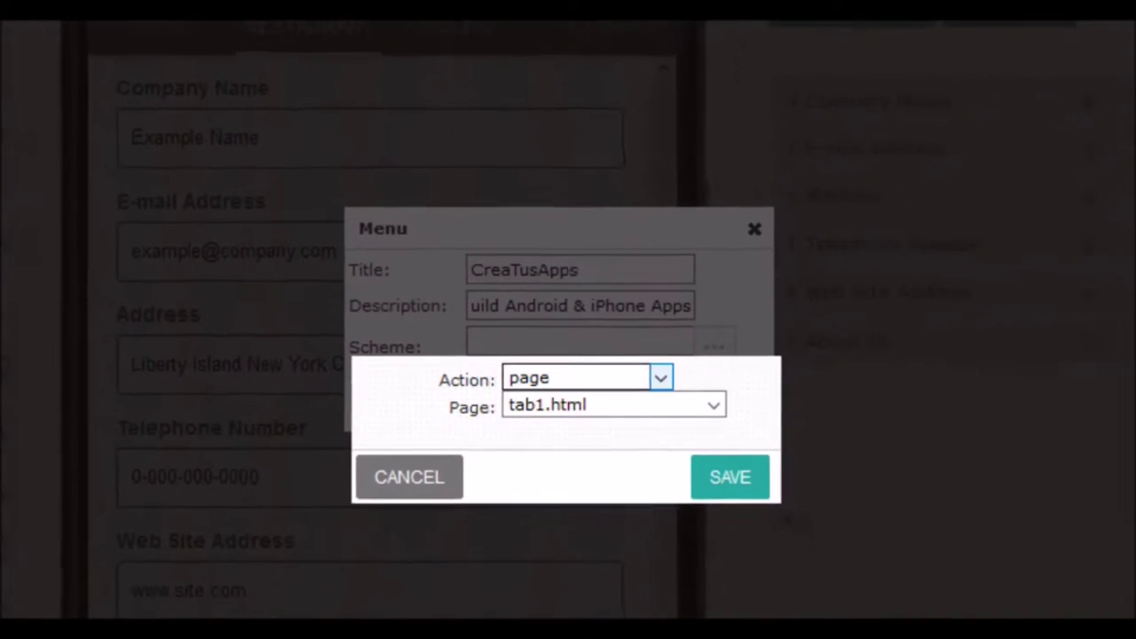
left_click(699, 401)
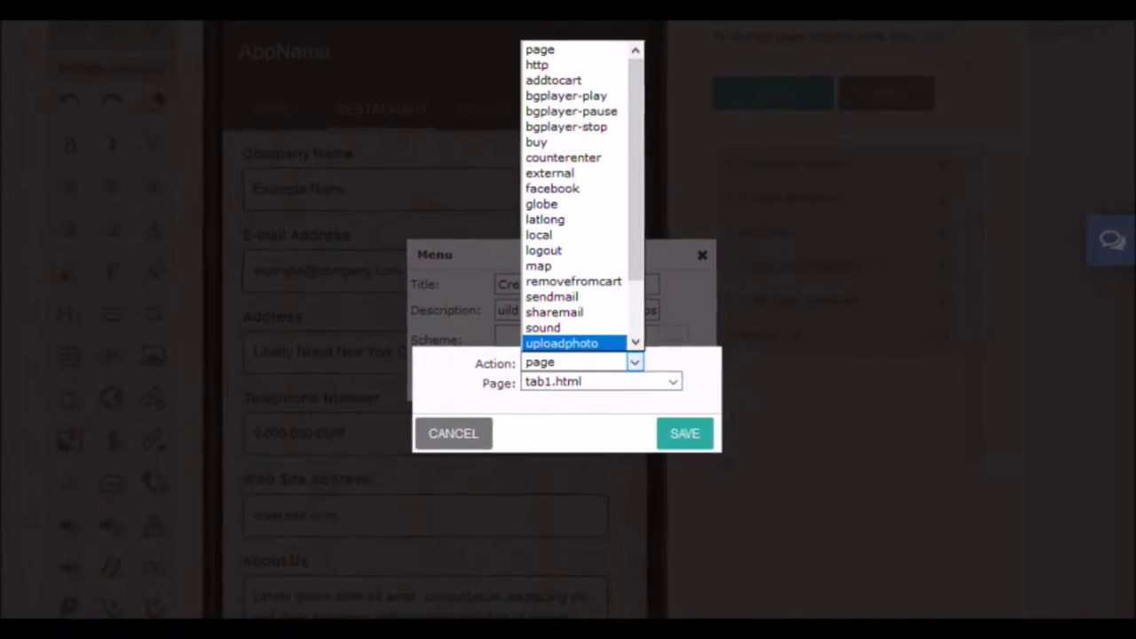
left_click(454, 433)
left_click(622, 381)
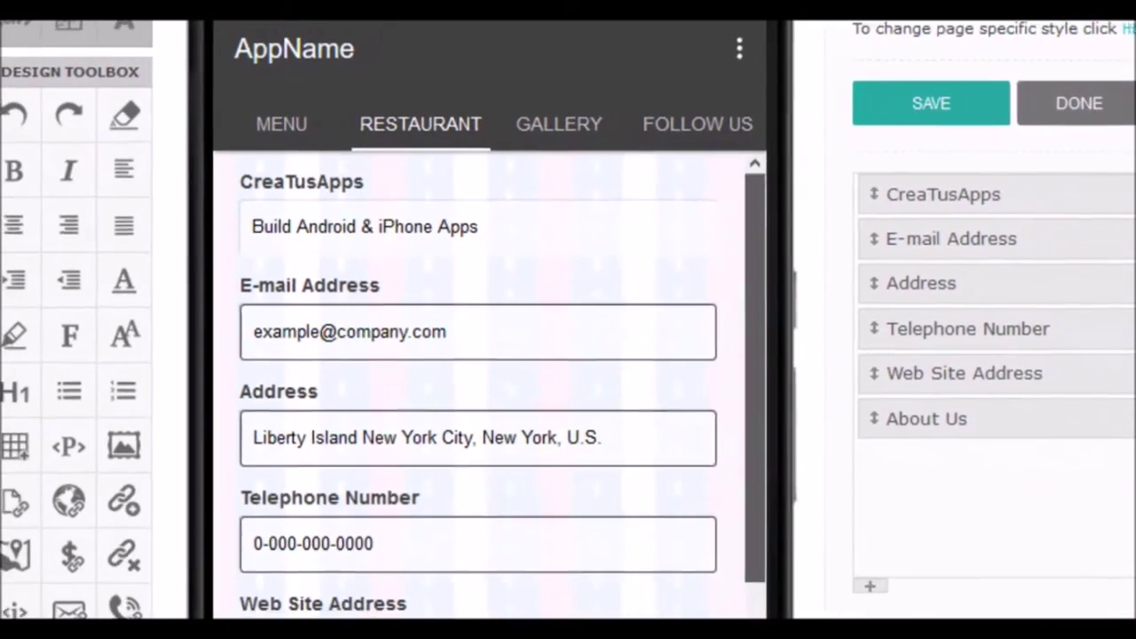
Step: Switch the page preview to Layout mode and open the DIV box containing Build Android & iPhone Apps in the element editor
scroll(489, 384, "down", 5)
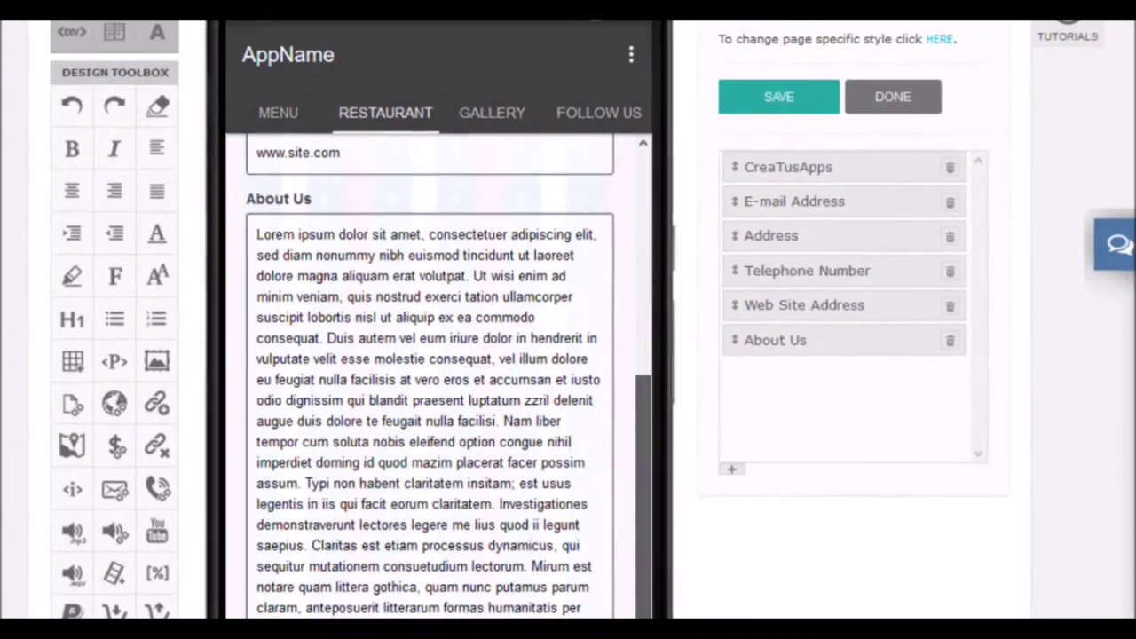
scroll(426, 373, "up", 6)
left_click_drag(637, 307, 636, 304)
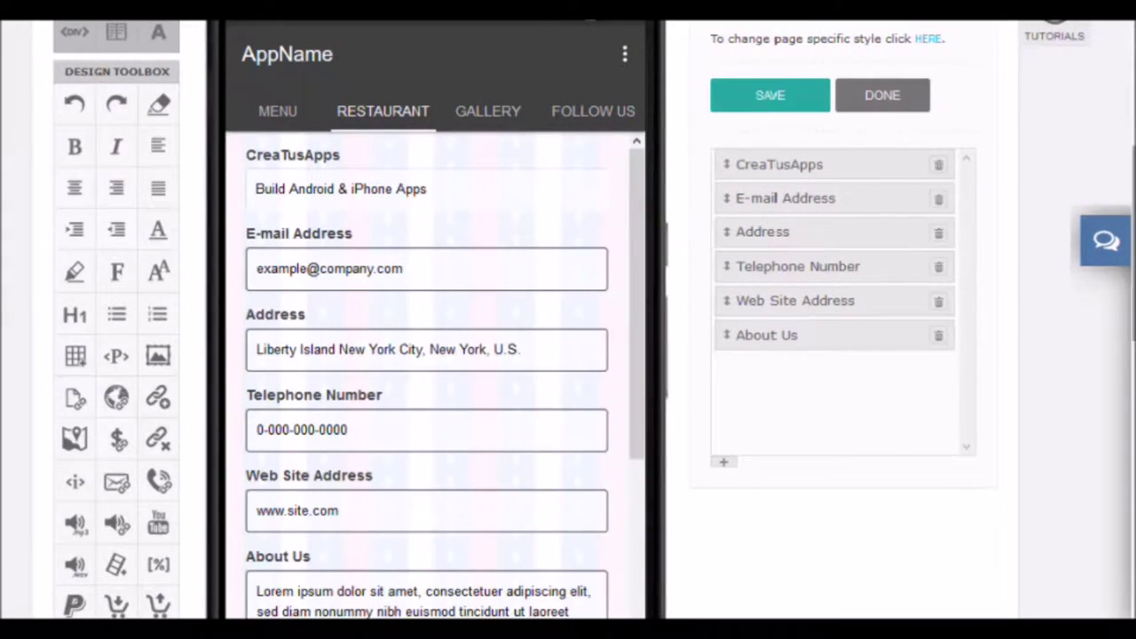
scroll(489, 240, "up", 2)
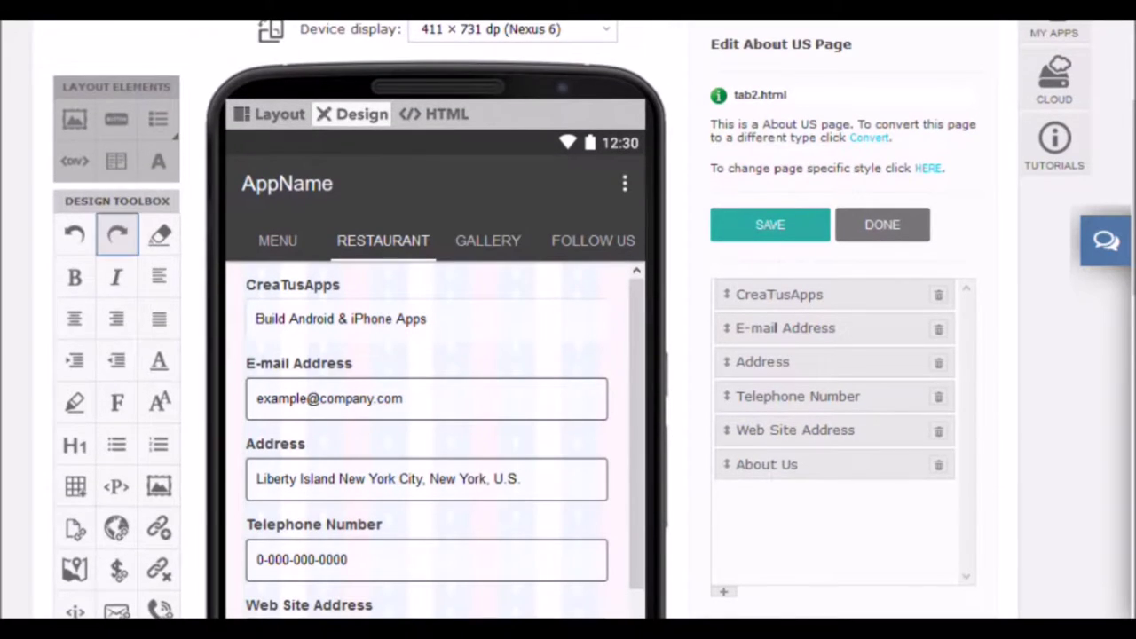
left_click(268, 114)
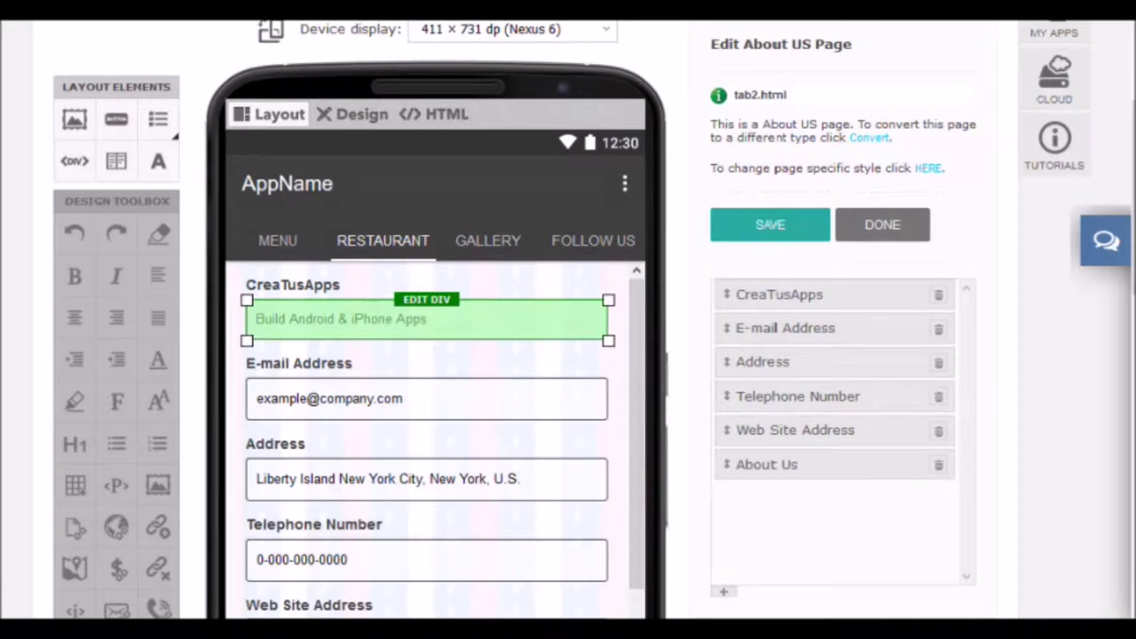
left_click(427, 299)
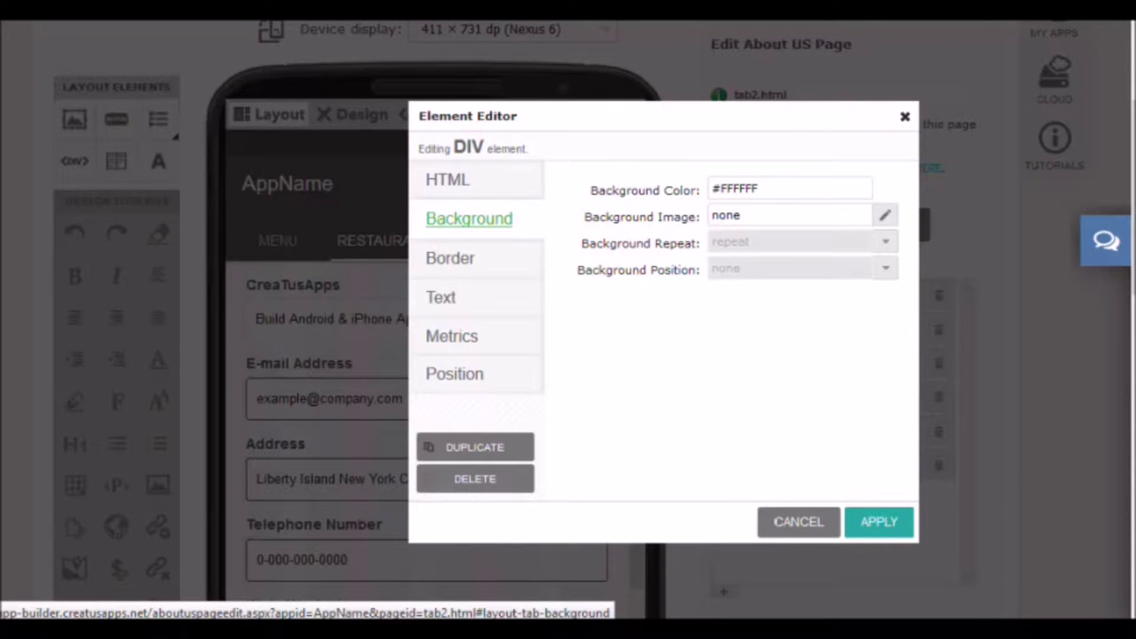
Step: Give the DIV box a solid 1 px border in color #404040 and apply the changes
left_click(450, 258)
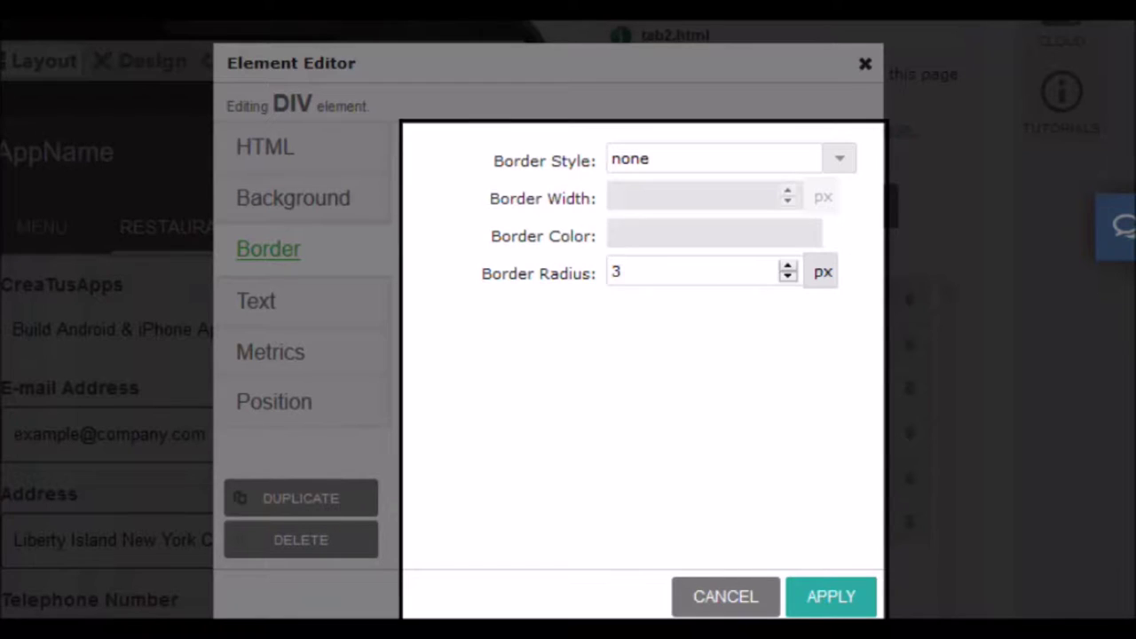
left_click(839, 158)
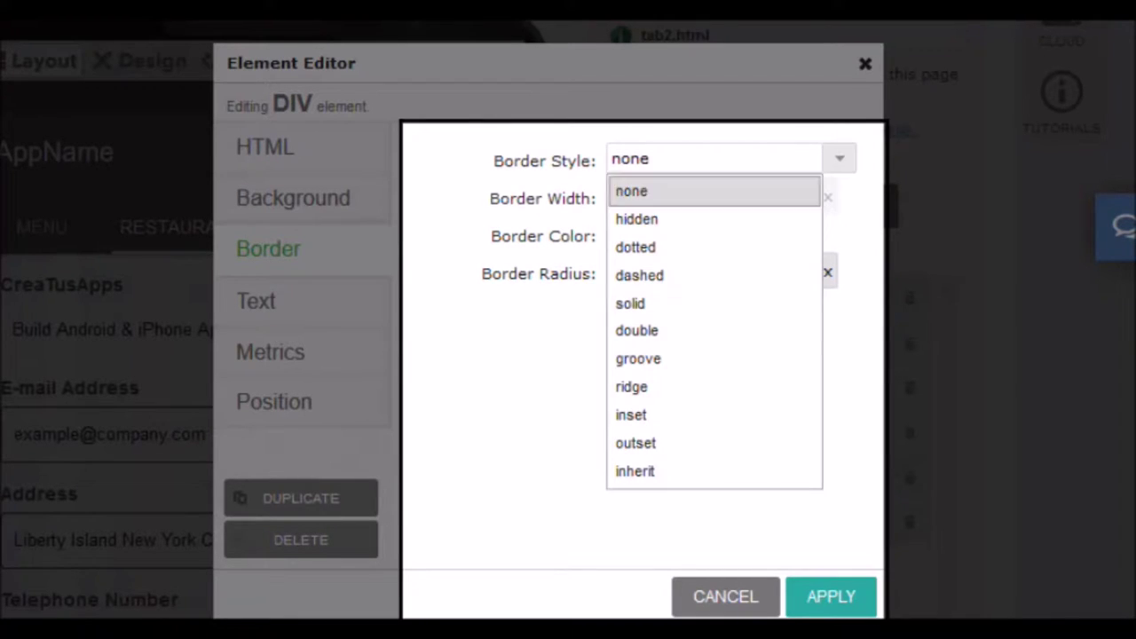
left_click(630, 304)
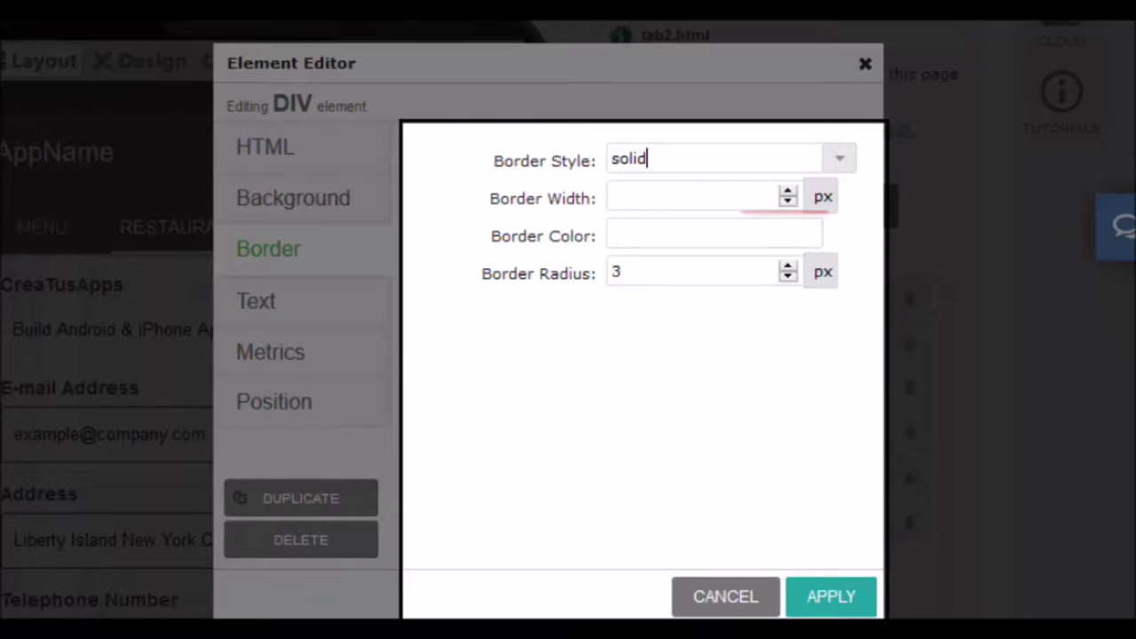
left_click(787, 190)
left_click(613, 234)
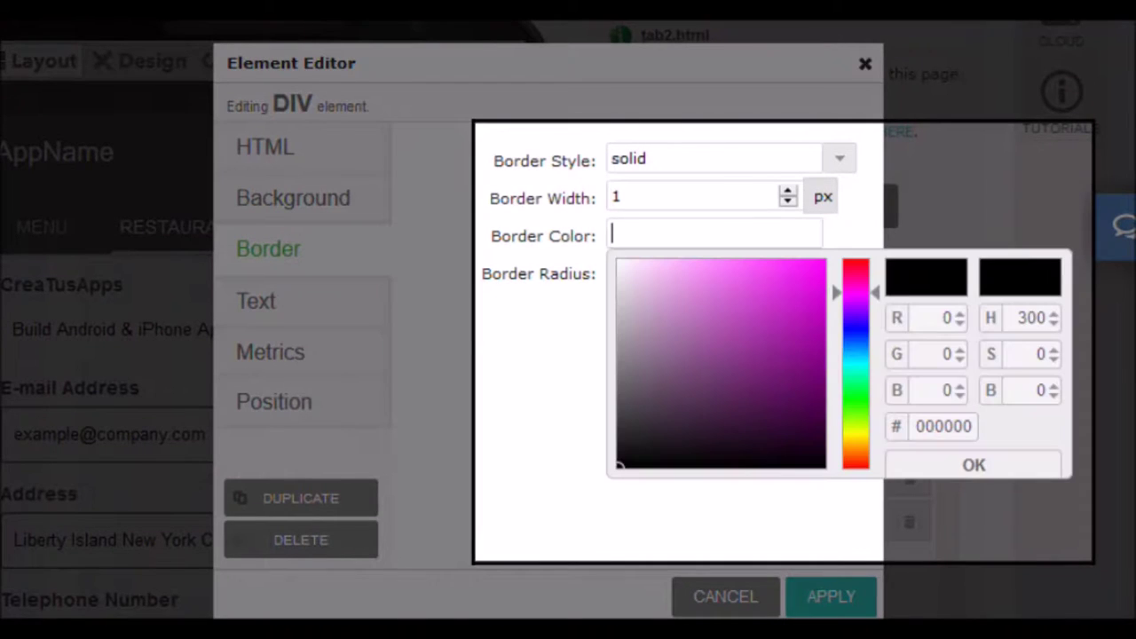
type("#404040")
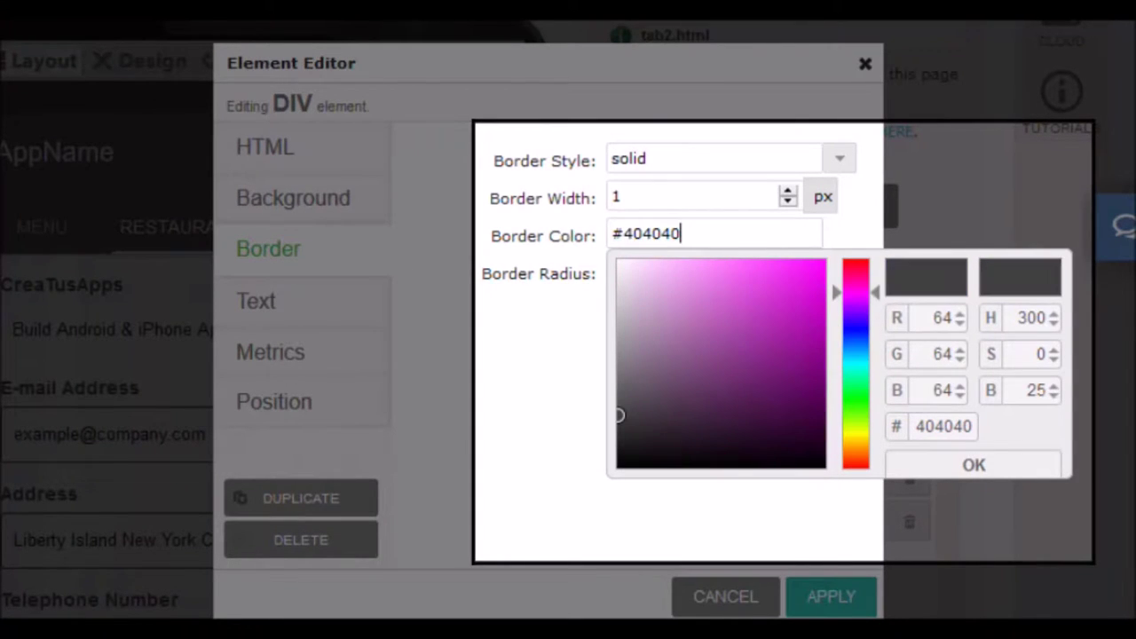
left_click(973, 465)
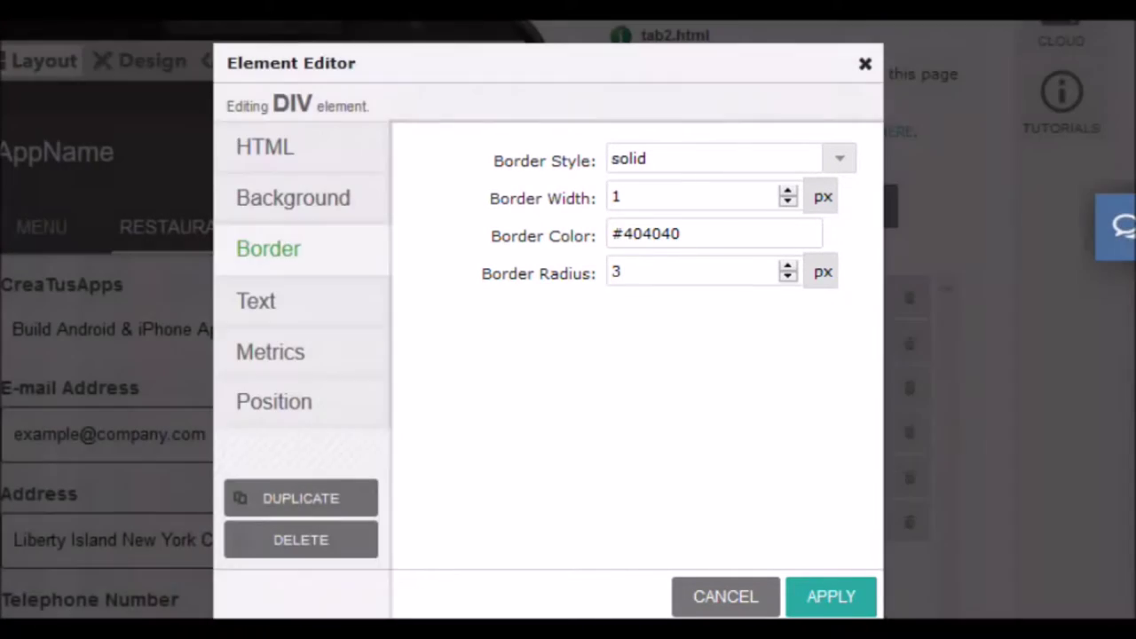
left_click(831, 597)
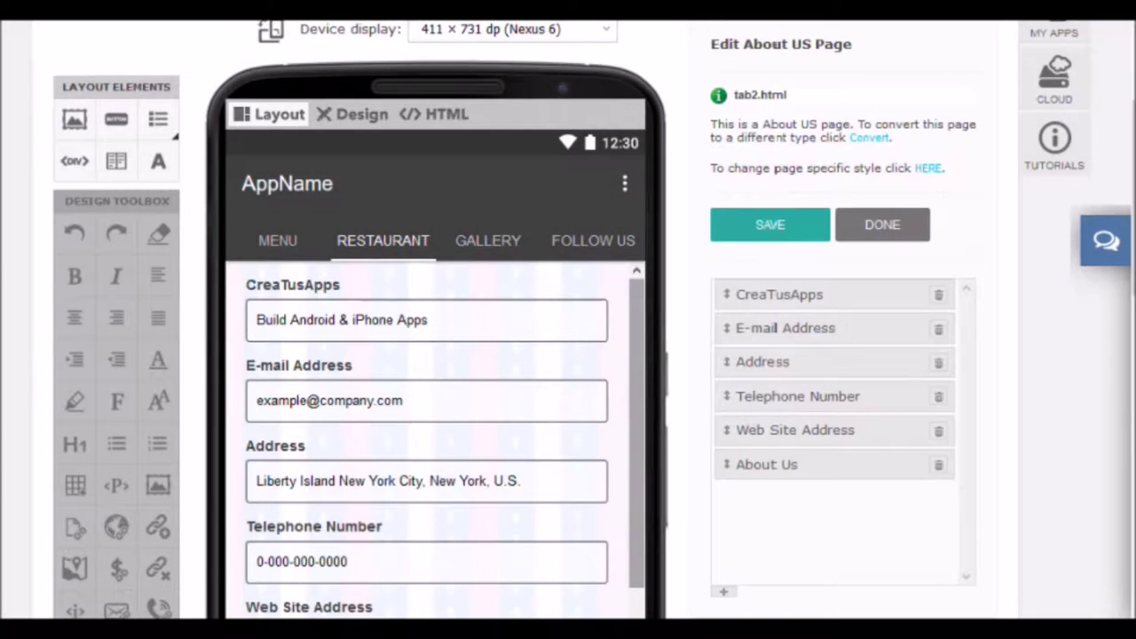
Step: Examine the Address, Telephone Number and About Us entries, closing each without changes
left_click_drag(629, 353, 630, 405)
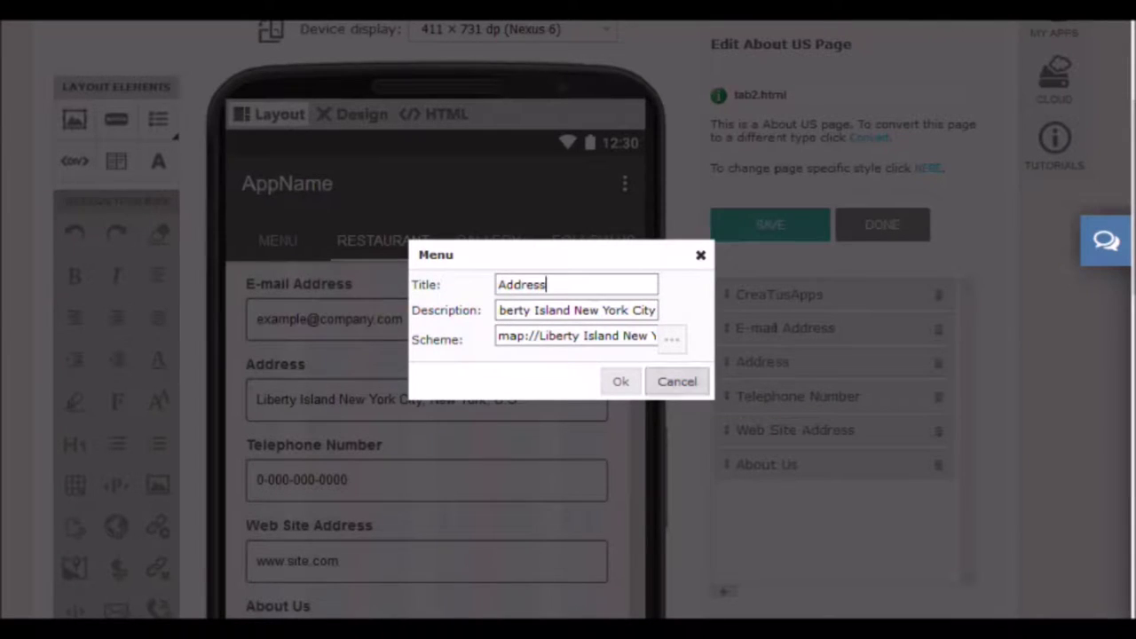
left_click(677, 381)
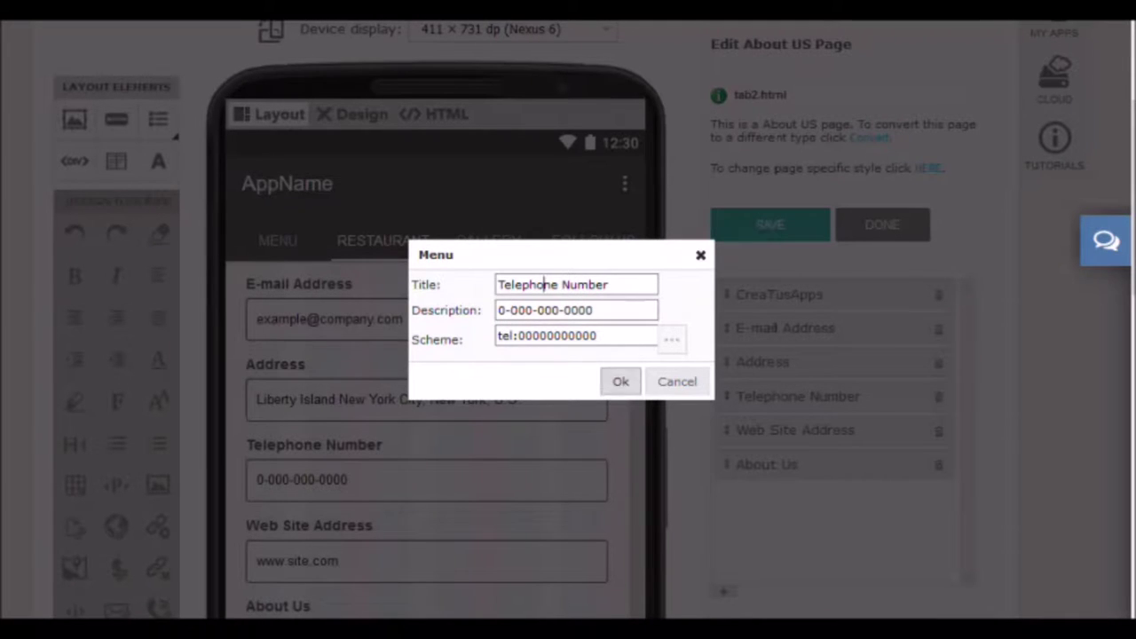
left_click(678, 382)
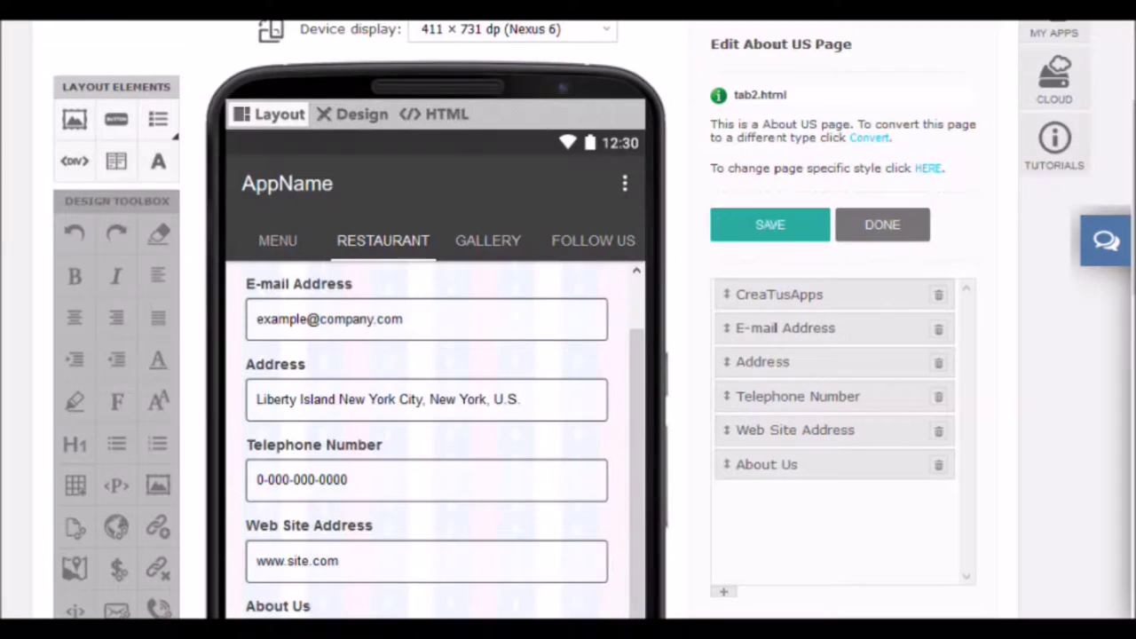
scroll(569, 319, "down", 2)
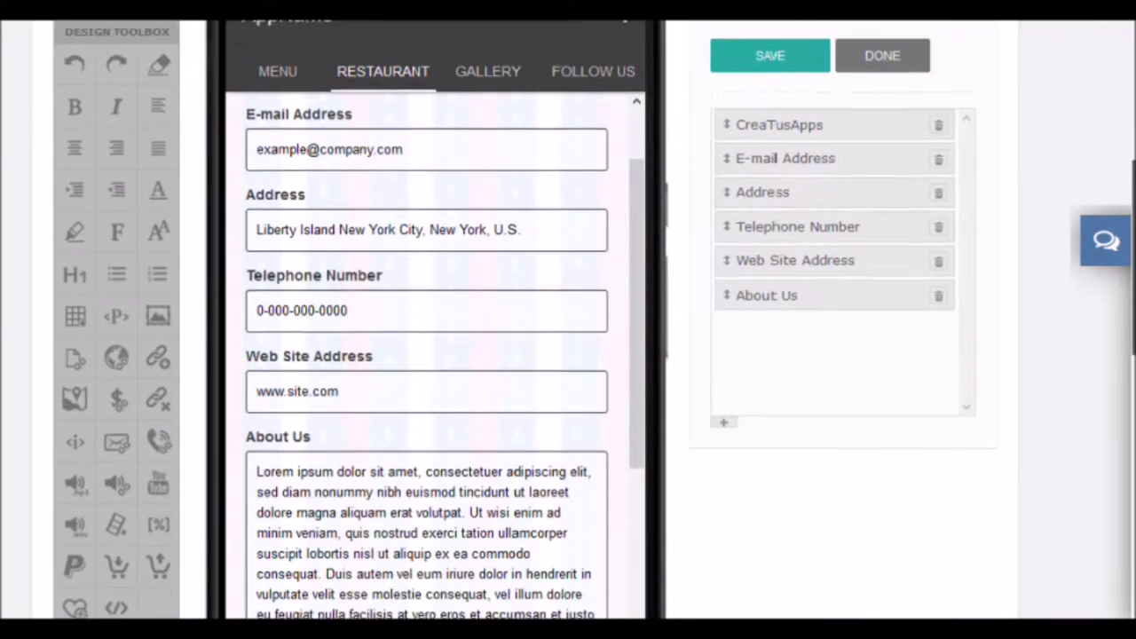
scroll(568, 319, "down", 2)
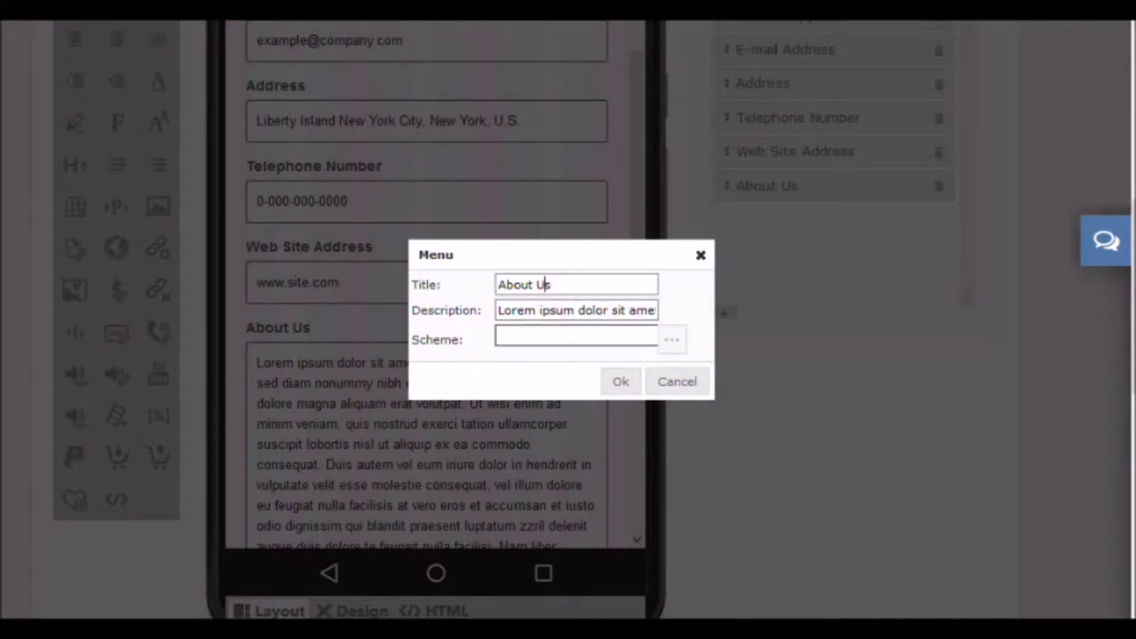
left_click(677, 381)
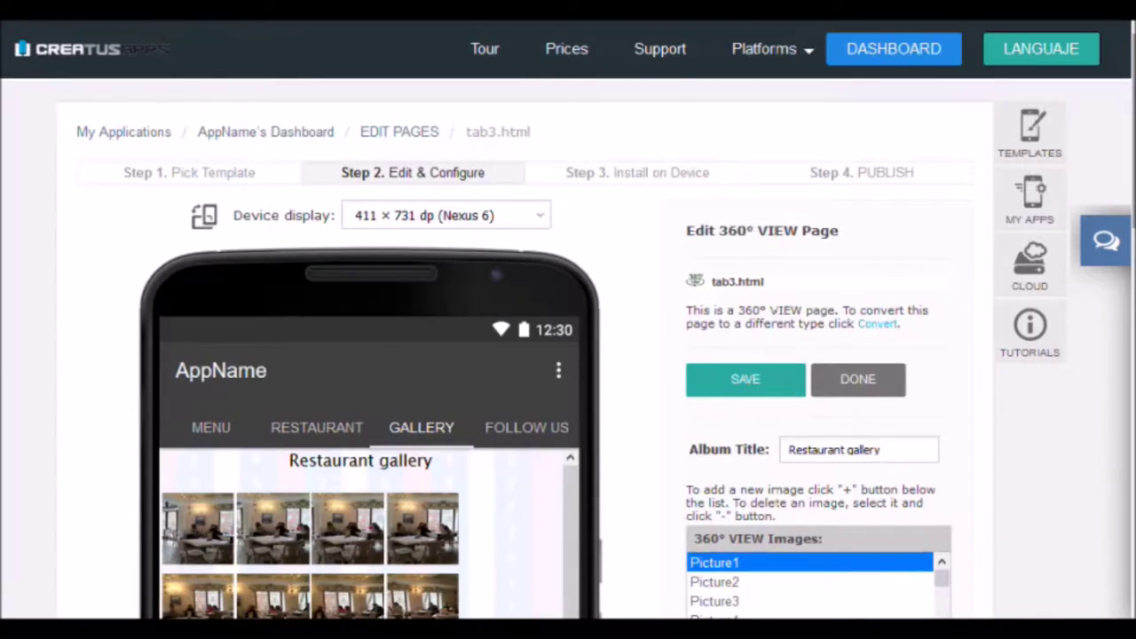
Step: Examine the properties of Picture2 and Picture3 in the gallery page's 360° view image list
scroll(568, 320, "down", 4)
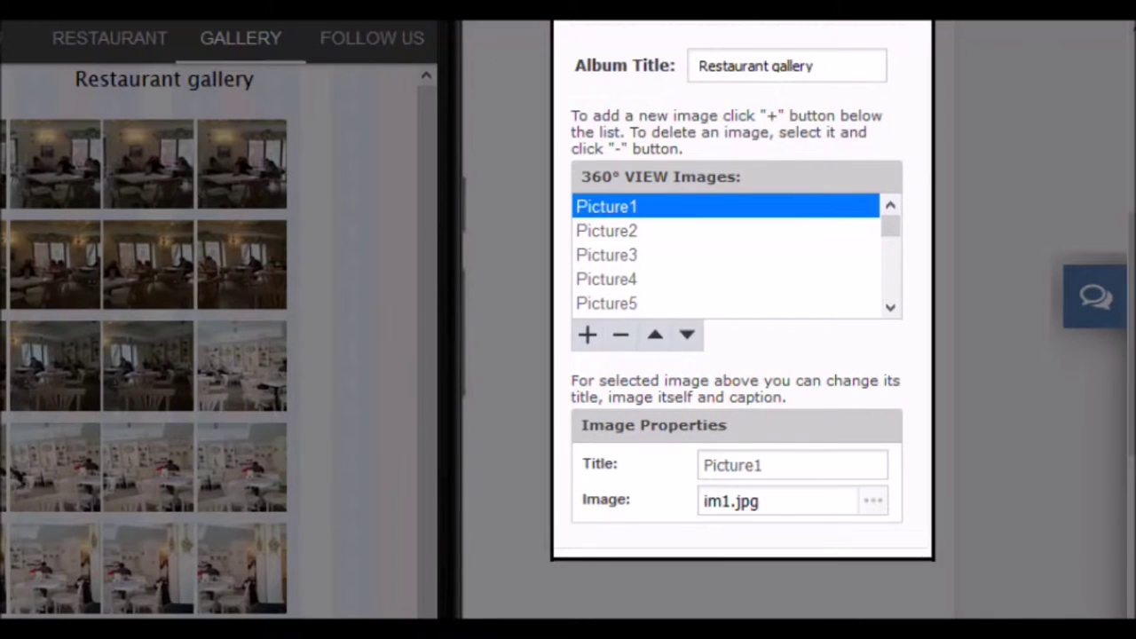
left_click(606, 231)
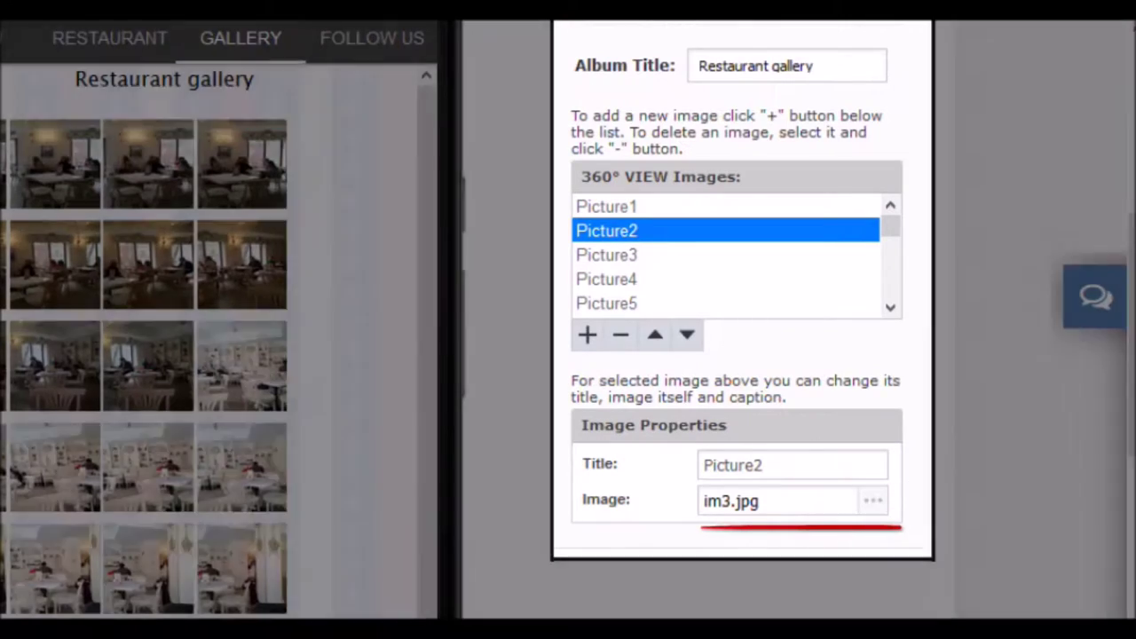
left_click(606, 255)
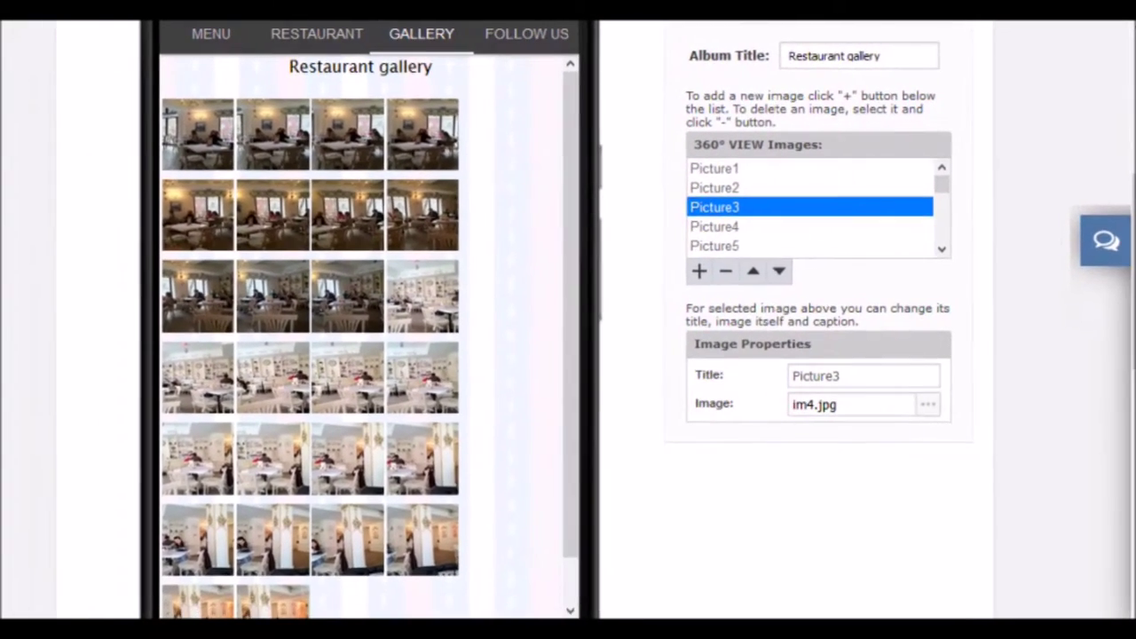
Step: Preview im40.jpg and im47.jpg in the in-app resources as possible images for Picture3
left_click(928, 404)
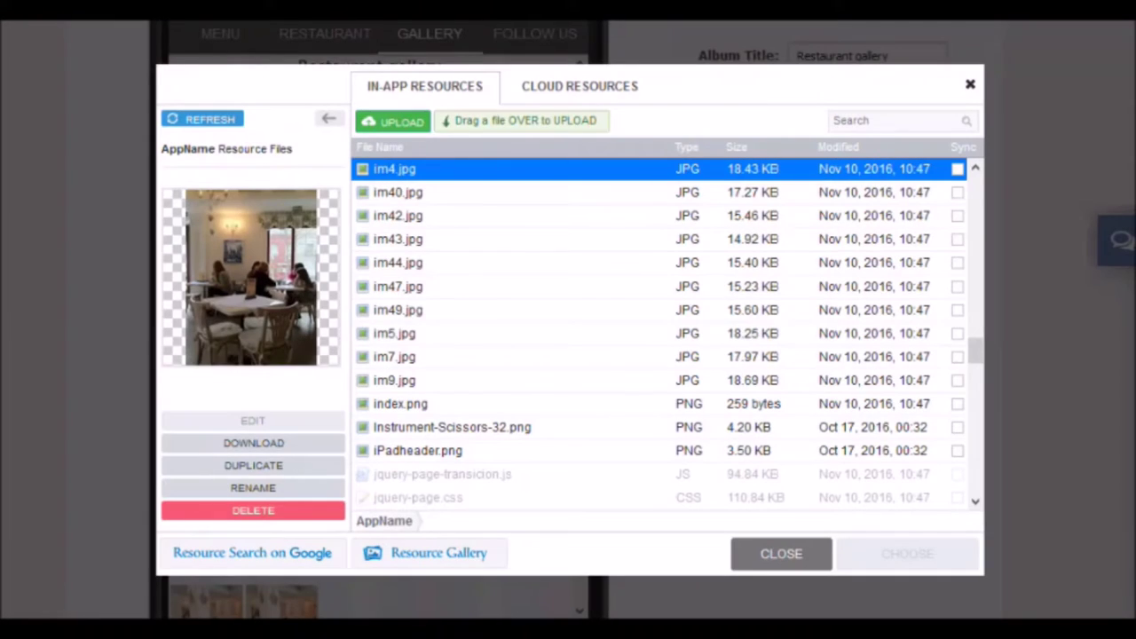
left_click(397, 192)
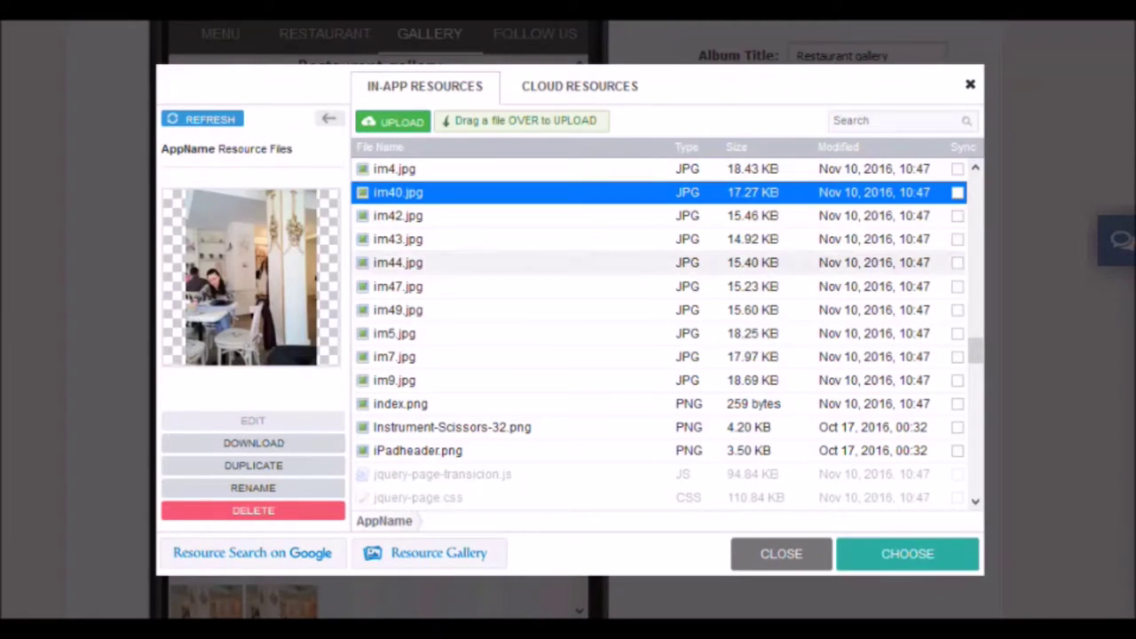
left_click(398, 286)
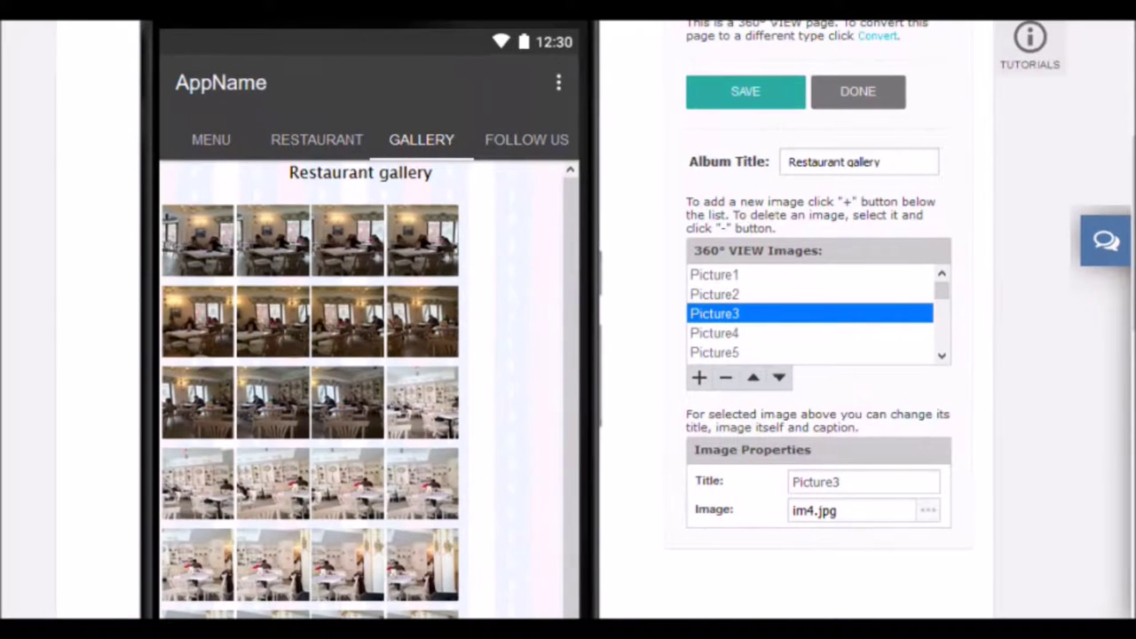
Step: Change the gallery page's album title to "Title" and save the page
triple_click(834, 161)
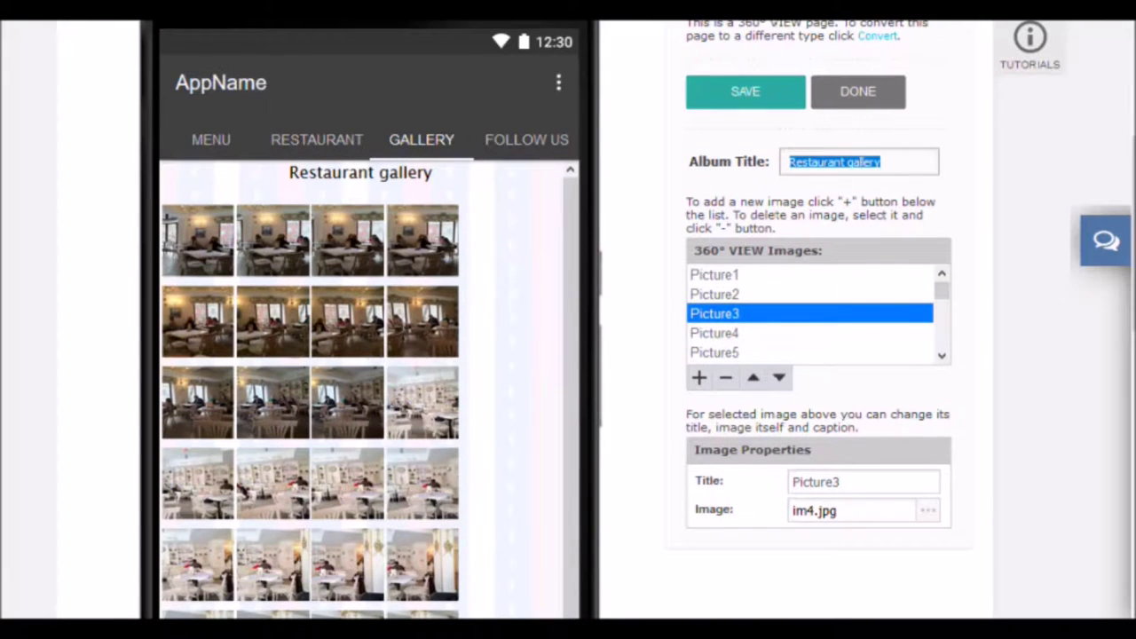
type("Title")
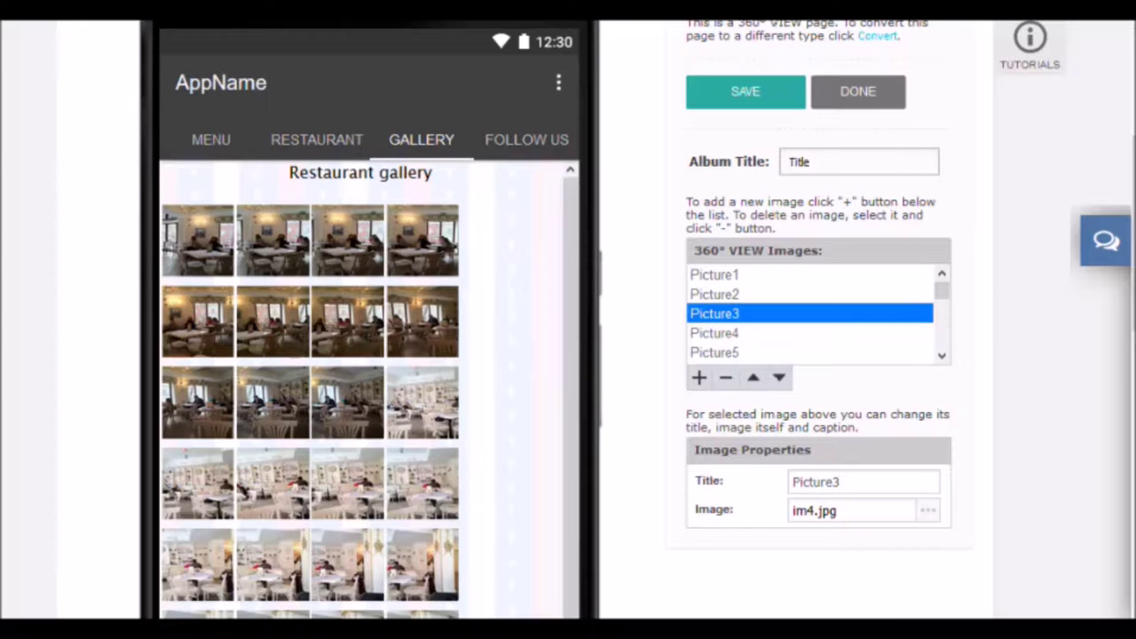
left_click(809, 352)
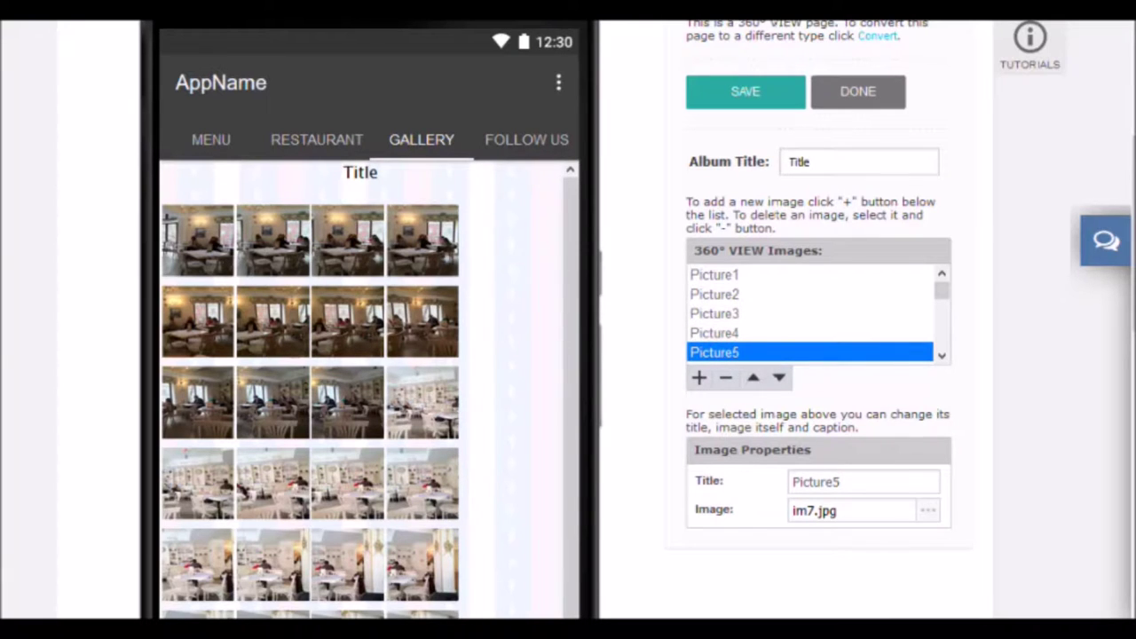
left_click(746, 92)
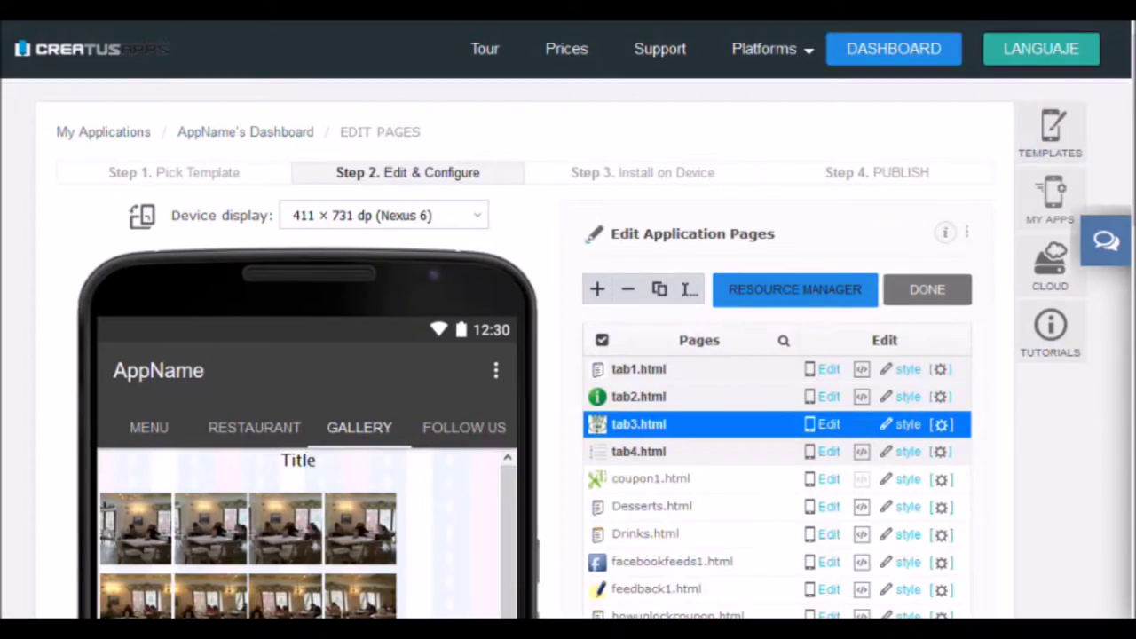
Step: Open the tab4.html icon menu page for editing and bring its menu items and item properties into view
scroll(568, 355, "down", 3)
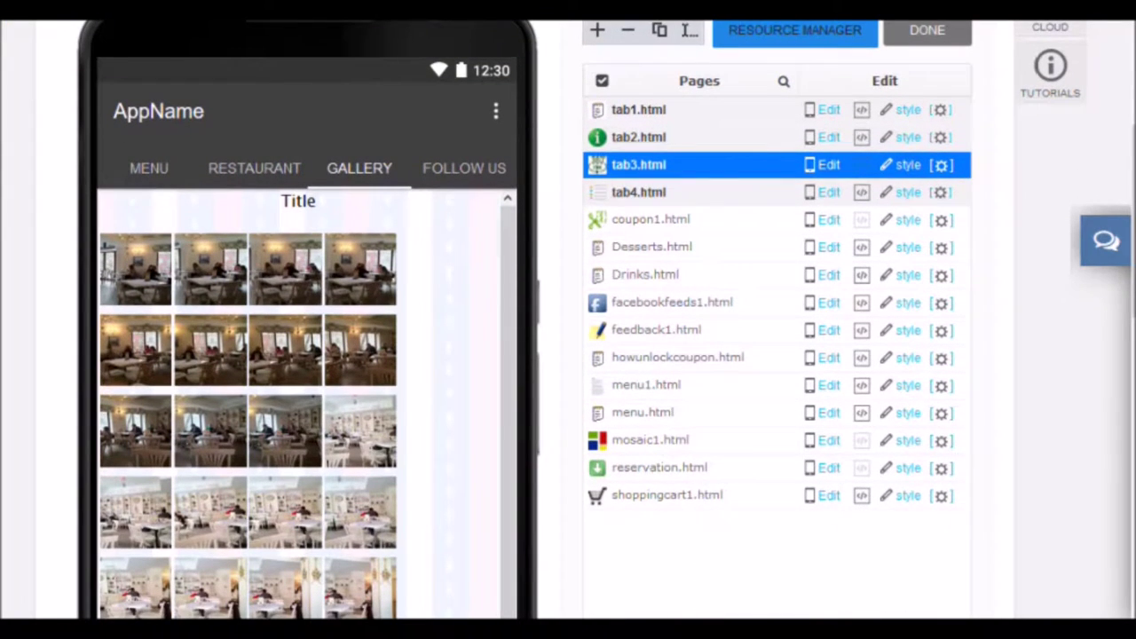
left_click(638, 191)
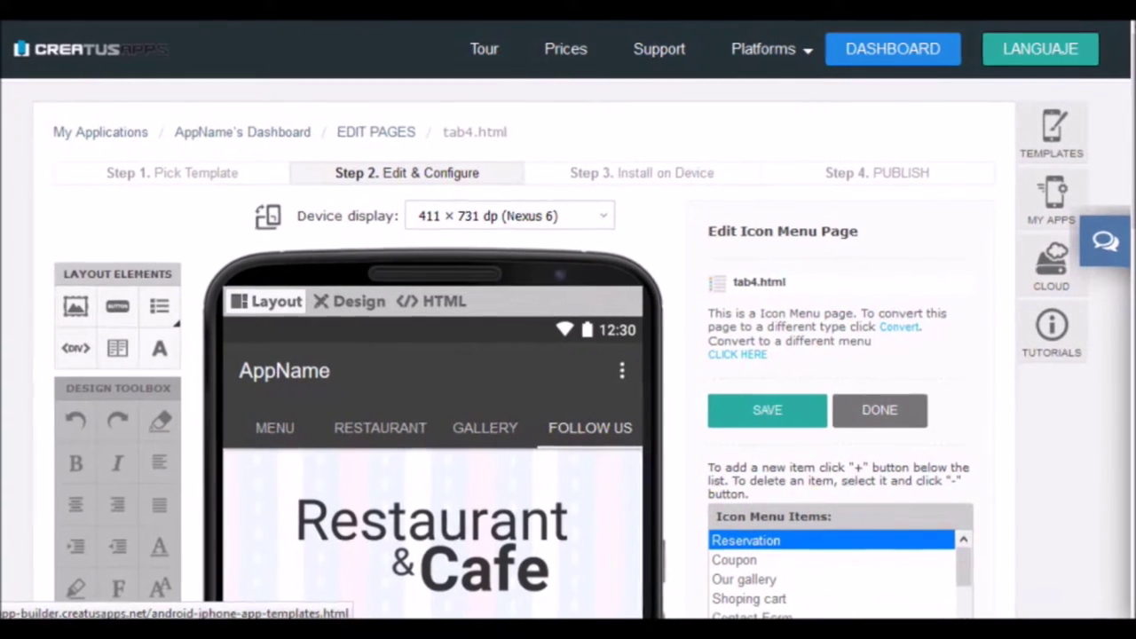
scroll(568, 320, "down", 3)
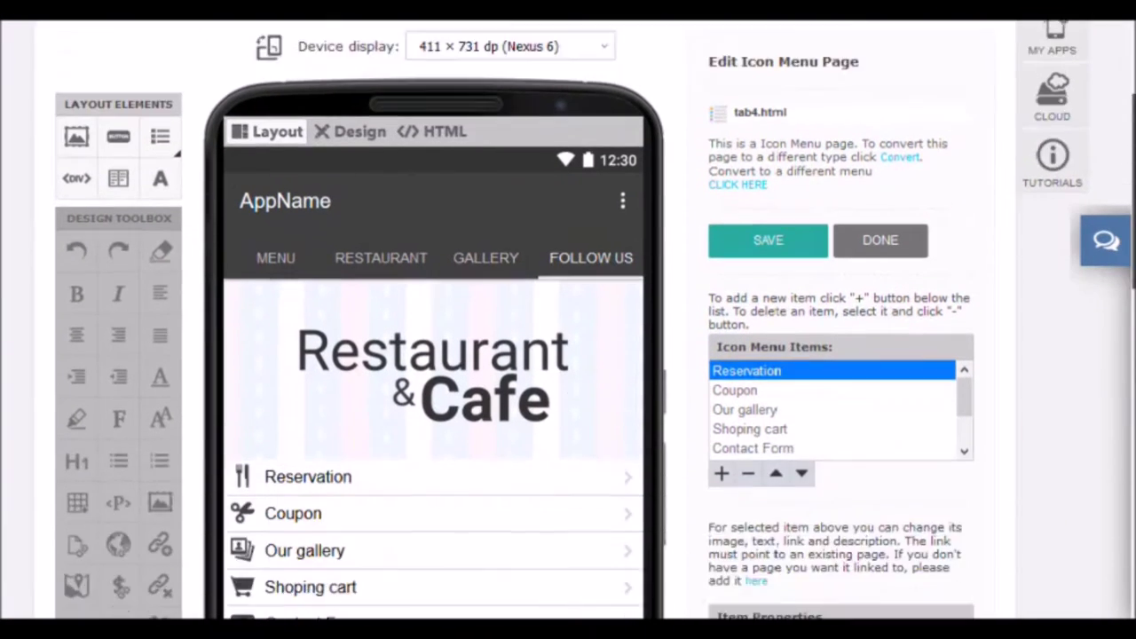
scroll(568, 320, "down", 3)
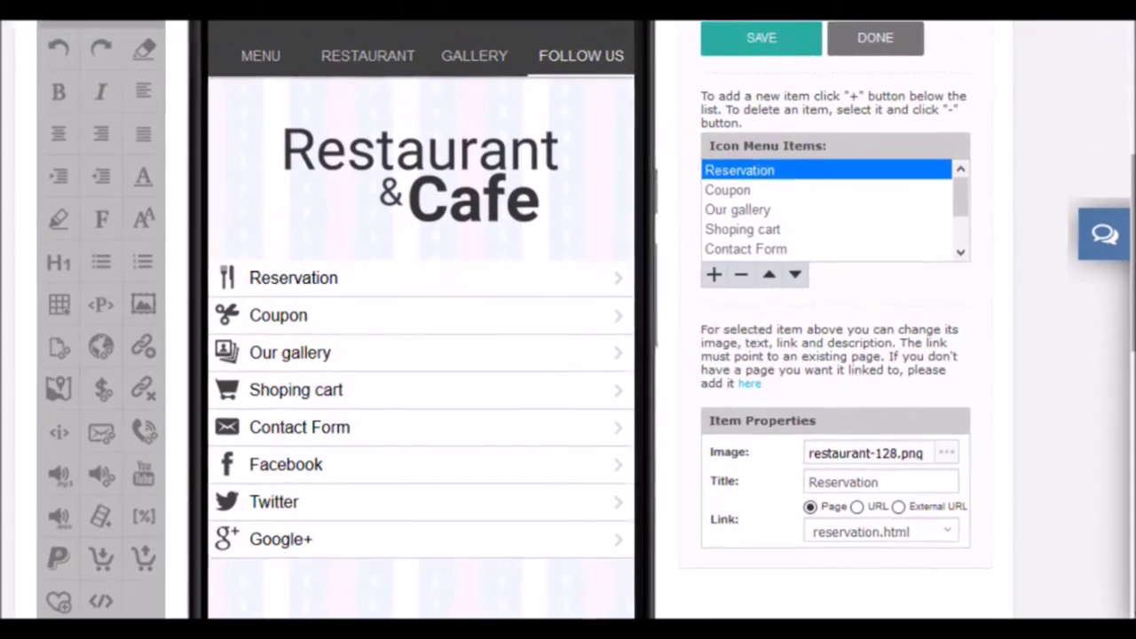
scroll(569, 320, "down", 1)
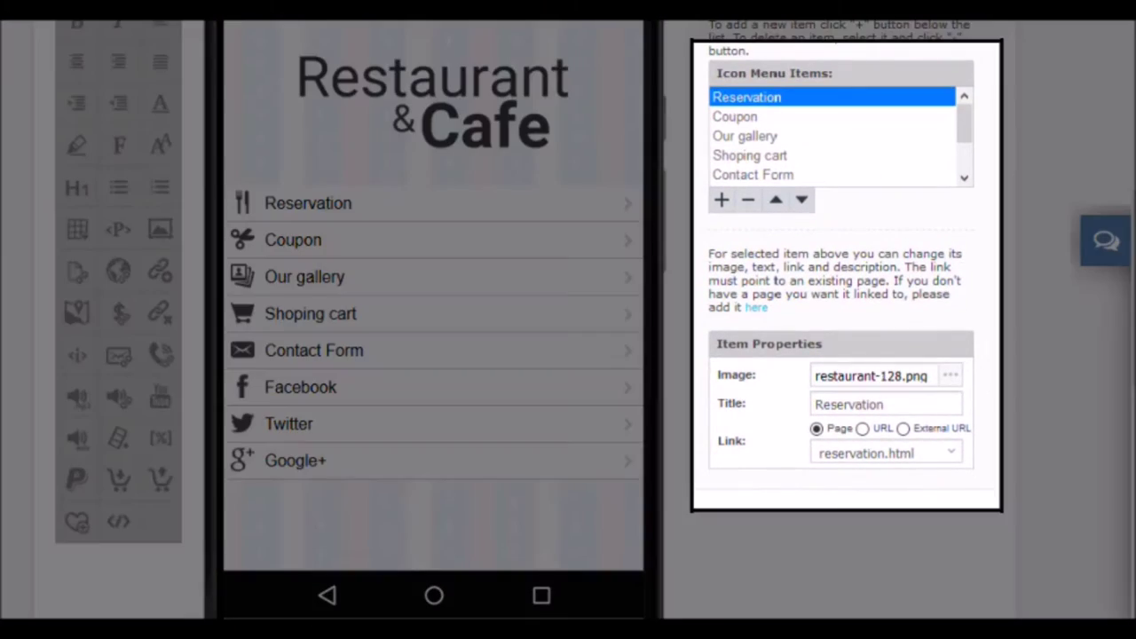
Step: Examine the properties of the Coupon and Our gallery menu items and the pages available as link targets
left_click(736, 116)
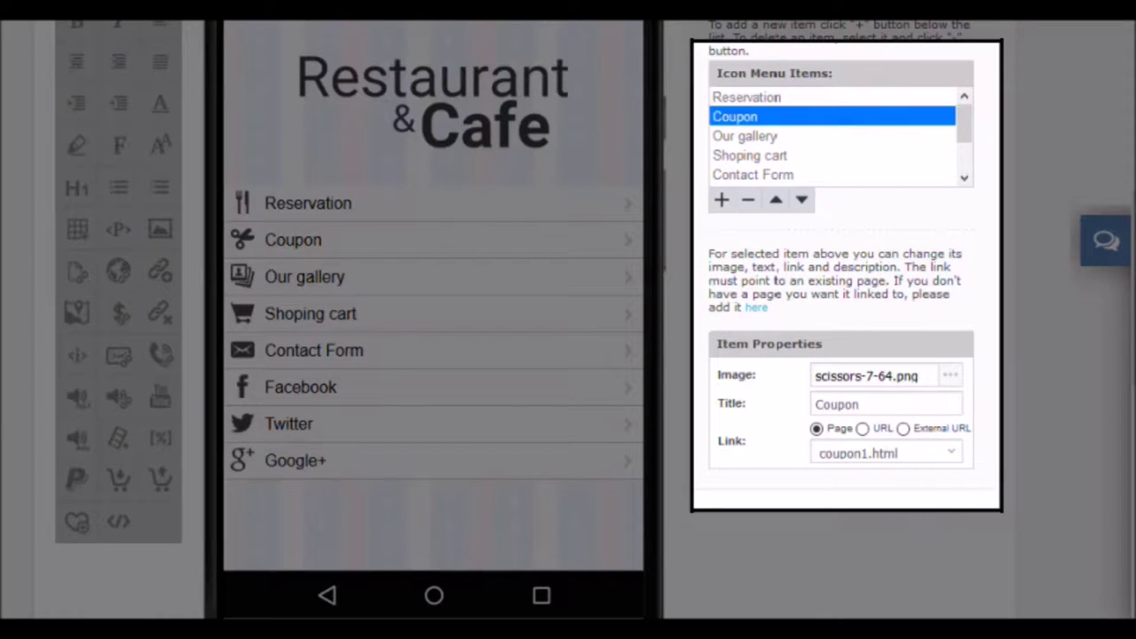
left_click(745, 136)
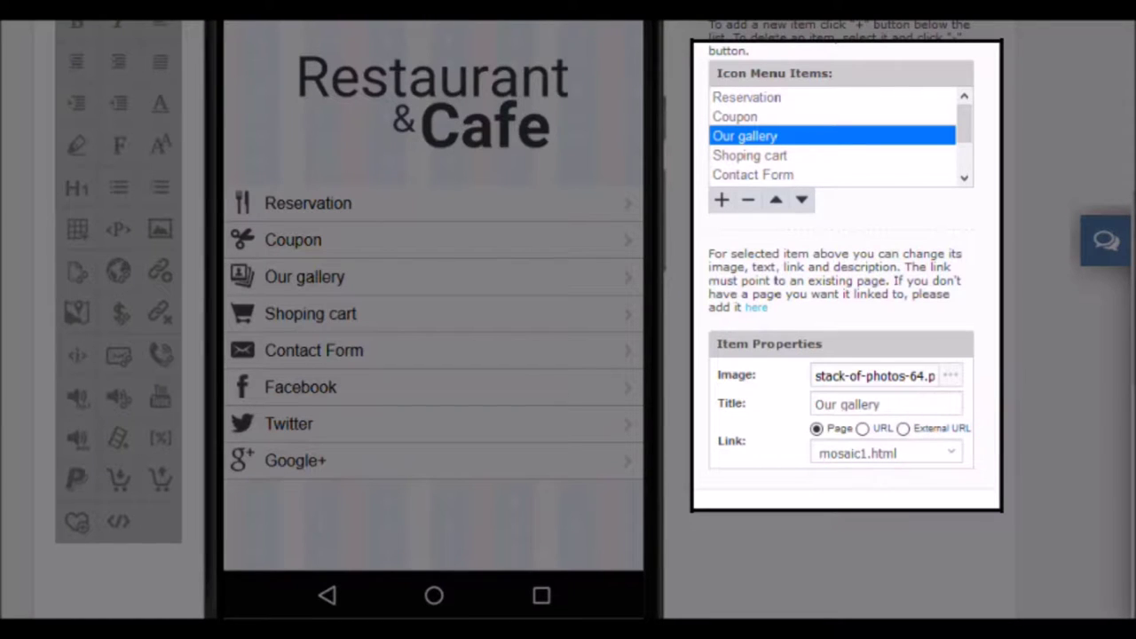
left_click(885, 453)
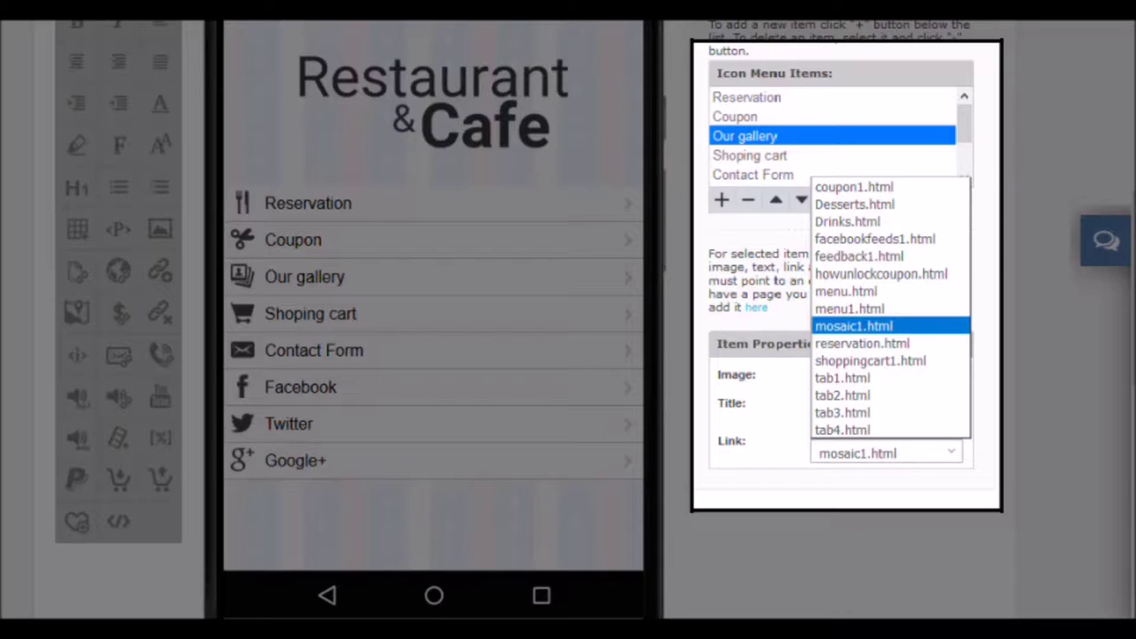
key("Return")
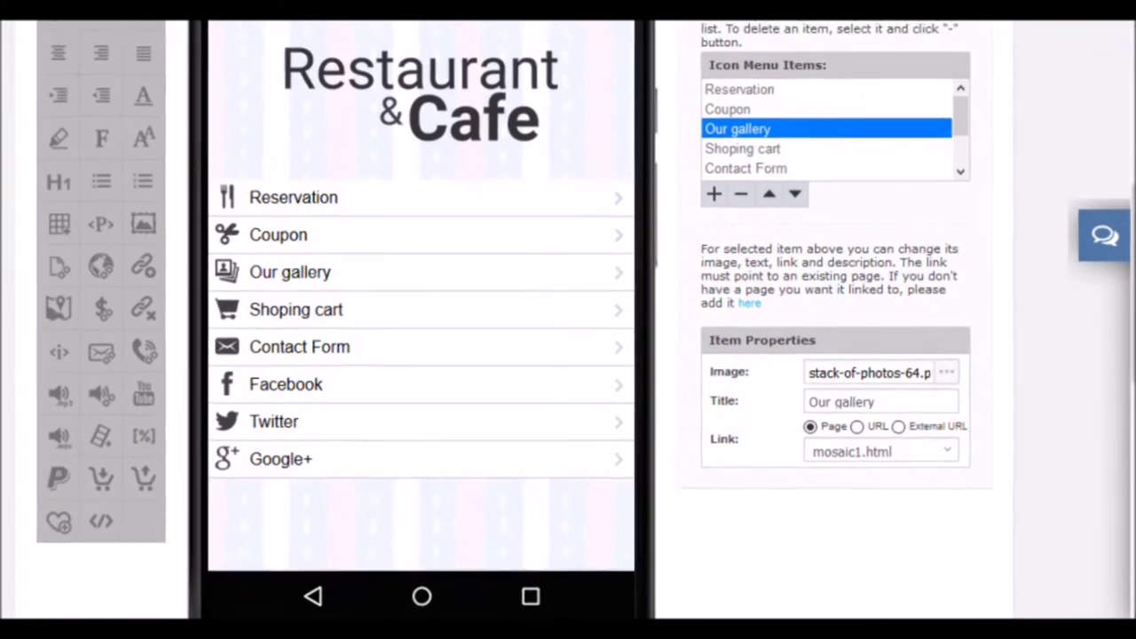
Step: Browse the resource gallery's tab icons, app icons and background textures for the Our gallery item's image, closing without choosing one
left_click(946, 372)
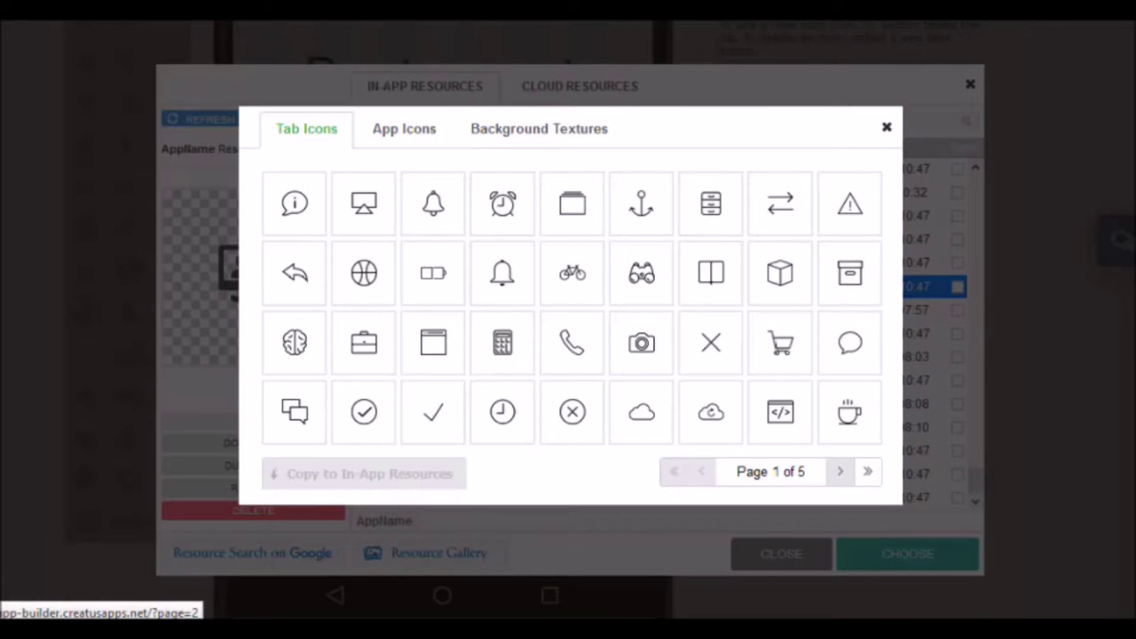
left_click(404, 129)
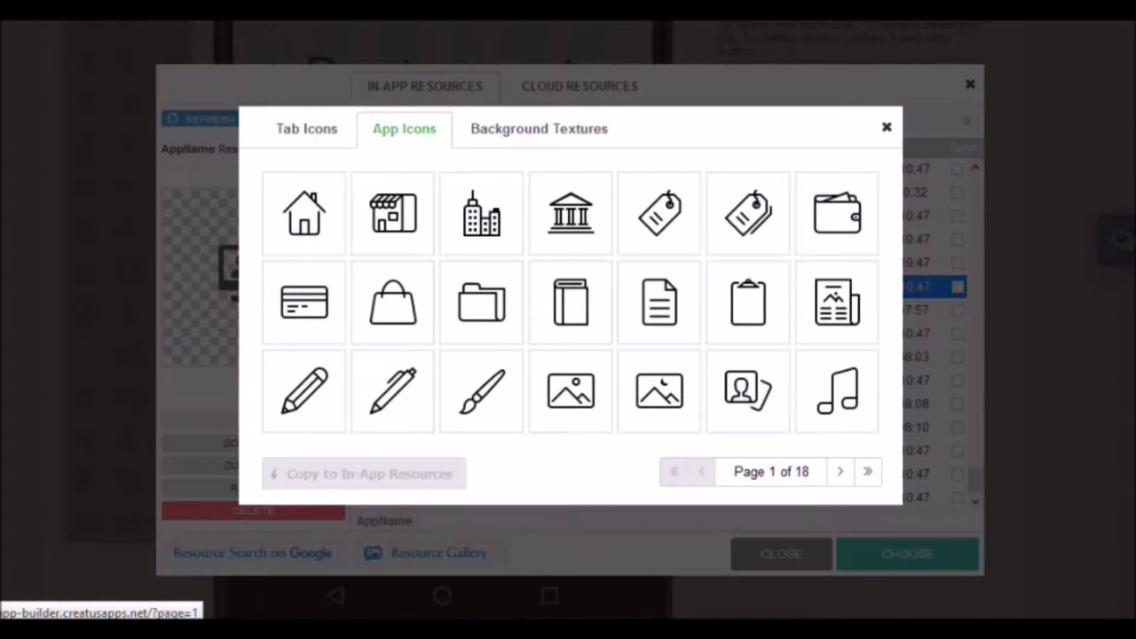
left_click(840, 471)
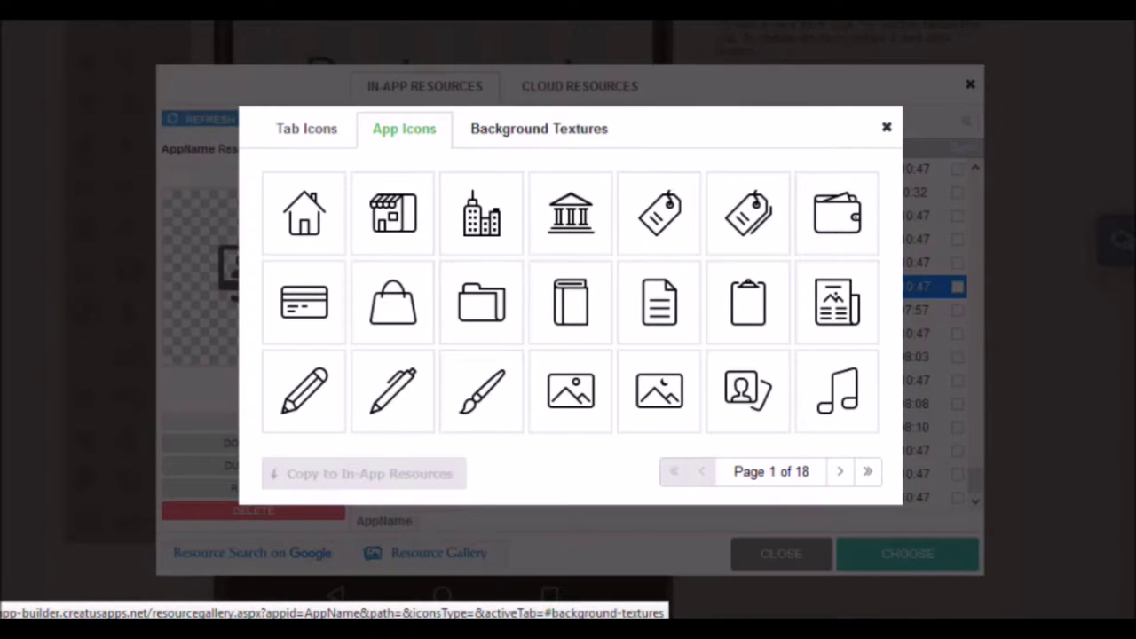
left_click(539, 129)
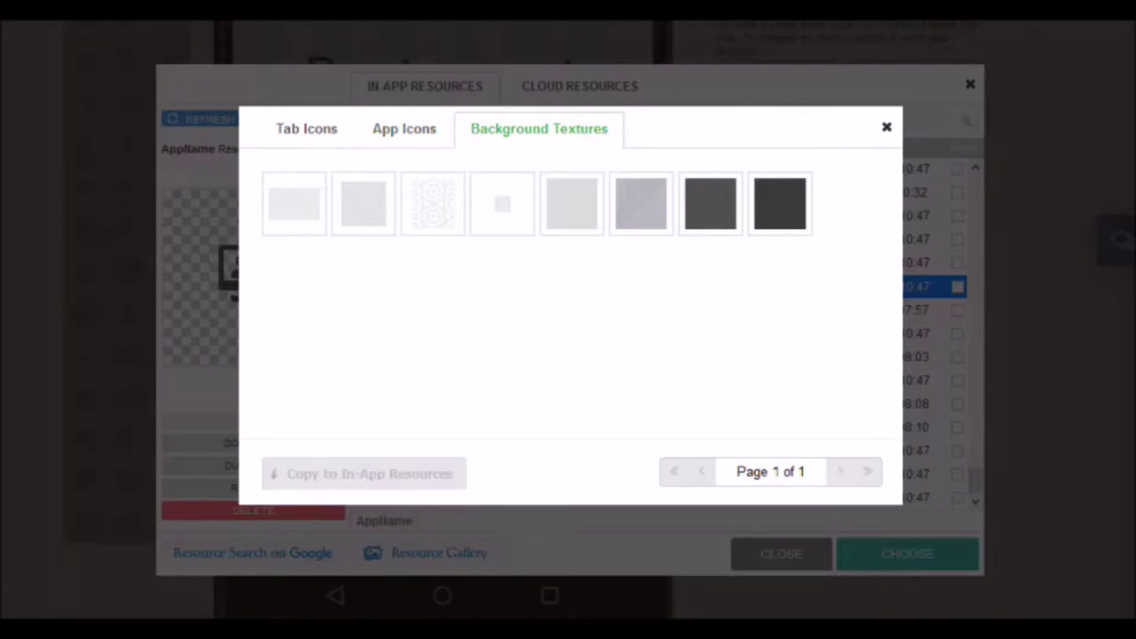
left_click(307, 129)
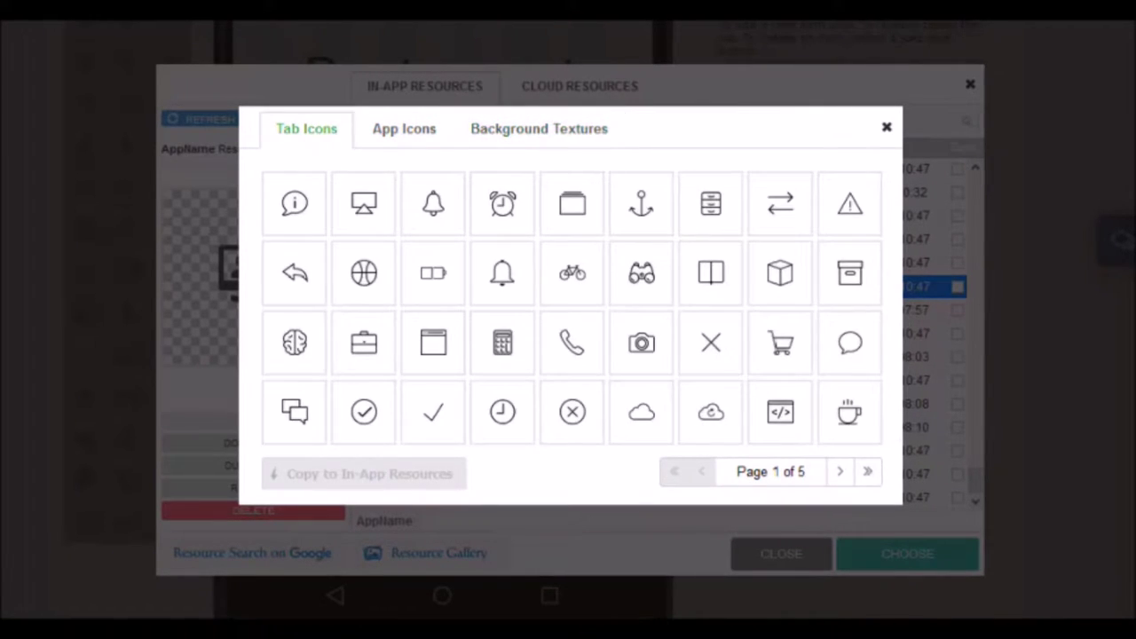
left_click(886, 127)
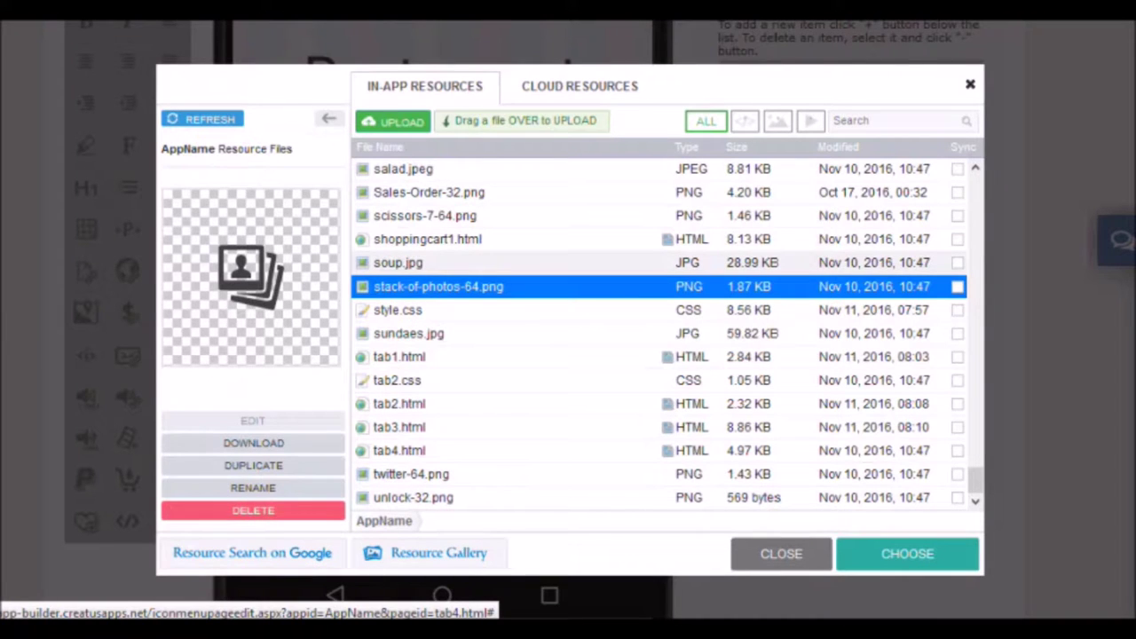
left_click(781, 554)
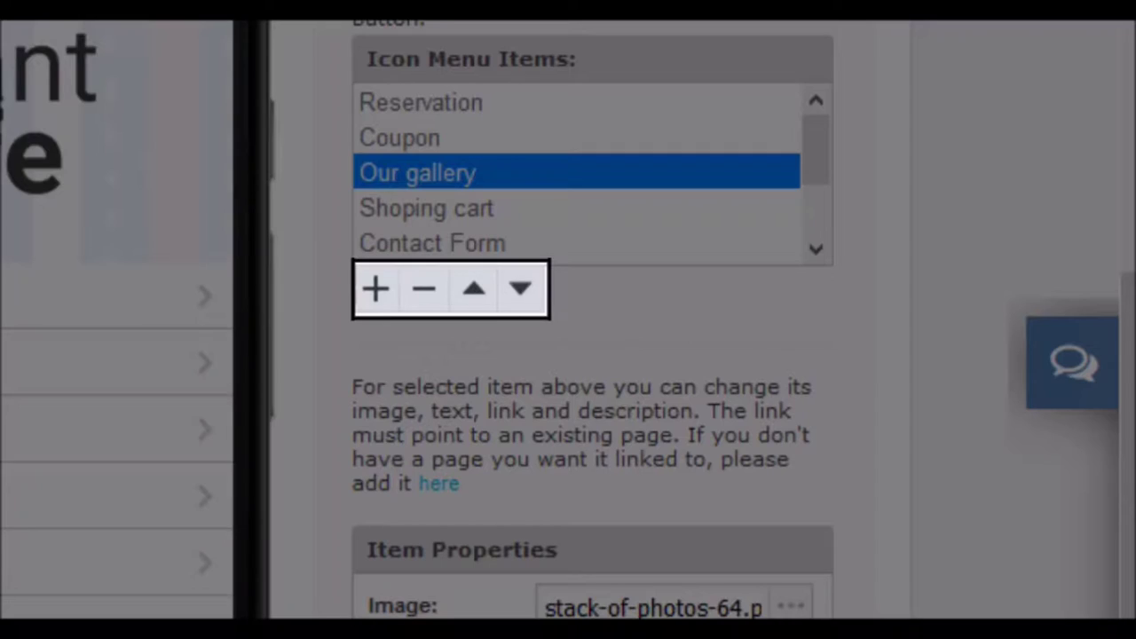
Step: Reorder the icon menu so that the Coupon item sits directly below Contact Form
left_click(400, 136)
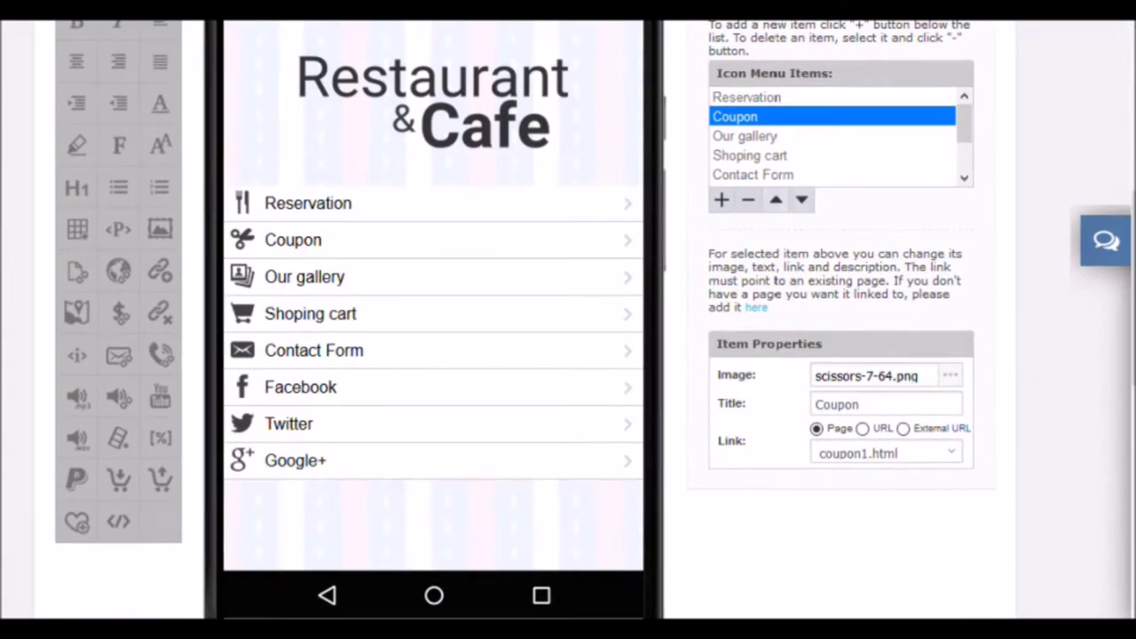
left_click(735, 212)
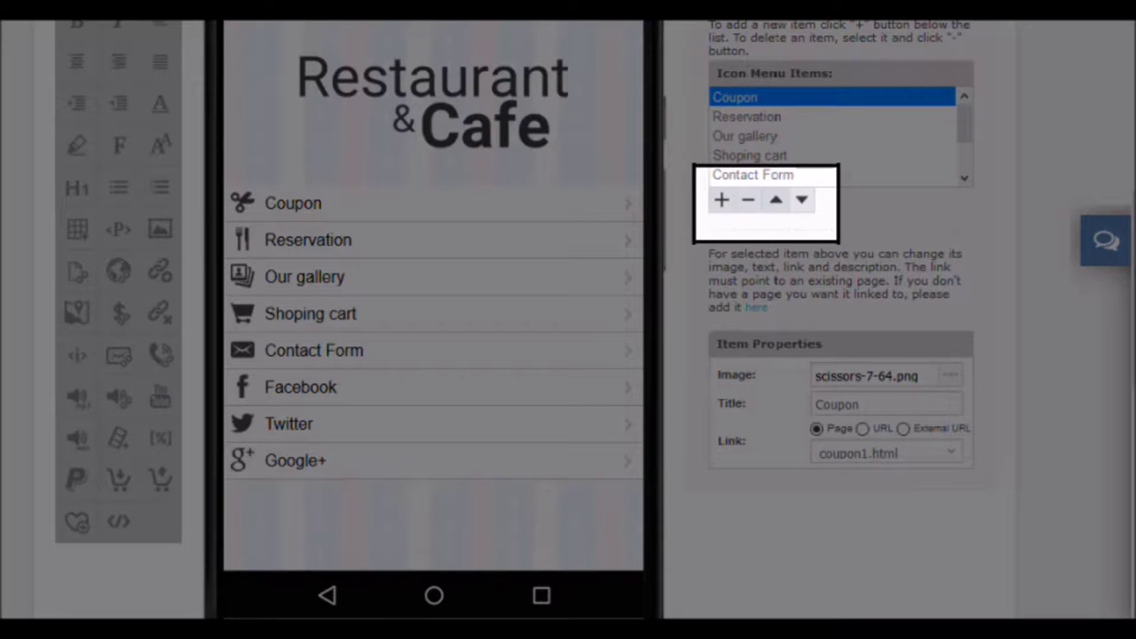
left_click(801, 200)
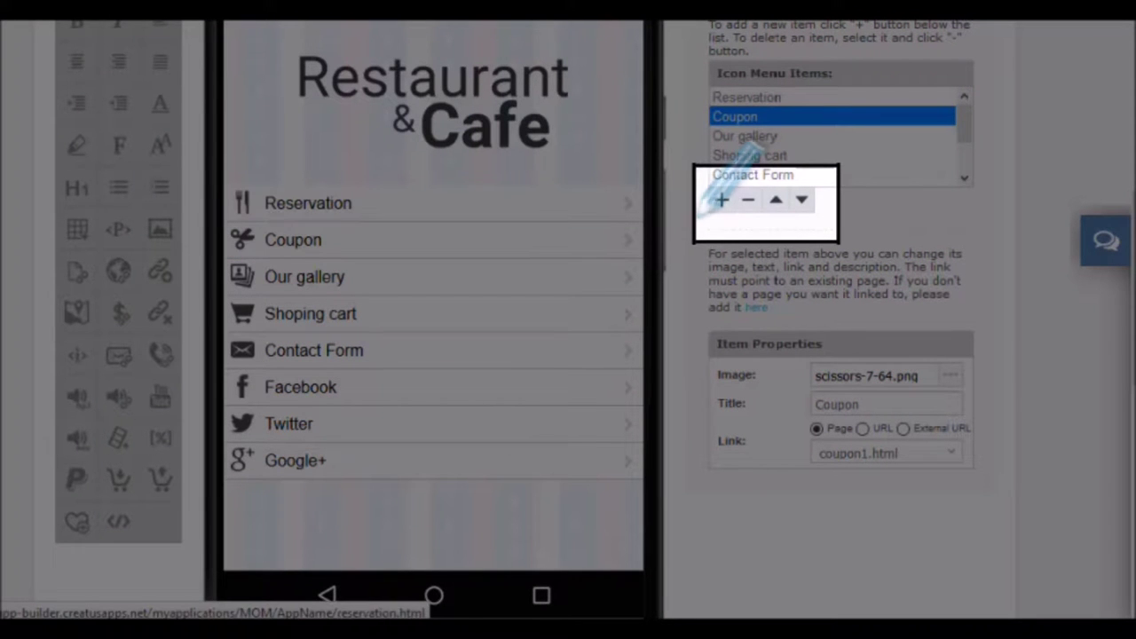
left_click(802, 200)
left_click(802, 200)
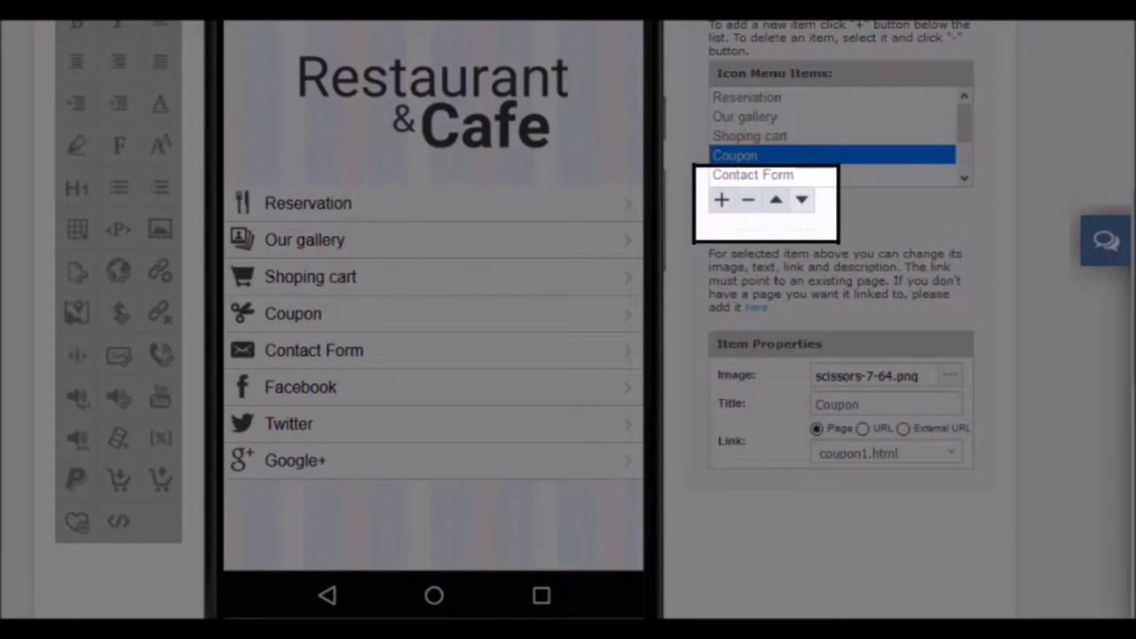
left_click(802, 199)
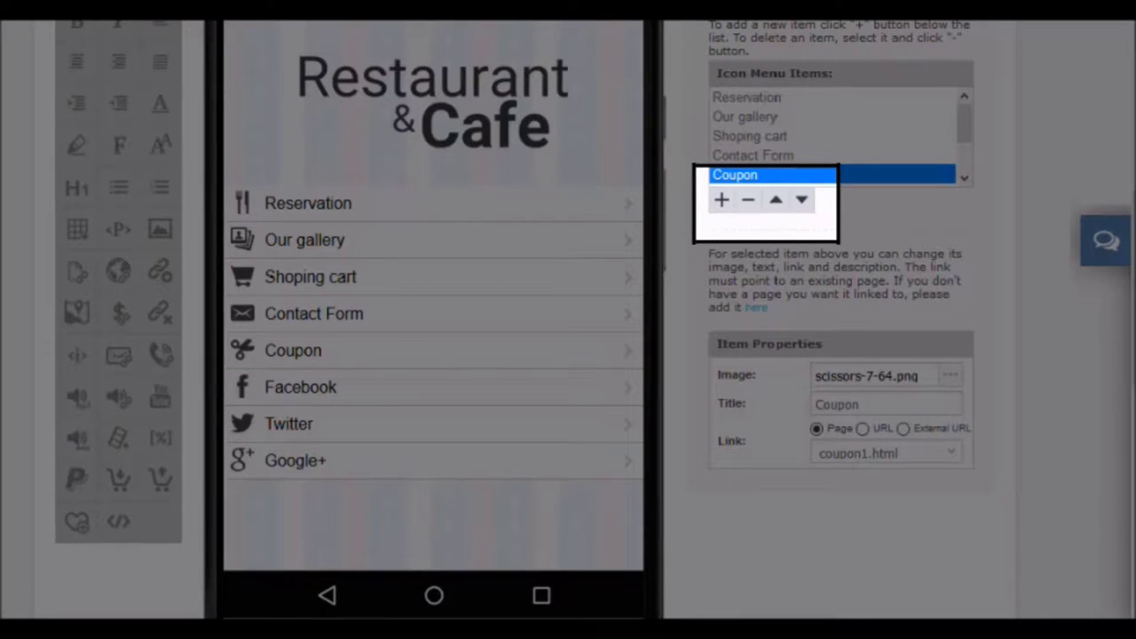
Step: Add a menu item after Google+, title it "New Link" and link it to the page coupon1.html
left_click_drag(964, 123, 964, 150)
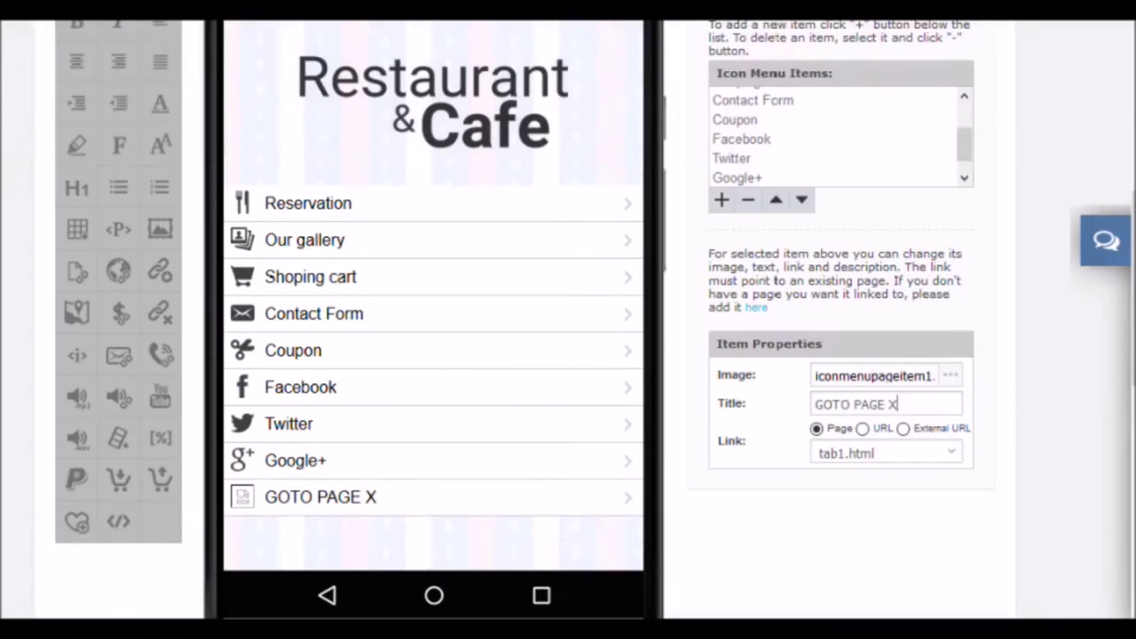
triple_click(855, 404)
type("New Li")
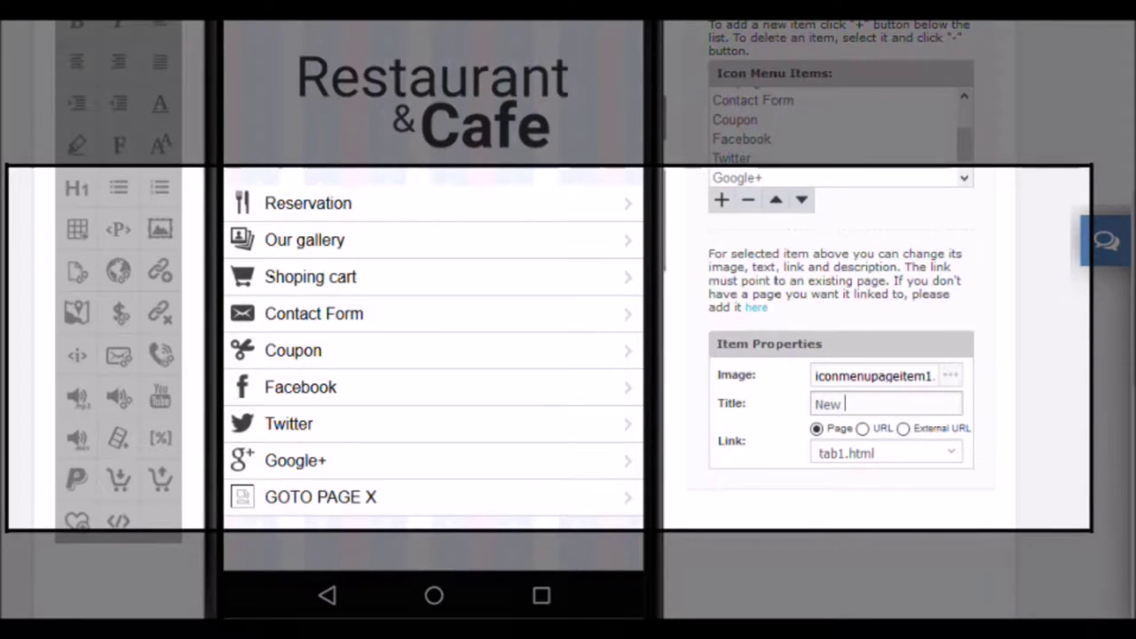
type("nk")
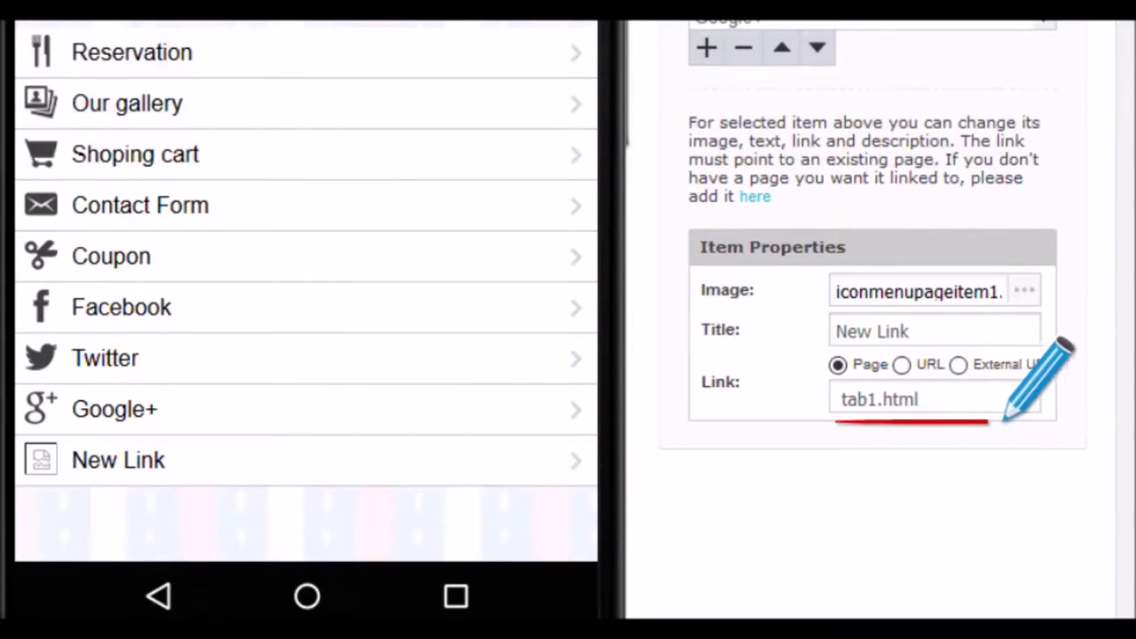
left_click(934, 399)
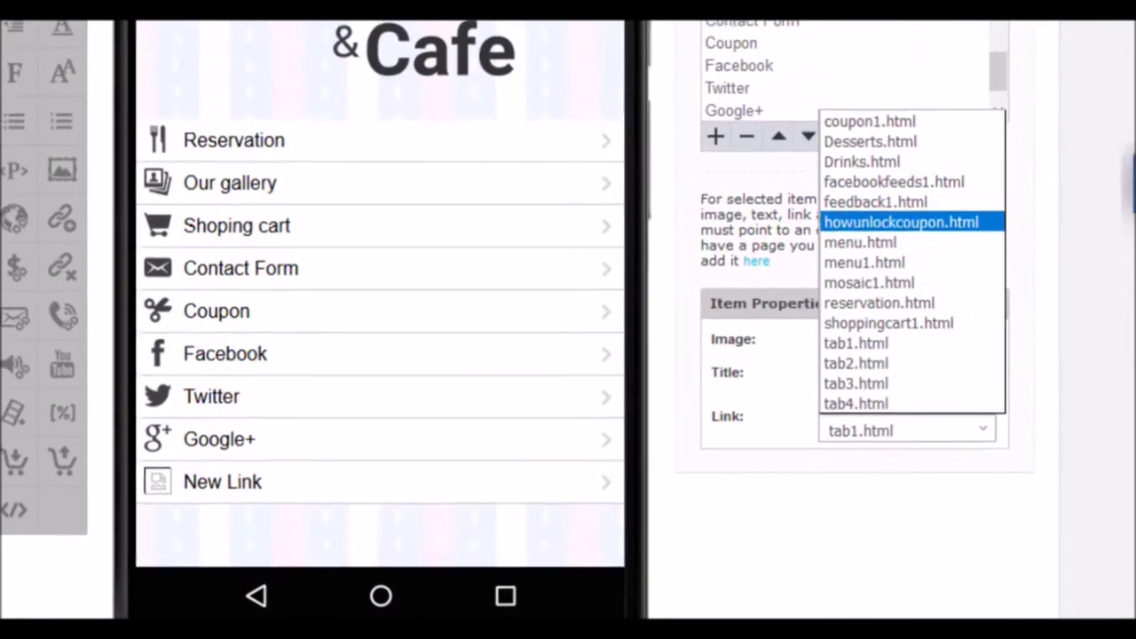
left_click(870, 121)
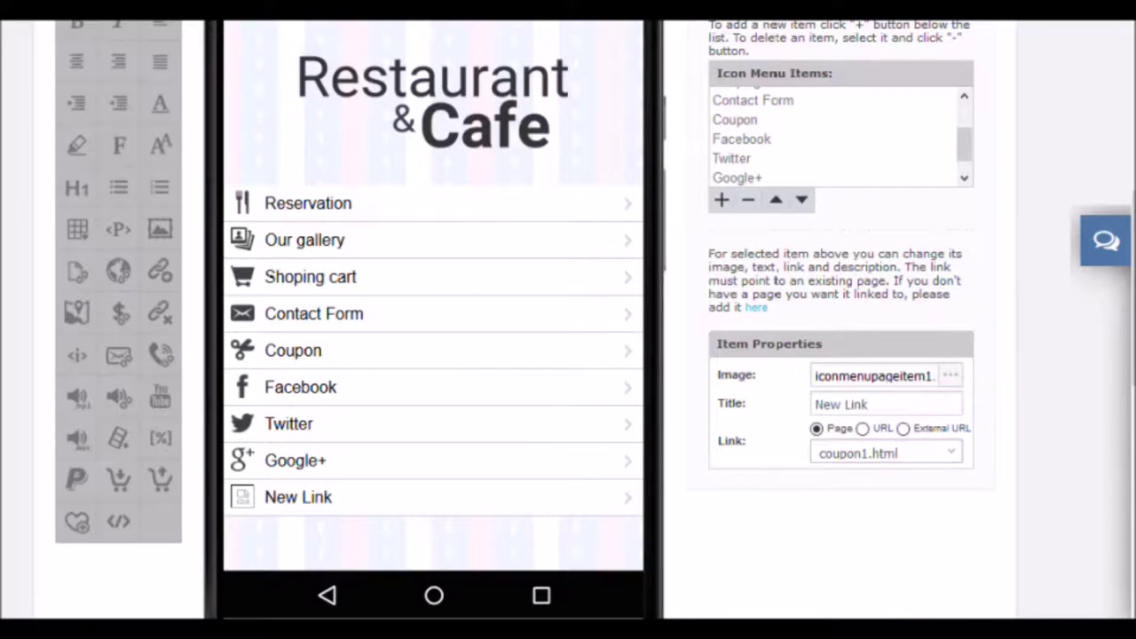
Step: Set the New Link item's image to couponkey.png from the in-app resources
left_click(950, 375)
left_click(852, 120)
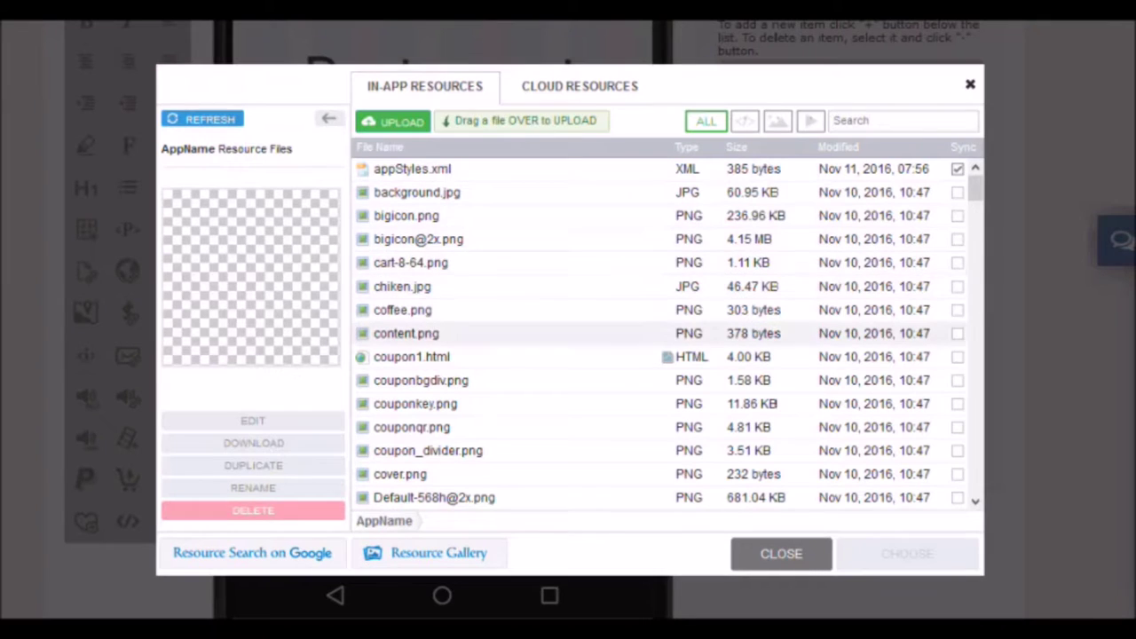
left_click(412, 357)
left_click(407, 334)
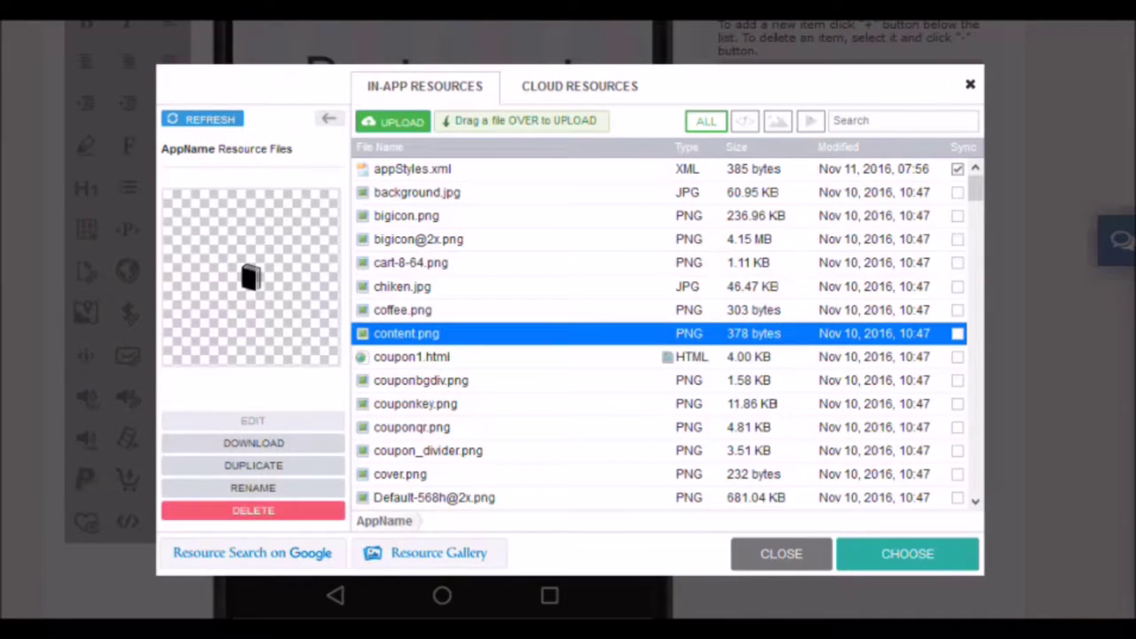
left_click(416, 404)
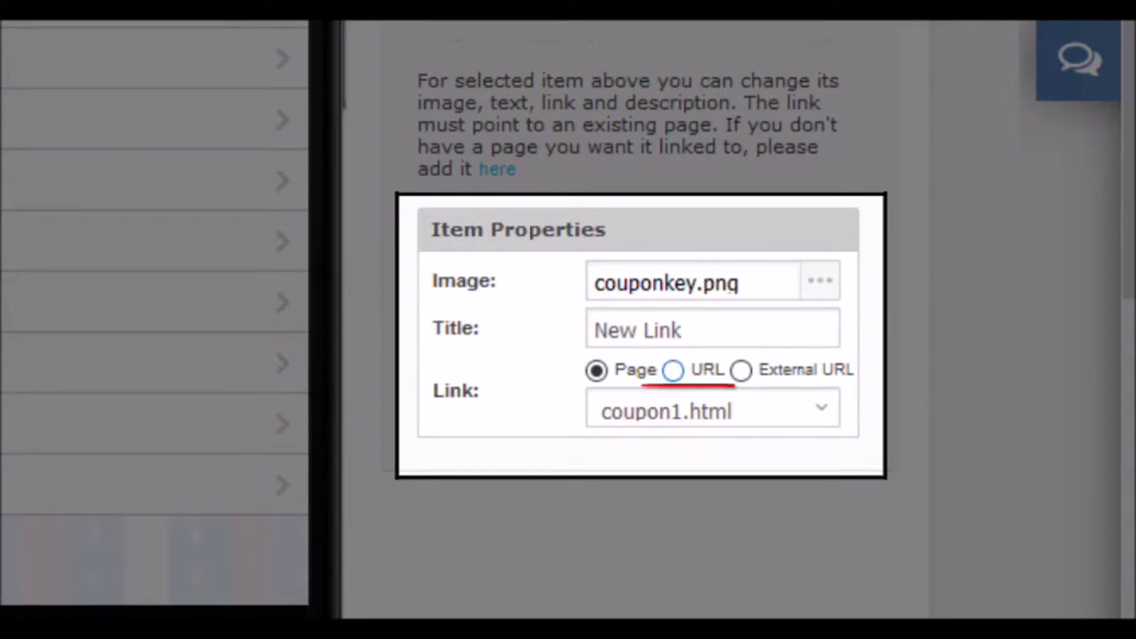
Step: Switch the New Link item's link type to URL and enter "yoururl" as its address
left_click(673, 370)
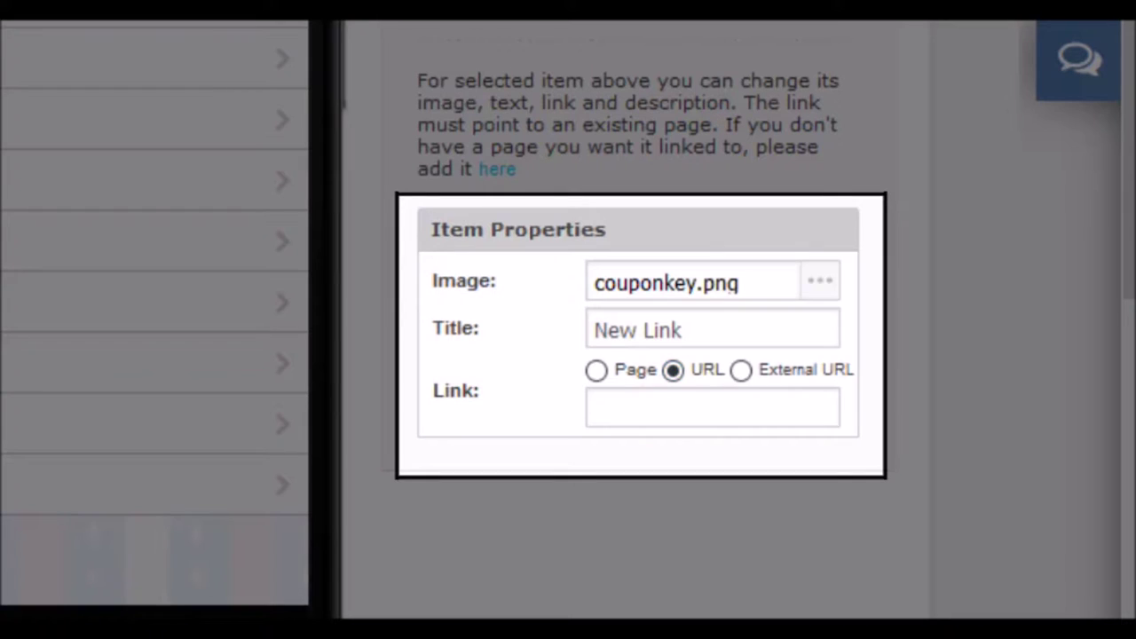
left_click(595, 407)
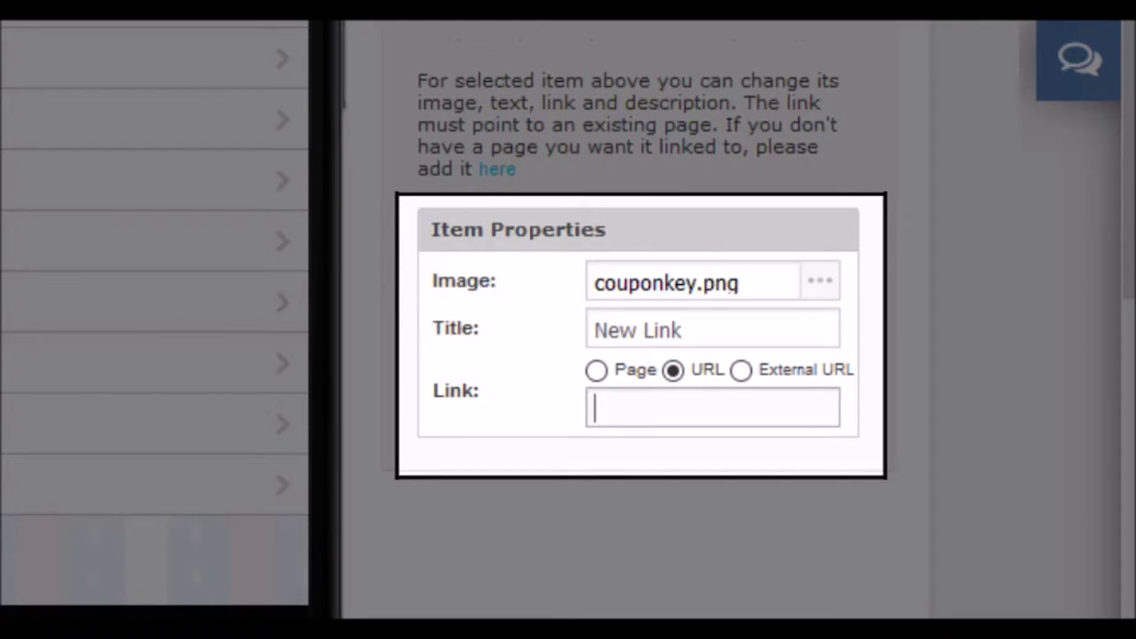
type("yoururl")
key("Tab")
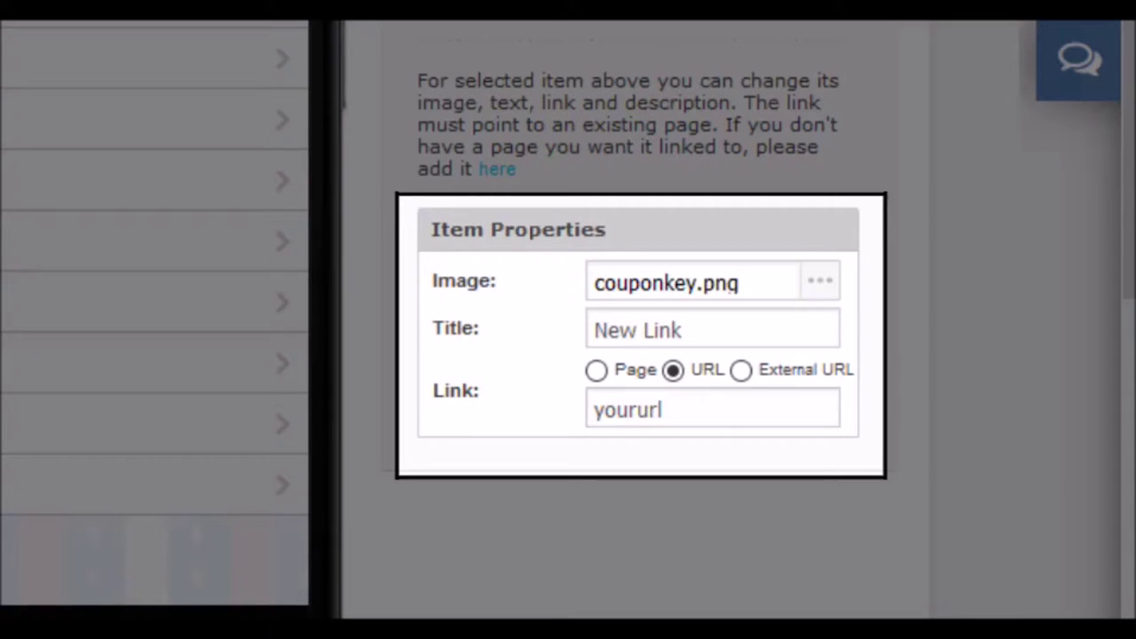
Step: Make the New Link item's link an External URL and enter "Externalurl" as its address
left_click(741, 370)
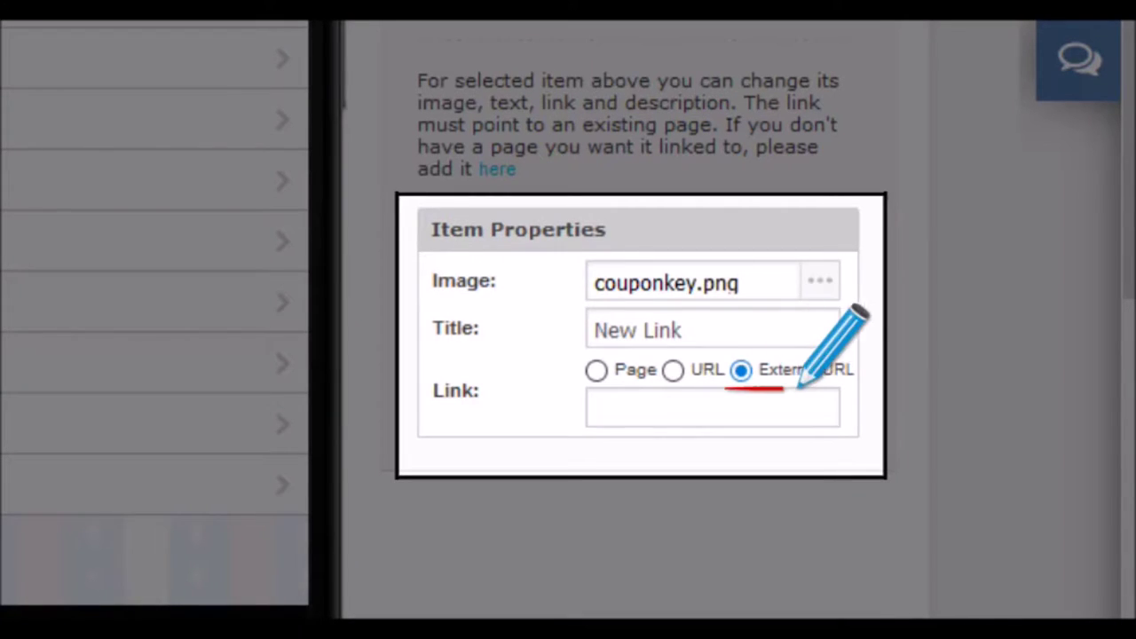
left_click(595, 407)
type("External")
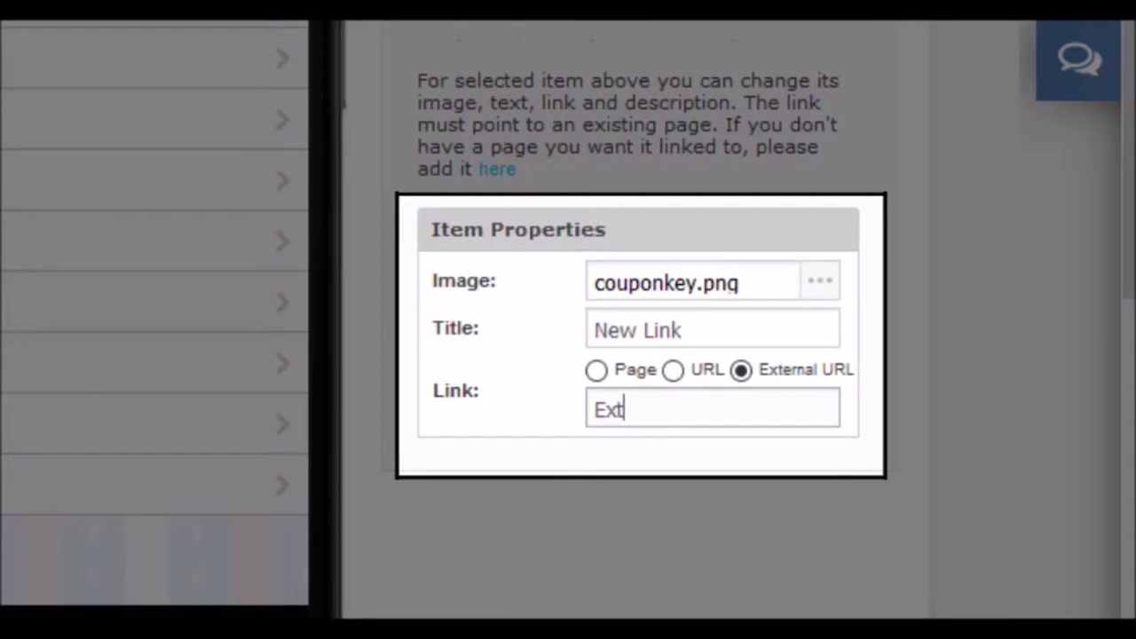
type("url")
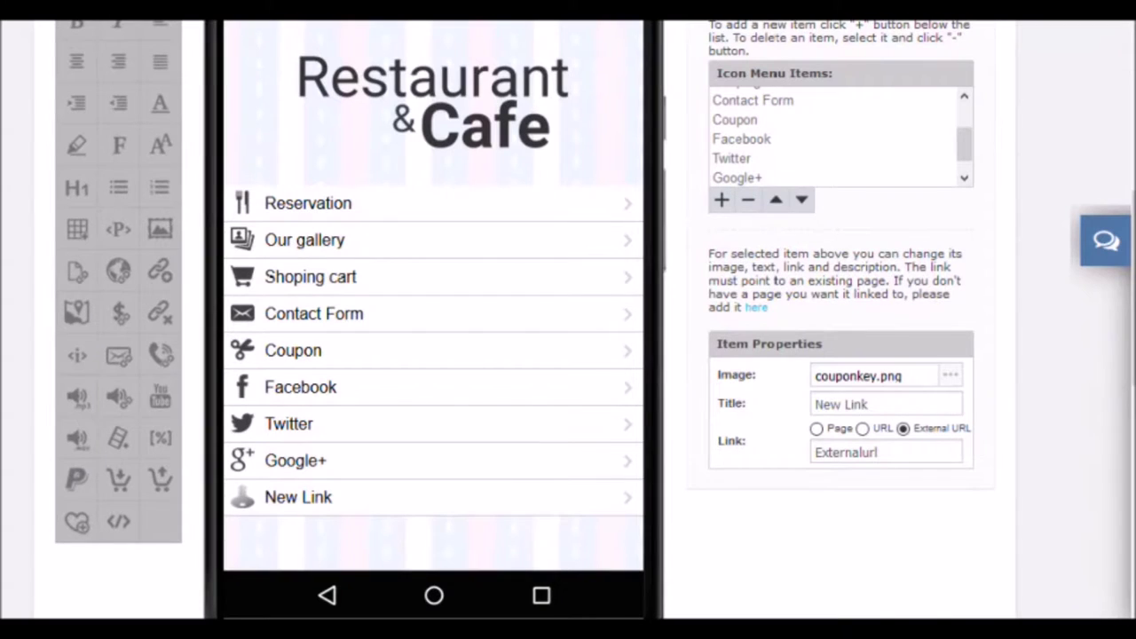
Step: Select the coupon1.html page in the application's page list and open it for editing
scroll(569, 320, "up", 1)
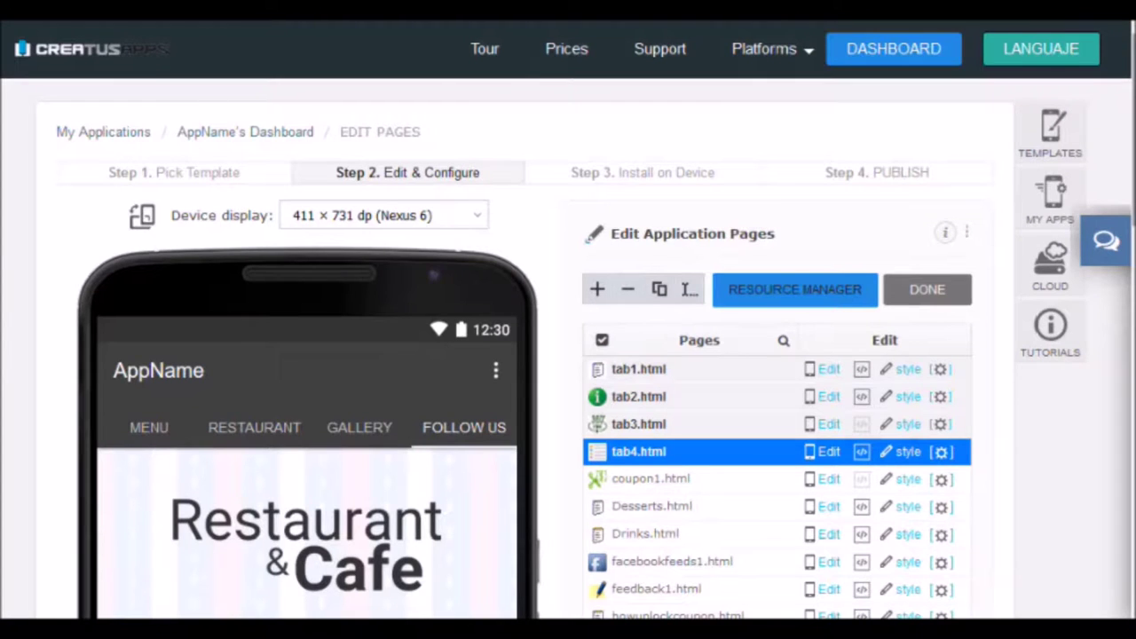
scroll(568, 319, "down", 3)
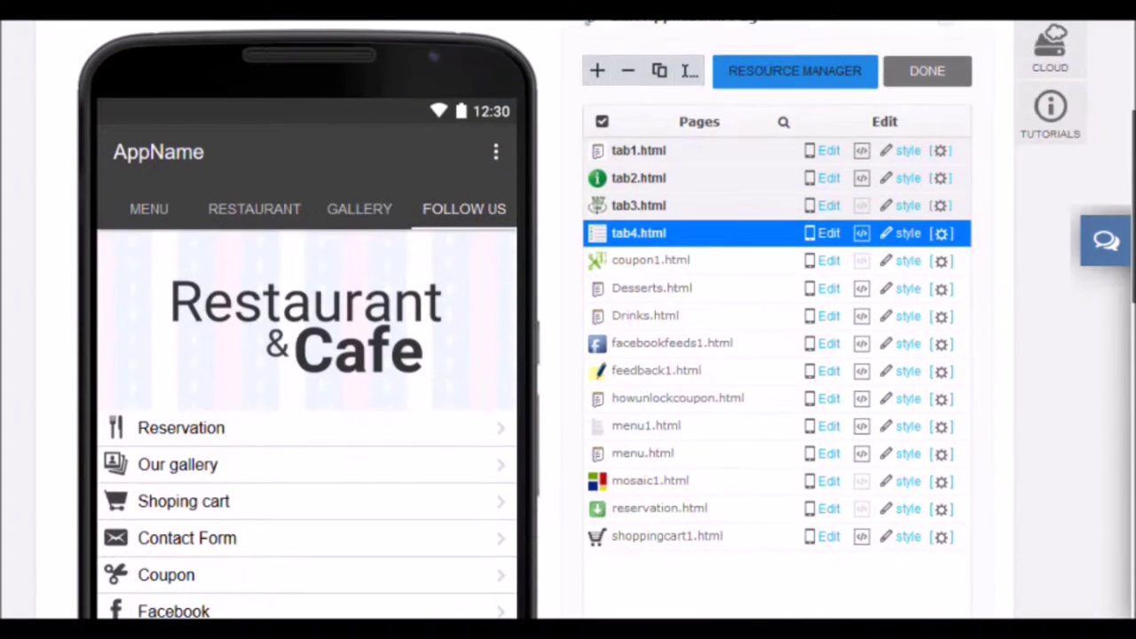
left_click(651, 231)
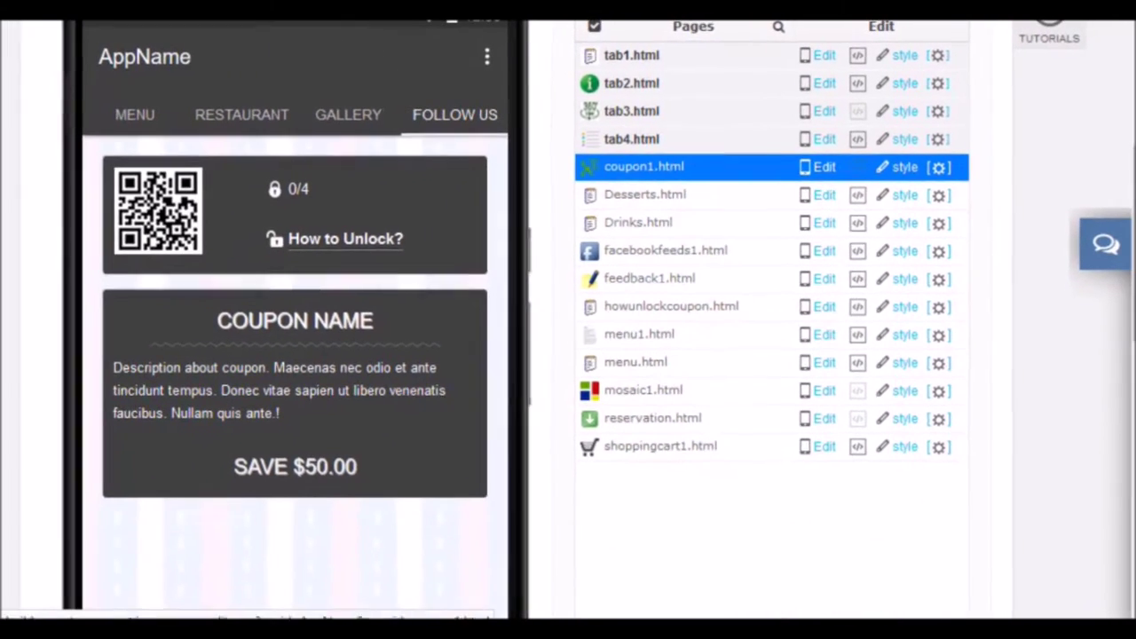
left_click(824, 167)
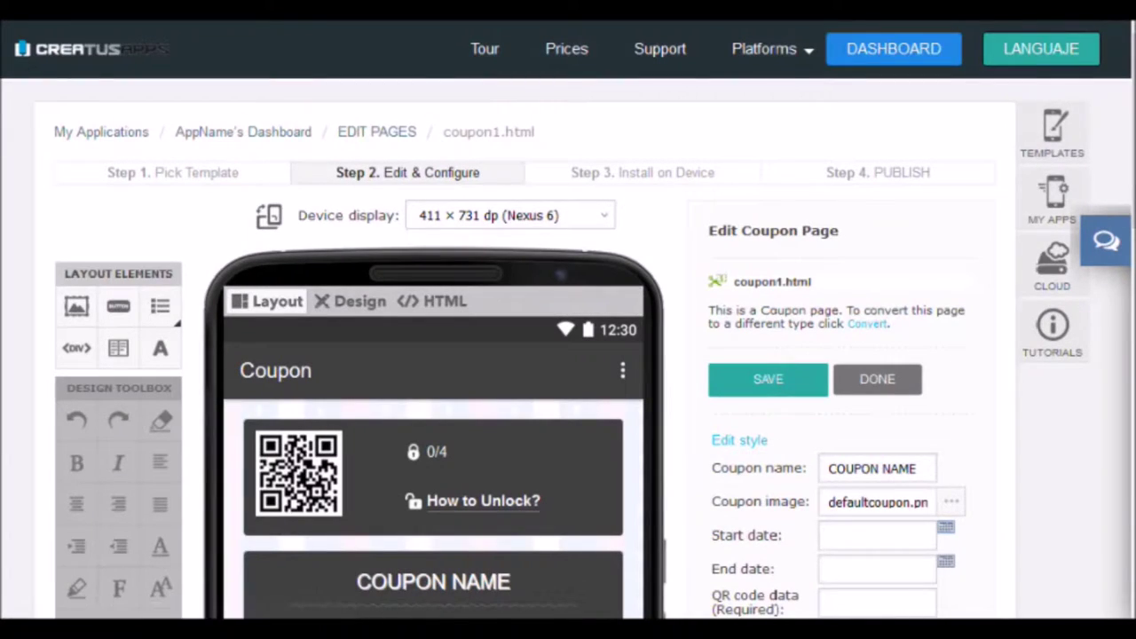
Step: Set the coupon's Check-In Target Amount to 8
scroll(568, 320, "down", 3)
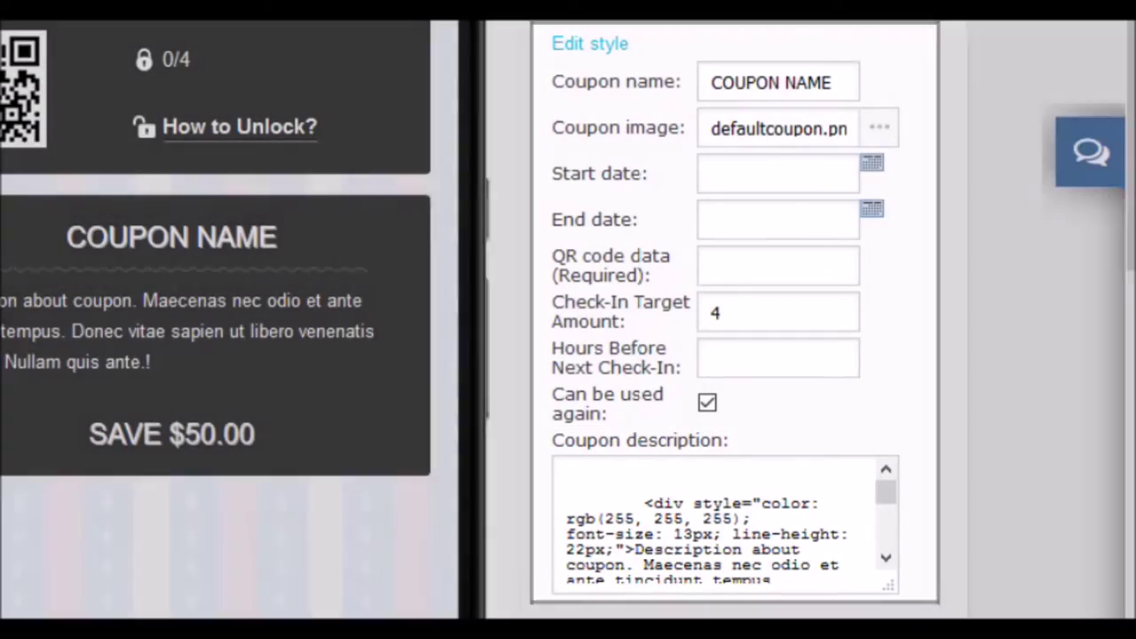
left_click(718, 312)
double_click(716, 312)
key("BackSpace")
type("8")
left_click(721, 271)
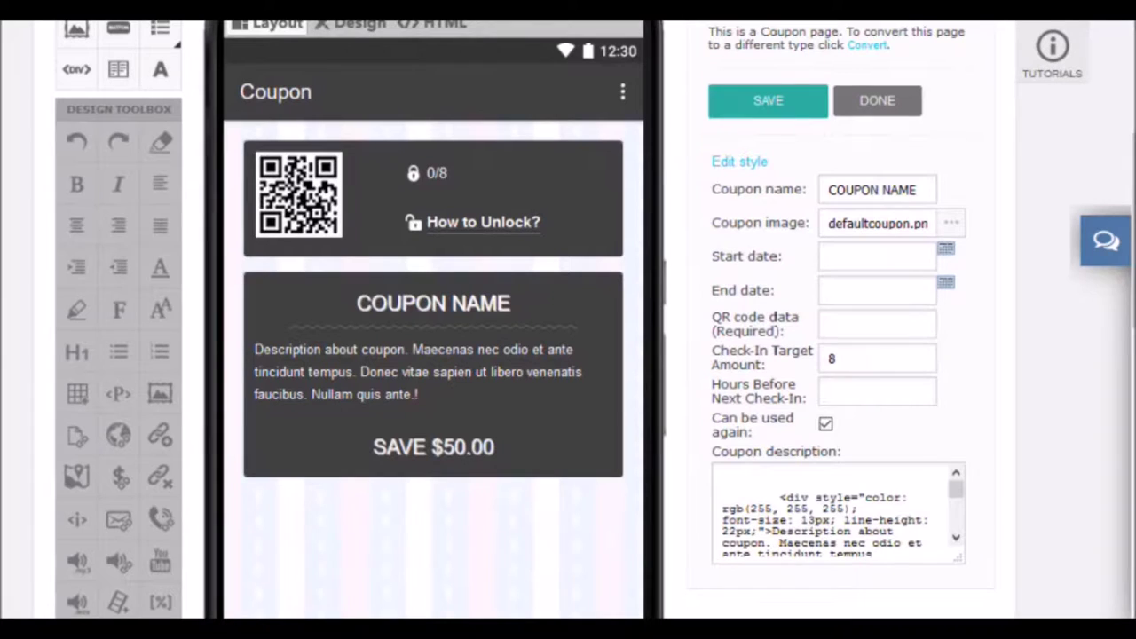
Step: Open the Desserts.html page for editing
left_click(877, 255)
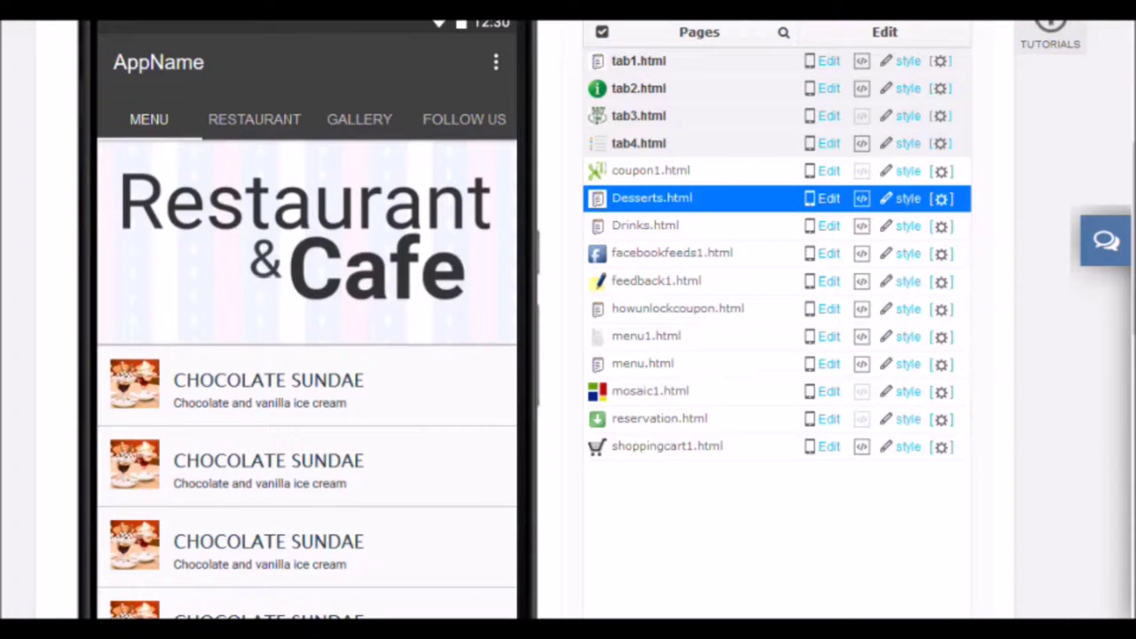
left_click(829, 198)
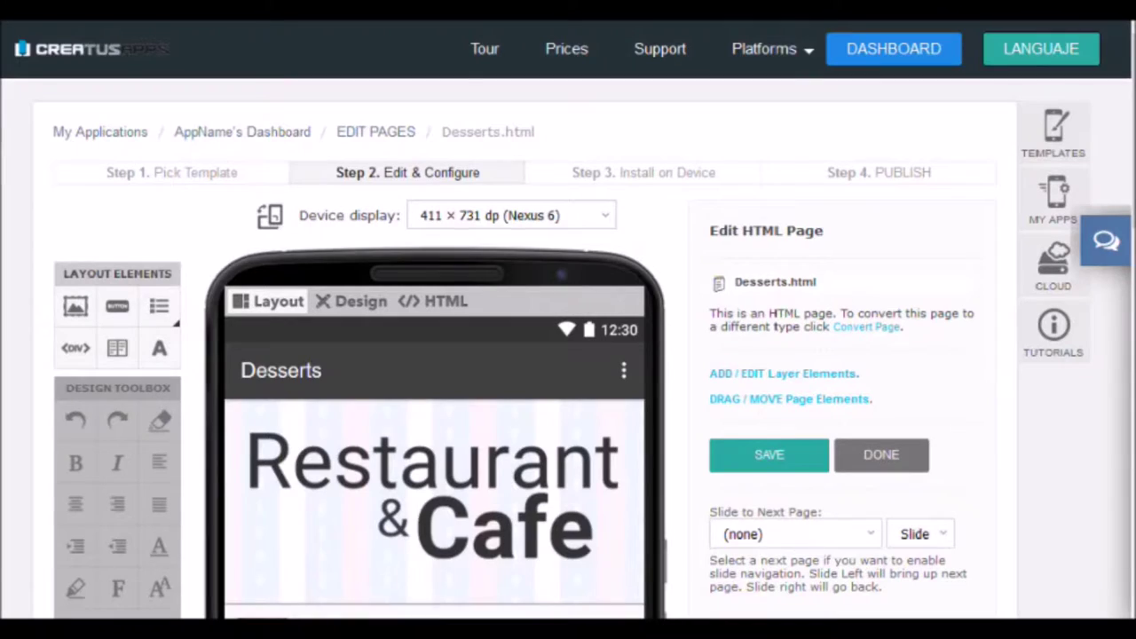
scroll(568, 320, "down", 3)
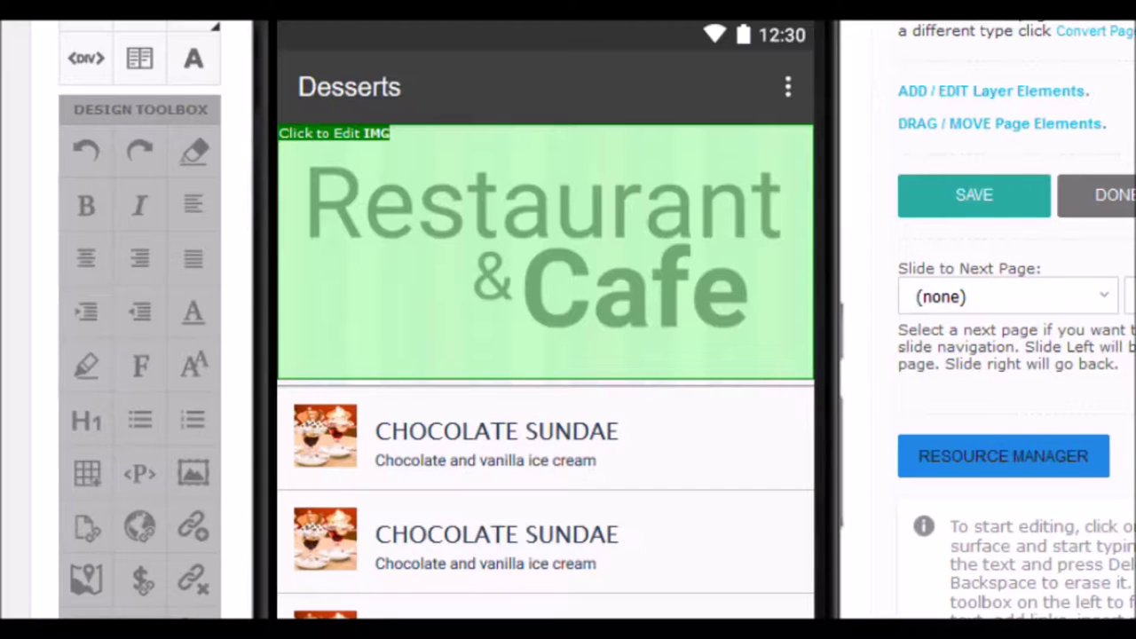
Step: Replace the Desserts page's header logo with logo2.png, searching the in-app resources for "logo", and apply the change
left_click(545, 252)
left_click(545, 388)
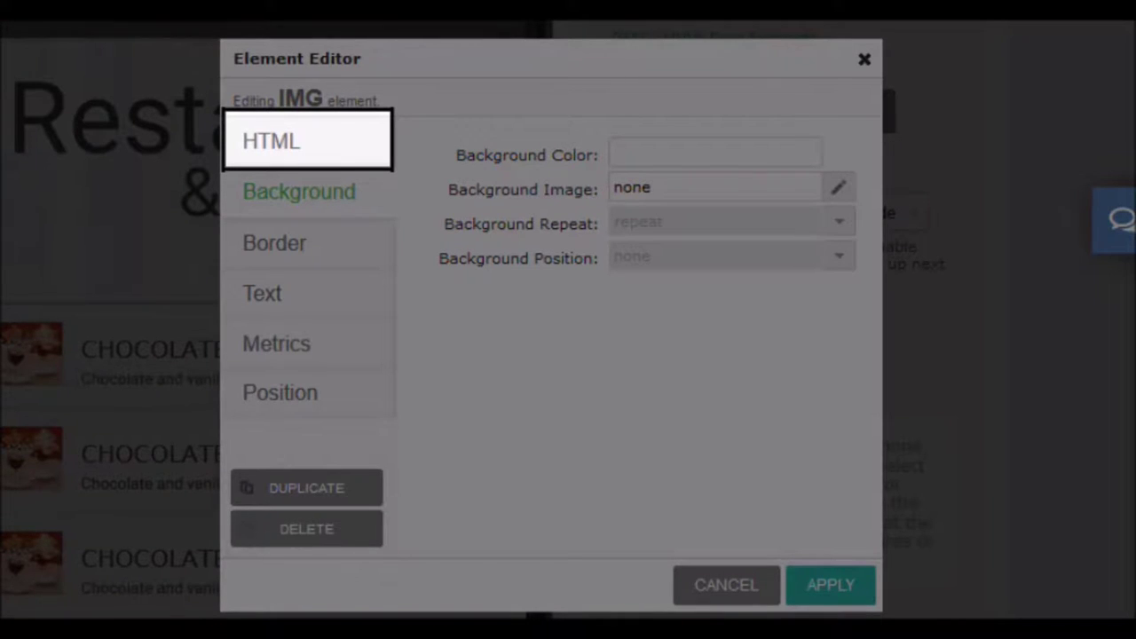
left_click(271, 141)
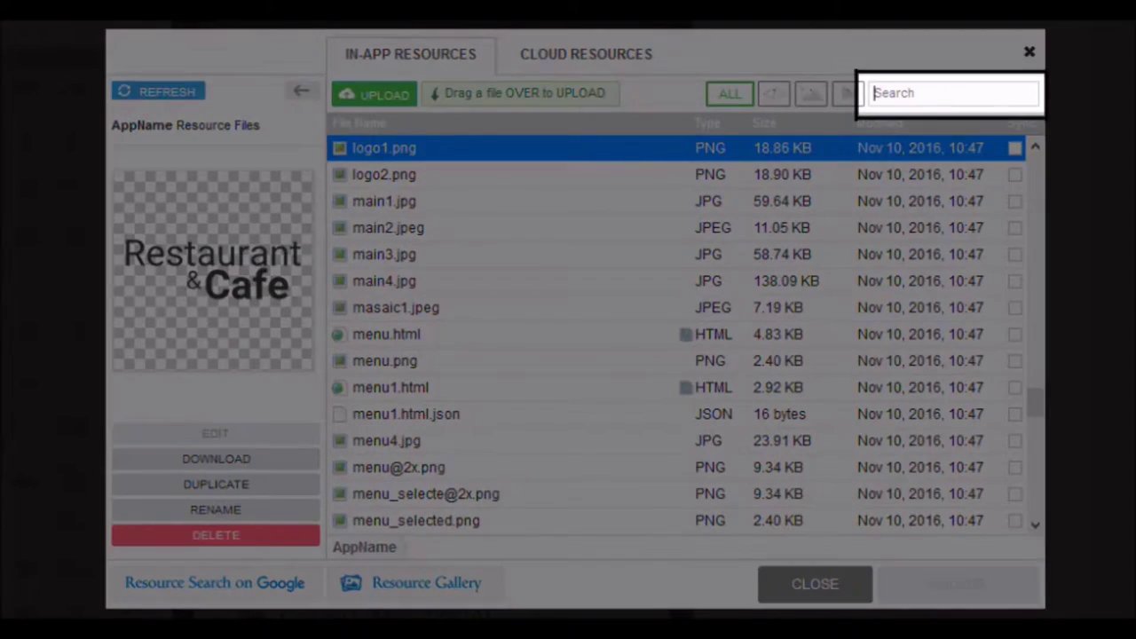
type("logo")
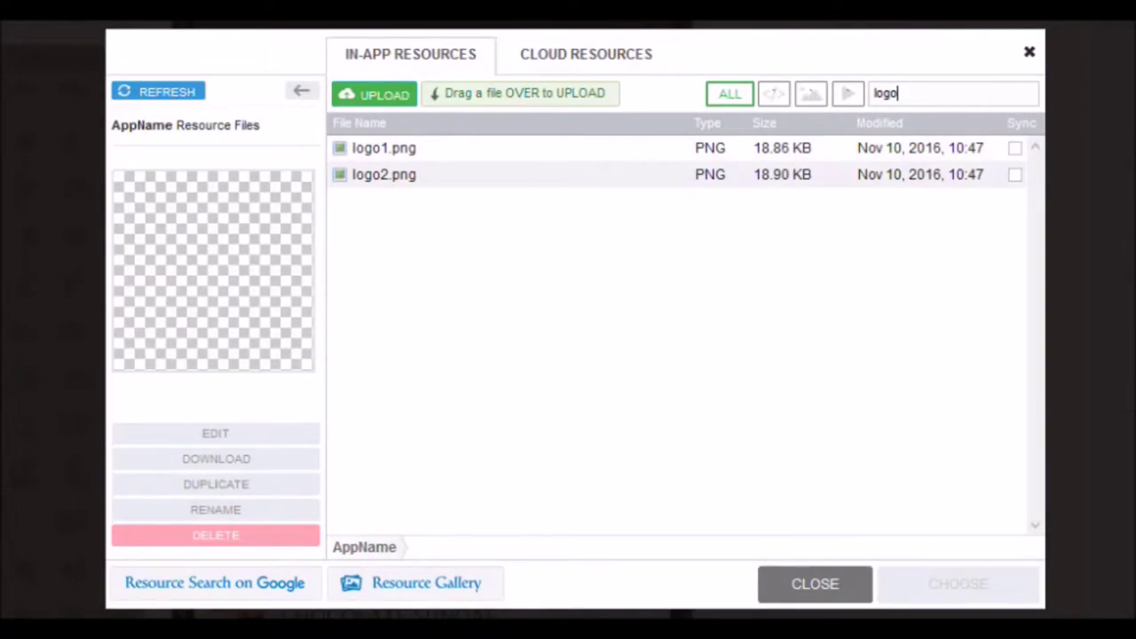
left_click(384, 174)
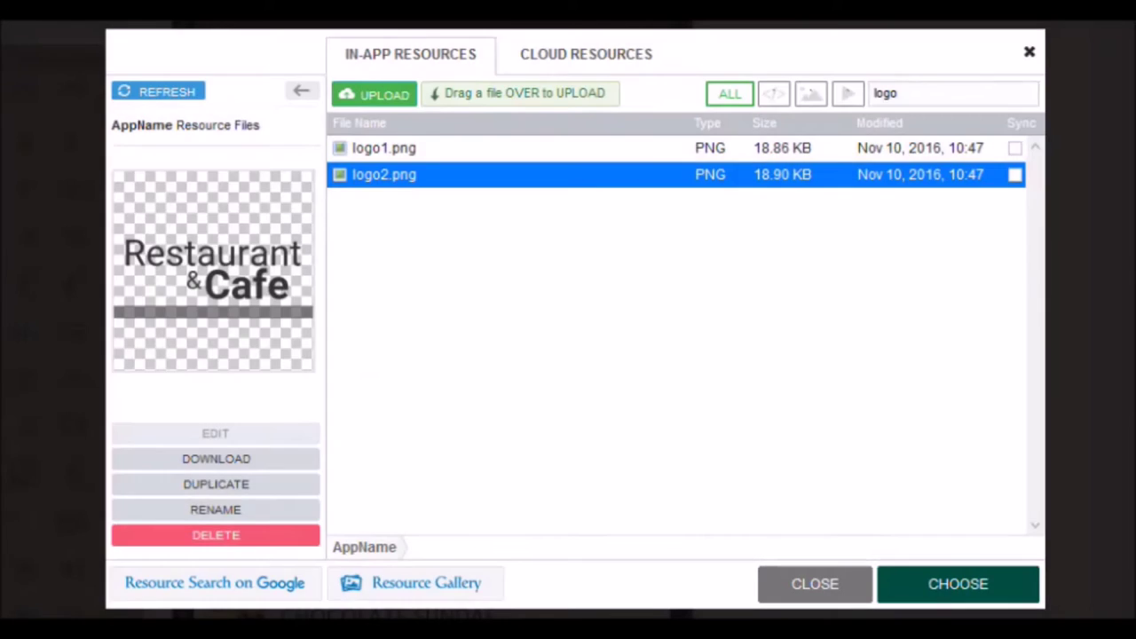
left_click(958, 584)
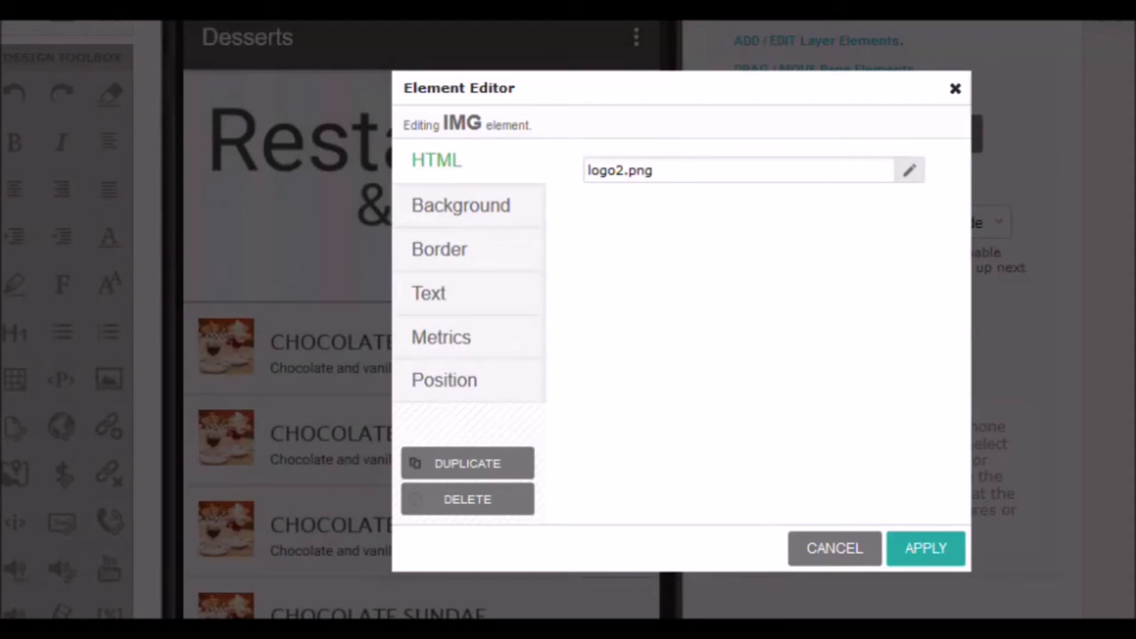
left_click(925, 548)
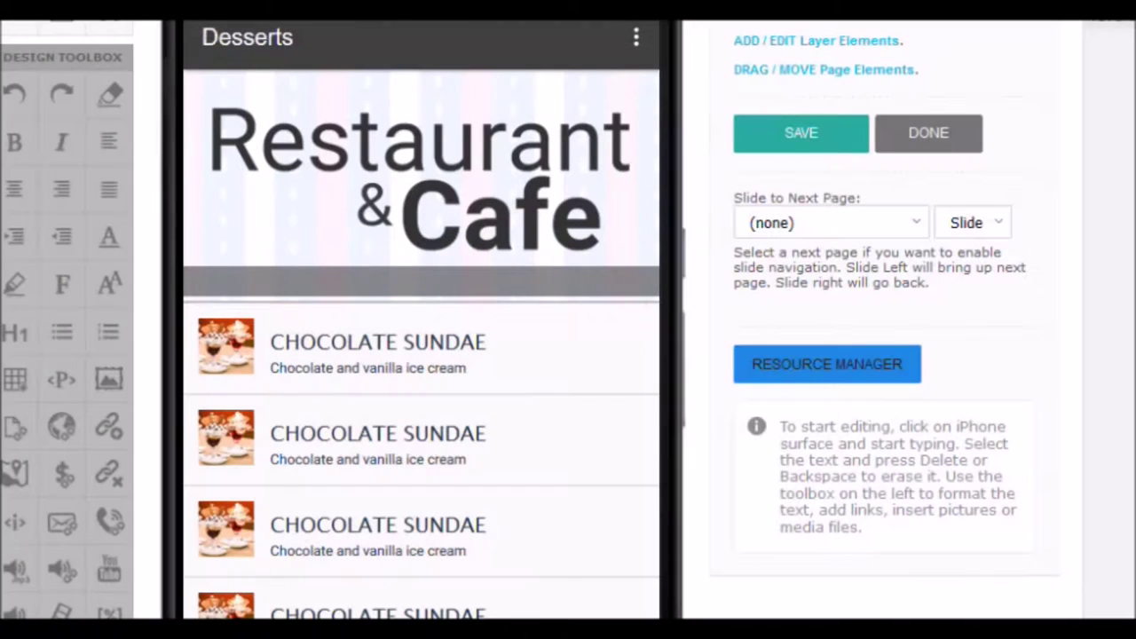
Step: Reopen the Desserts header image in the Element Editor and change its image file name to logo1.png
scroll(568, 320, "down", 2)
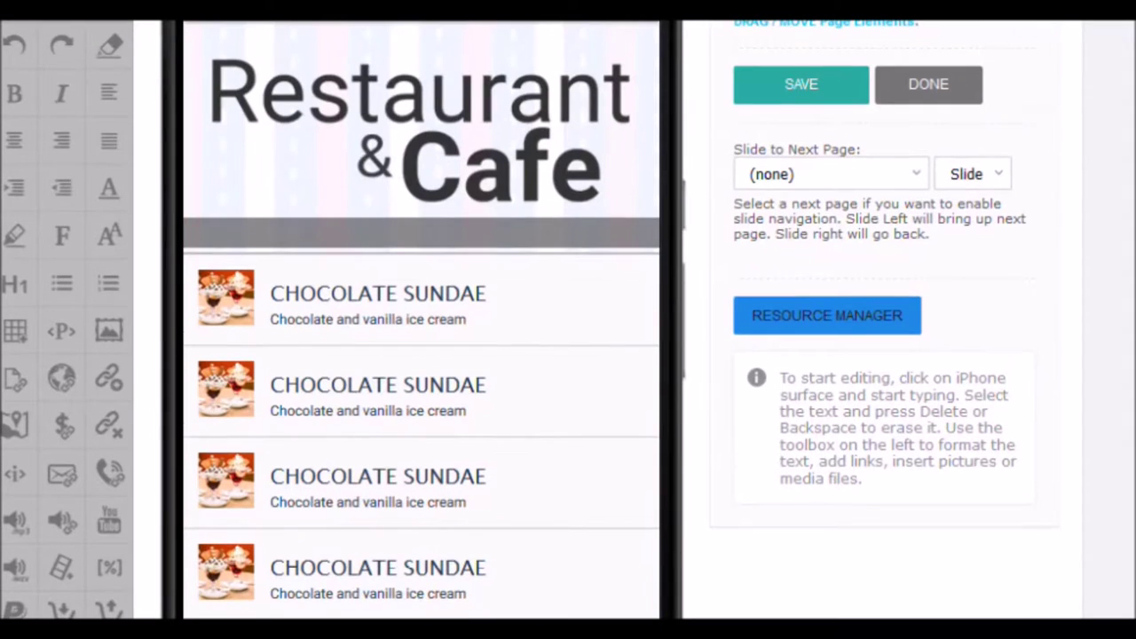
left_click(421, 133)
left_click(422, 257)
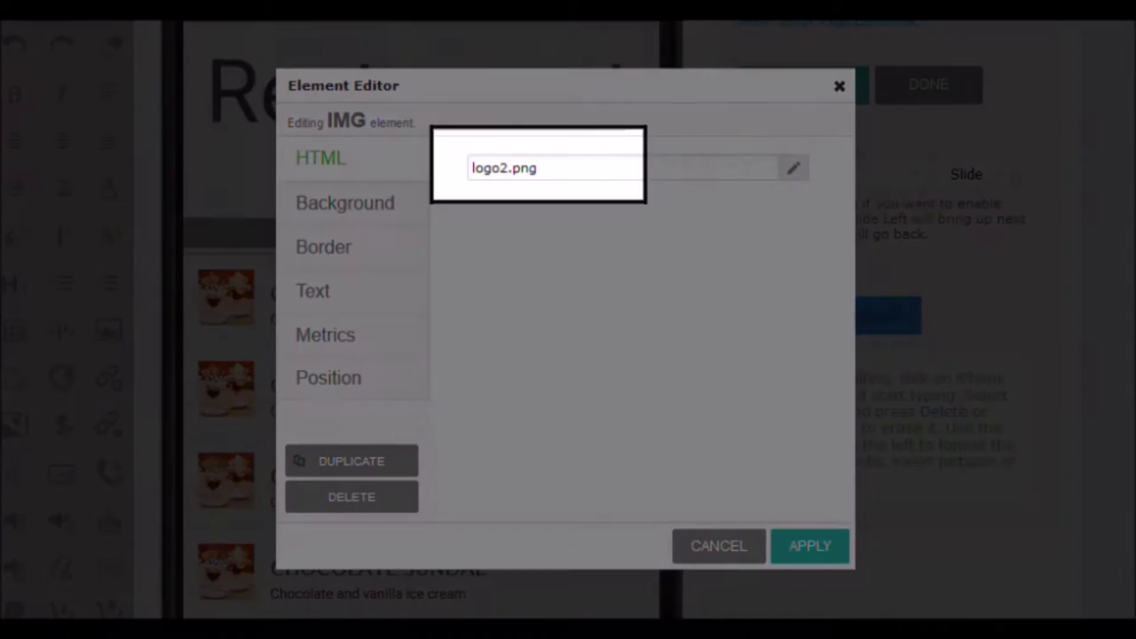
left_click(501, 168)
left_click(508, 168)
key("BackSpace")
type("1")
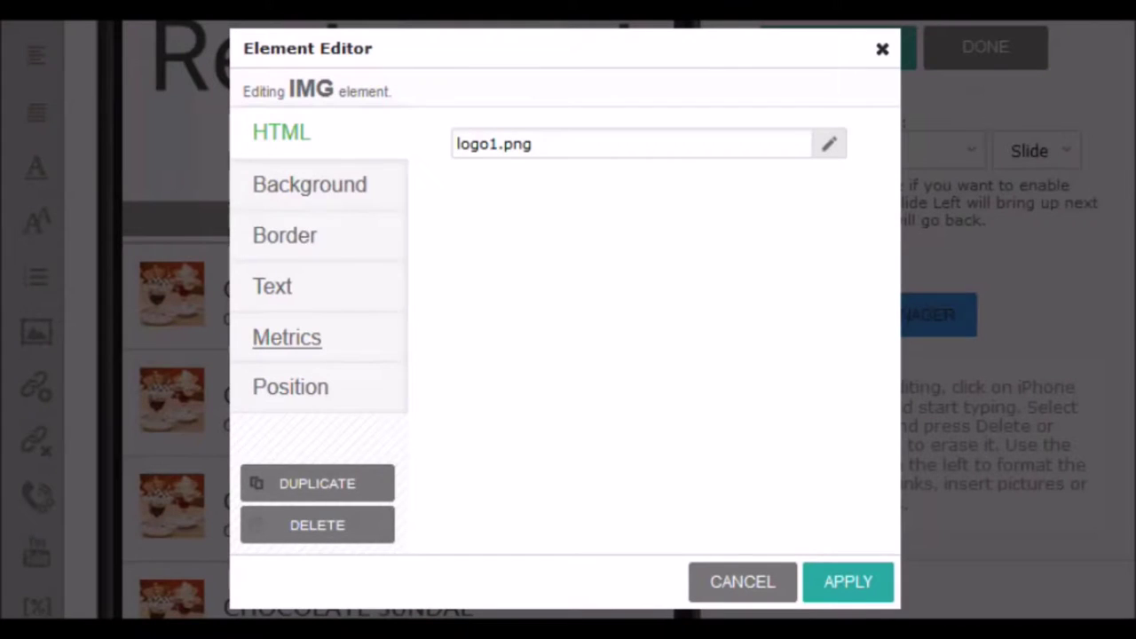
Step: Set the header image's width to 70 % in its metrics and apply the changes
left_click(287, 337)
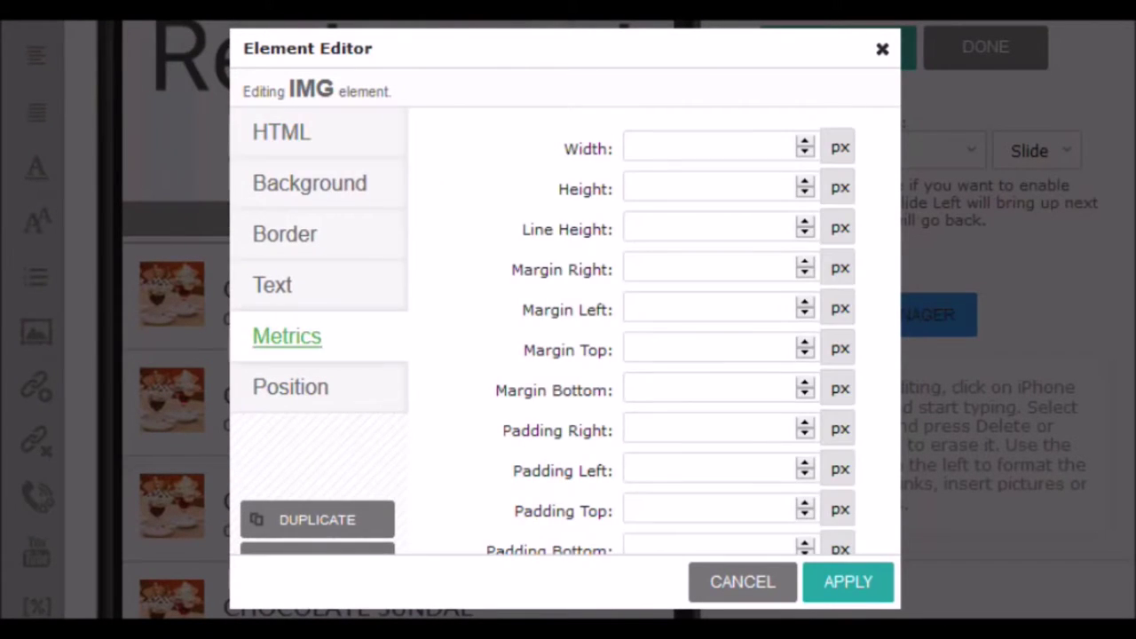
left_click(709, 146)
type("70")
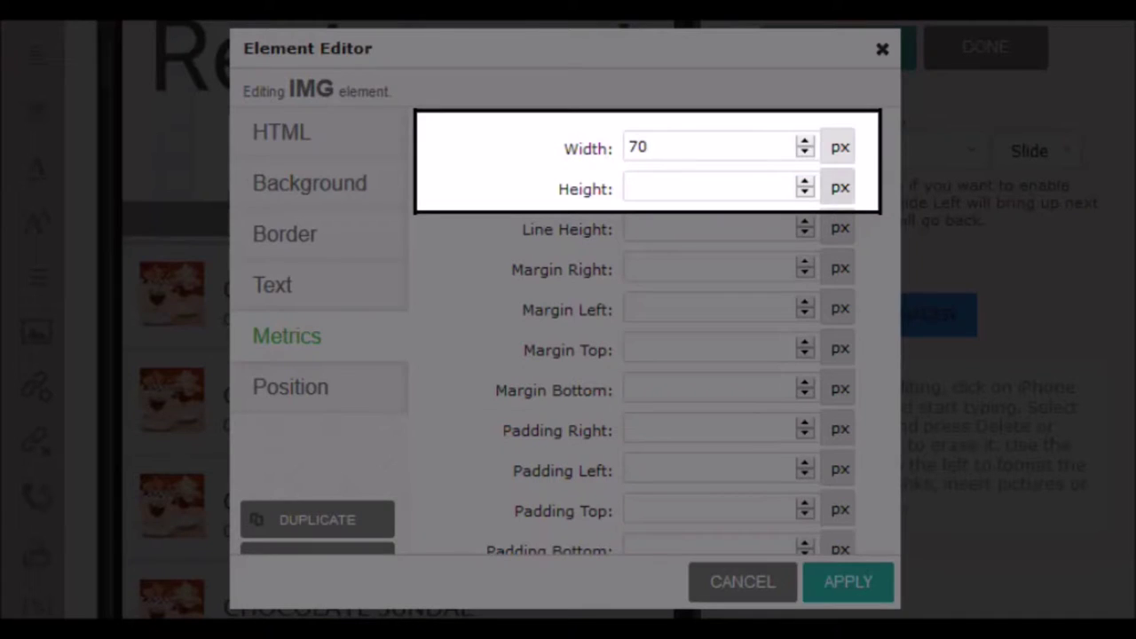
left_click(839, 147)
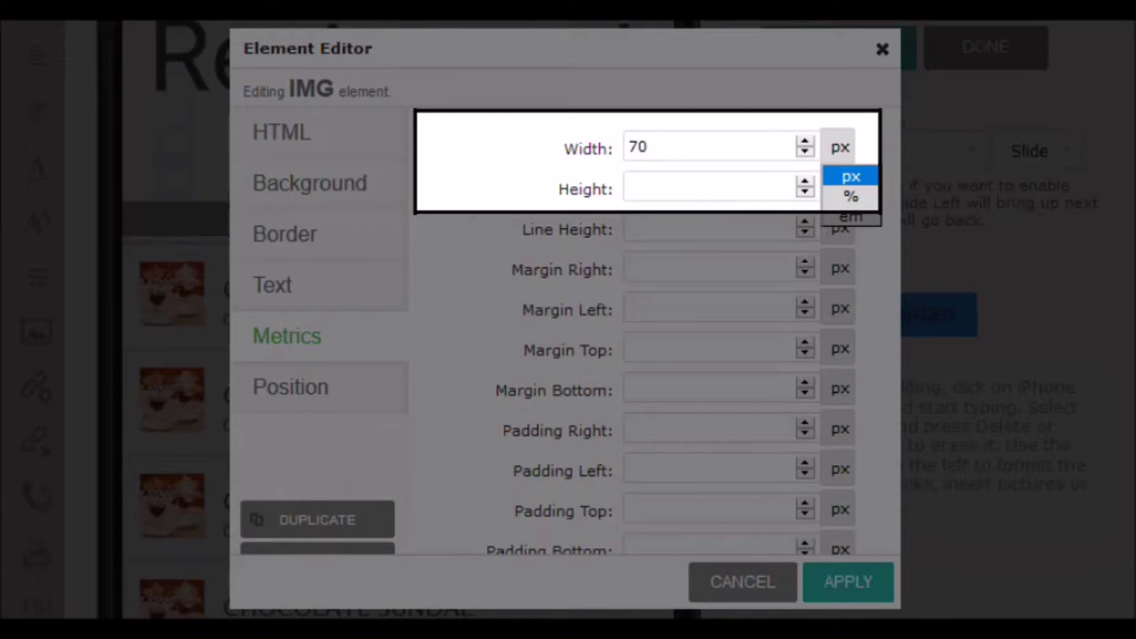
left_click(850, 195)
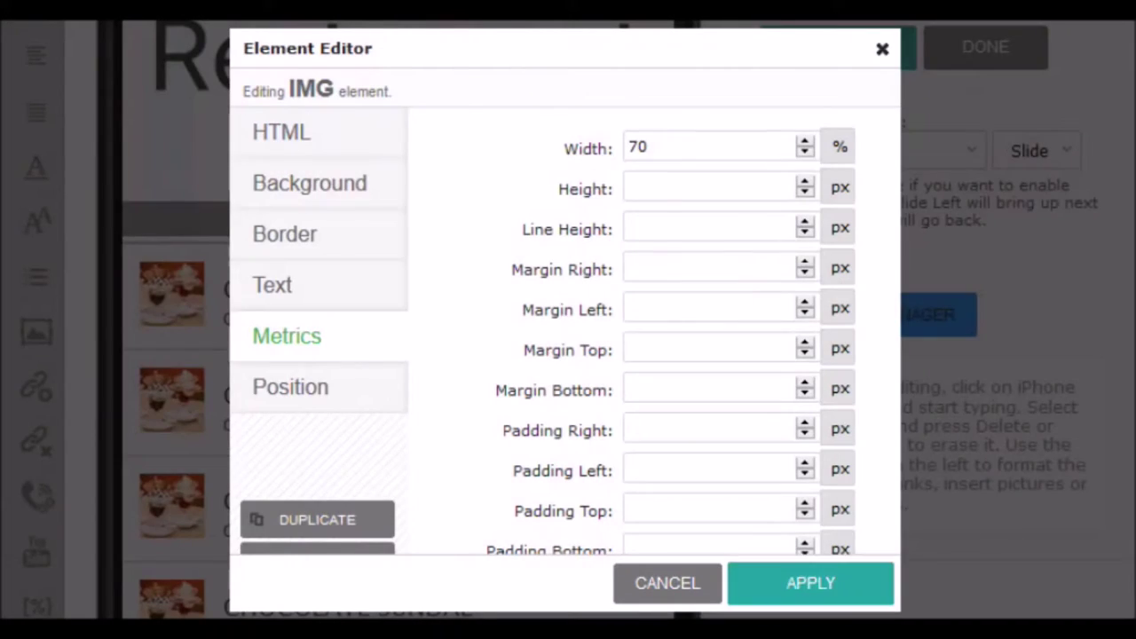
left_click(809, 582)
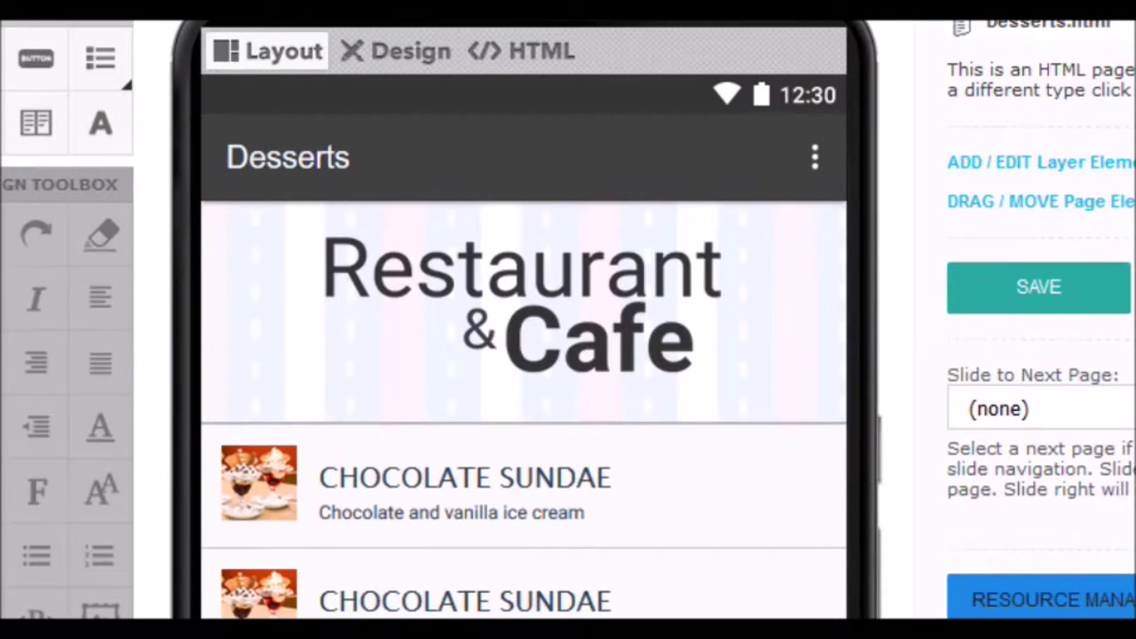
Step: Open the link settings of the first Chocolate Sundae menu item and select shoppingcart1.html as its target page
left_click(524, 485)
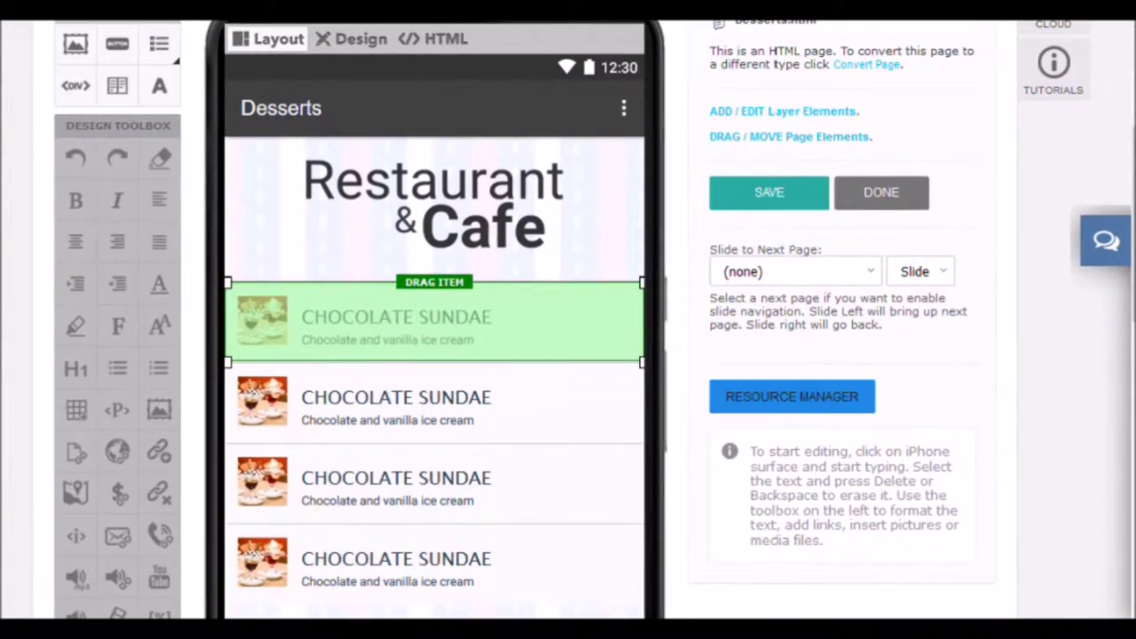
double_click(577, 321)
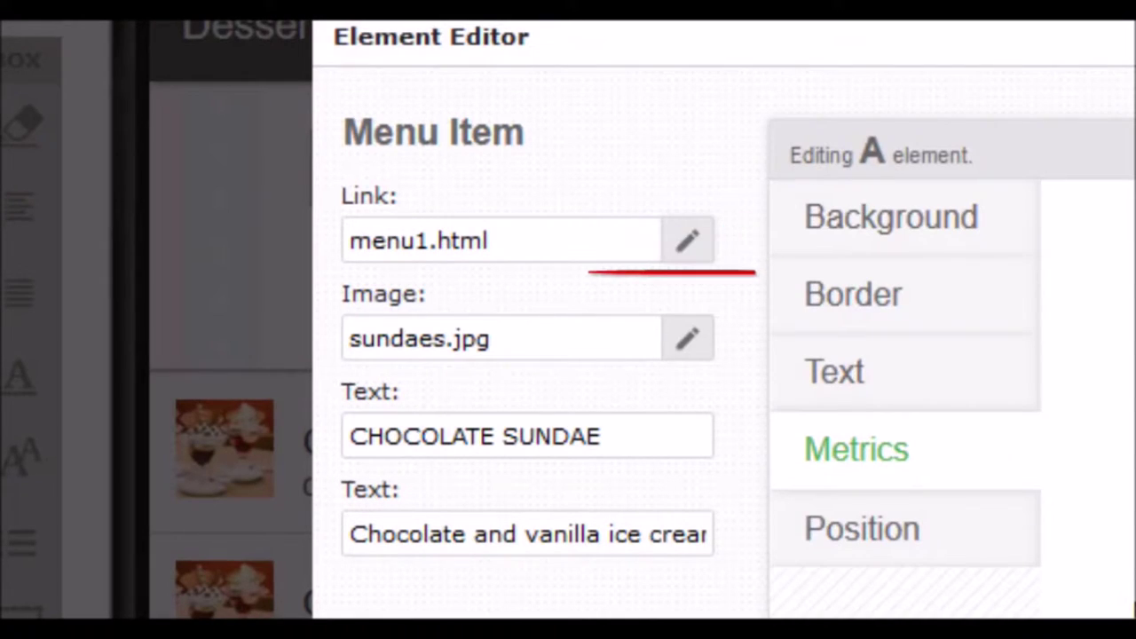
left_click(687, 241)
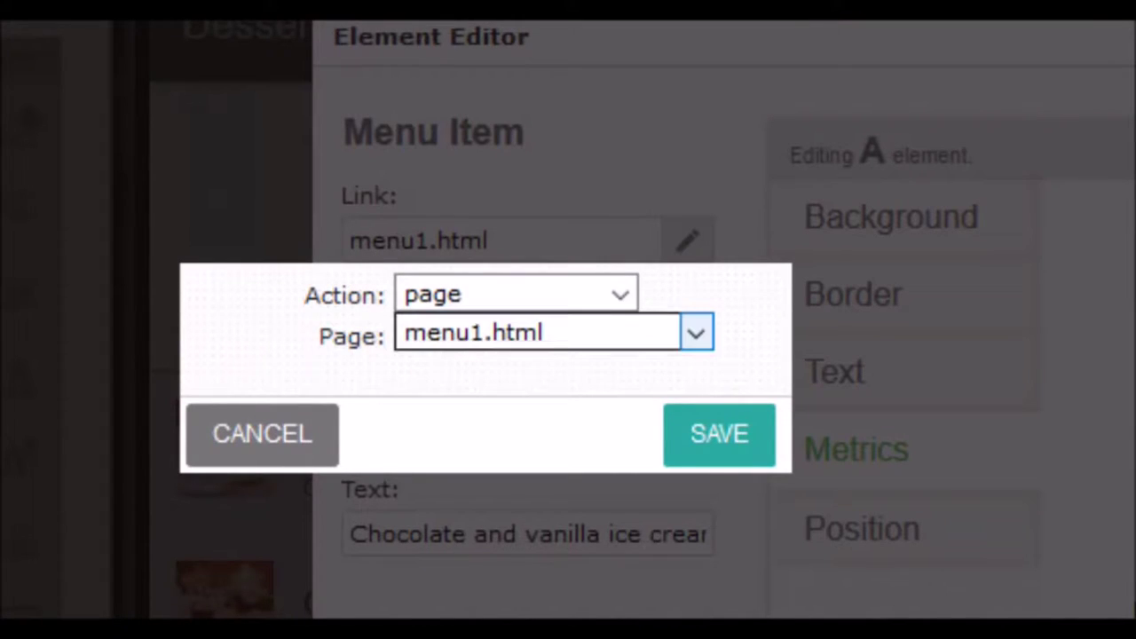
left_click(696, 333)
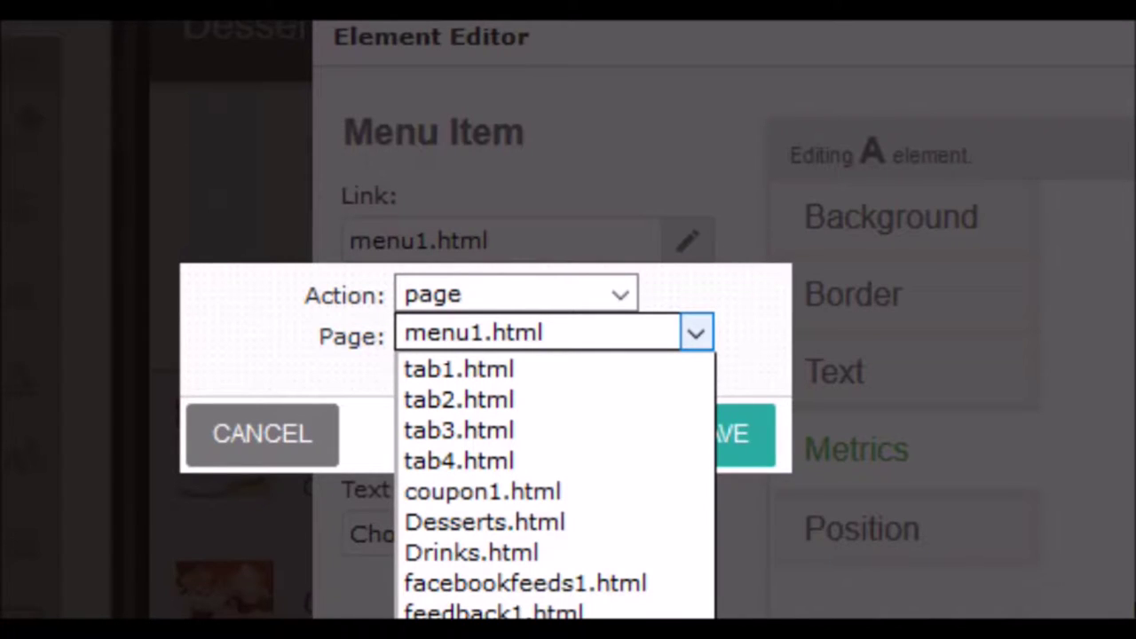
left_click(515, 613)
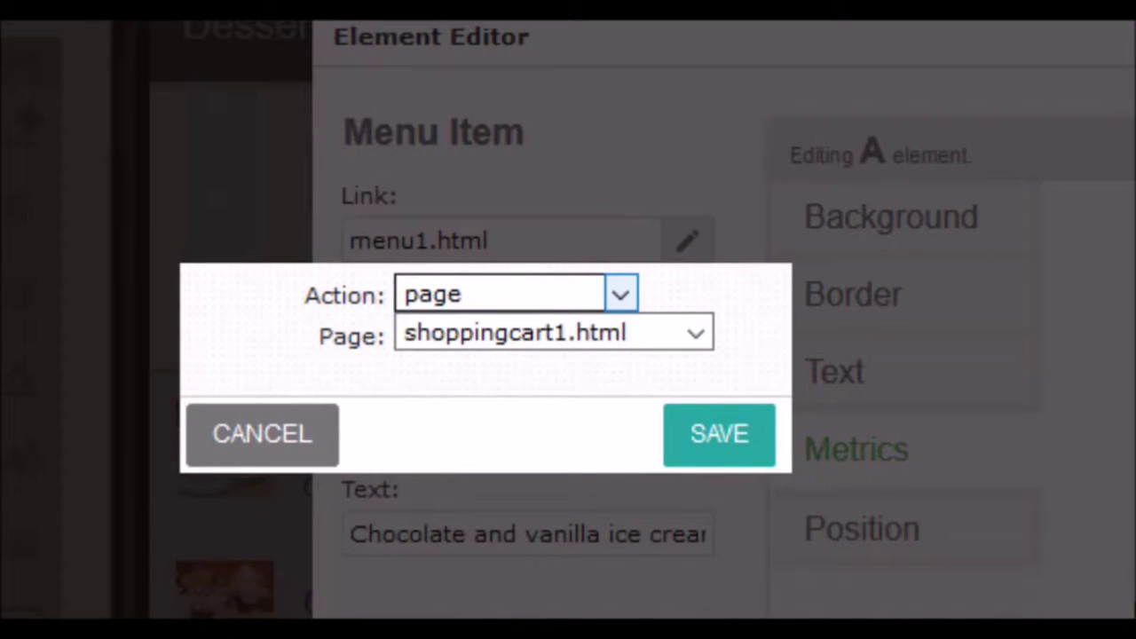
Step: Change the menu item's link action to addtocart and enter Product Name as the item name
left_click(515, 294)
key("Down")
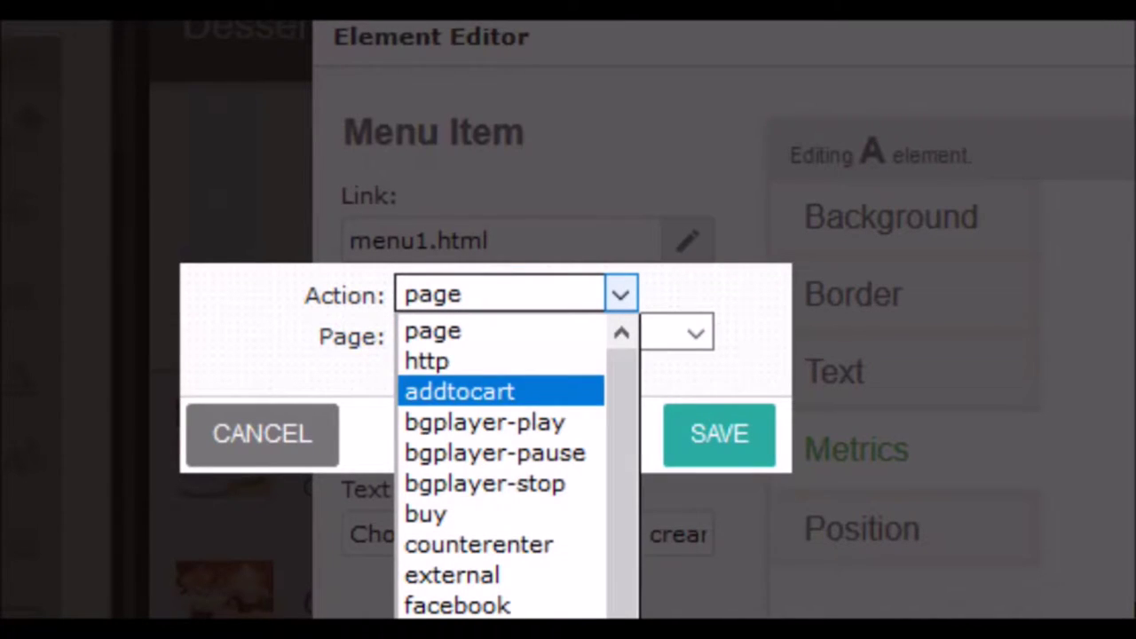
key("Return")
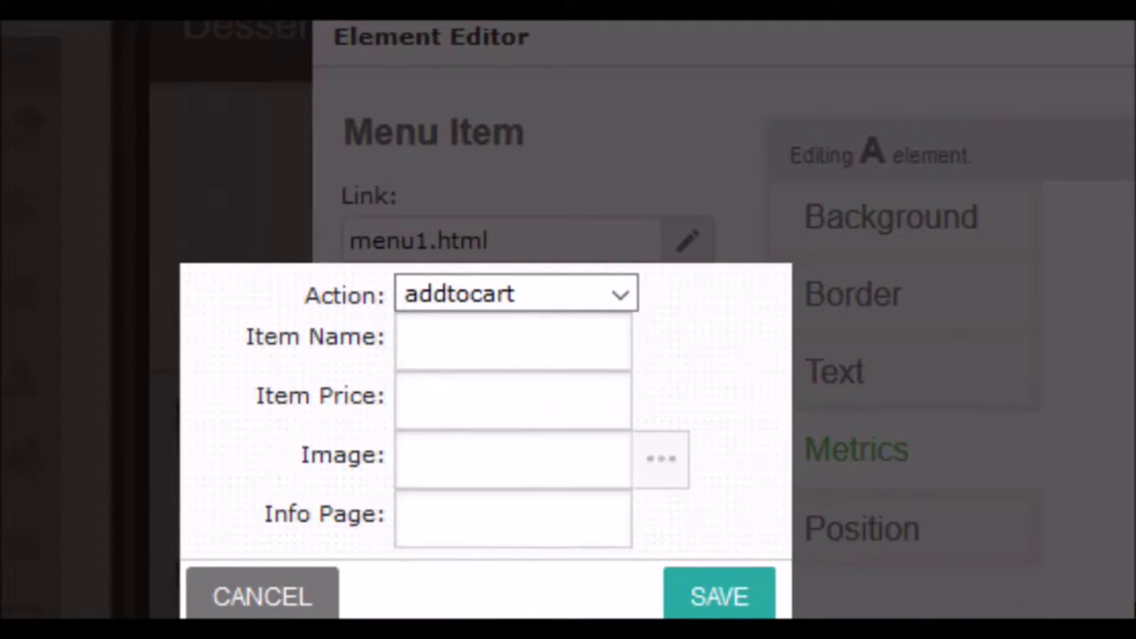
left_click(503, 221)
type("PRoduct")
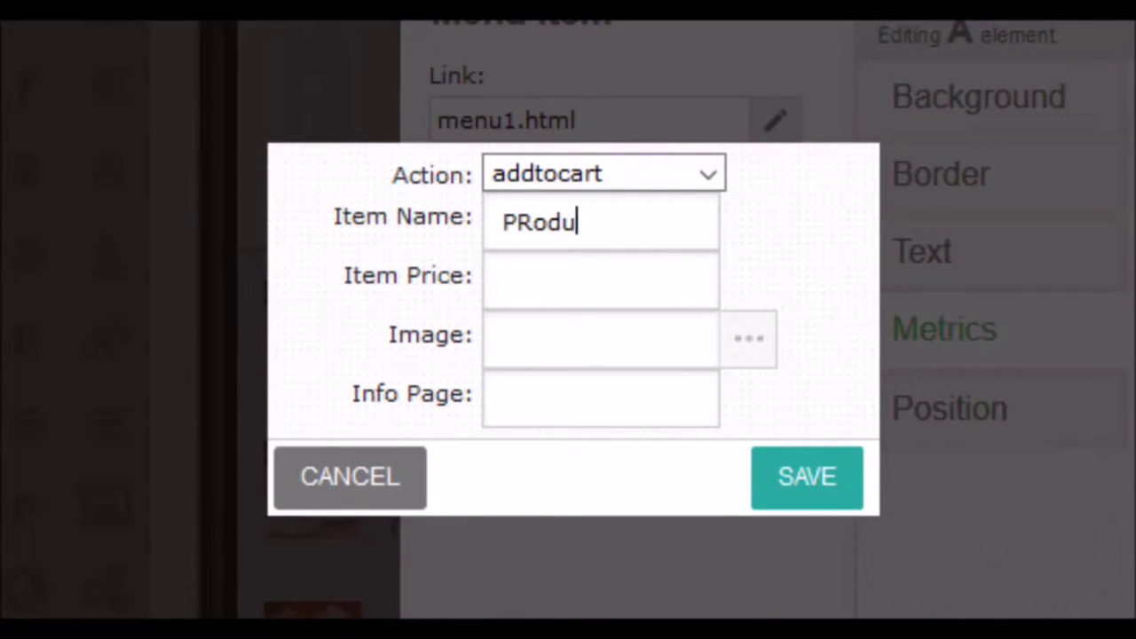
type(" Name")
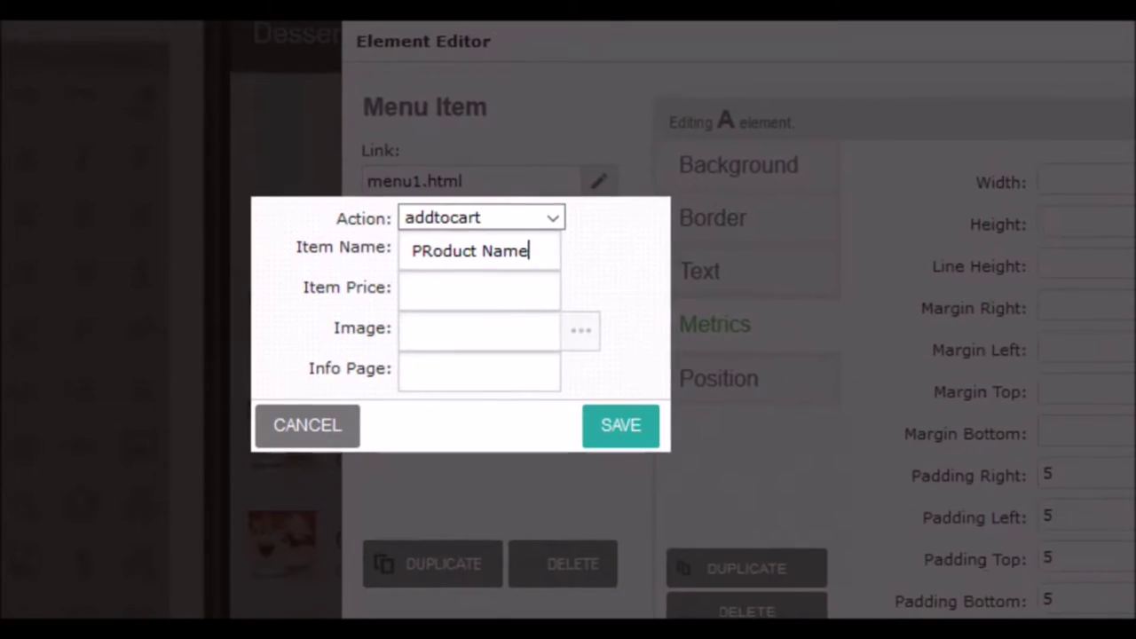
key("Left")
key("Left")
key("BackSpace")
type("r")
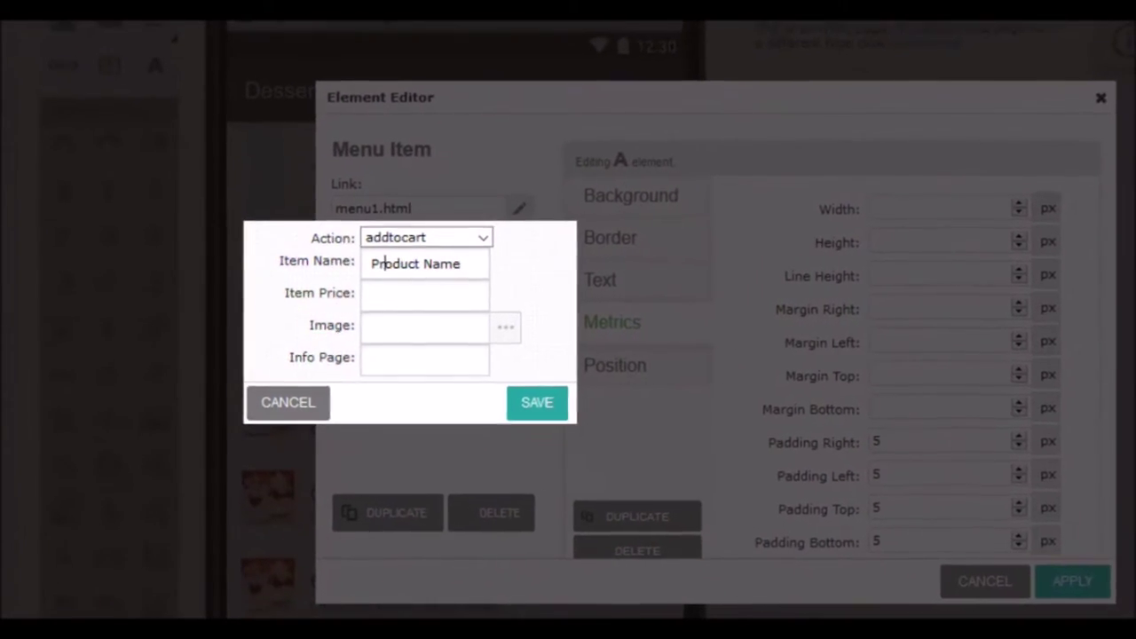
Step: Set the item price to 40 and open the in-app resources for the item's image
left_click(388, 293)
type("40")
left_click(406, 326)
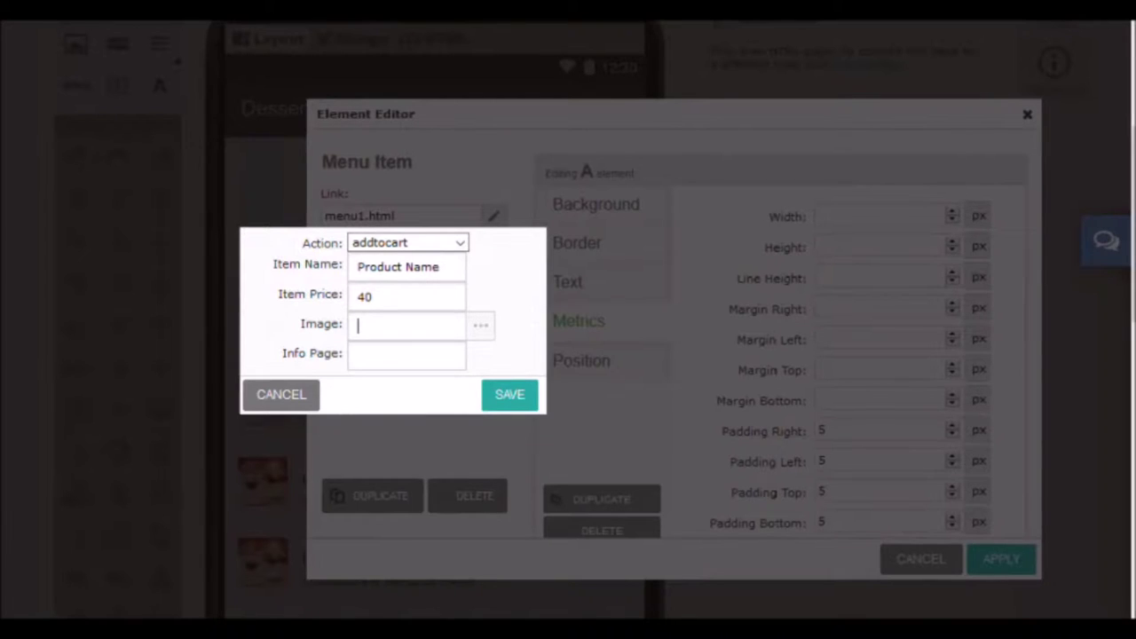
left_click(481, 326)
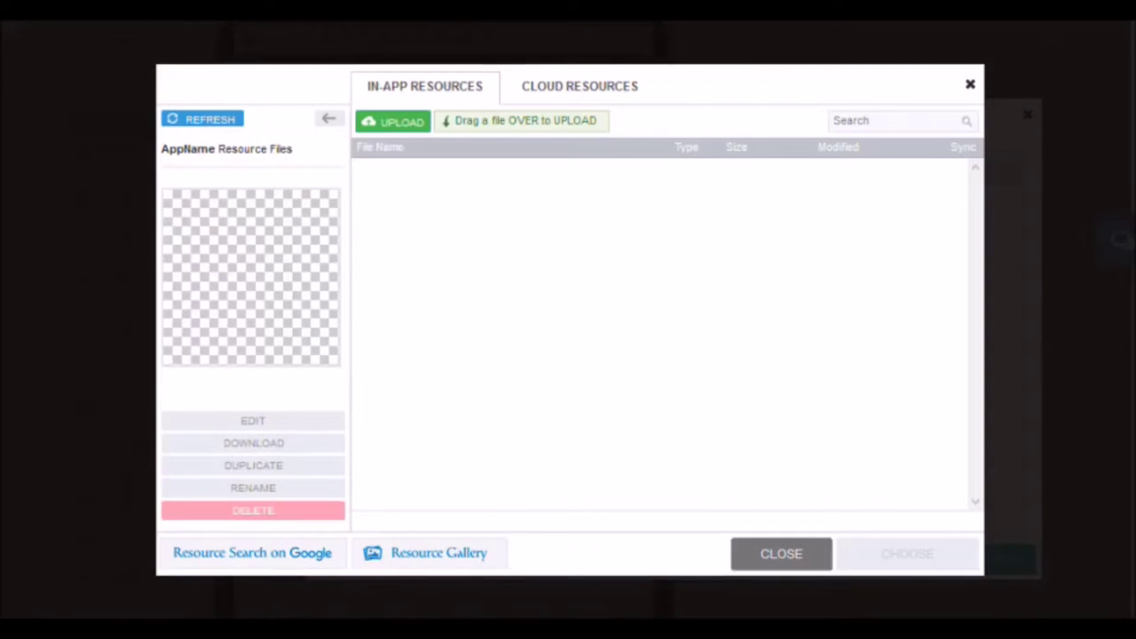
left_click(402, 286)
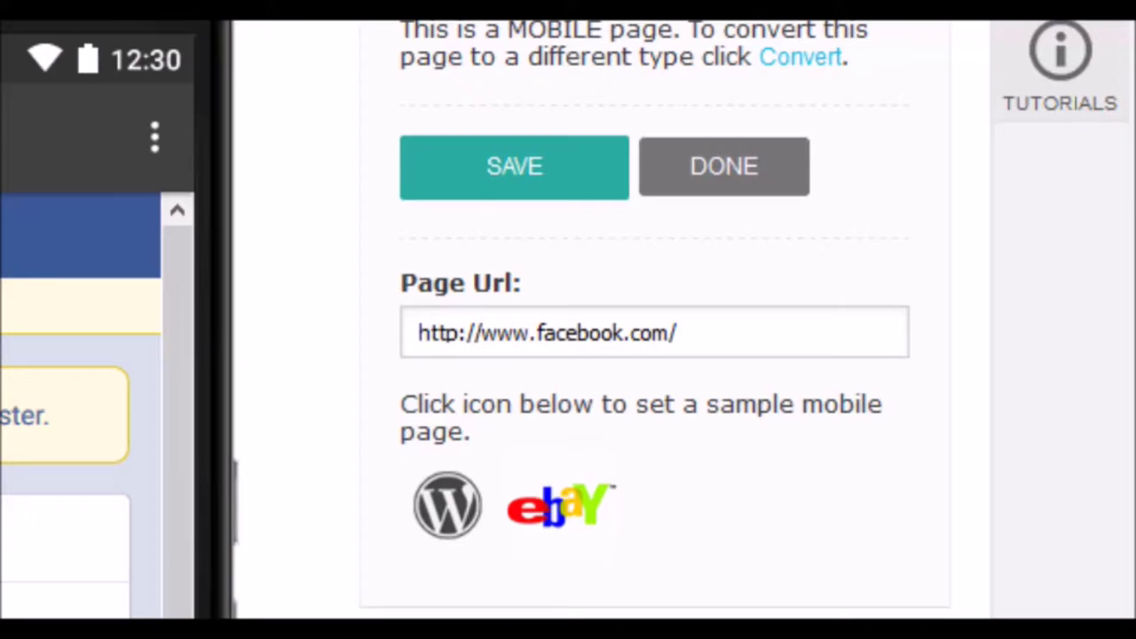
left_click(677, 333)
type("creat")
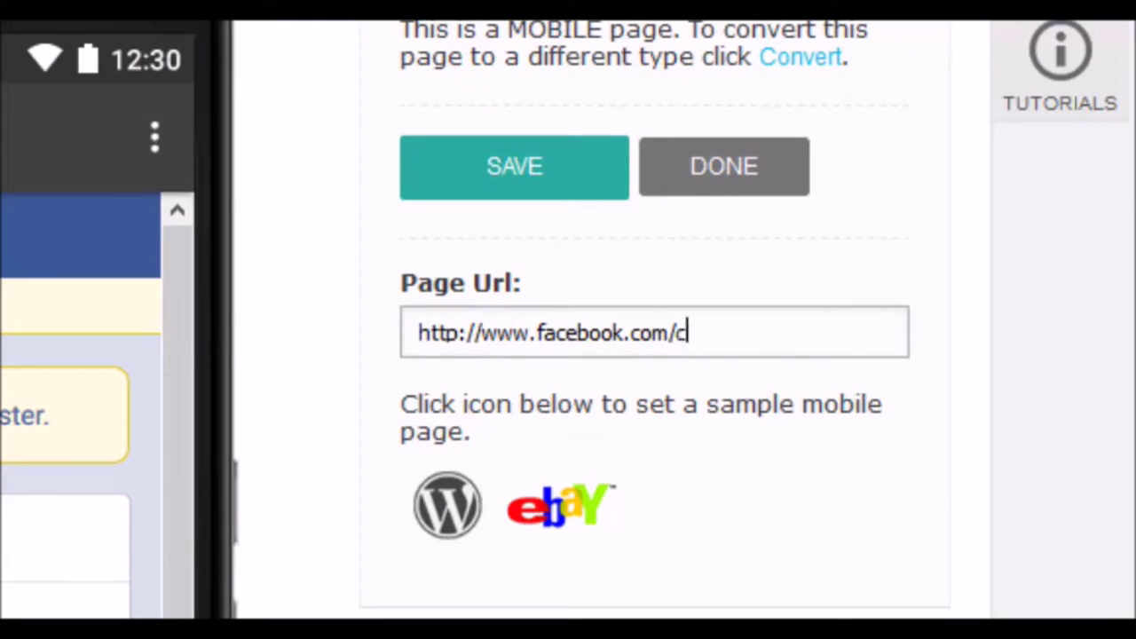
type("usapps")
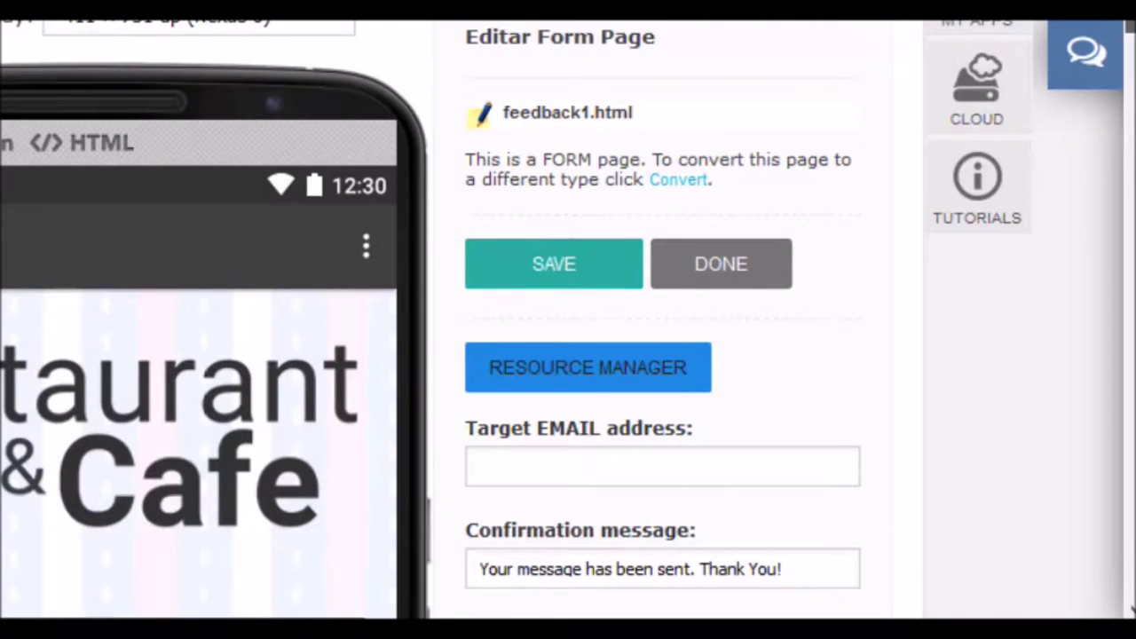
Step: Fill in the target email address on feedback1.html and set the form's action URL, username, app id and page id to defaults
scroll(568, 320, "down", 2)
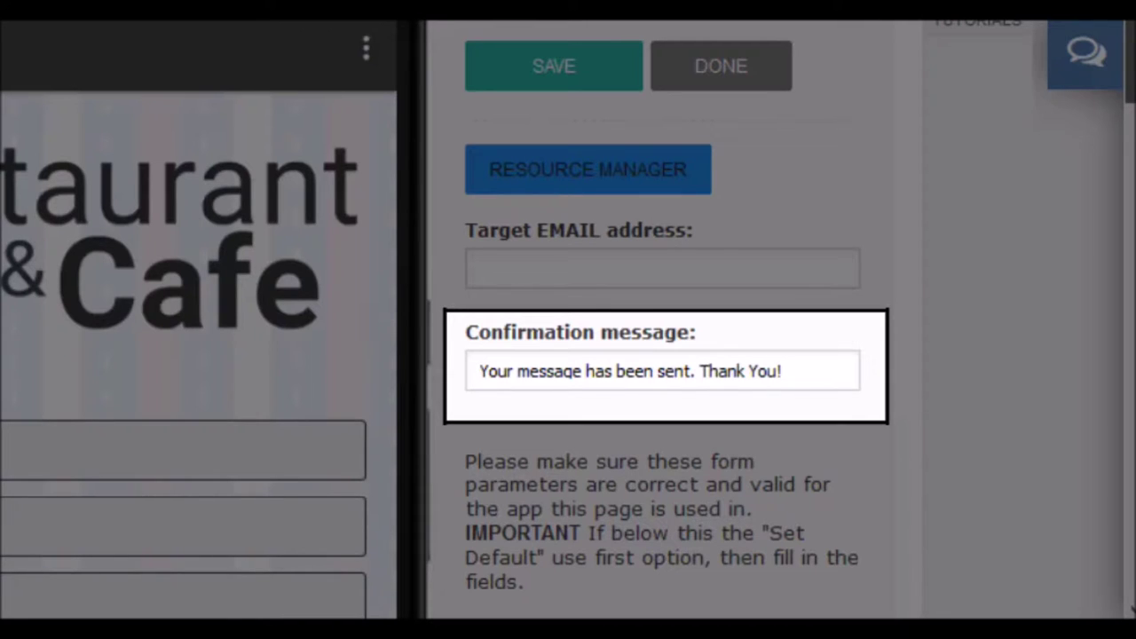
scroll(661, 320, "down", 5)
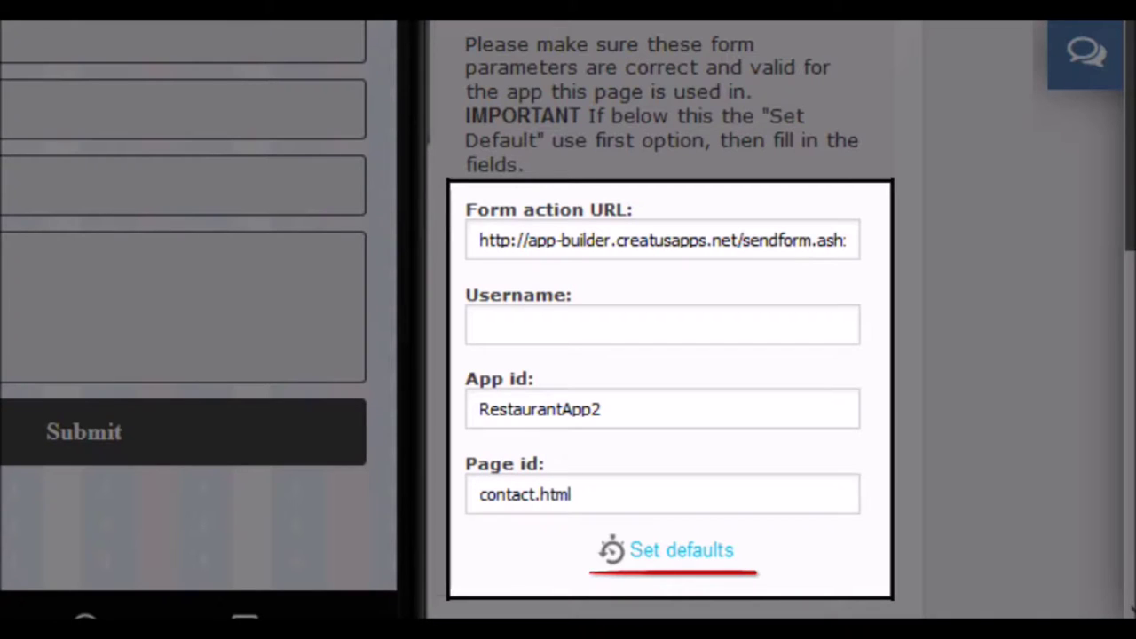
scroll(667, 355, "down", 2)
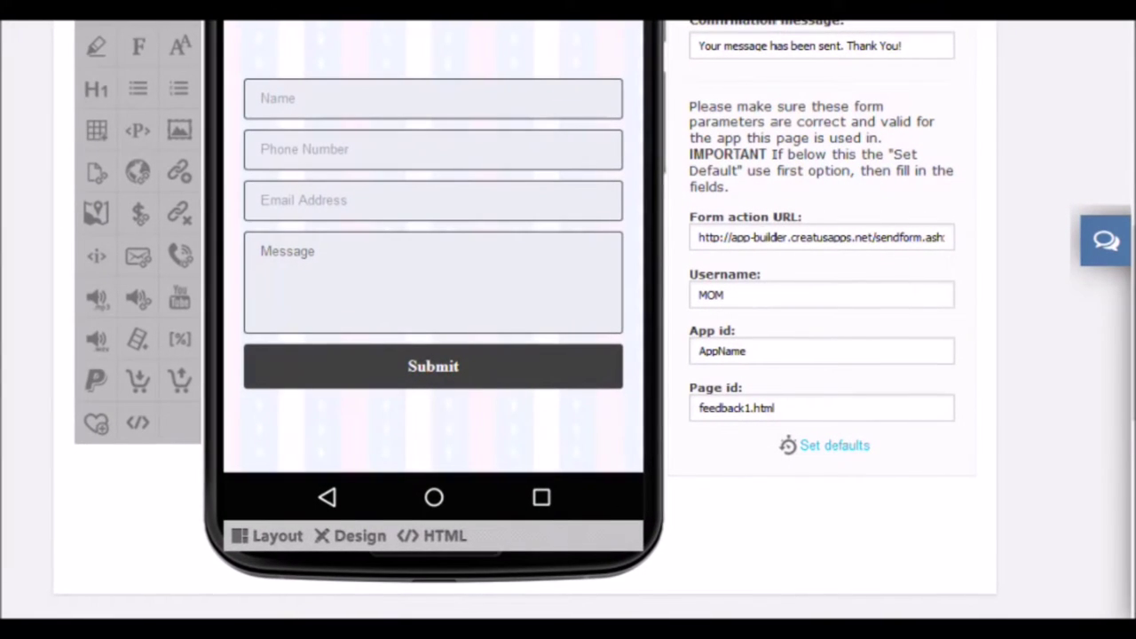
scroll(568, 320, "up", 3)
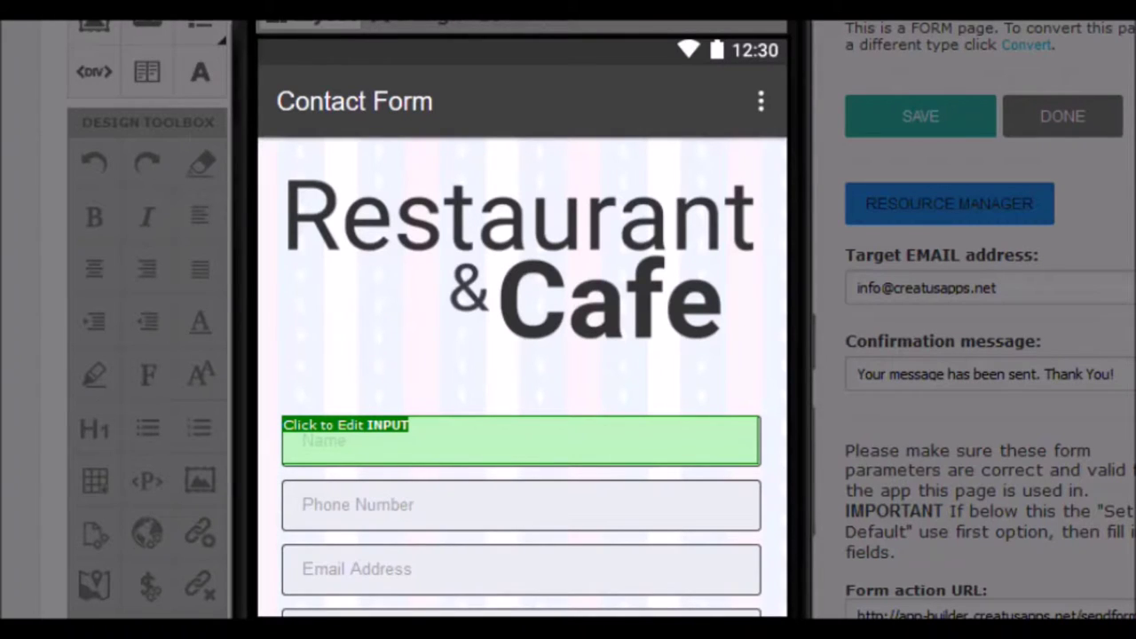
Step: Change the border color of the contact form's Name field to #f230f2 and apply it
left_click(304, 441)
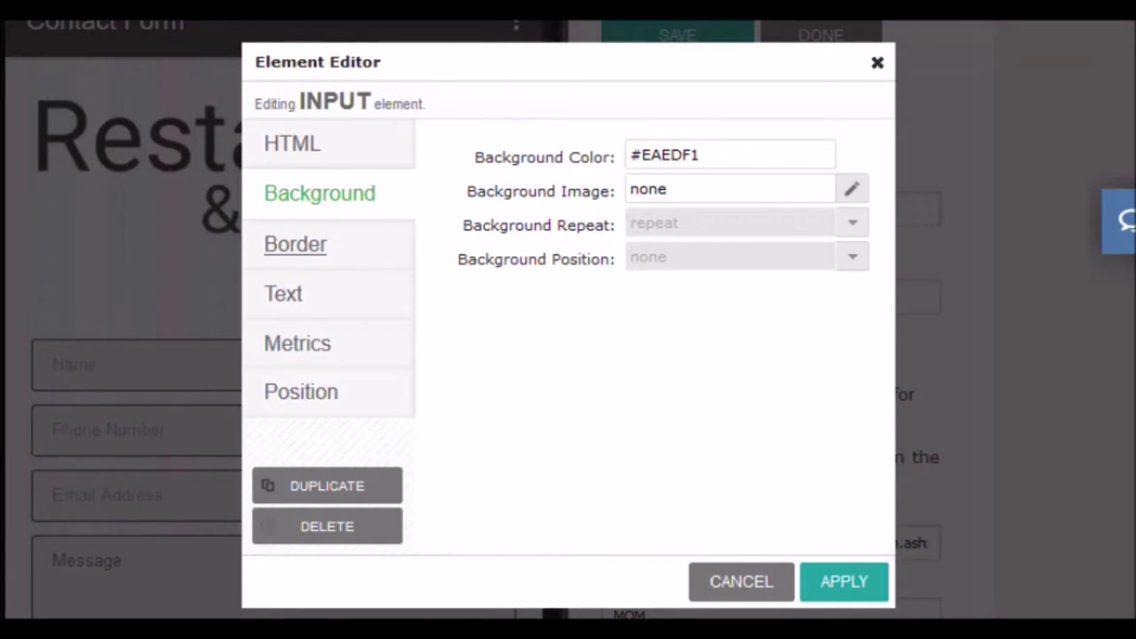
left_click(295, 244)
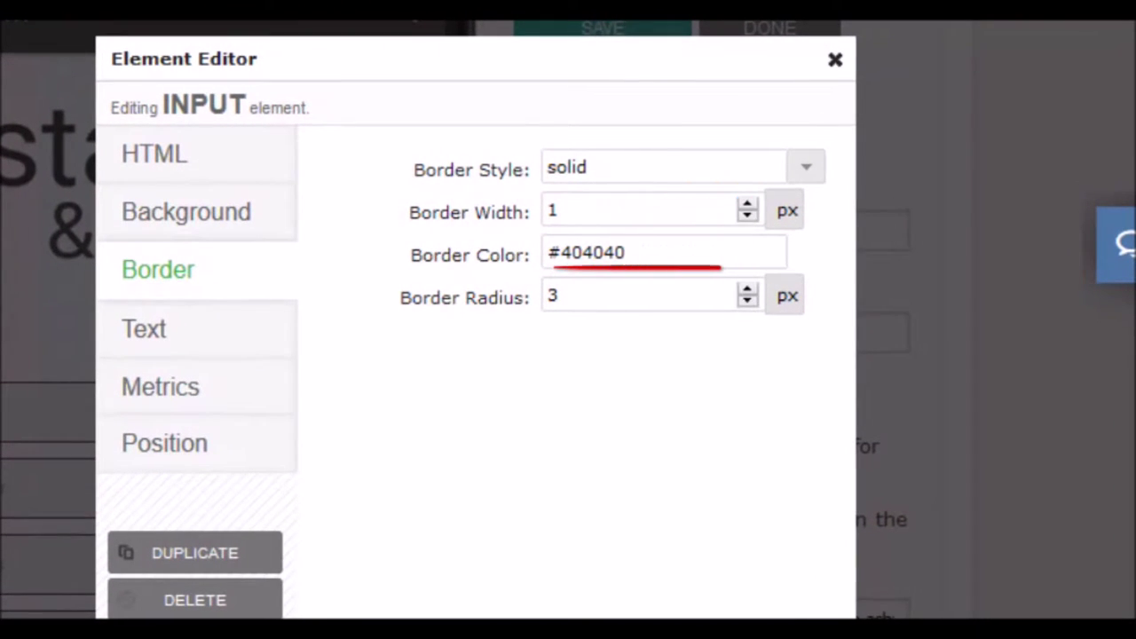
left_click(641, 252)
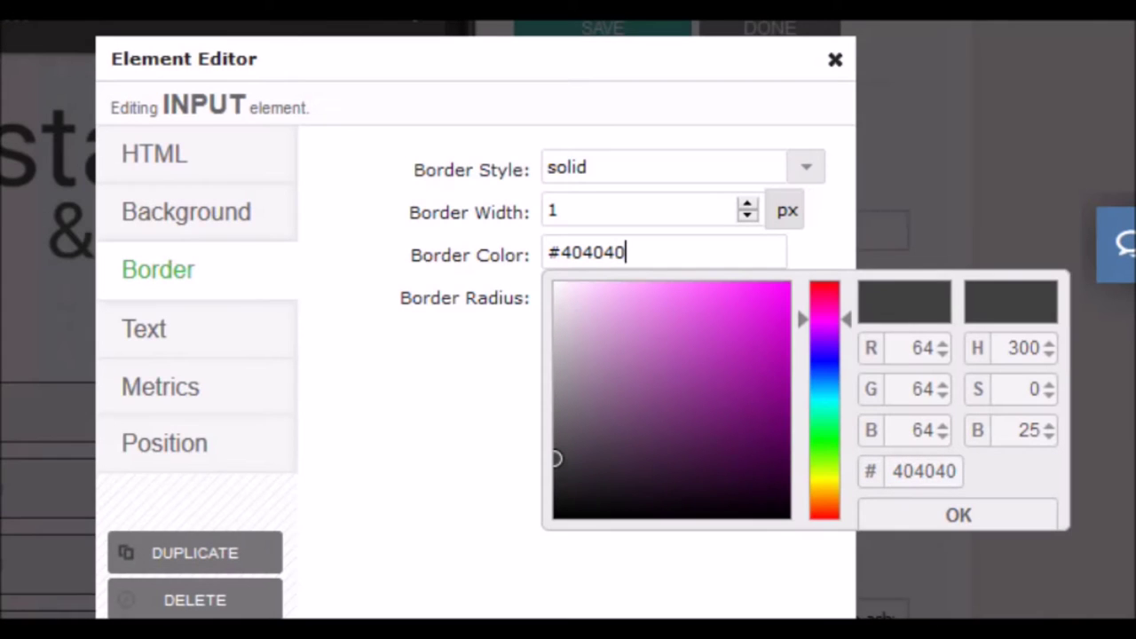
left_click(744, 292)
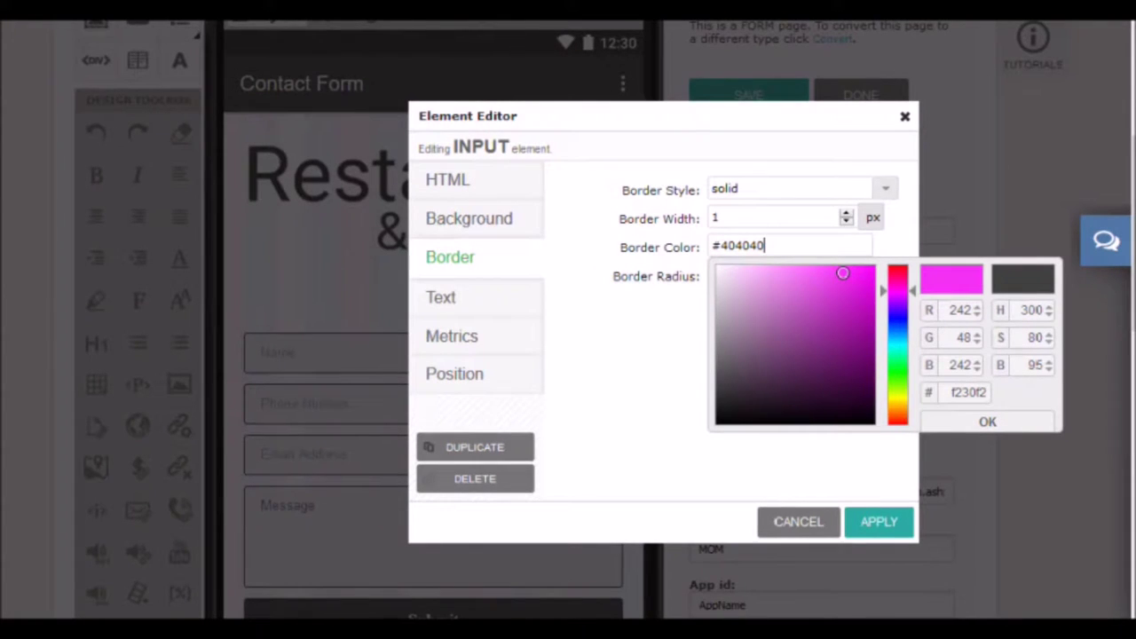
left_click(987, 421)
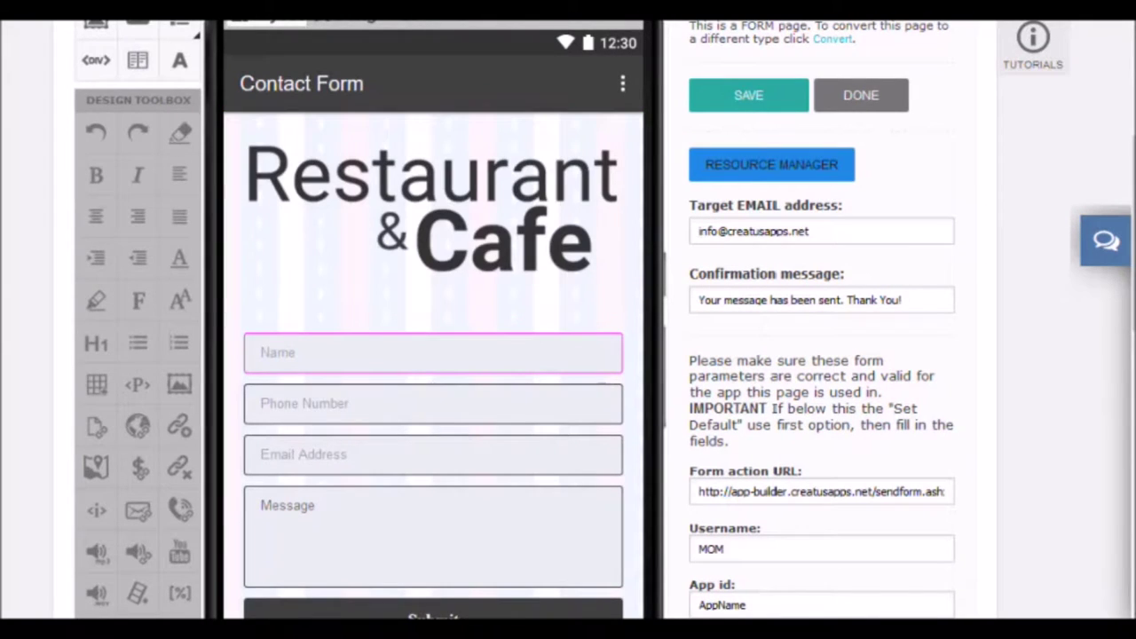
Step: Examine the action and page options available for the Submit button's HTML link, and close the editor without changes
left_click_drag(1133, 233, 1133, 305)
left_click(433, 462)
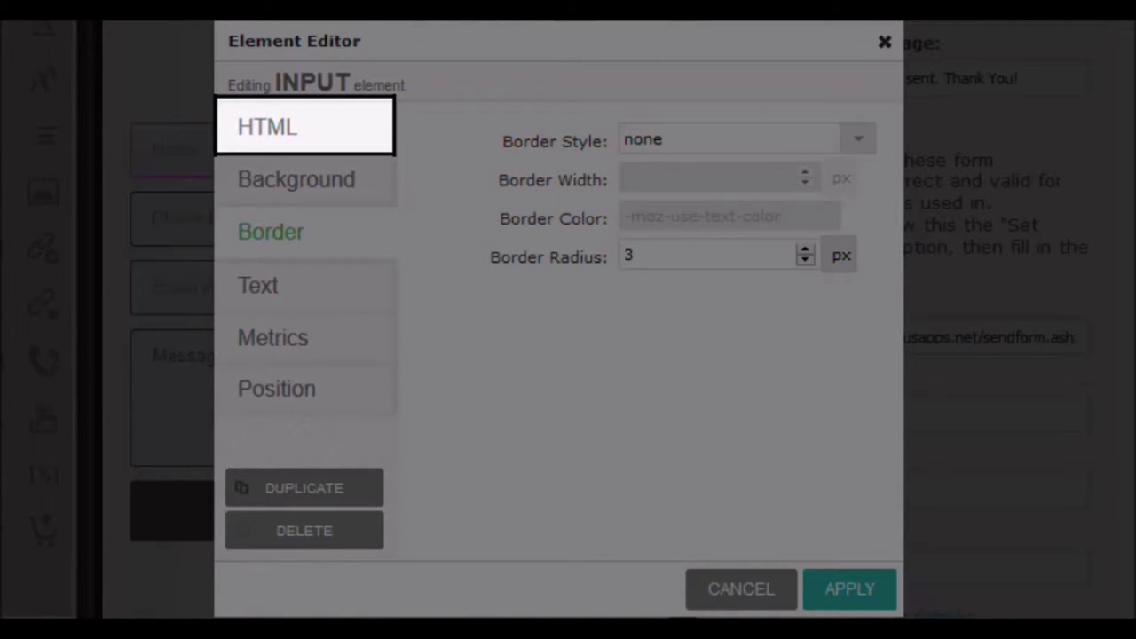
left_click(267, 127)
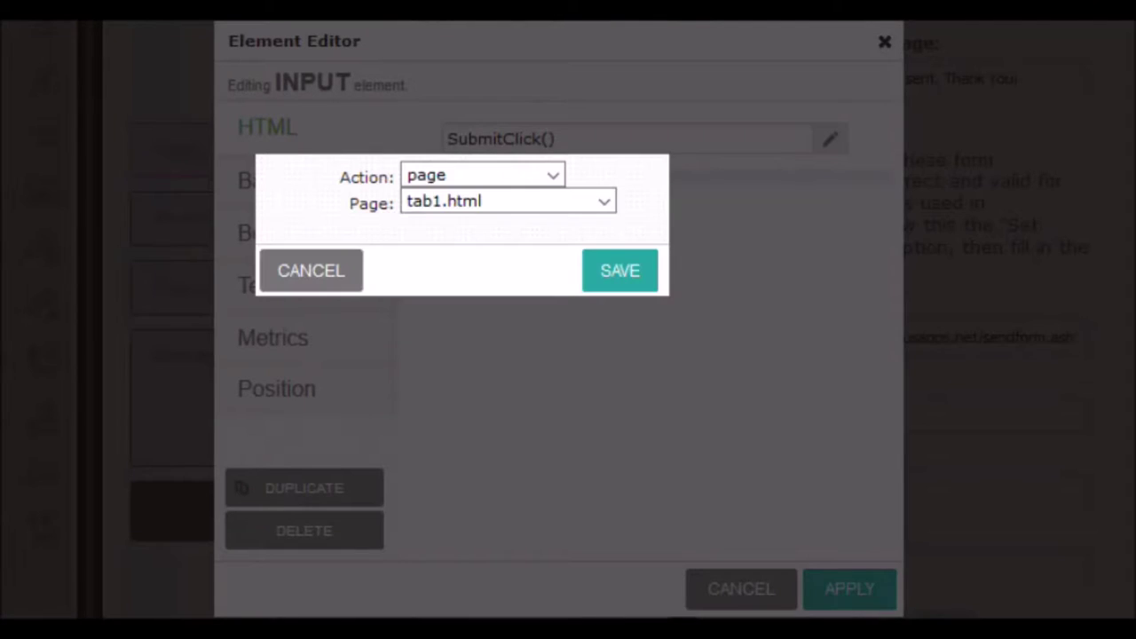
left_click(482, 174)
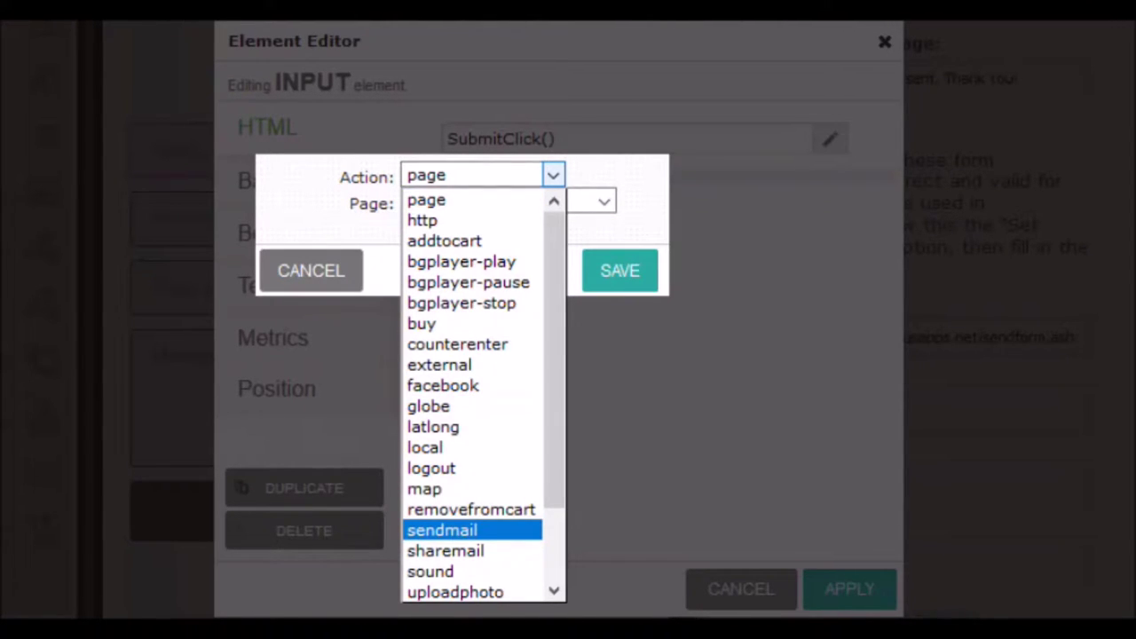
key("Escape")
left_click(603, 202)
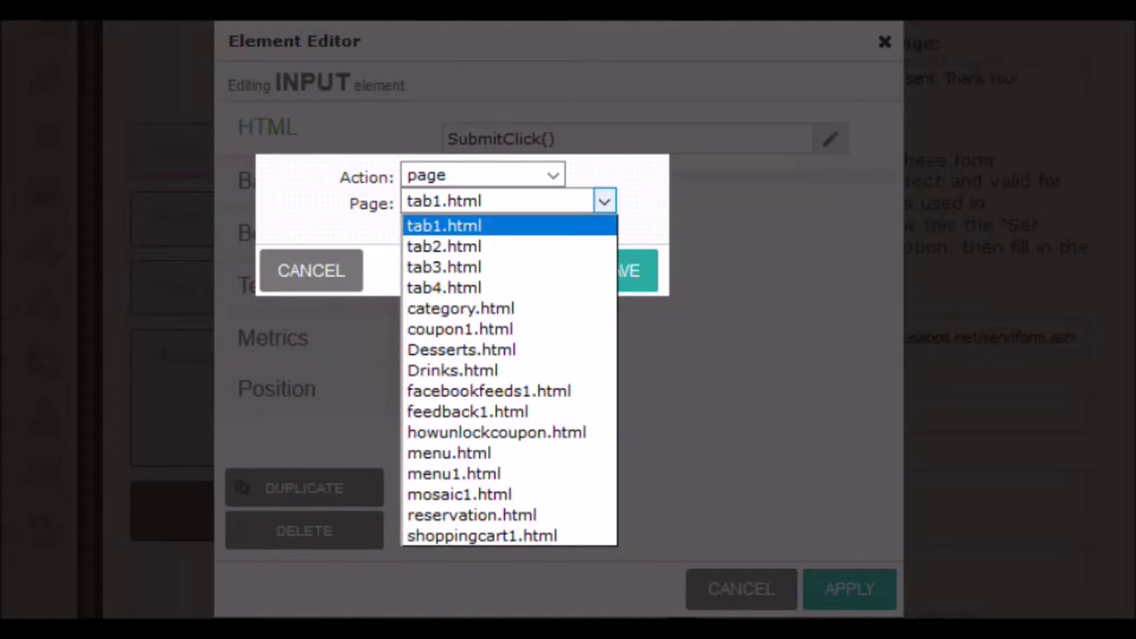
key("Escape")
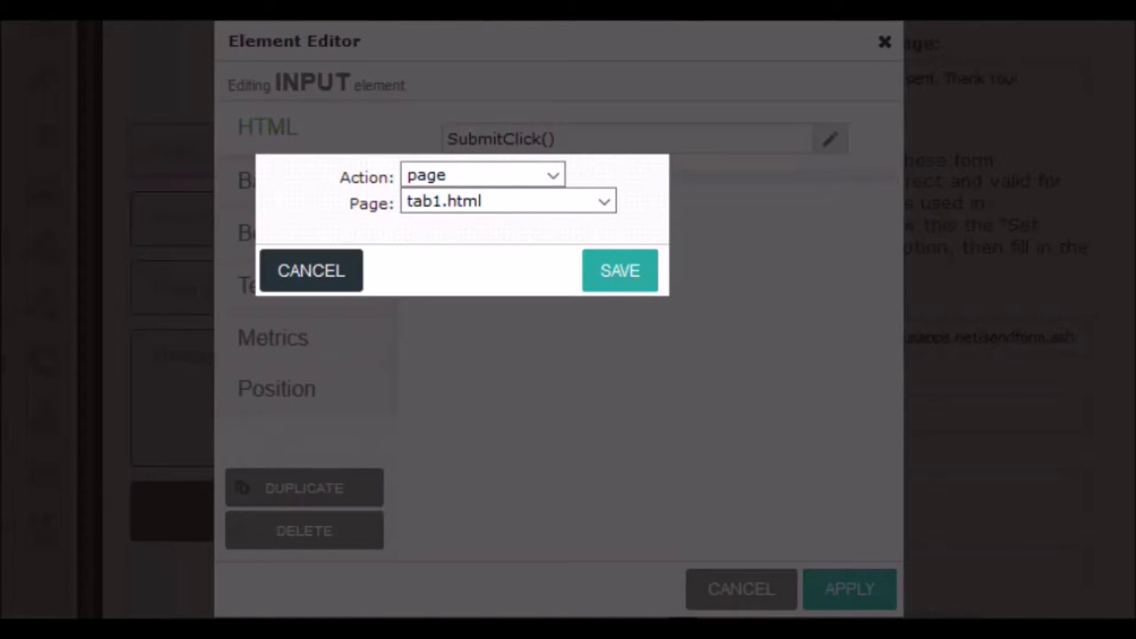
left_click(311, 271)
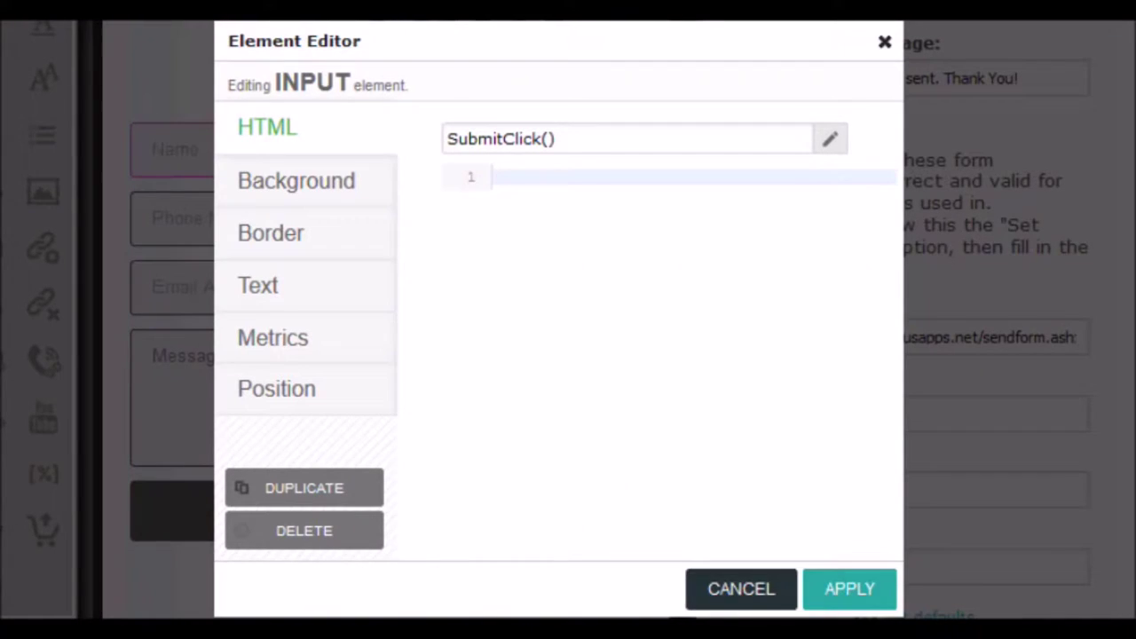
key("Escape")
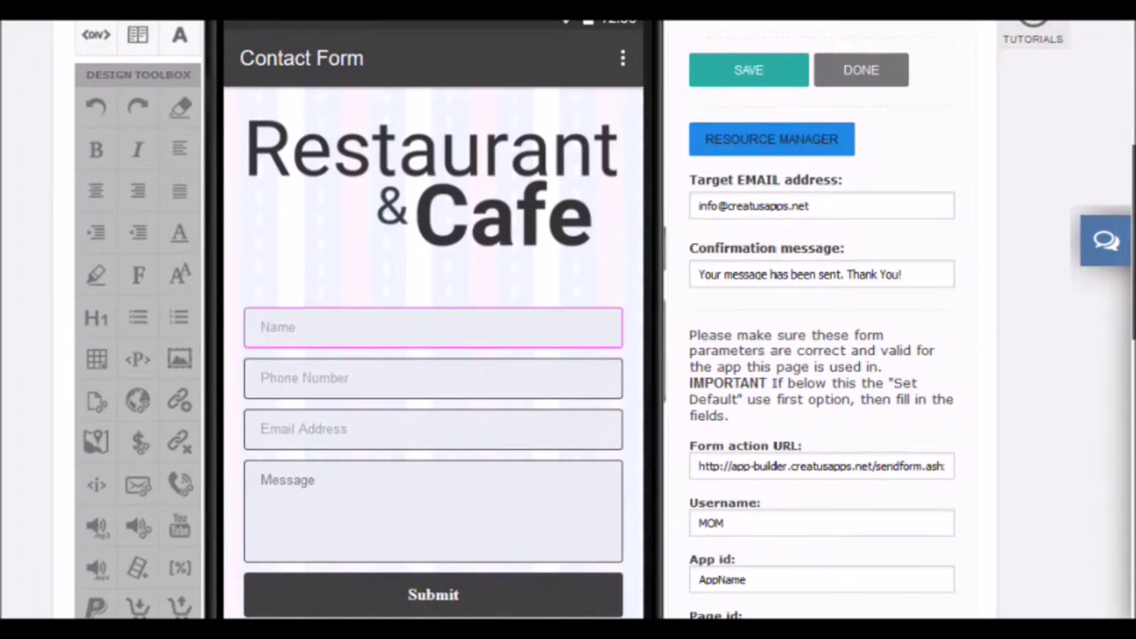
Step: Examine the contact form's HTML code, from the SubmitClick function to the Name input's placeholder
scroll(604, 319, "up", 1)
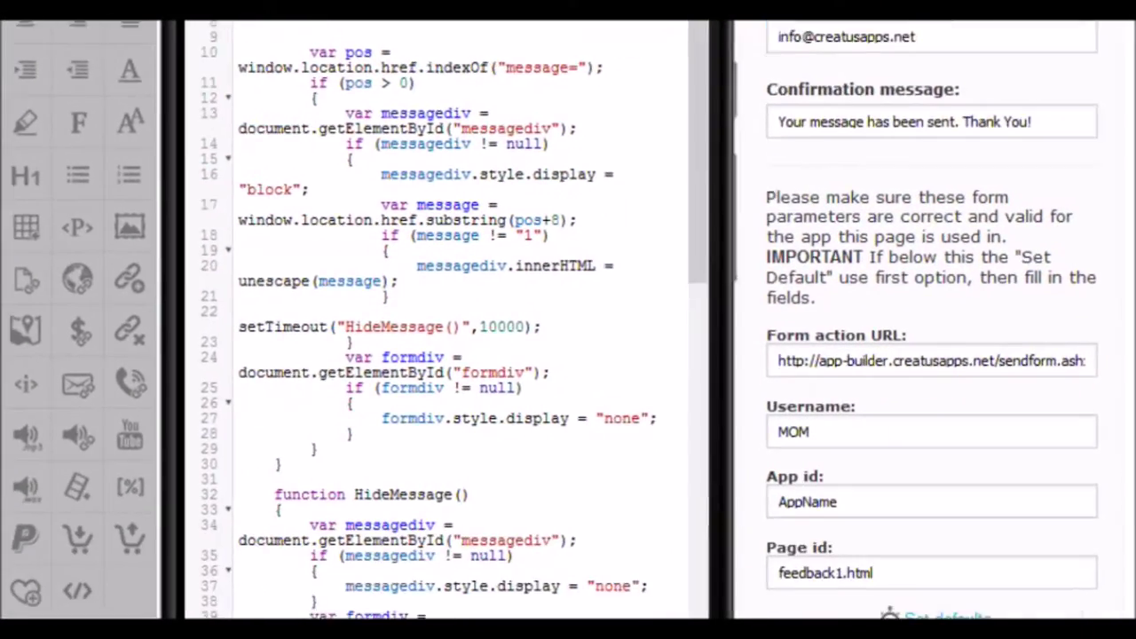
left_click_drag(698, 222, 698, 339)
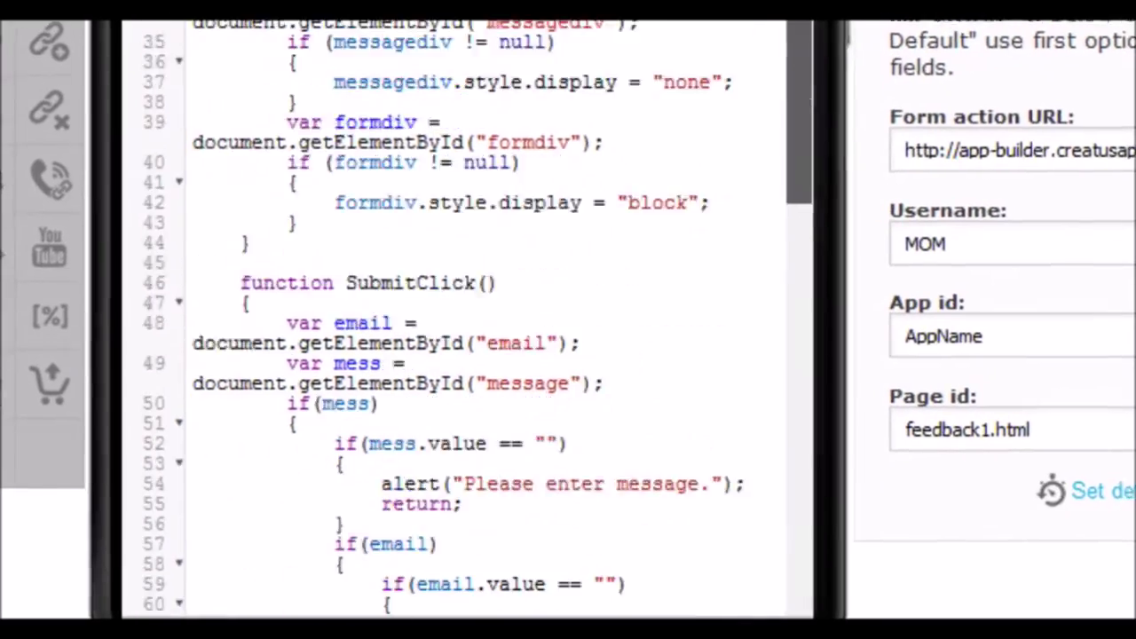
scroll(461, 320, "down", 10)
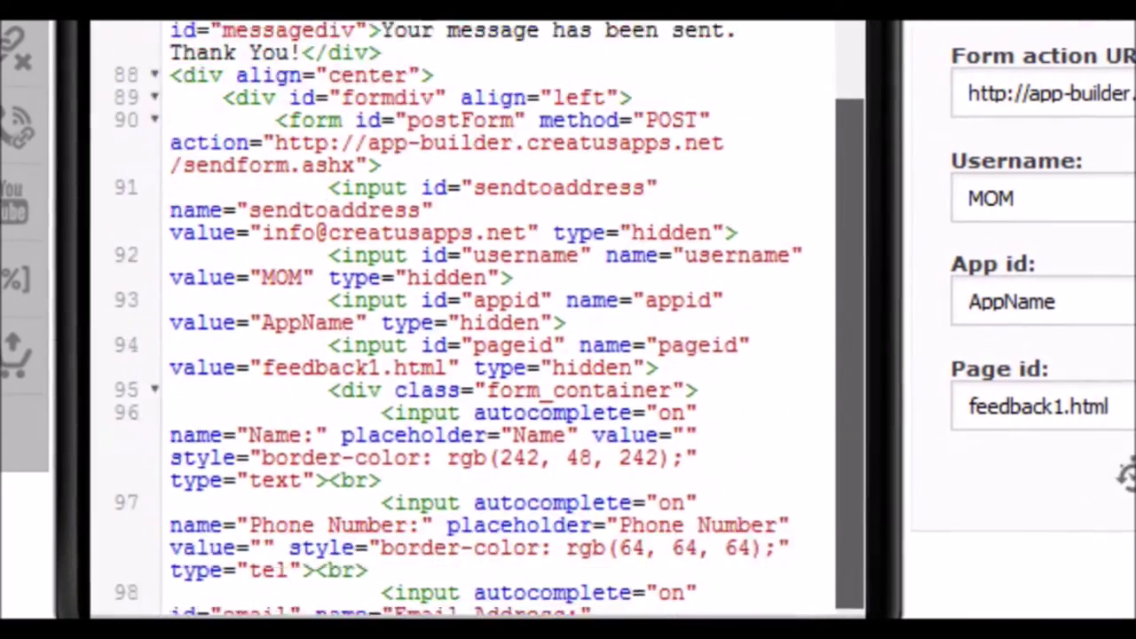
scroll(480, 320, "down", 2)
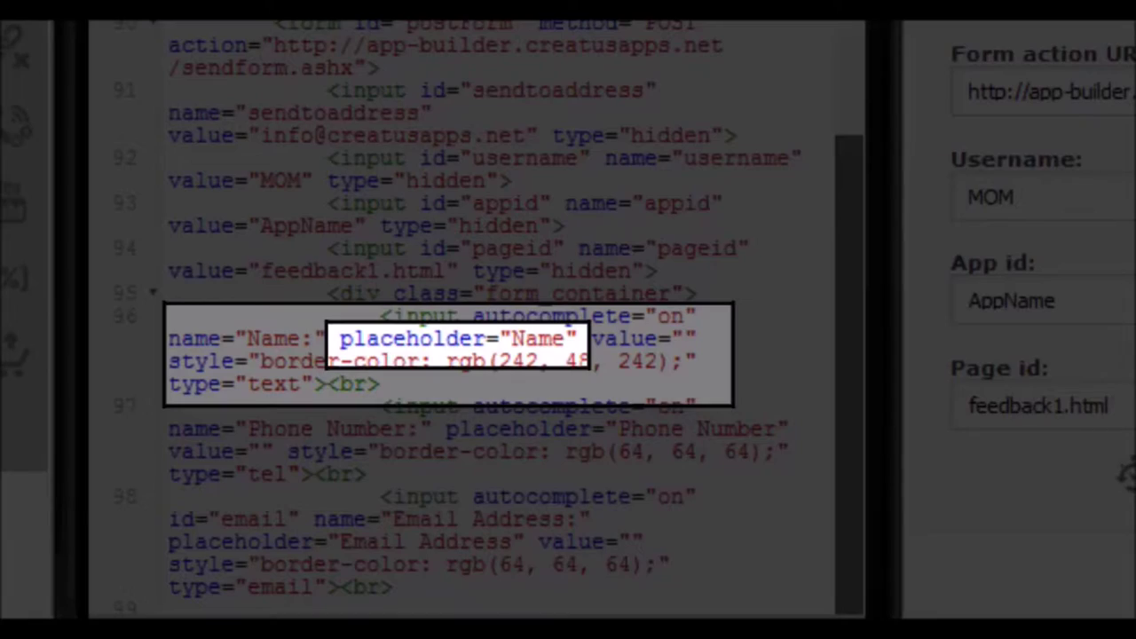
Step: Change the contact form's message textarea placeholder to "Write your Message" in the HTML code and return to the Layout view
scroll(475, 320, "down", 5)
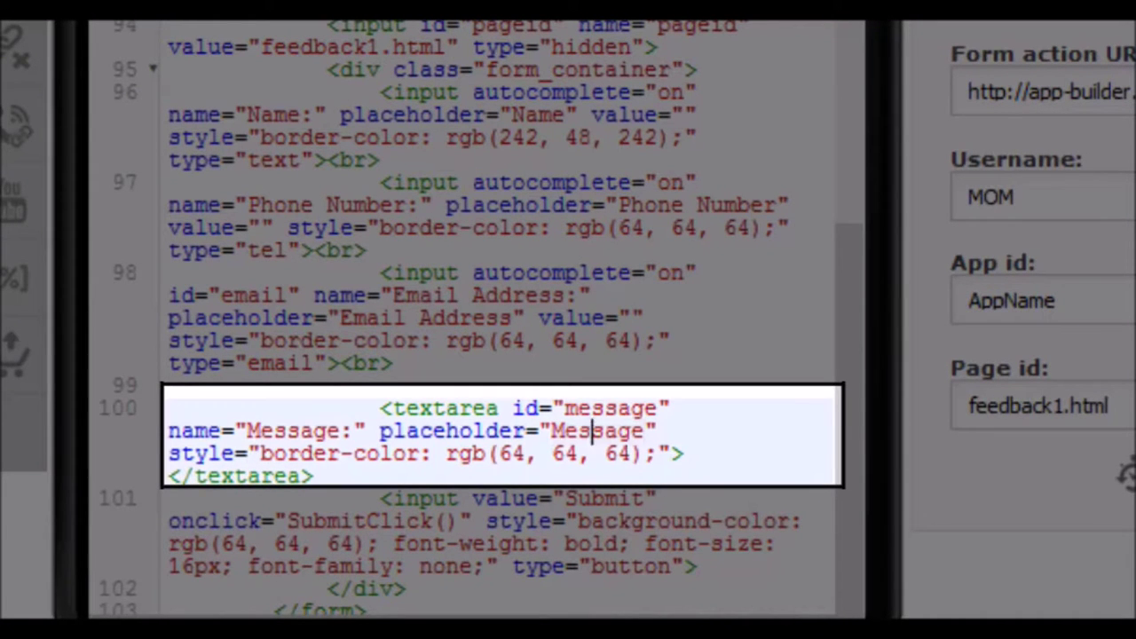
double_click(583, 430)
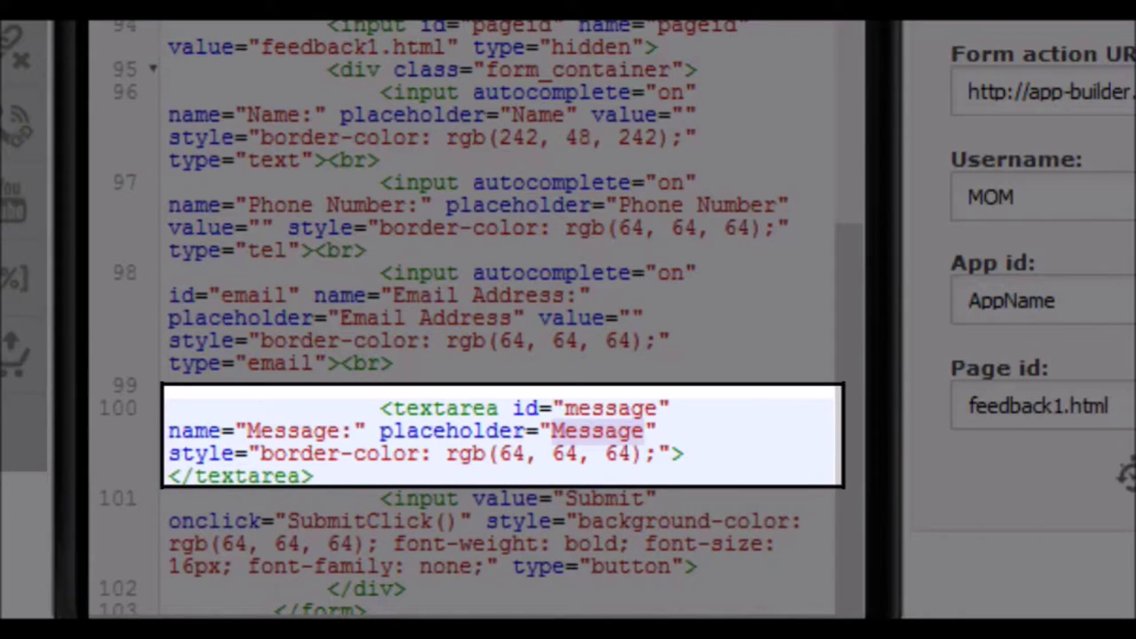
left_click(553, 430)
type("Write your")
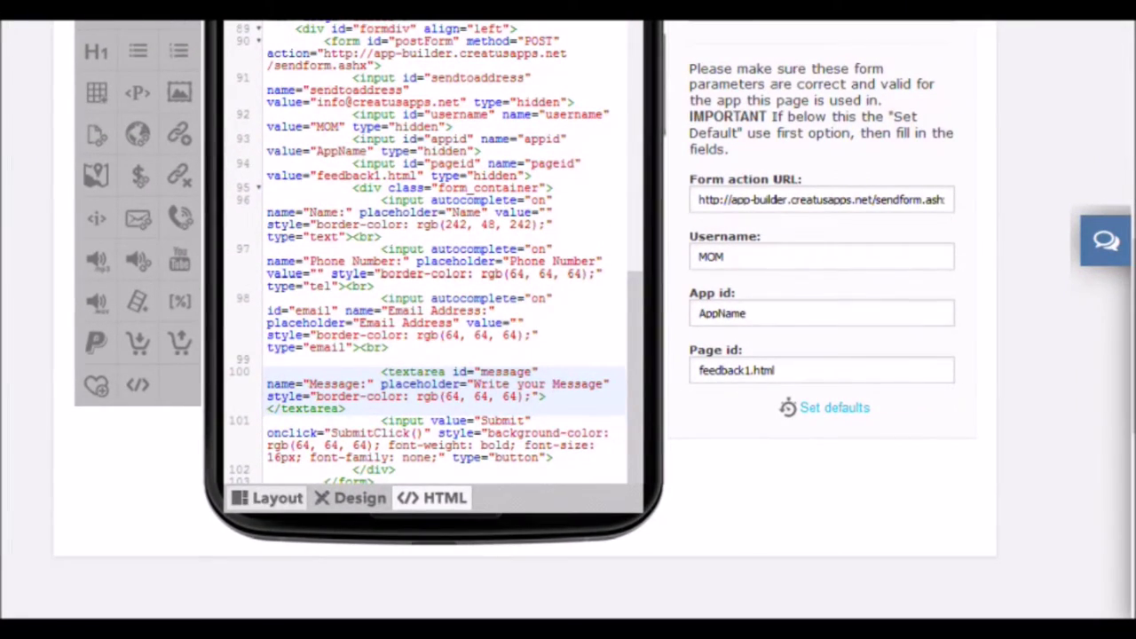
left_click(267, 498)
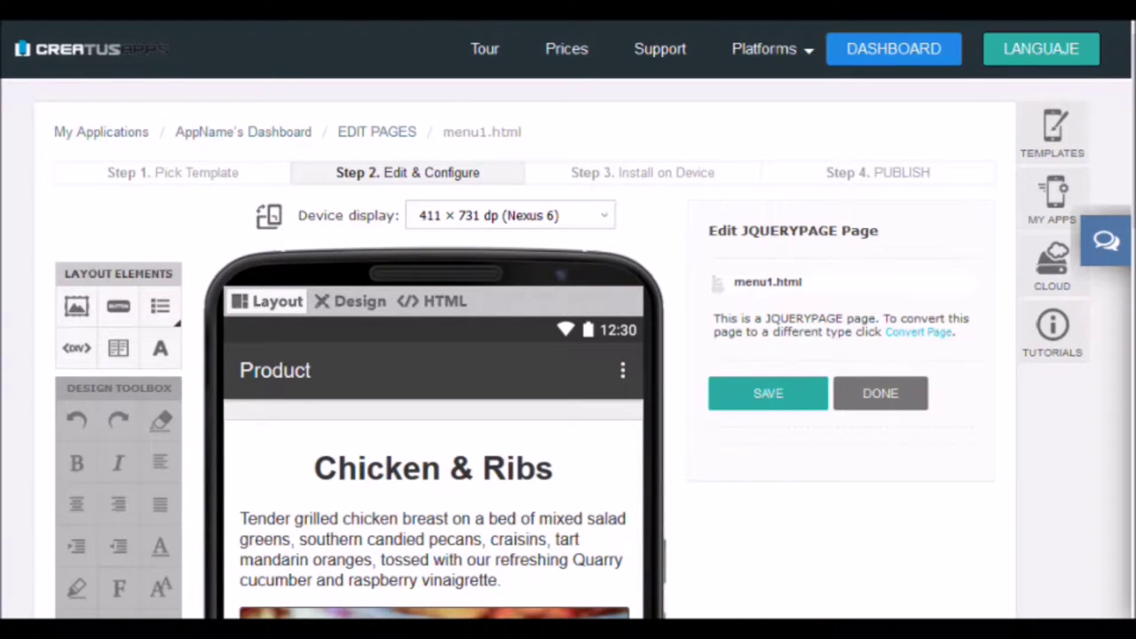
Step: Replace the description paragraph under the Chicken & Ribs heading on menu1.html with "Your text"
scroll(569, 355, "down", 3)
scroll(568, 355, "down", 1)
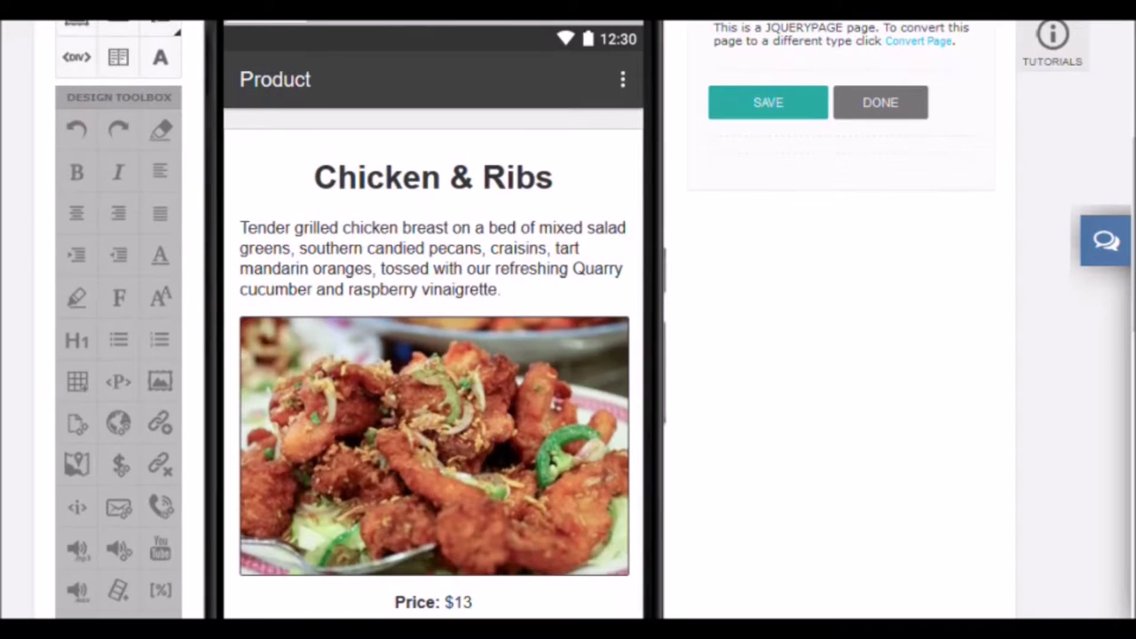
left_click(315, 177)
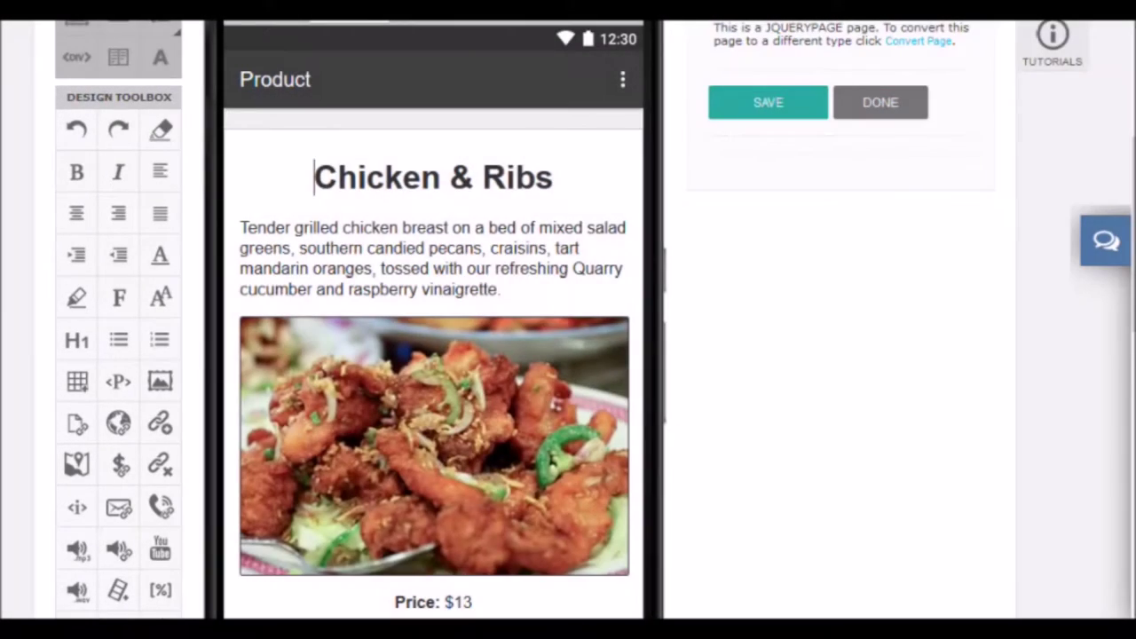
left_click_drag(556, 290, 473, 269)
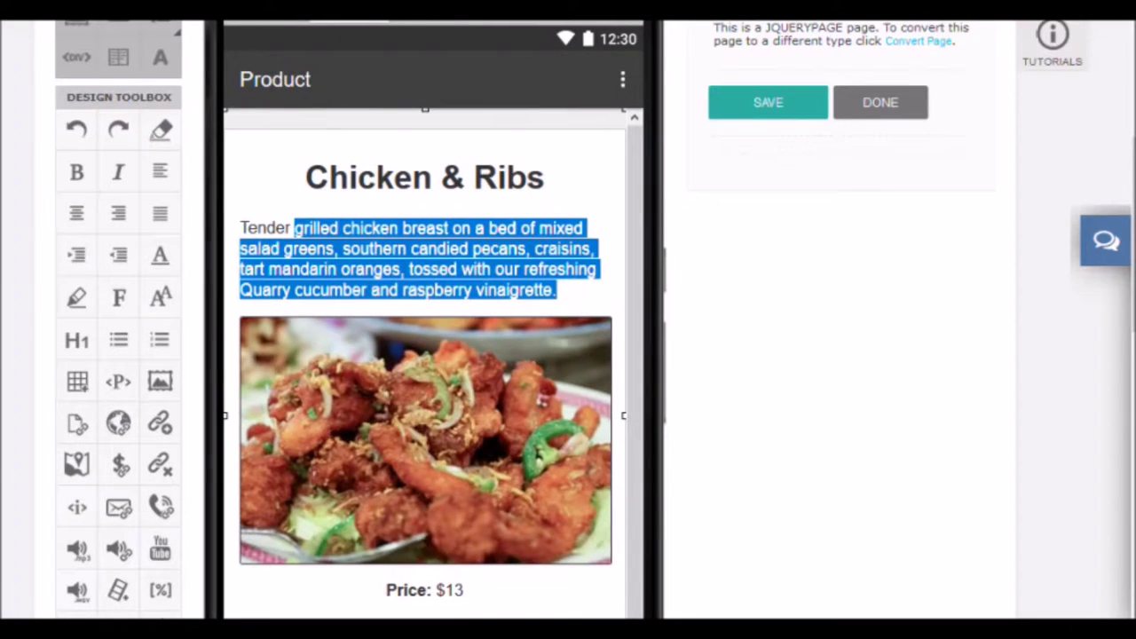
key("BackSpace")
type("Your tex")
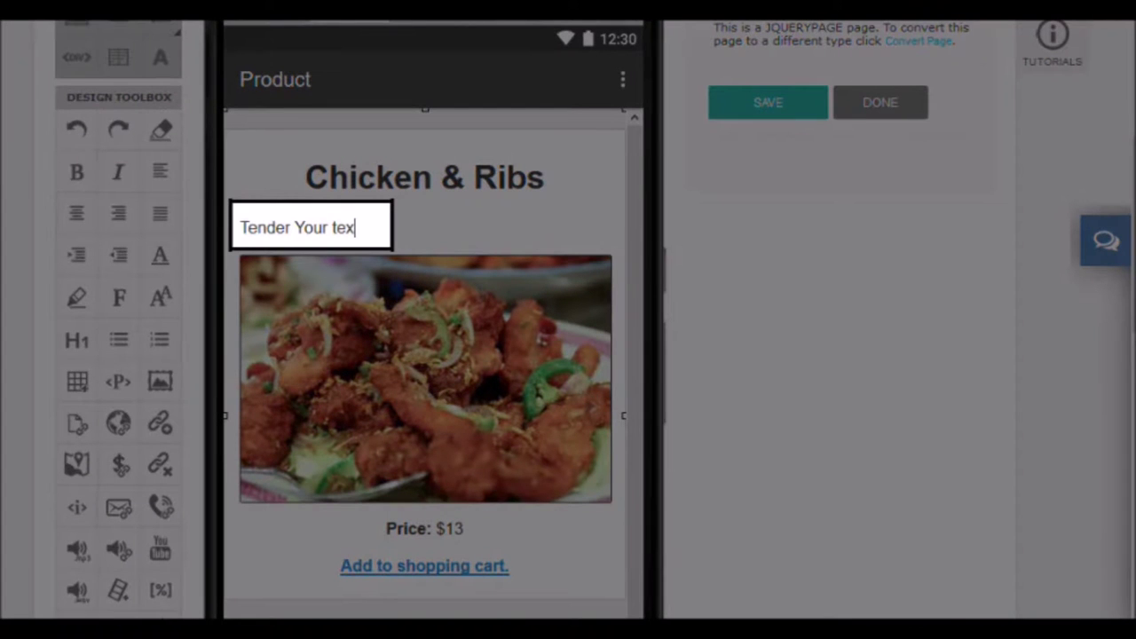
type("t")
left_click_drag(294, 227, 242, 228)
key("BackSpace")
key("BackSpace")
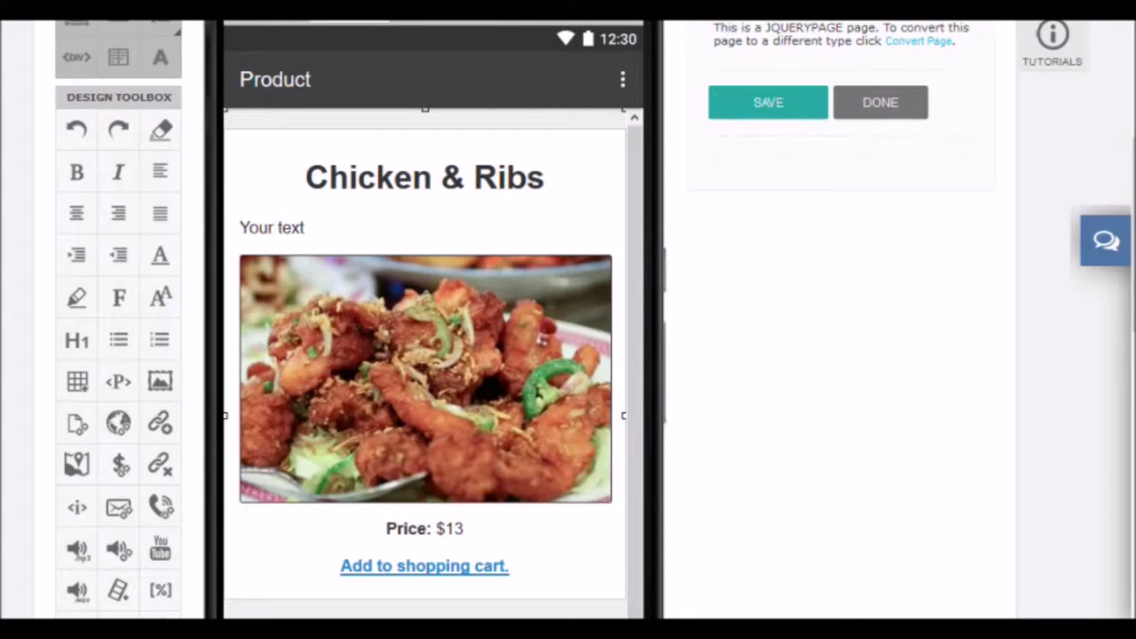
Step: Replace the "Chicken & Ribs" heading text with "Title"
left_click(413, 177)
left_click_drag(544, 177, 305, 178)
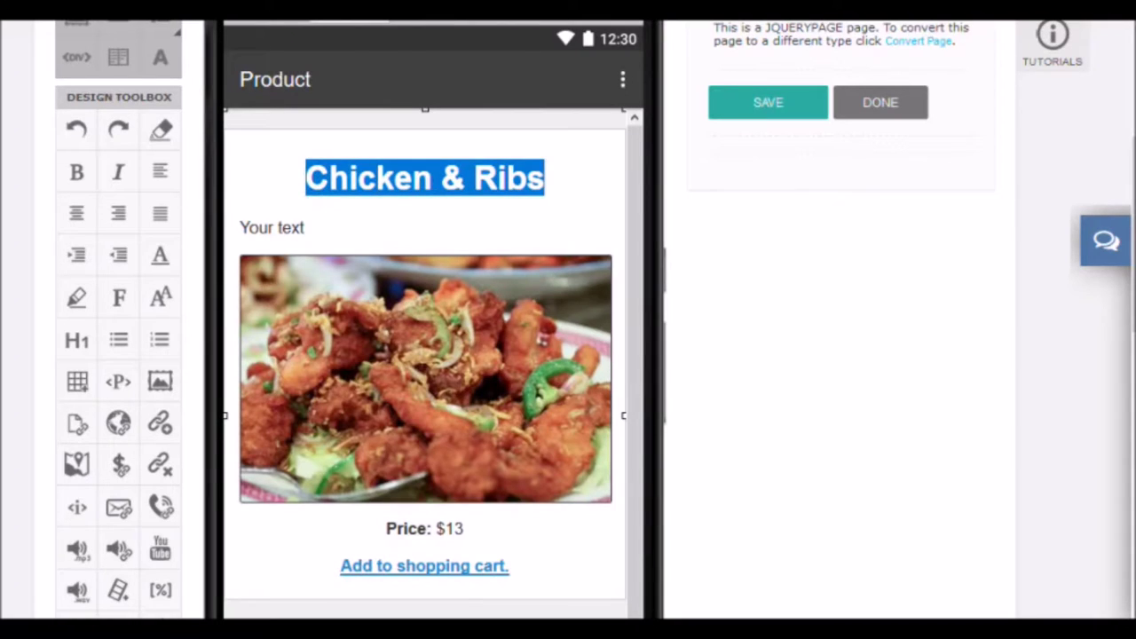
type("Tittle")
key("Left")
key("Left")
key("Left")
key("Right")
key("BackSpace")
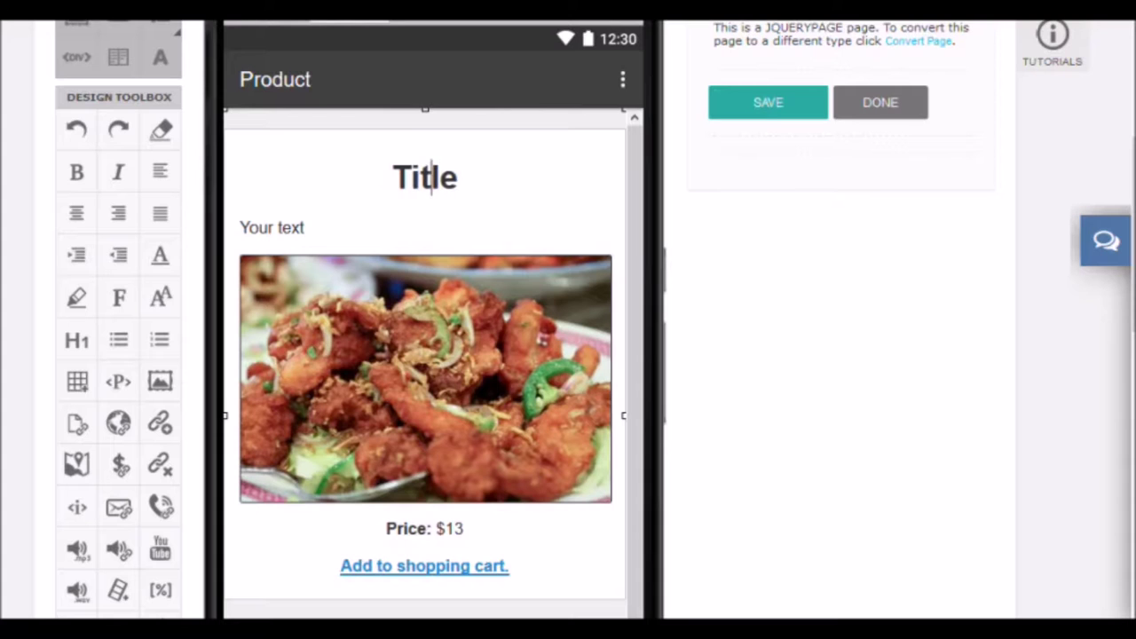
Step: Replace the heading above the description with "Product Info"
key("Right")
key("Right")
key("BackSpace")
key("BackSpace")
key("BackSpace")
key("BackSpace")
type("Product Info")
left_click(340, 177)
key("BackSpace")
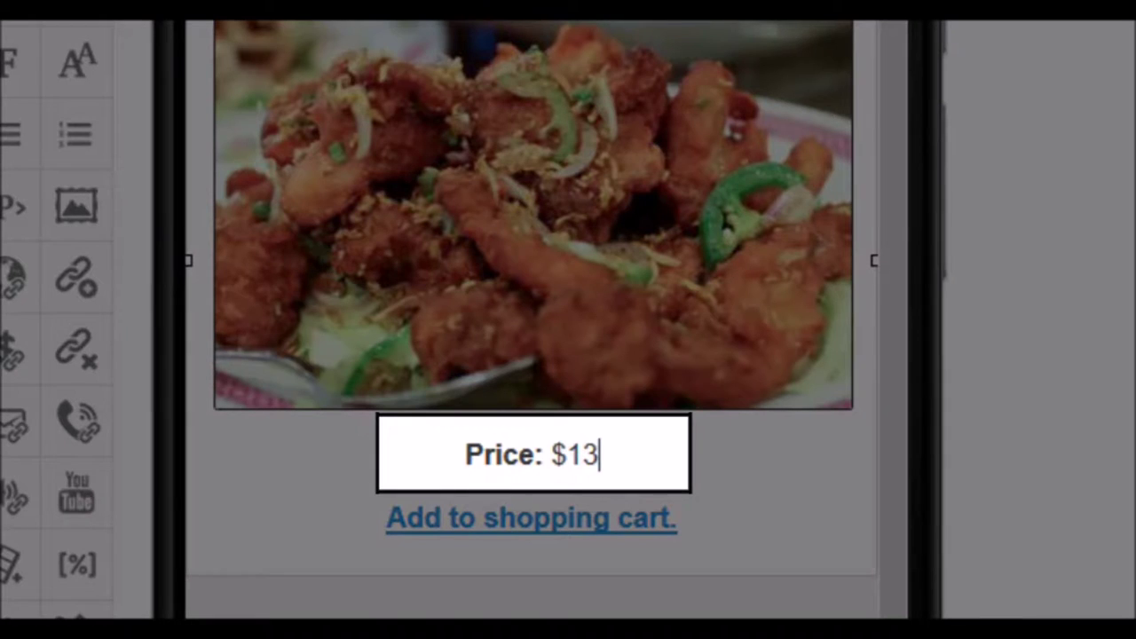
Step: Set the product price below the image to $20
key("Left")
key("BackSpace")
type("2")
key("Delete")
type("0")
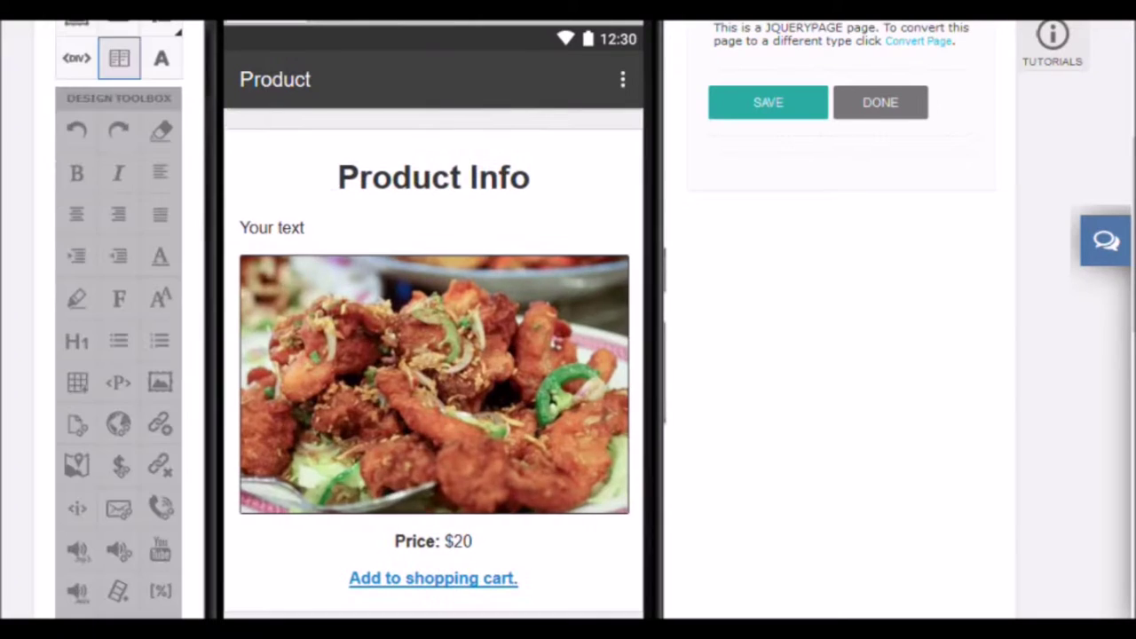
Step: Duplicate the Product Info H1 heading through its Element Editor
left_click(432, 177)
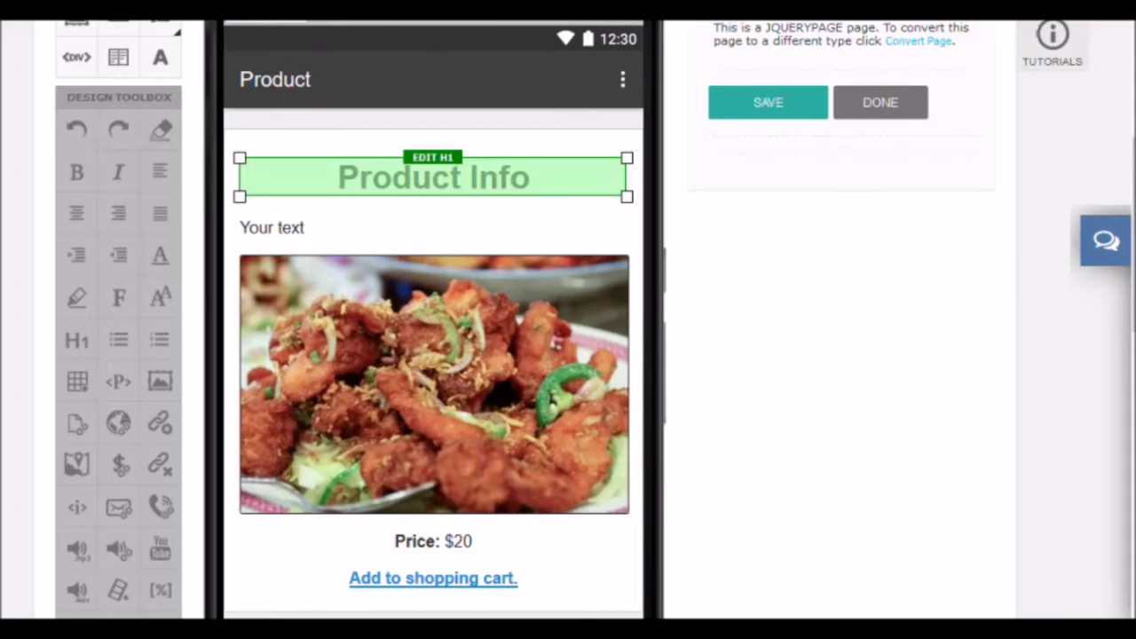
left_click(443, 176)
left_click(447, 179)
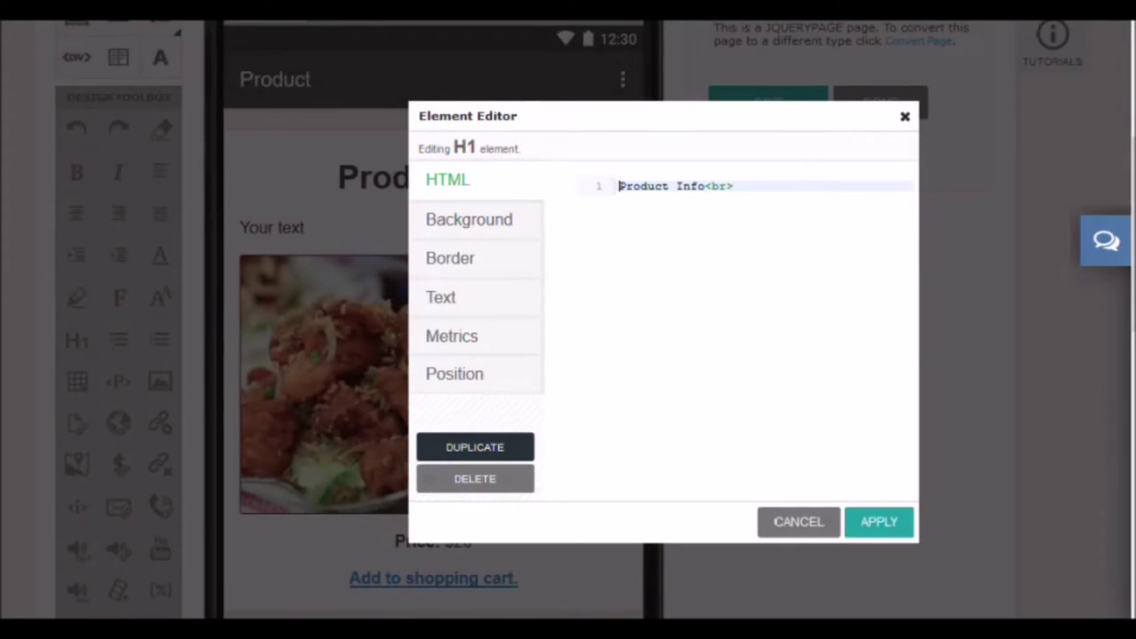
left_click(475, 448)
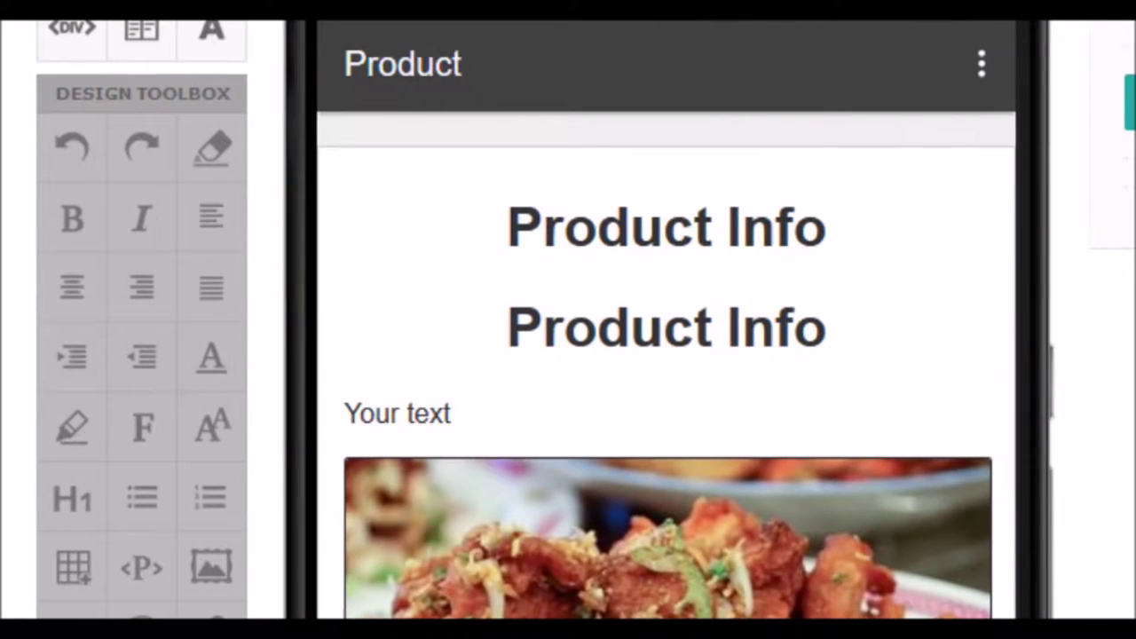
Step: Set the font size of the duplicated Product Info heading to 6 pt
left_click(507, 227)
left_click_drag(824, 328, 494, 327)
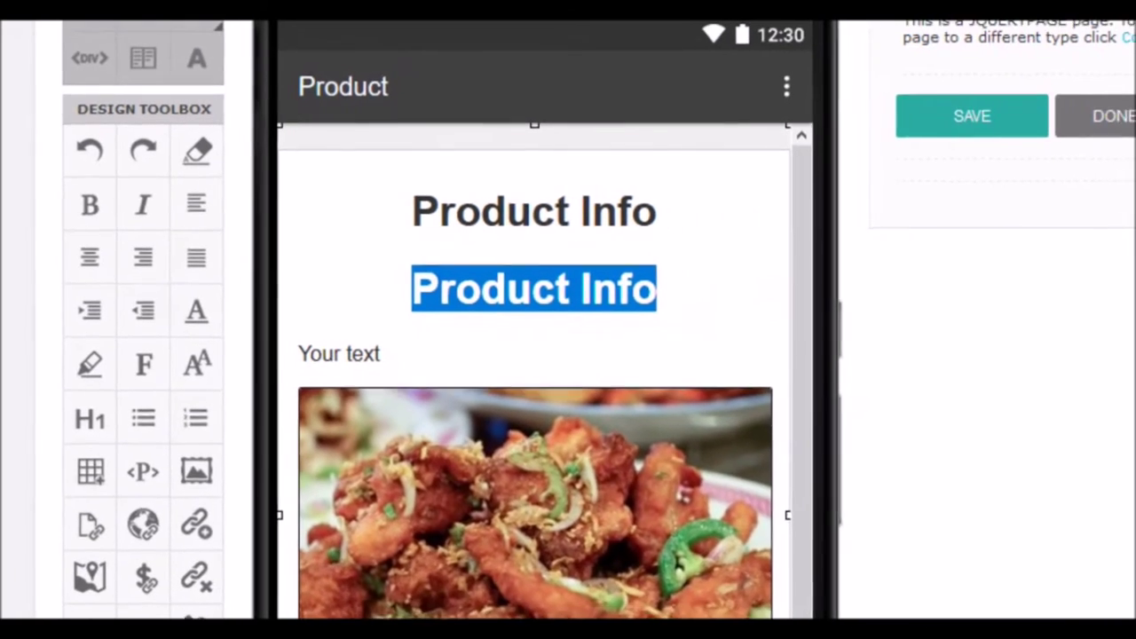
left_click(210, 415)
left_click(482, 391)
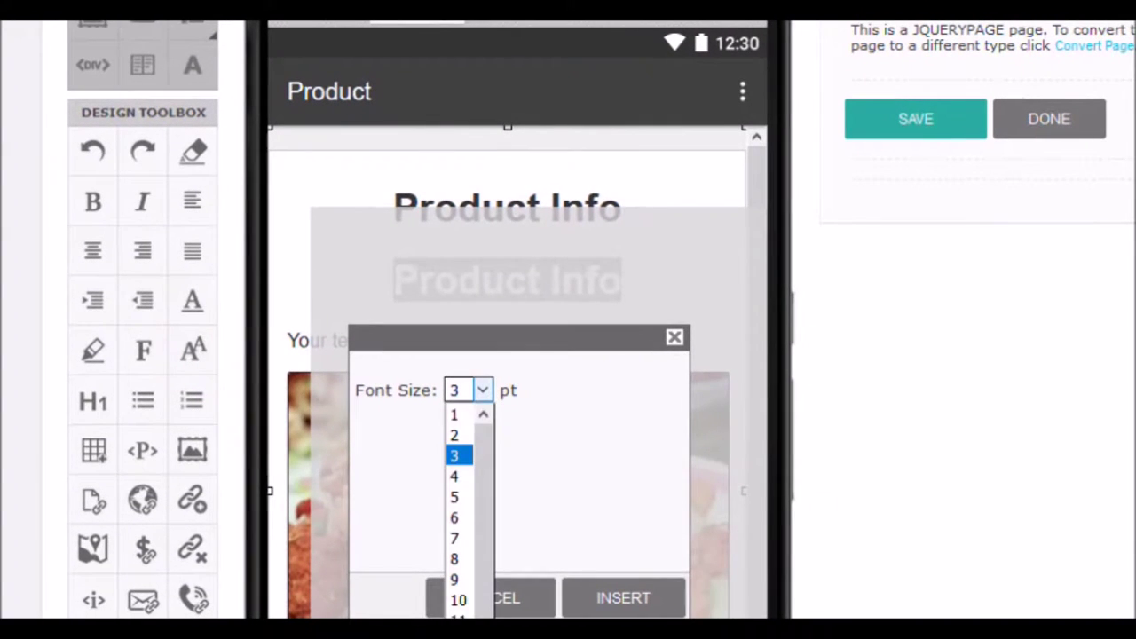
left_click(455, 518)
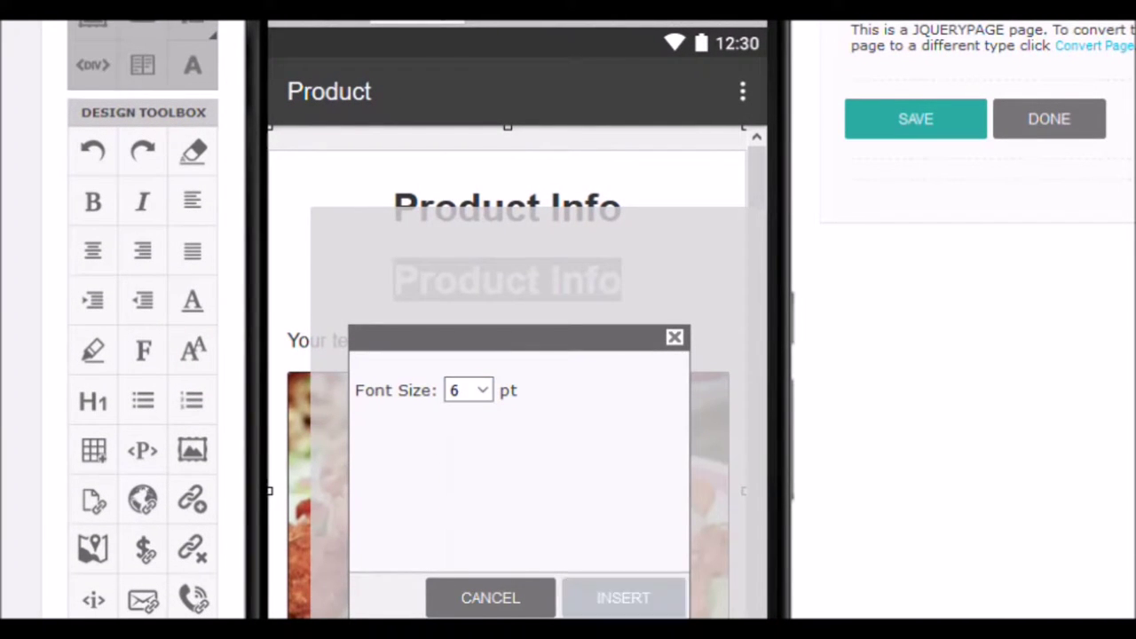
left_click(623, 597)
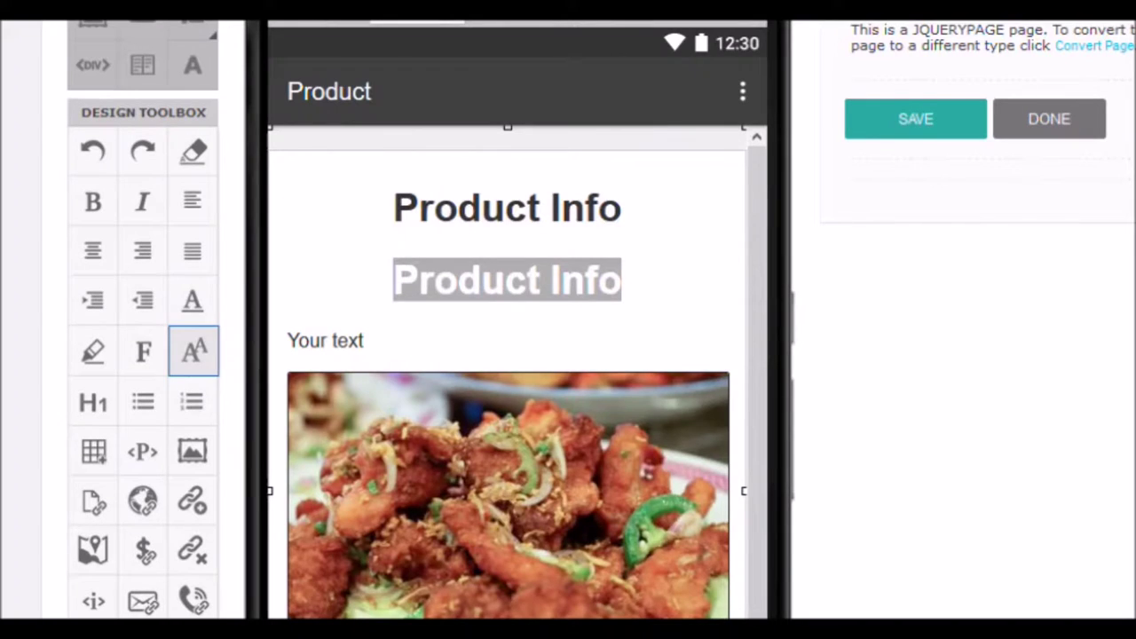
Step: Reduce the duplicated Product Info heading's font size to 3 pt
left_click(193, 351)
left_click(482, 390)
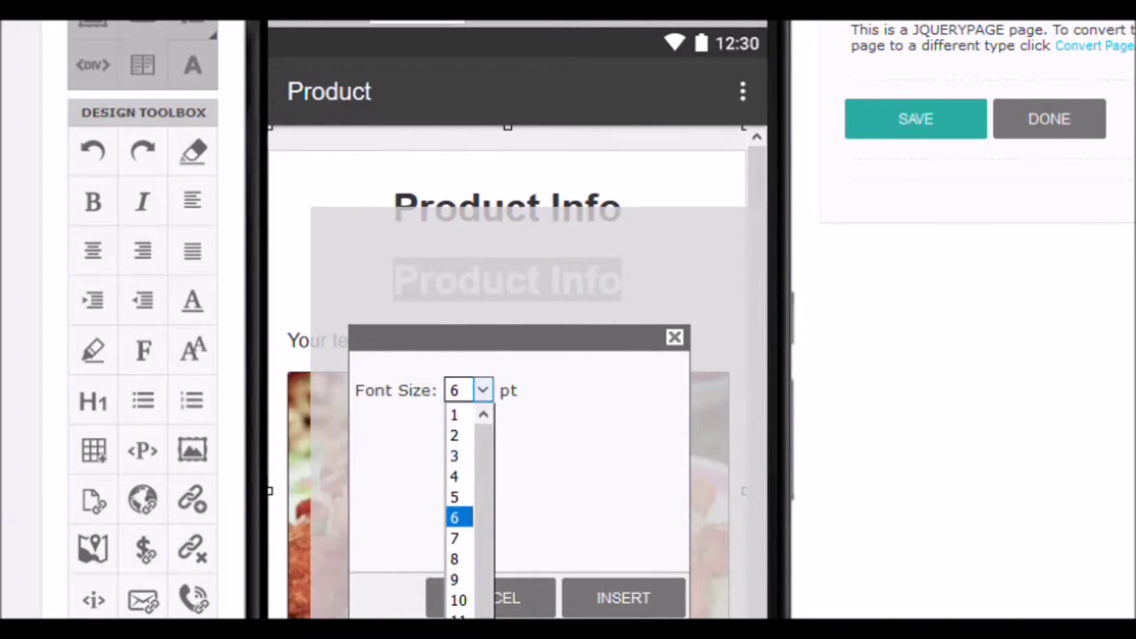
left_click(455, 456)
left_click(623, 597)
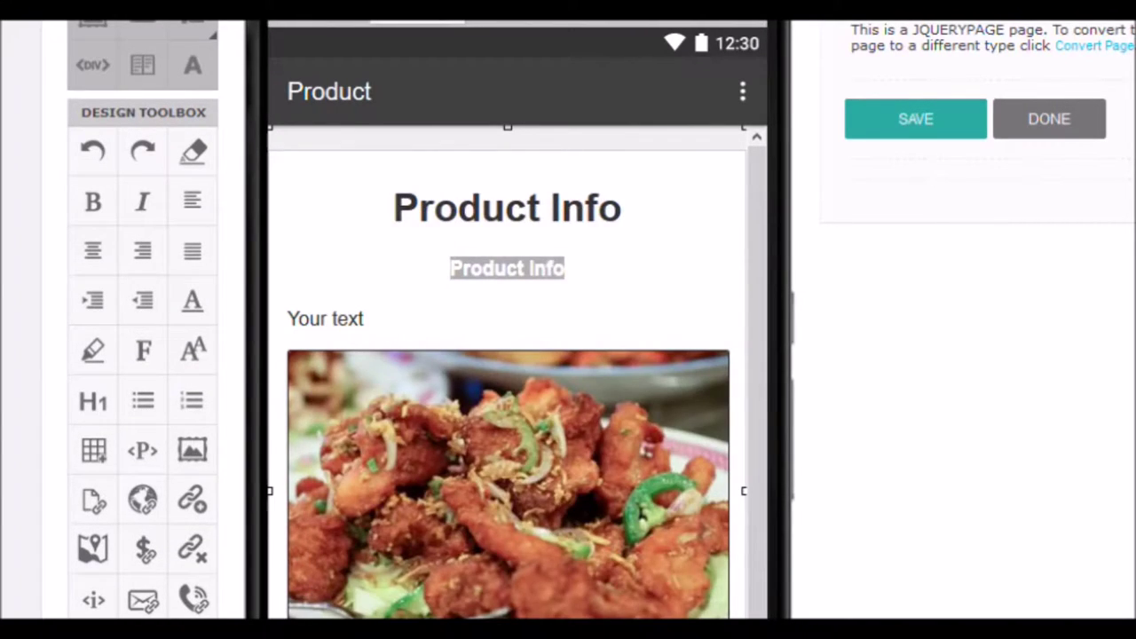
Step: Try left, center and right alignment on the smaller Product Info heading, finishing with it centered
key("Right")
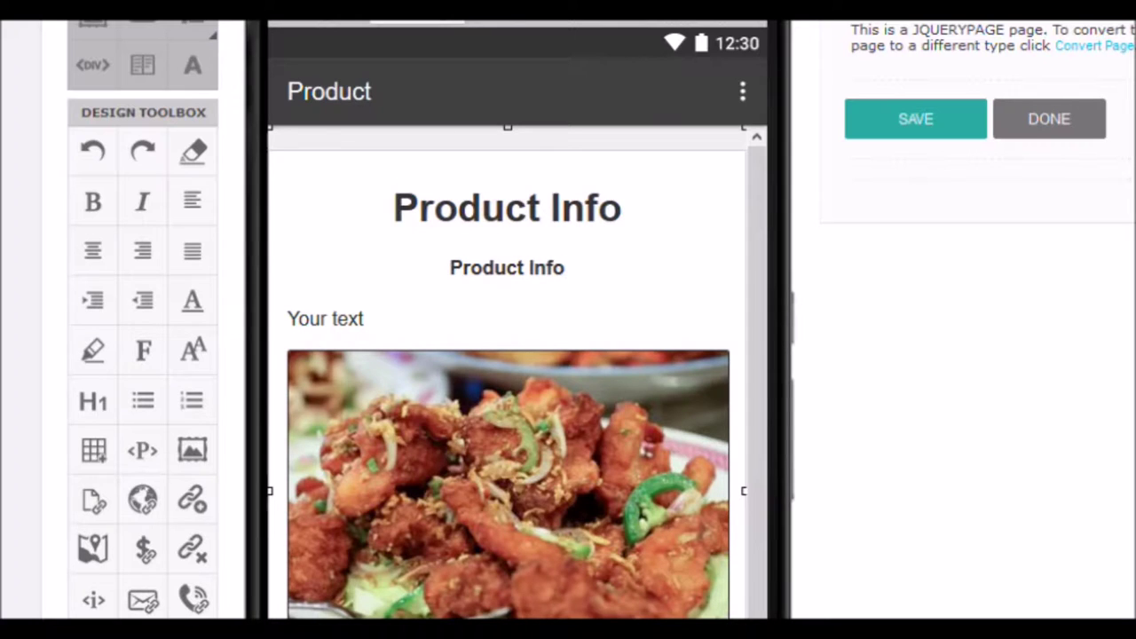
key("shift+Left")
key("shift+Left")
key("shift+Left")
key("shift+Left")
key("shift+Left")
key("shift+Left")
key("shift+Left")
key("shift+Left")
key("shift+Left")
key("shift+Left")
key("shift+Left")
key("shift+Left")
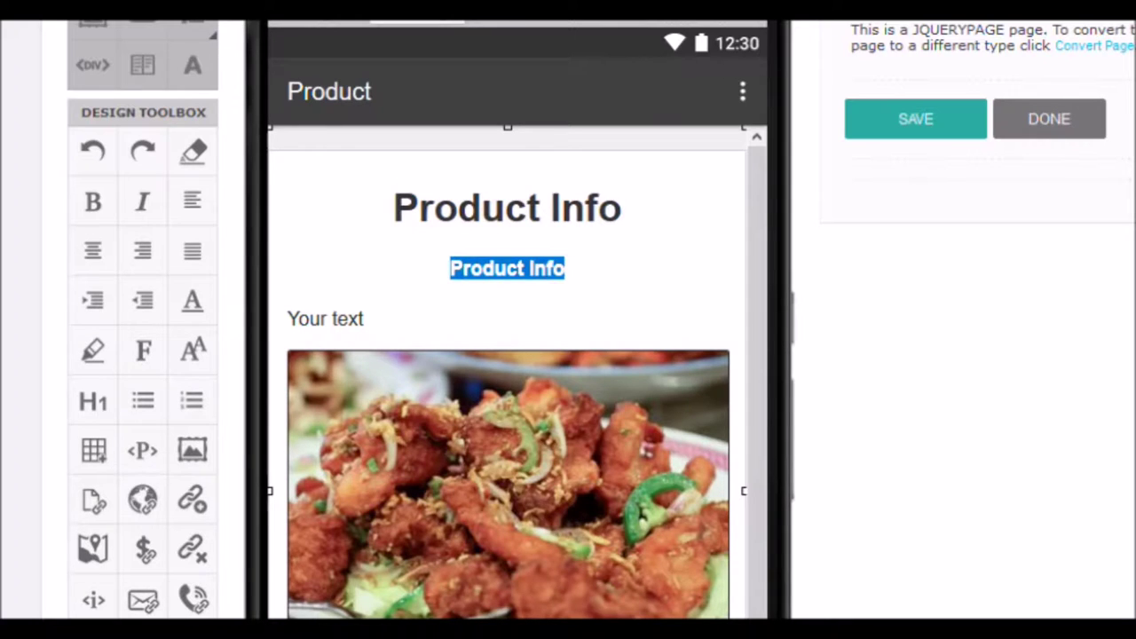
left_click(193, 201)
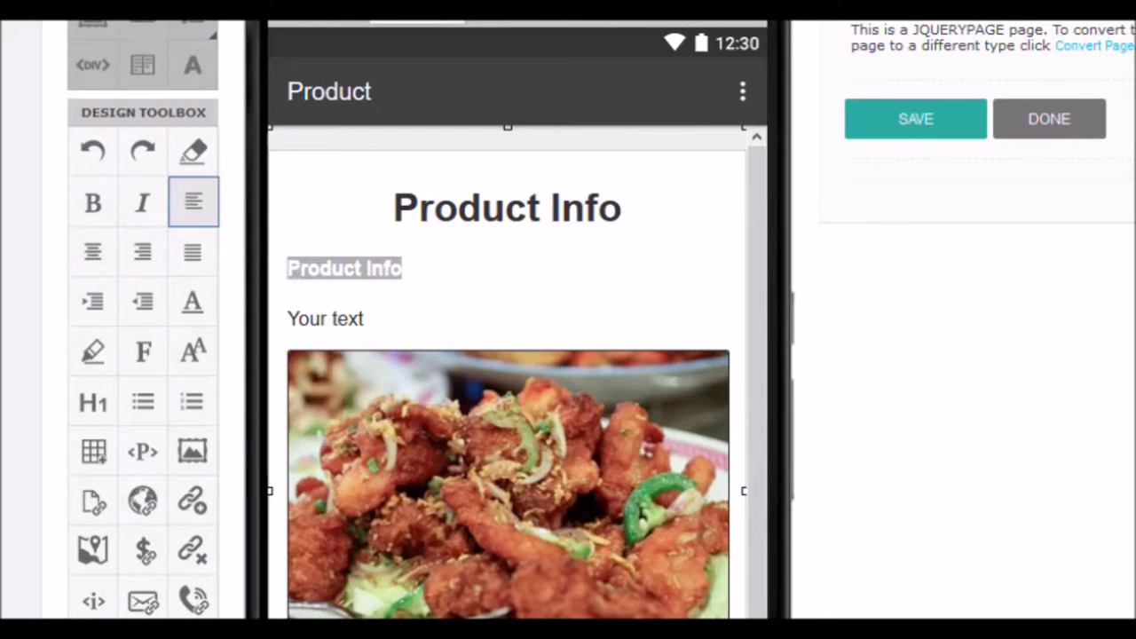
left_click(94, 251)
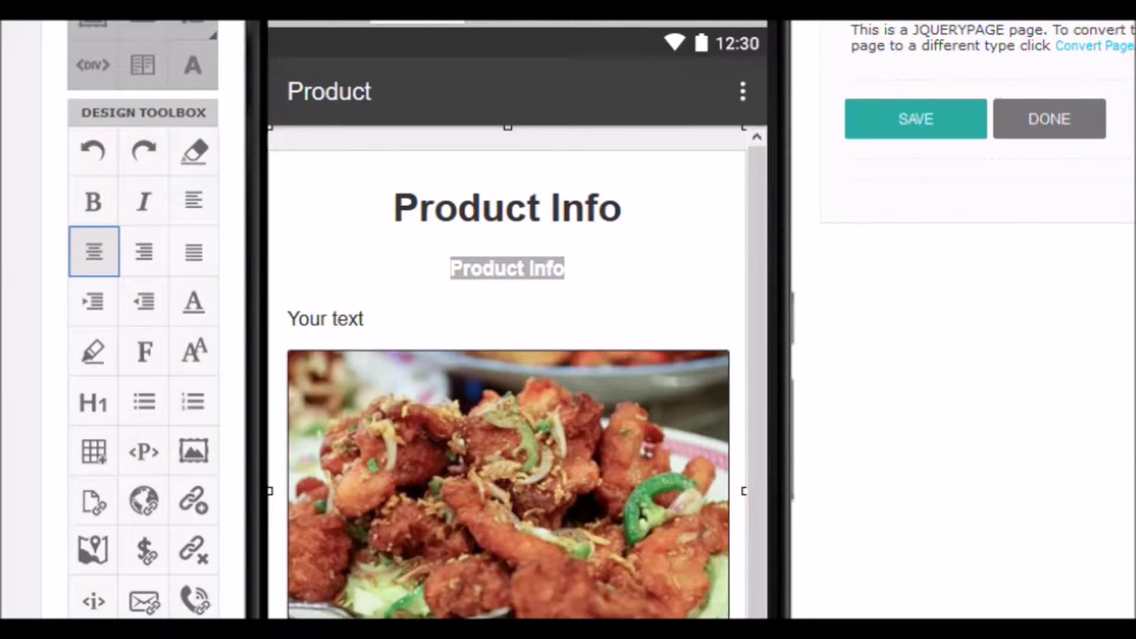
left_click(144, 251)
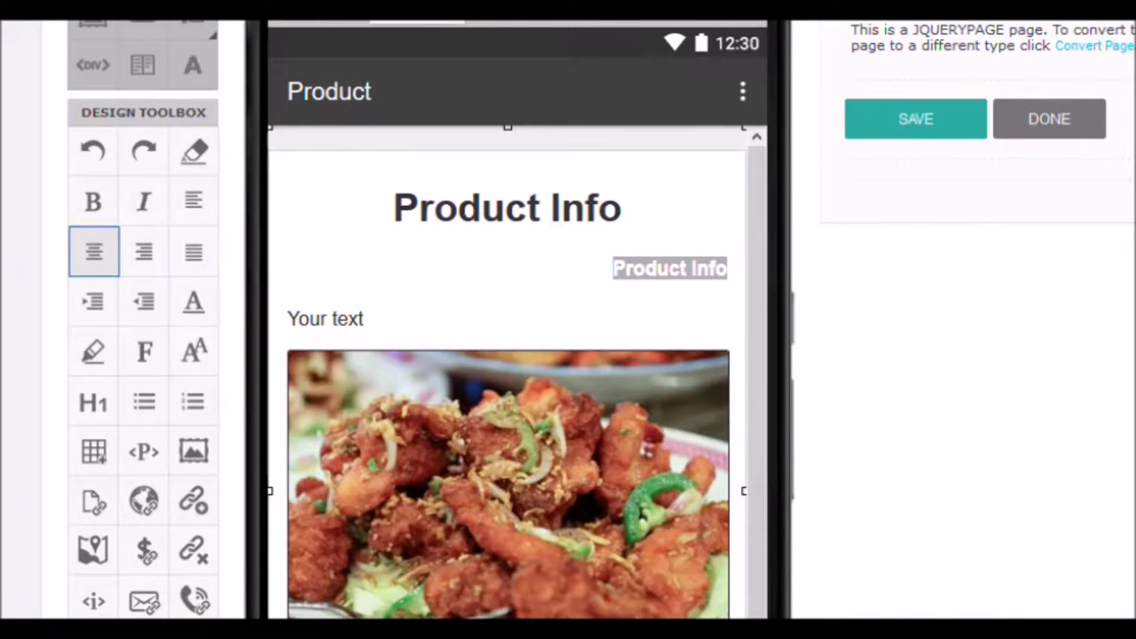
left_click(93, 251)
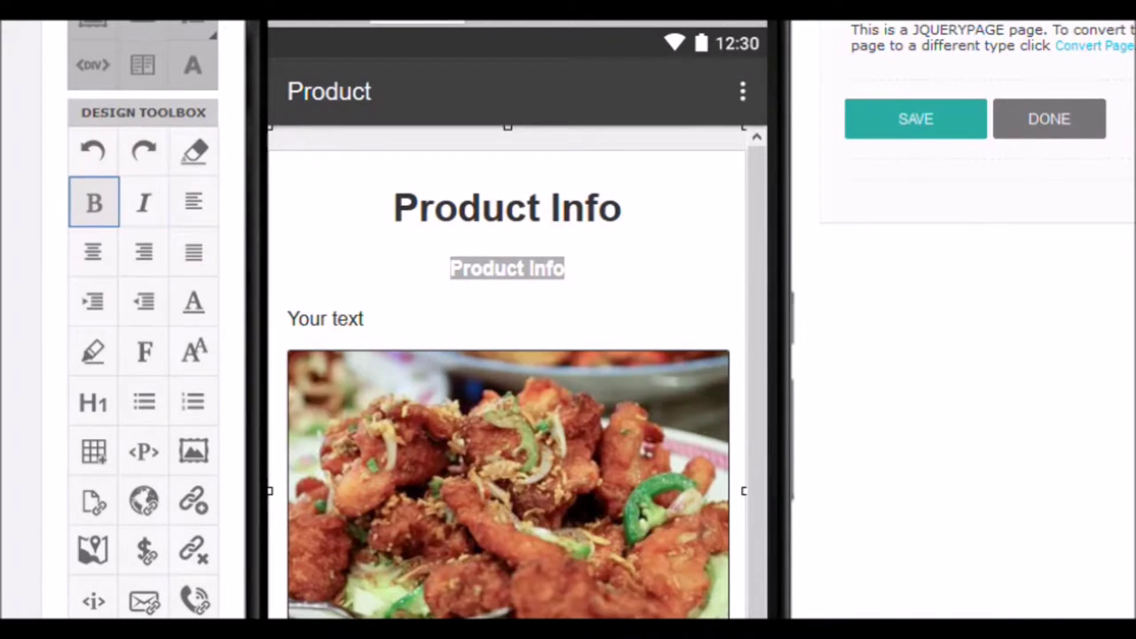
Step: Italicize the smaller Product Info heading, remove the italics again and deselect its text
left_click(143, 202)
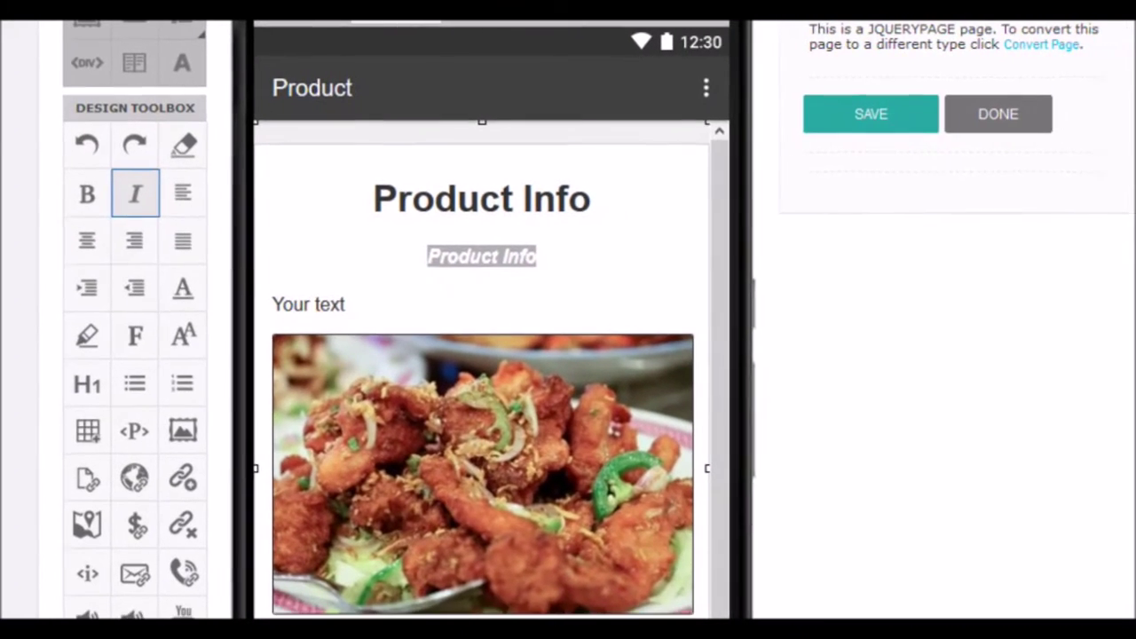
left_click(136, 194)
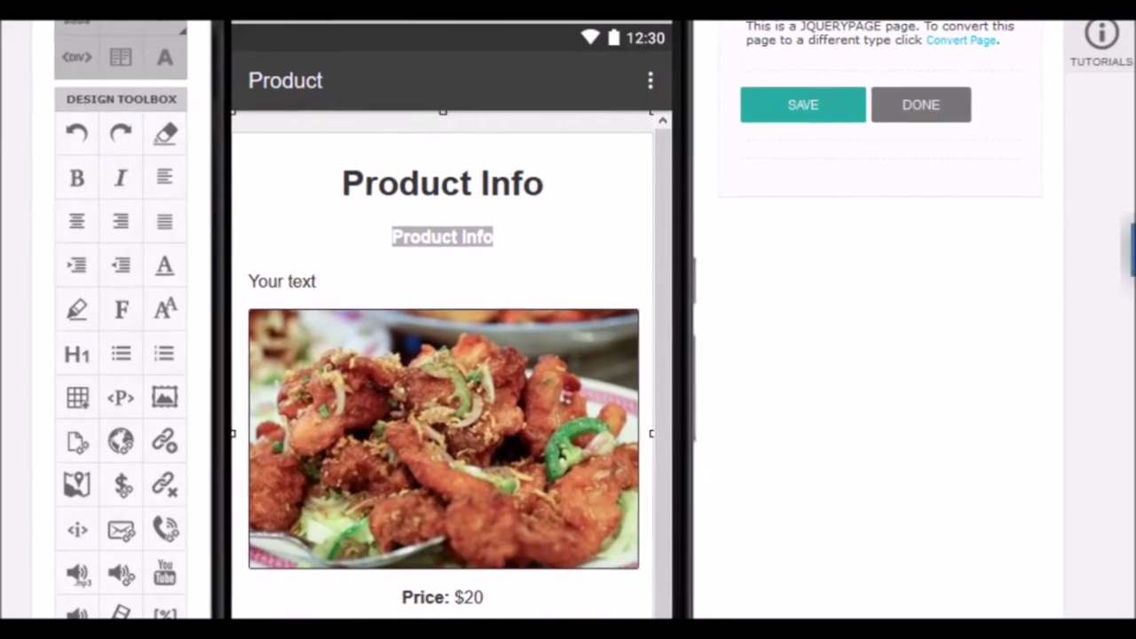
left_click(494, 237)
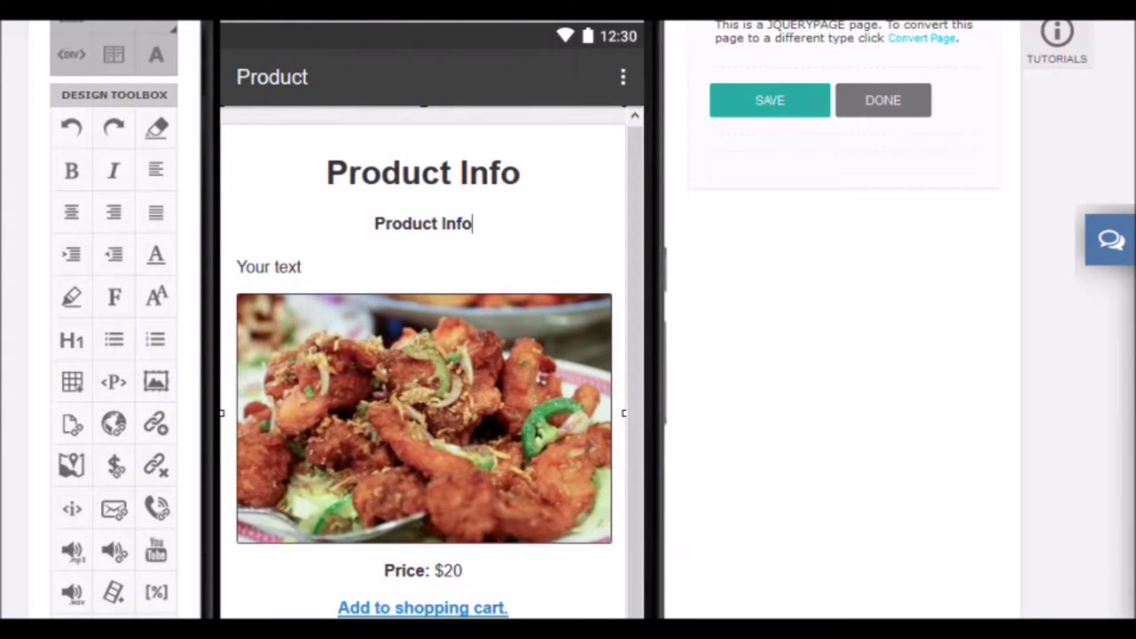
Step: Replace the chicken image with sundaes.jpg from the in-app resources, searching for "su", and apply the change
left_click(156, 54)
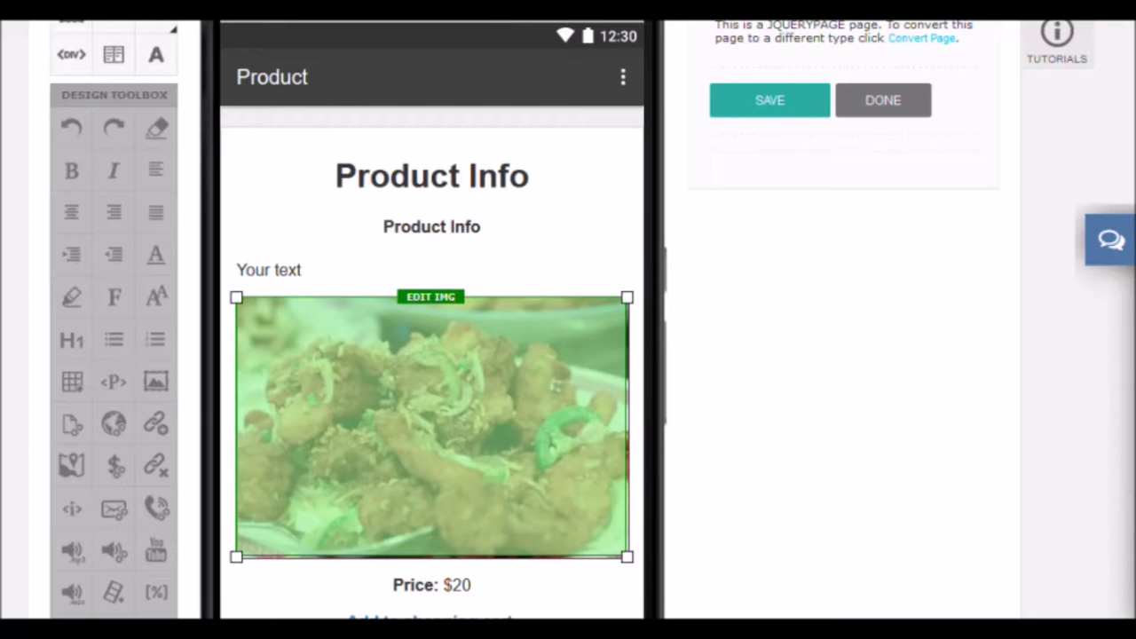
left_click(556, 387)
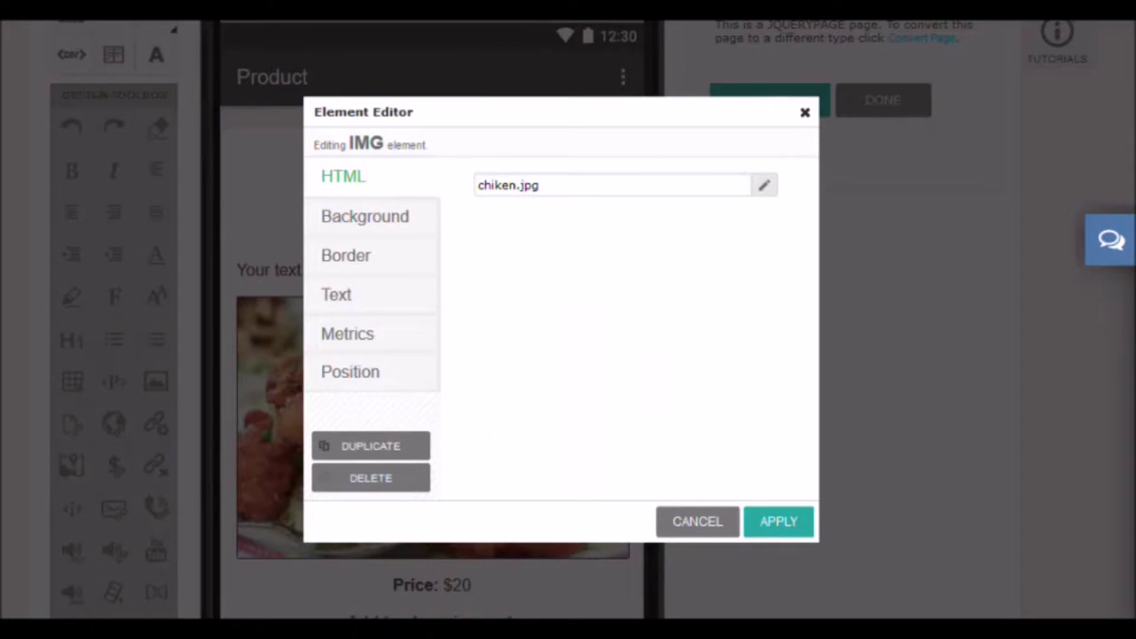
left_click(763, 185)
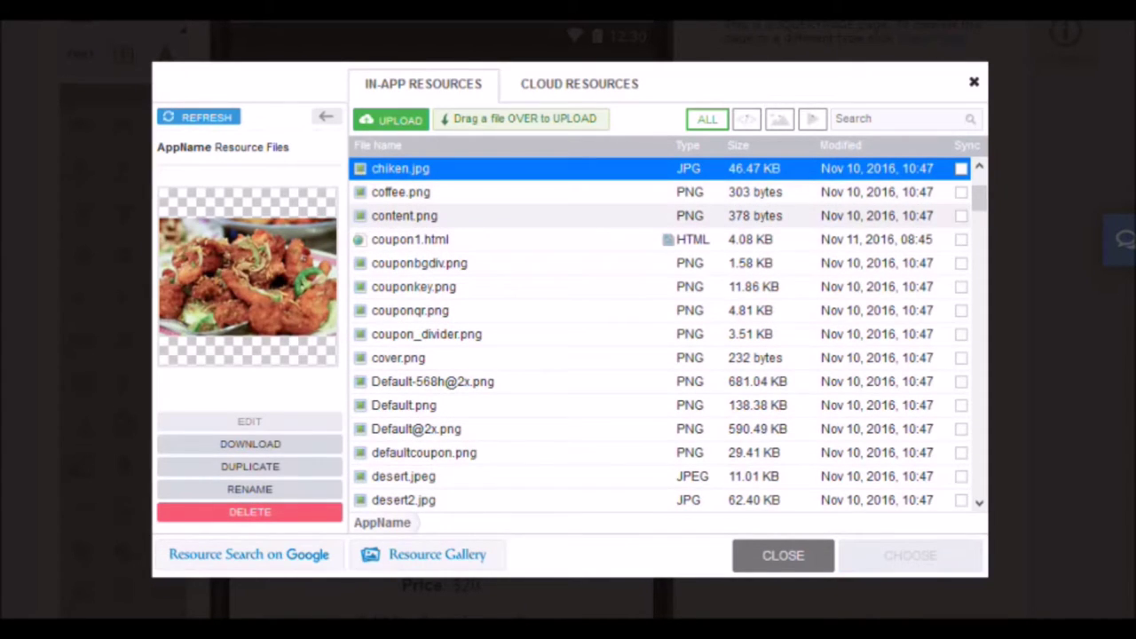
left_click(401, 192)
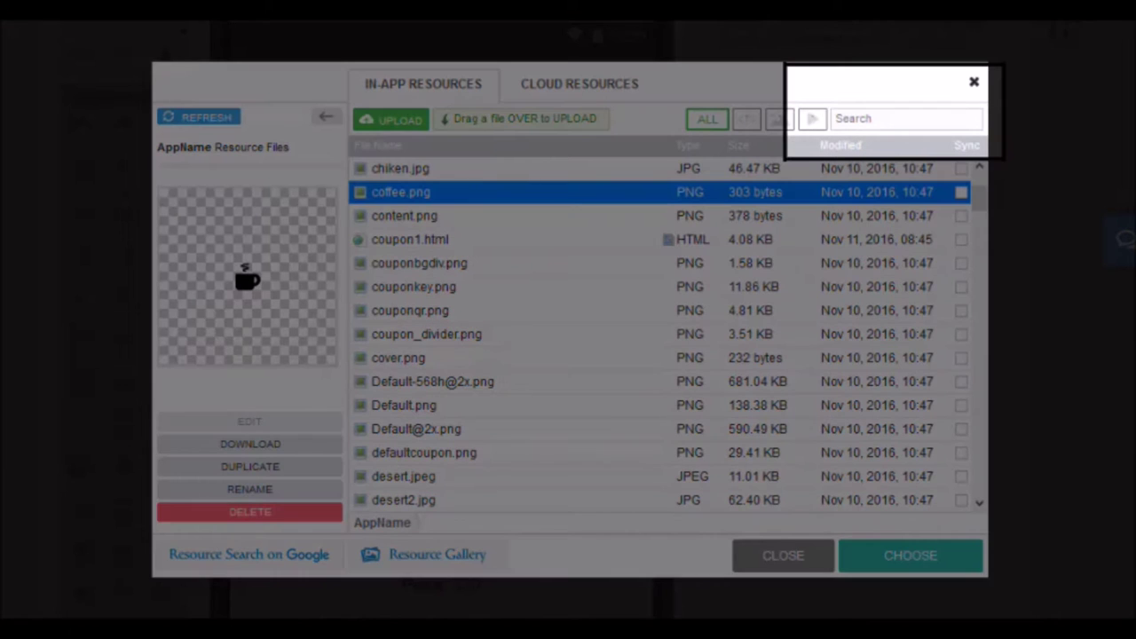
type("su")
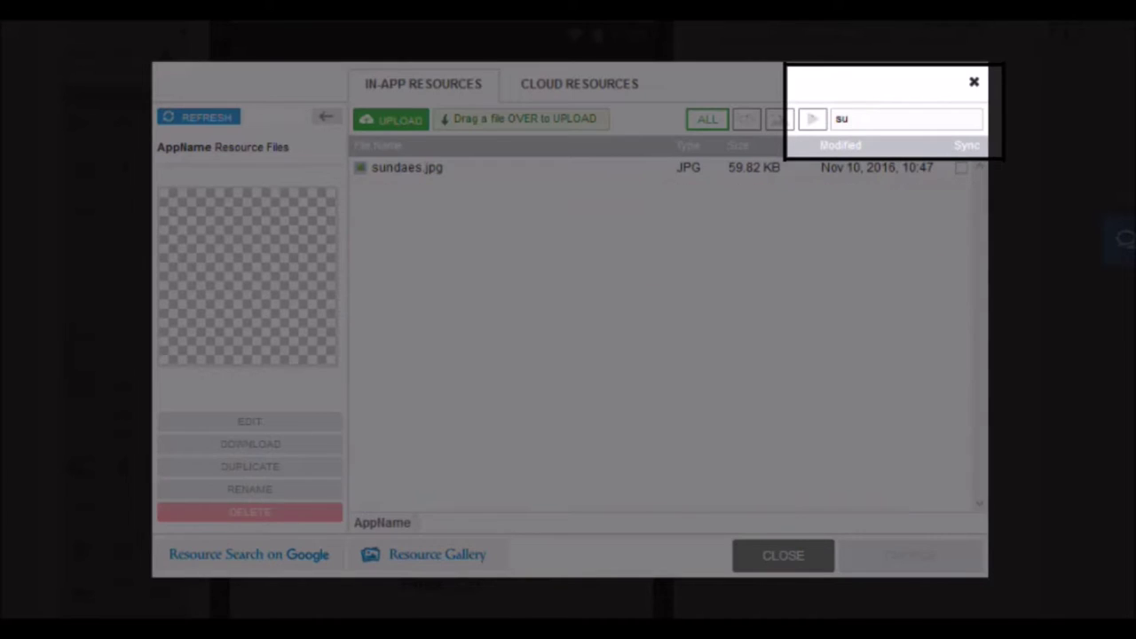
left_click(407, 167)
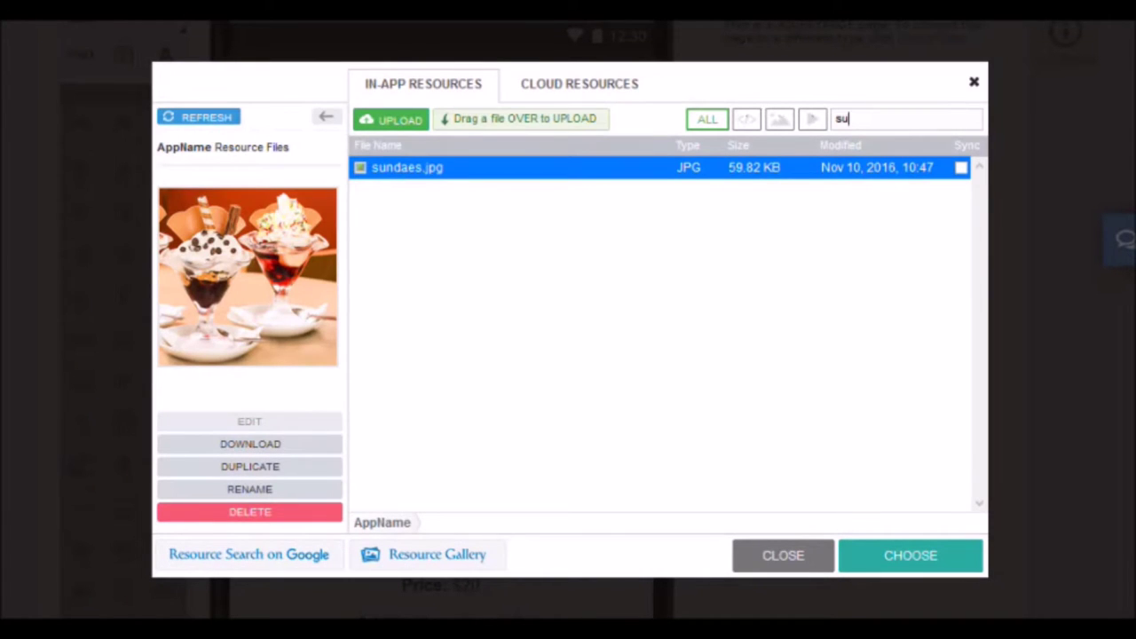
left_click(910, 555)
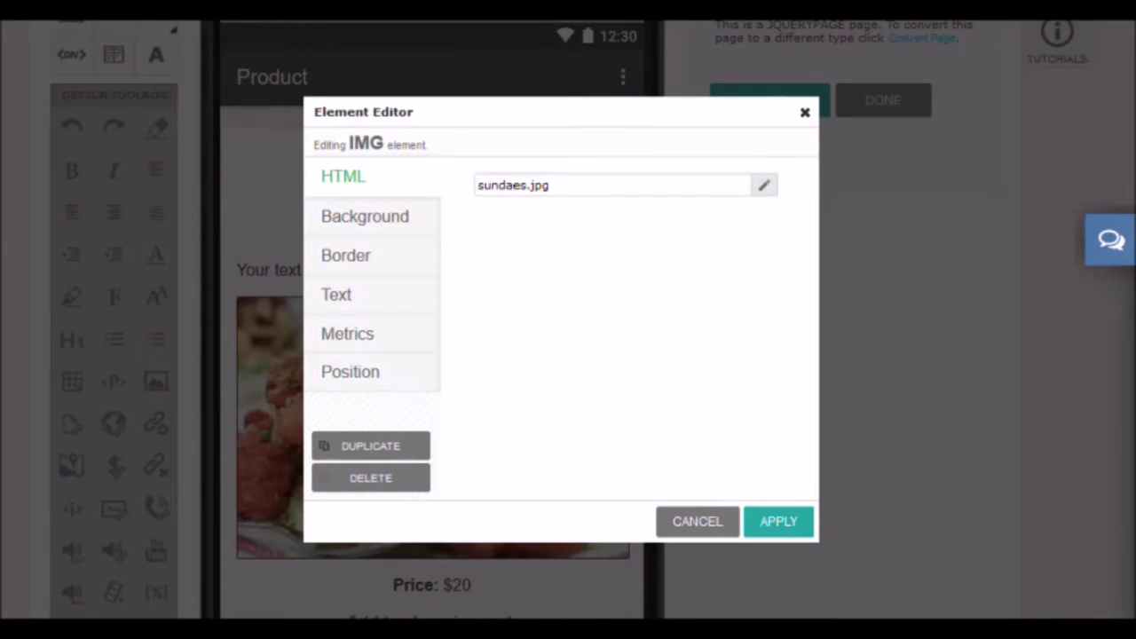
left_click(778, 521)
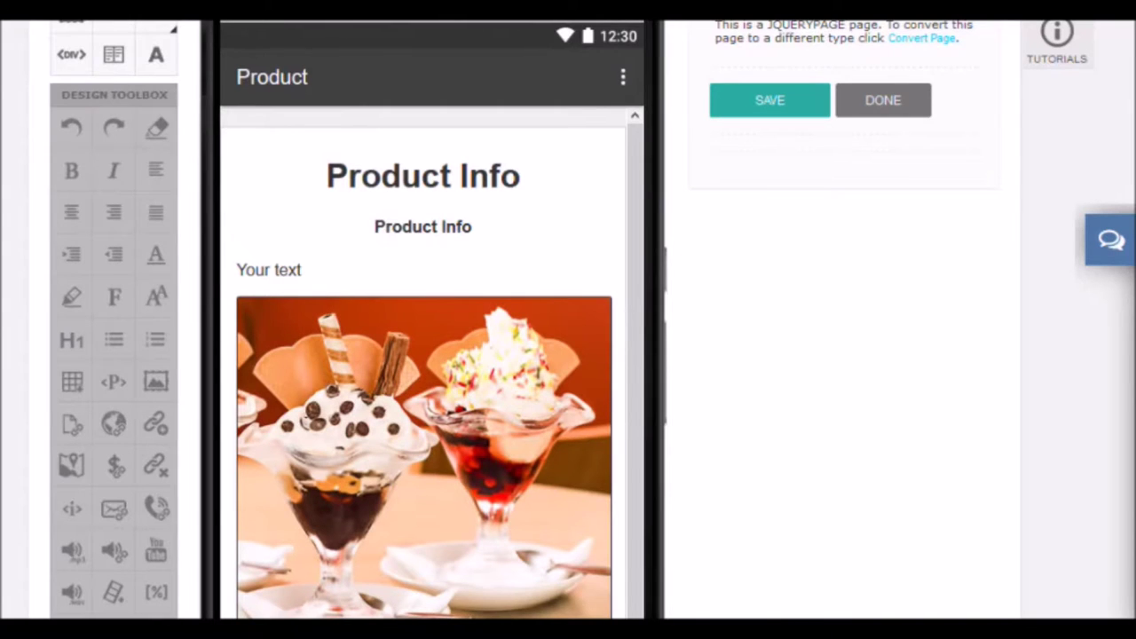
Step: Set the width of the ice cream image on the Product Info page to 60%
scroll(568, 320, "down", 3)
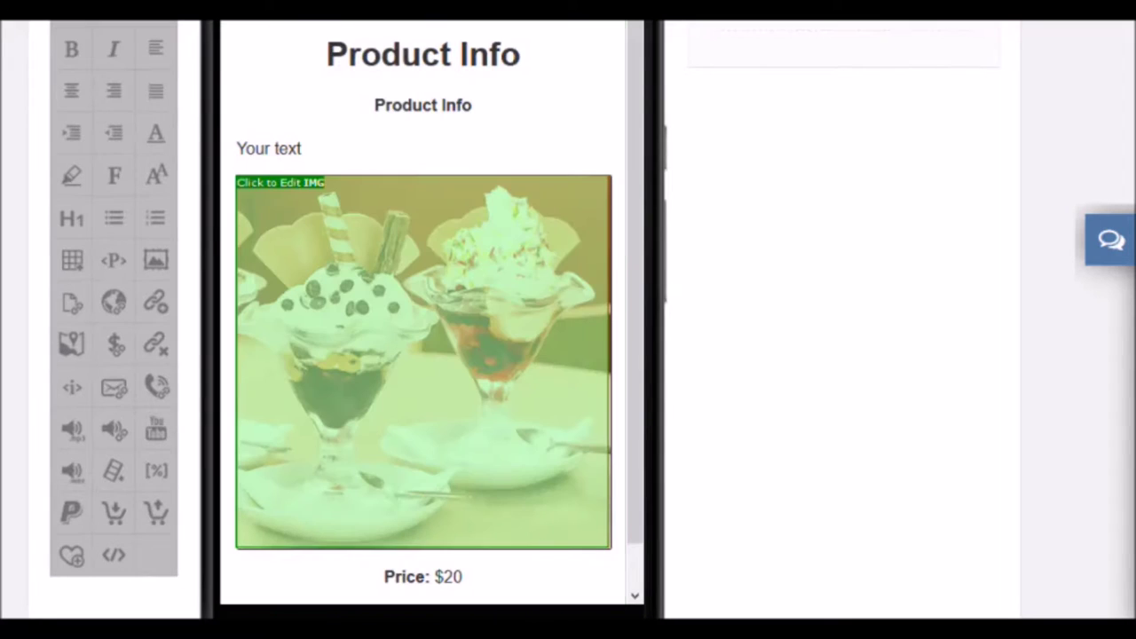
left_click(423, 361)
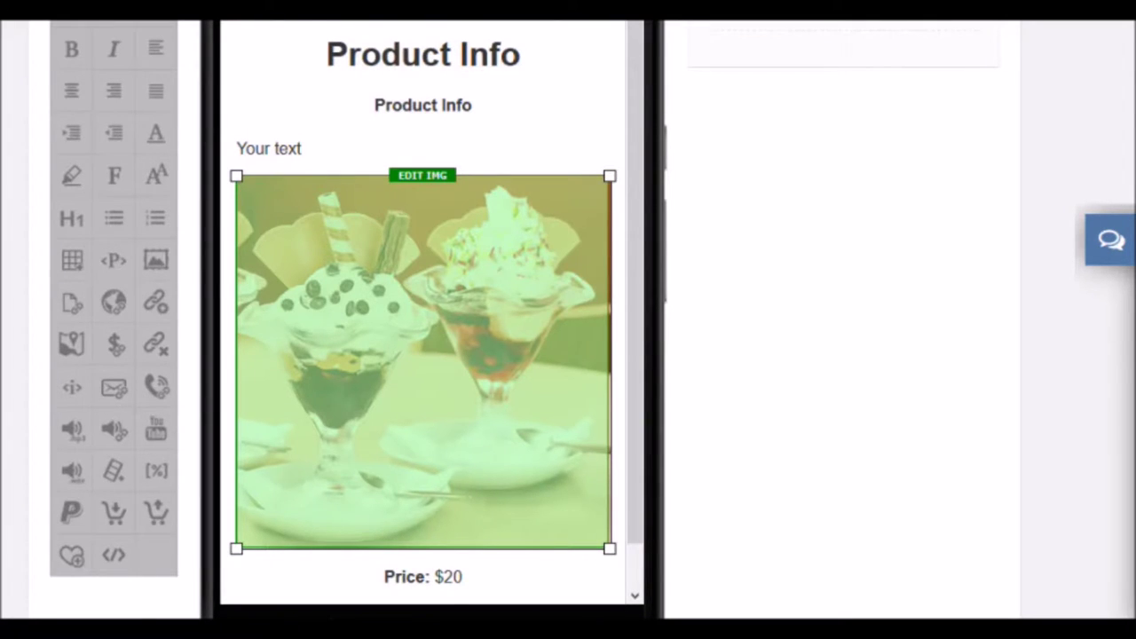
left_click(423, 175)
left_click(349, 337)
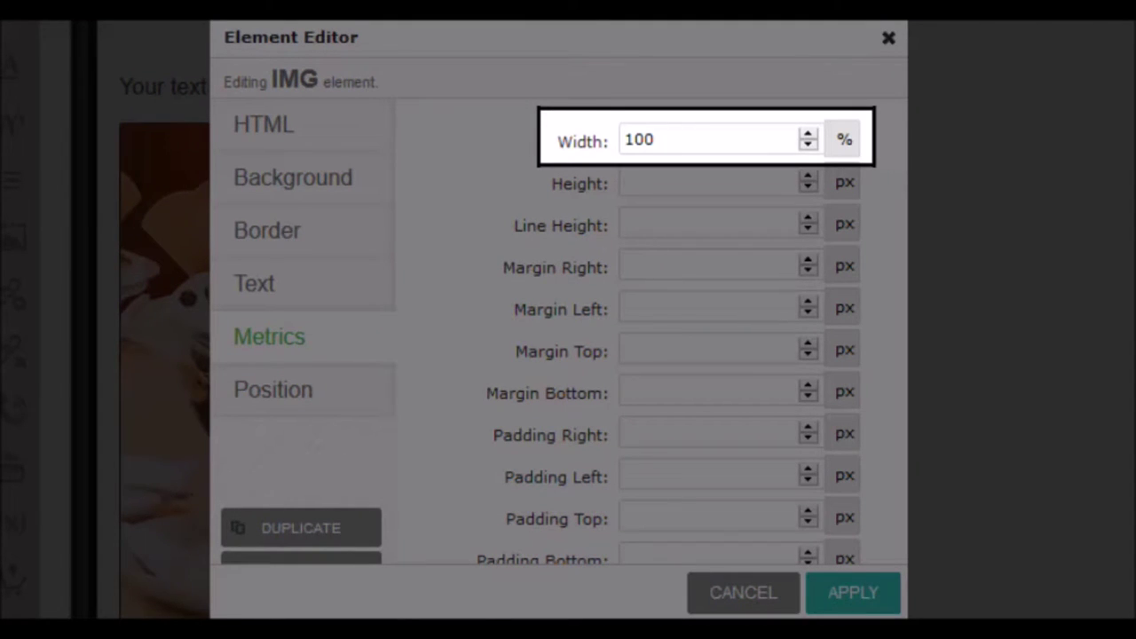
double_click(639, 139)
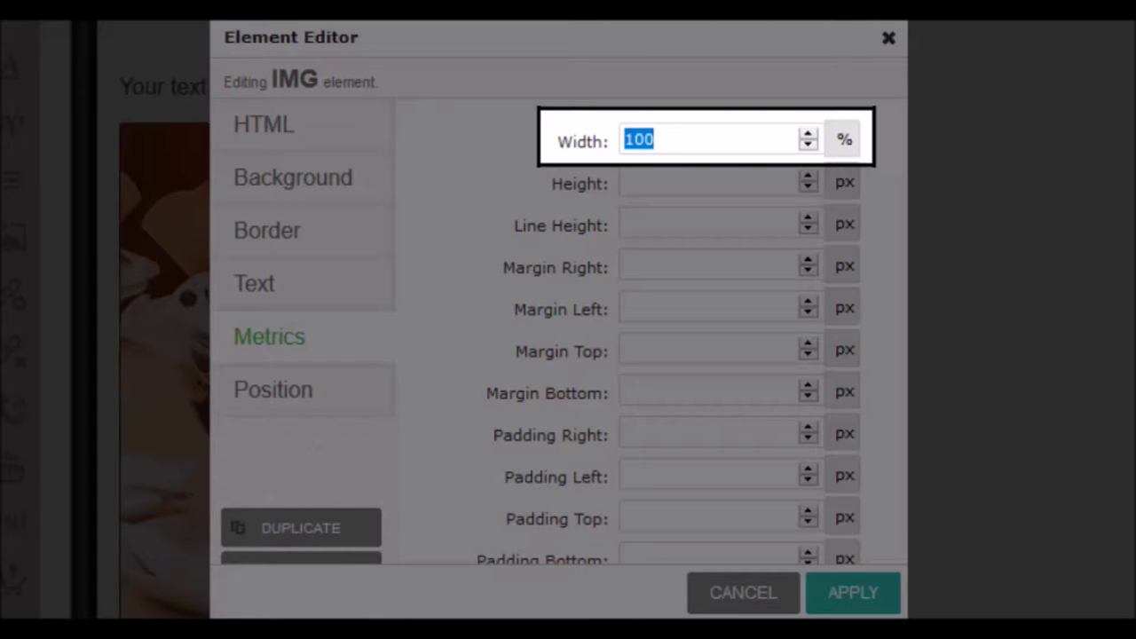
type("60")
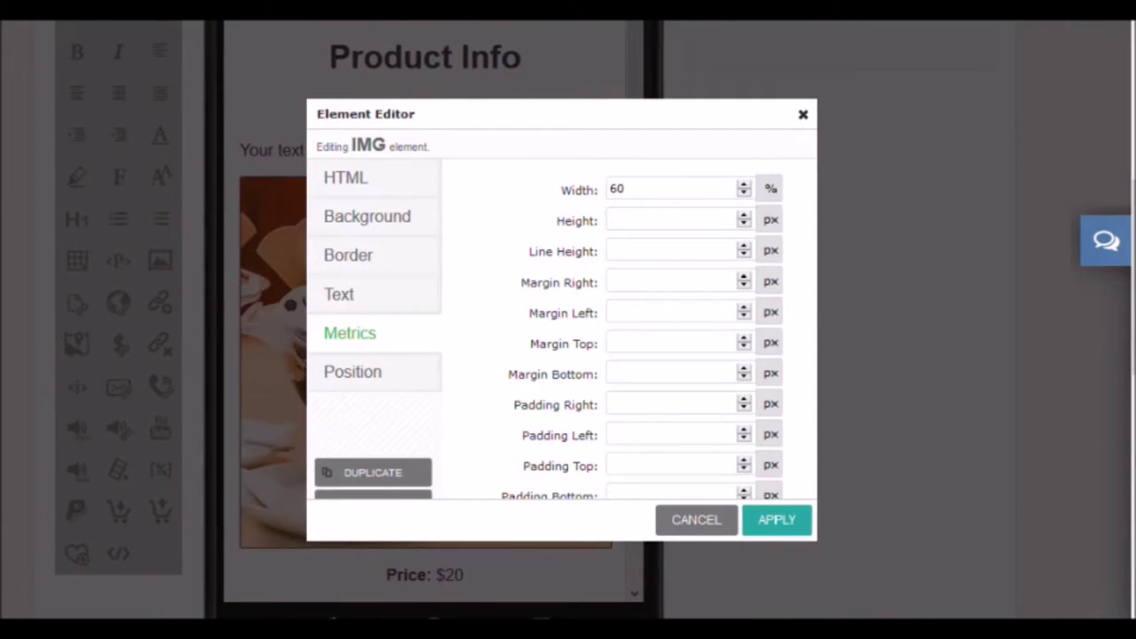
left_click(776, 521)
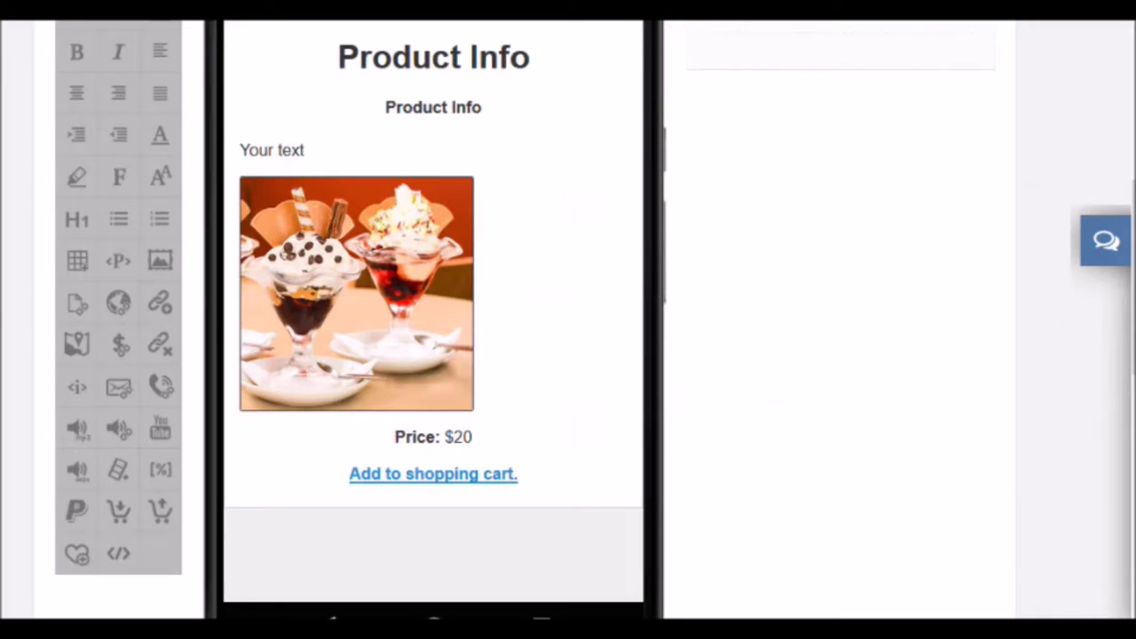
Step: Centre the resized ice cream image on the Product Info page
left_click(159, 260)
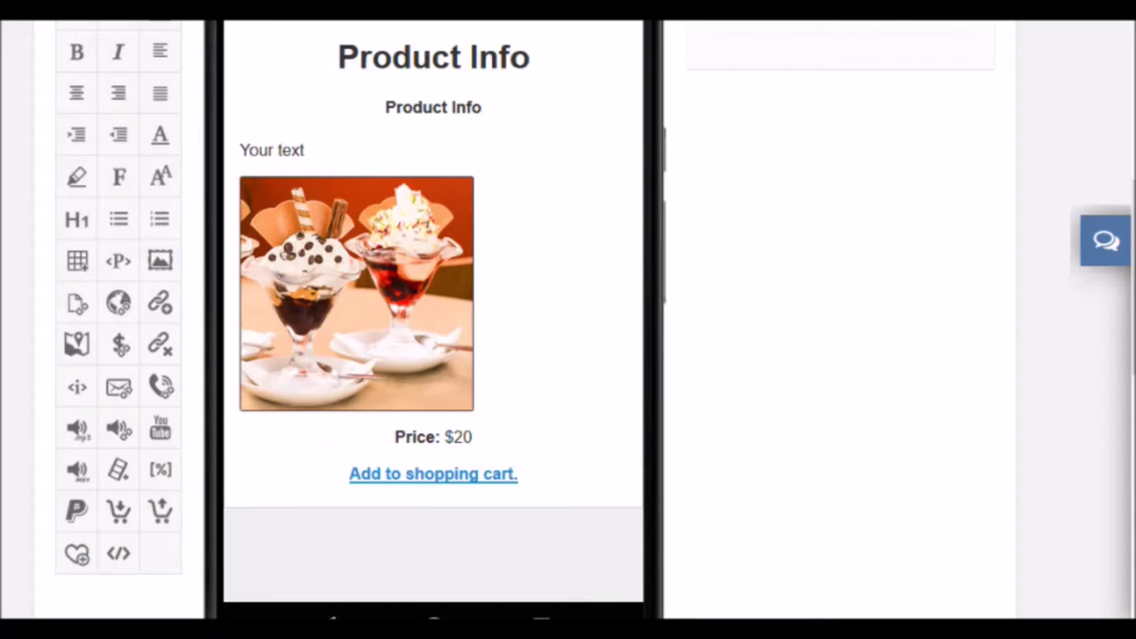
left_click(356, 293)
left_click(77, 93)
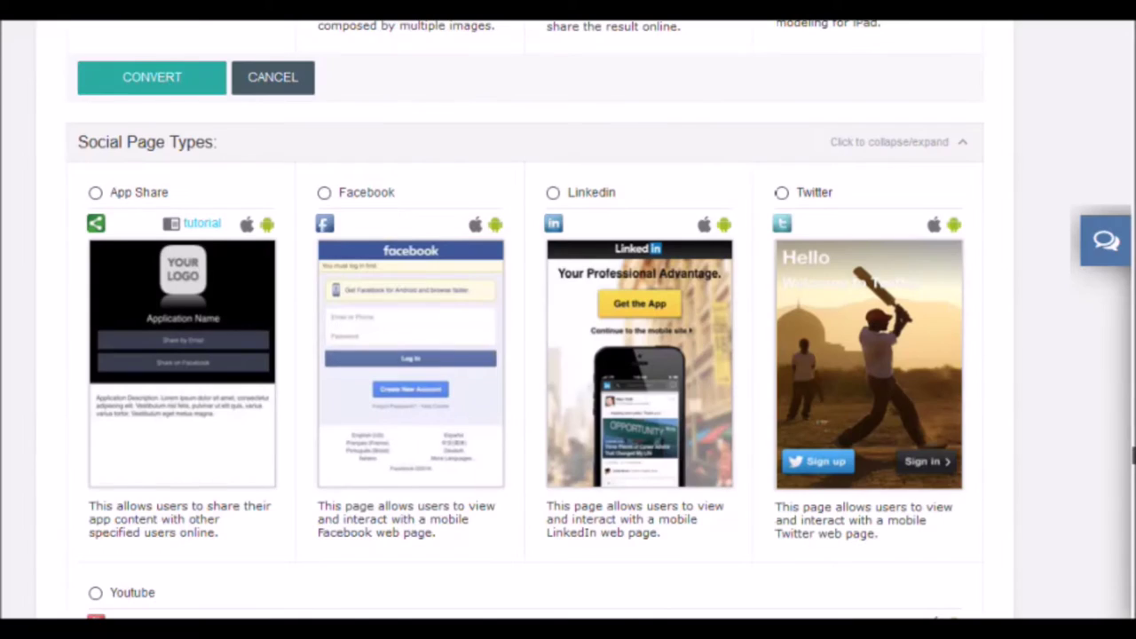
Step: Choose App Share from the social page types and convert the page to it
scroll(526, 320, "down", 6)
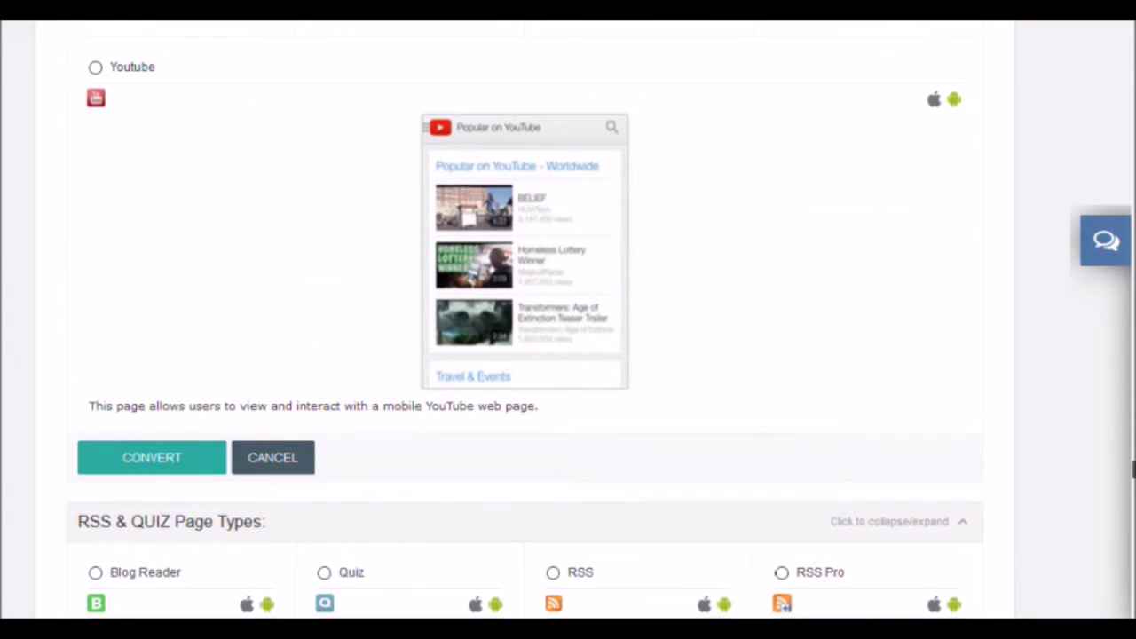
scroll(526, 319, "up", 5)
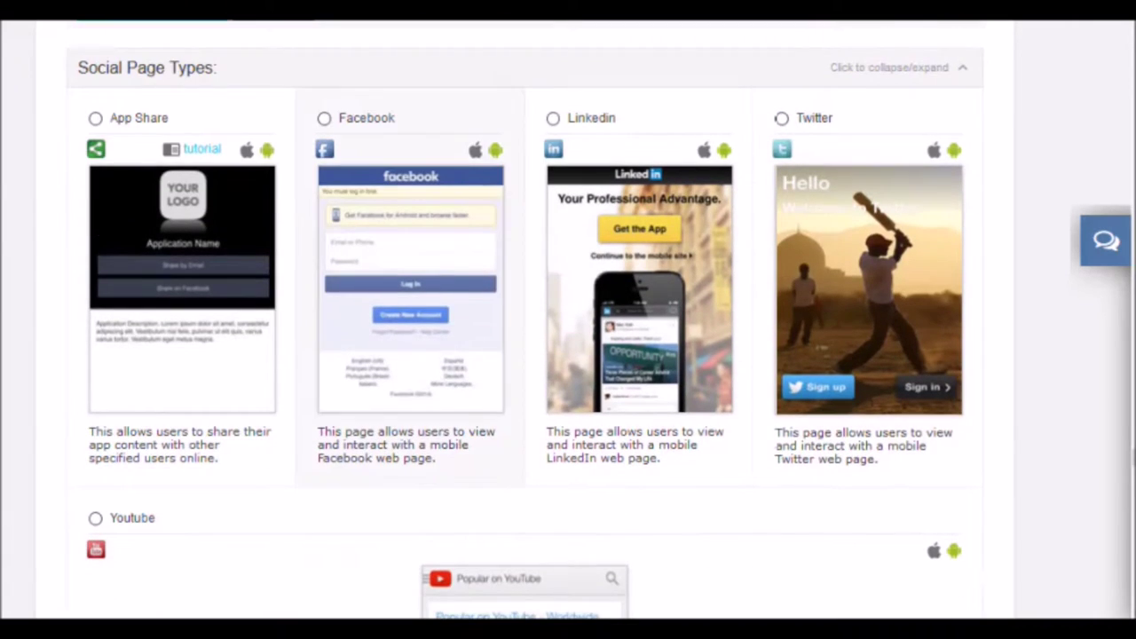
left_click(95, 118)
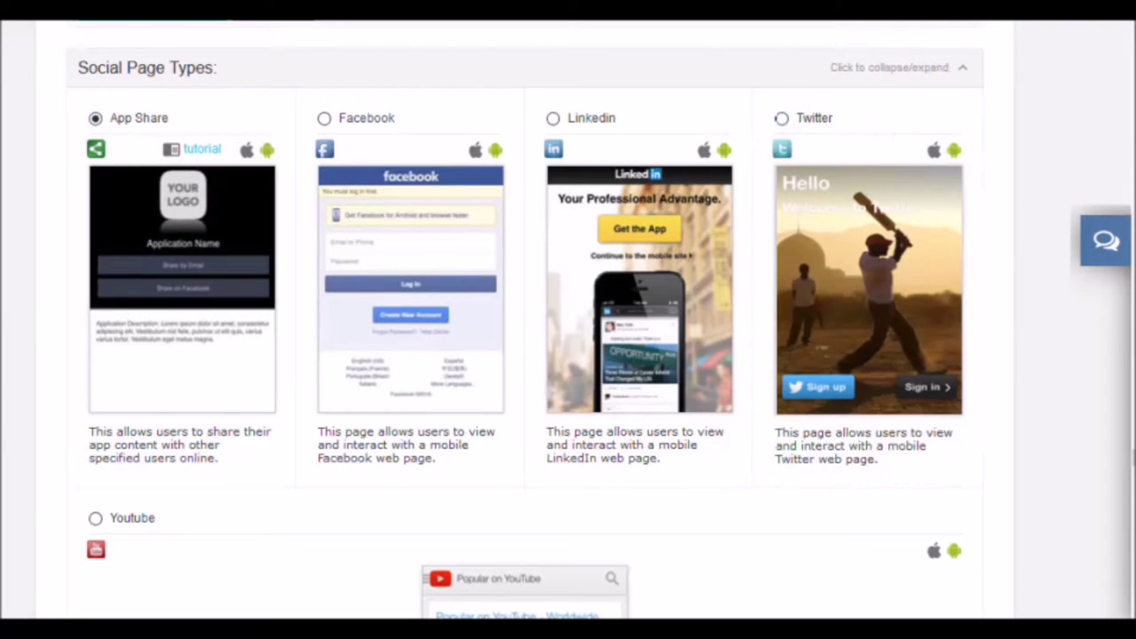
scroll(568, 320, "down", 6)
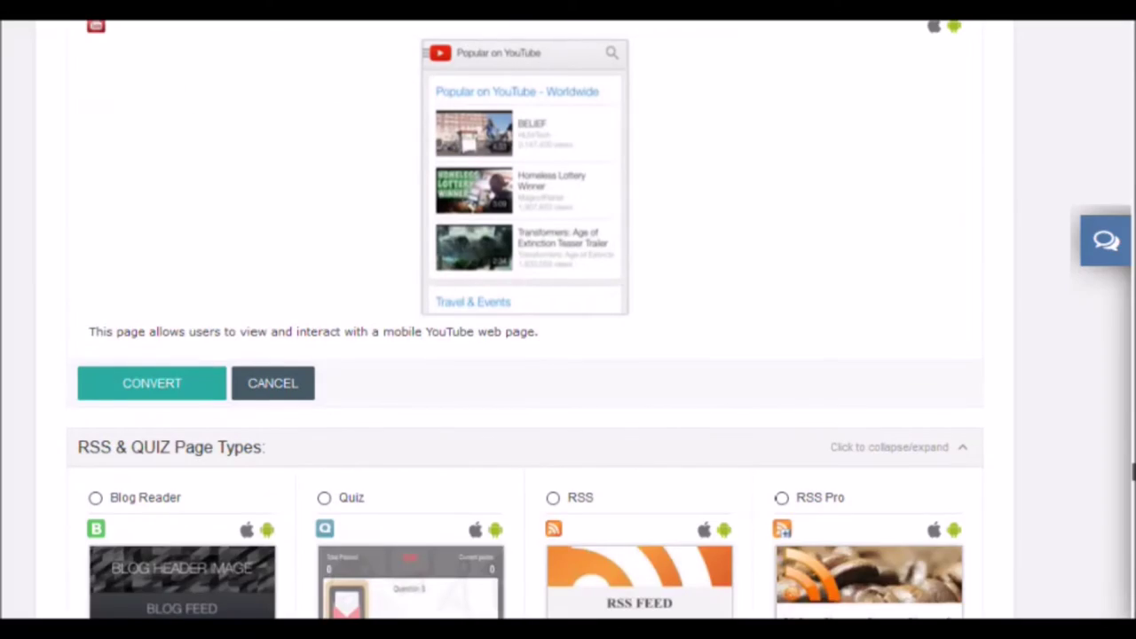
left_click(152, 382)
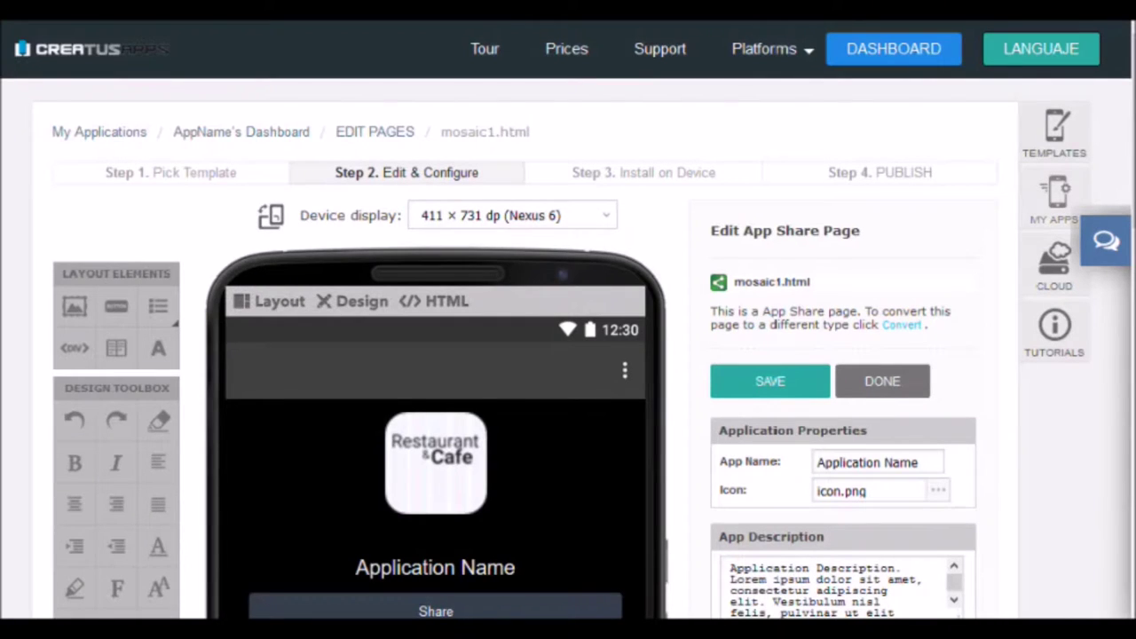
Step: Copy the whole App Description text into the Share Description of the App Share page
scroll(568, 320, "down", 2)
scroll(569, 320, "down", 2)
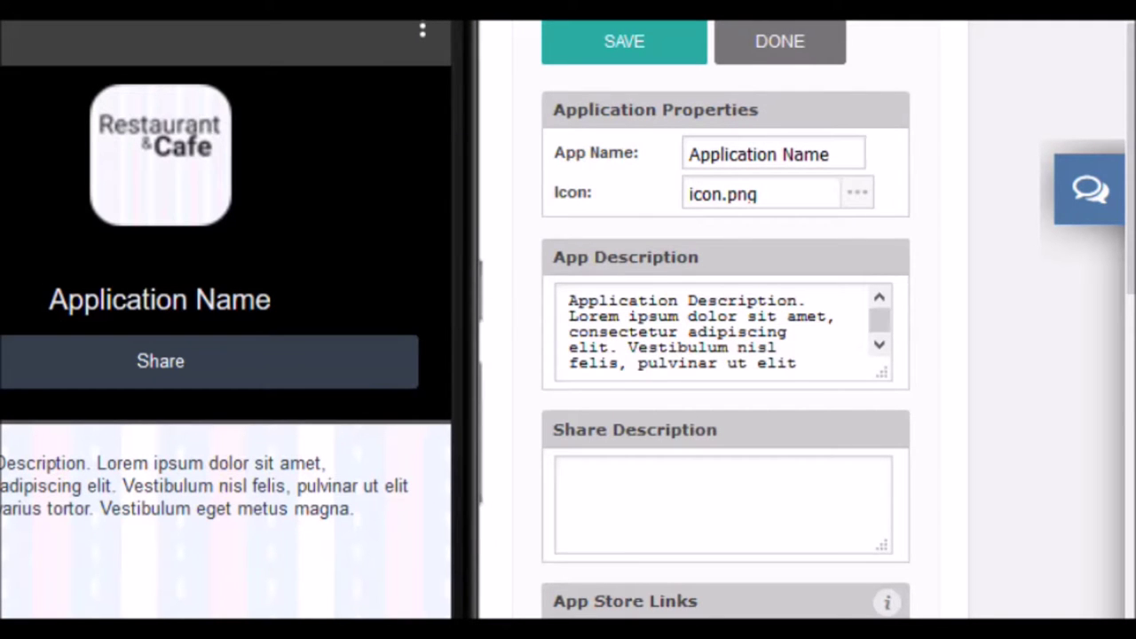
left_click_drag(569, 300, 845, 361)
key("ctrl+c")
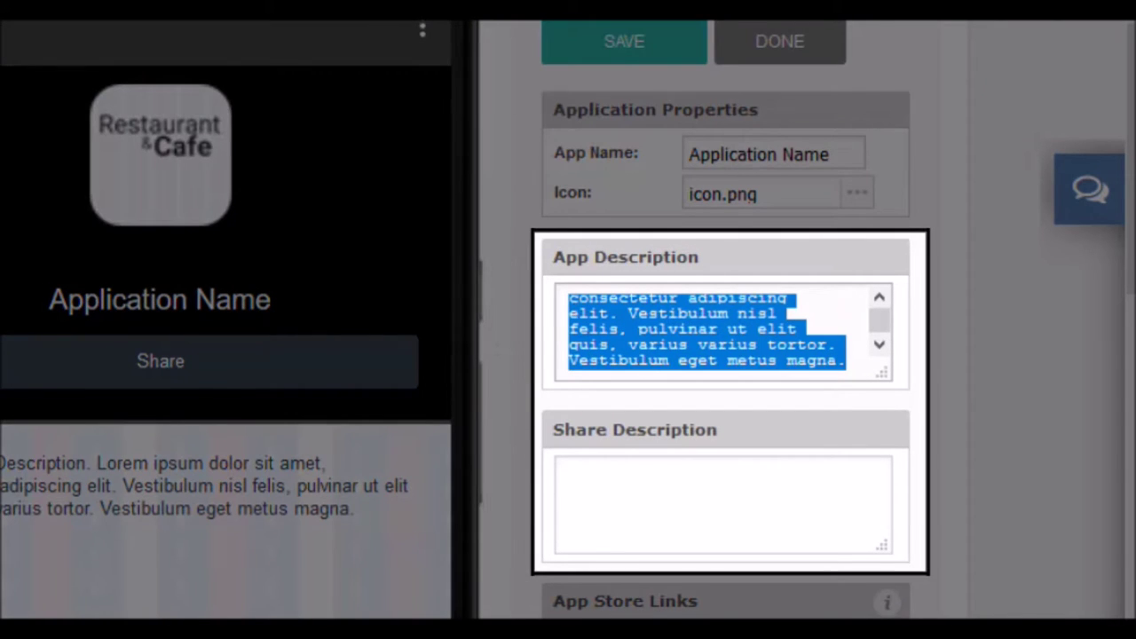
left_click(569, 475)
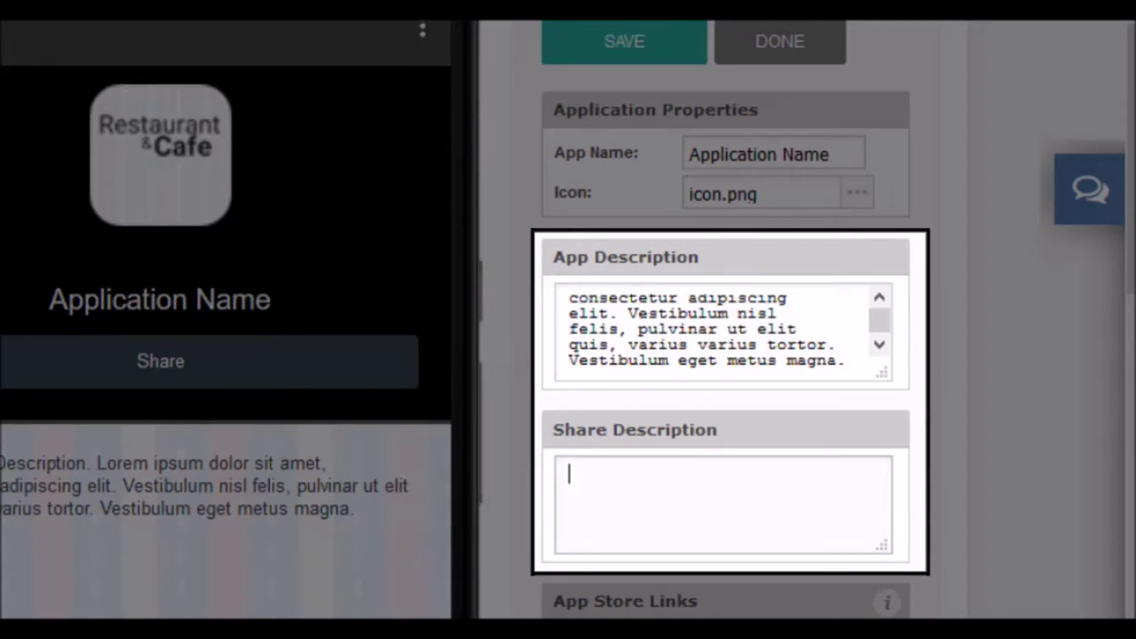
key("ctrl+v")
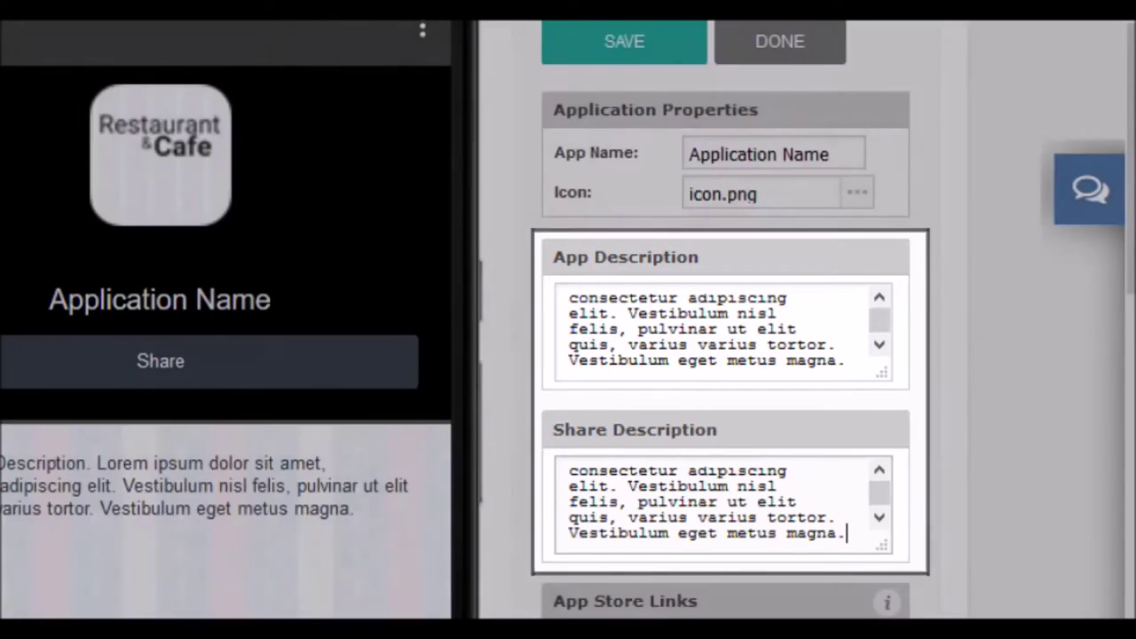
left_click_drag(879, 499, 879, 490)
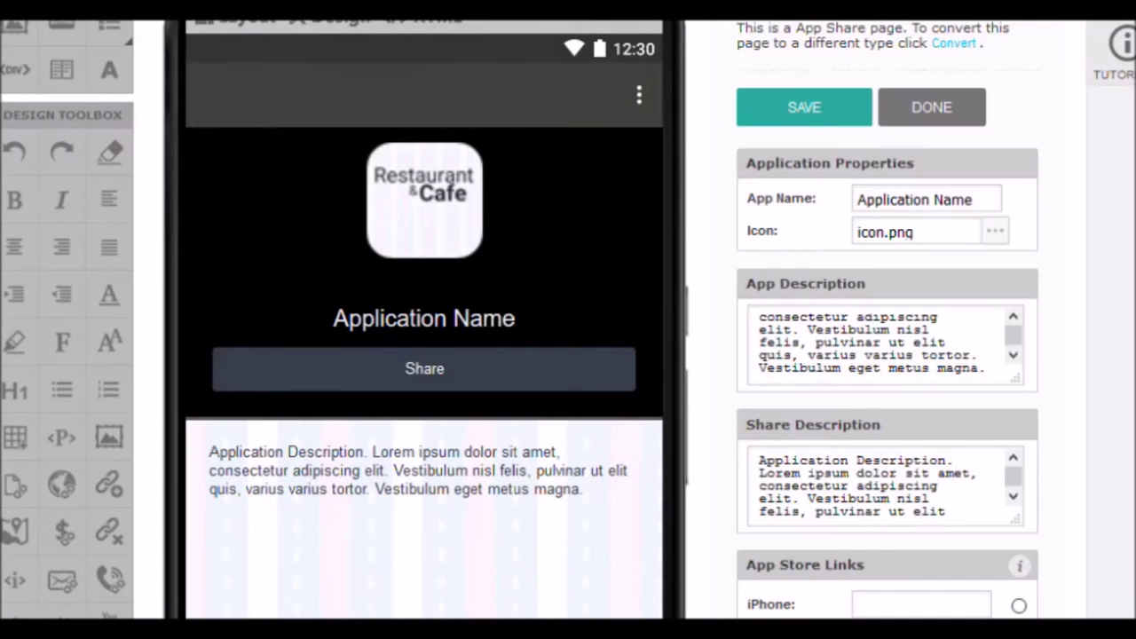
left_click(995, 231)
left_click(948, 92)
type("icon")
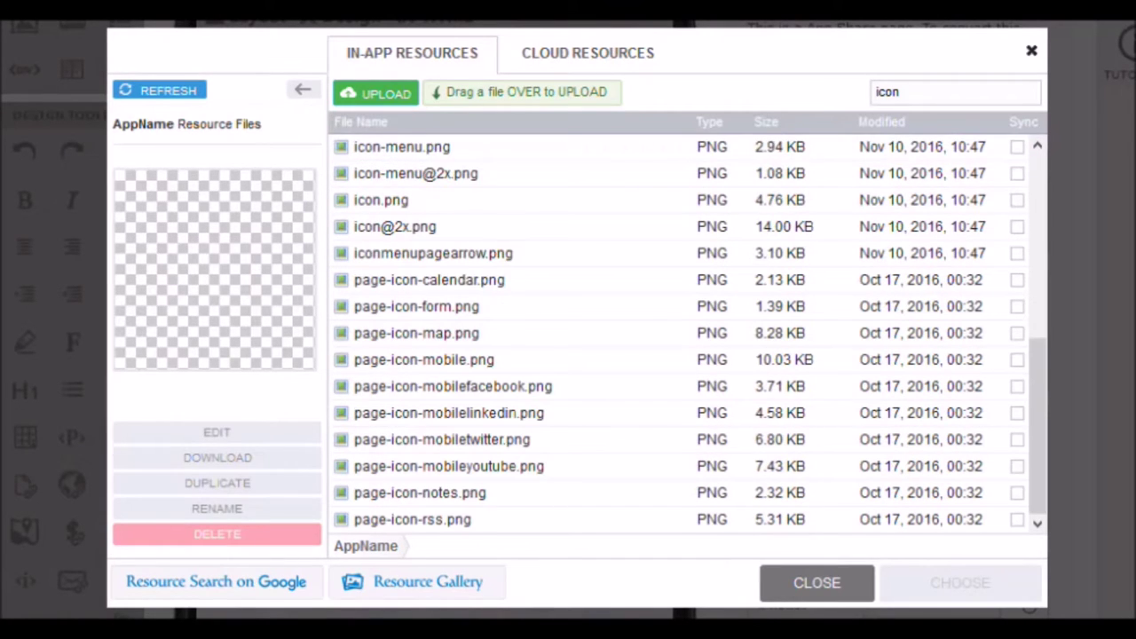
left_click(395, 227)
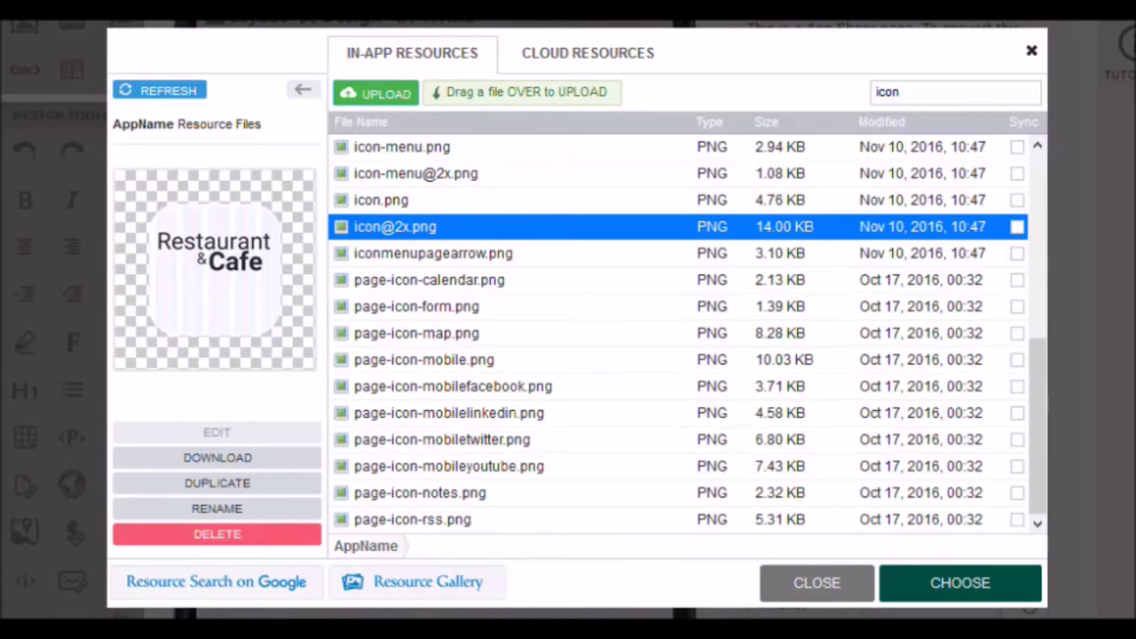
left_click(960, 582)
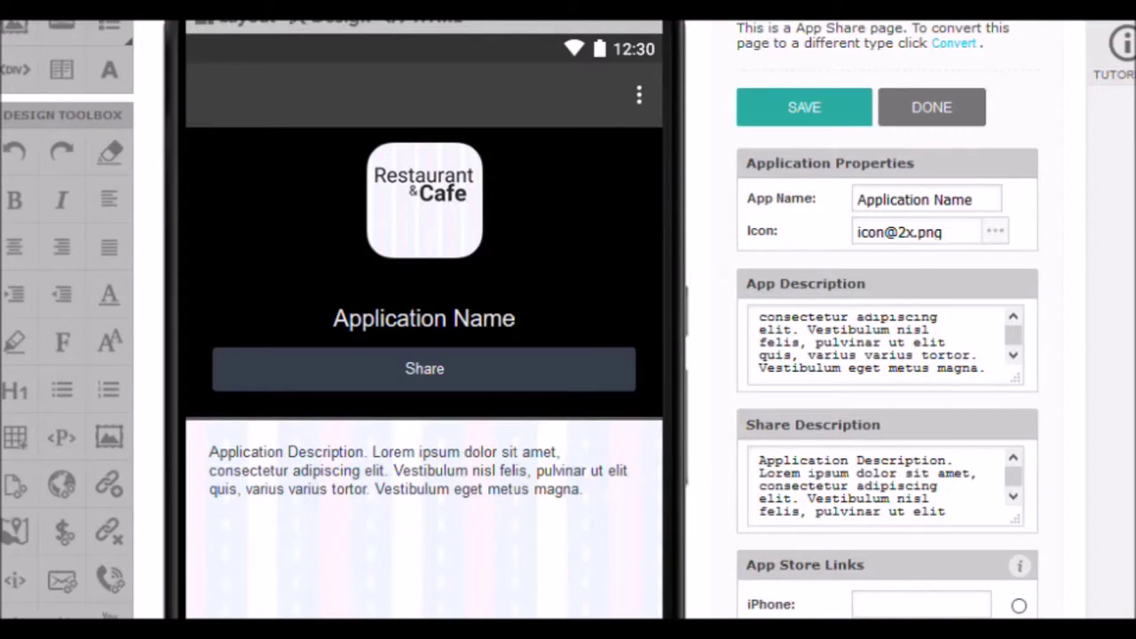
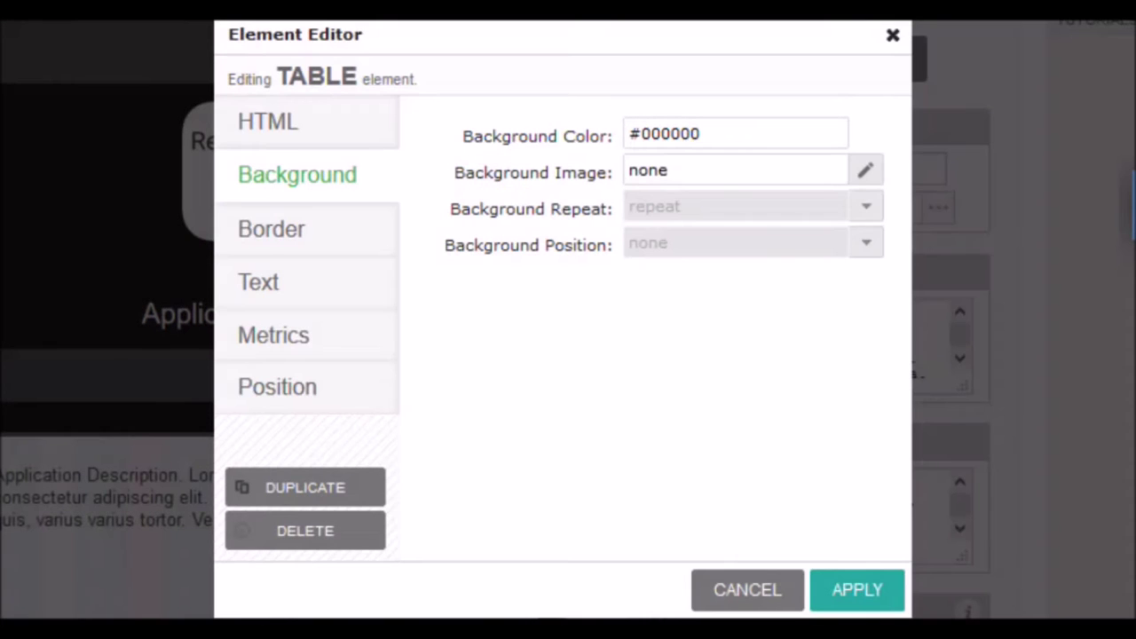
Step: Set the background colour of the table behind the app icon and name to #404040 and apply it
left_click(691, 133)
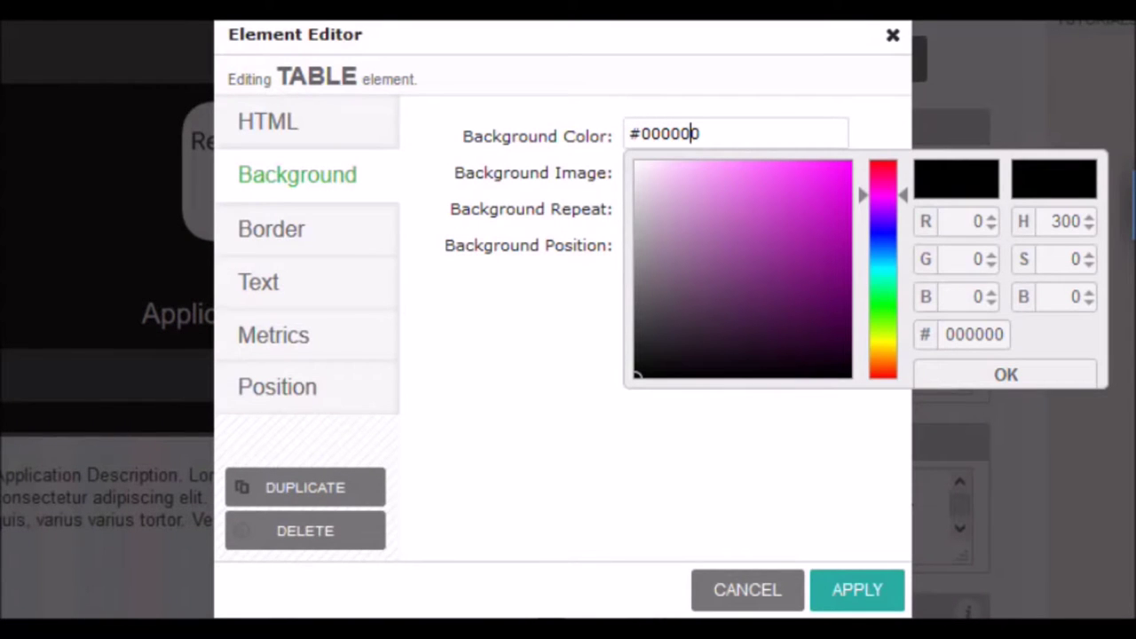
left_click(636, 310)
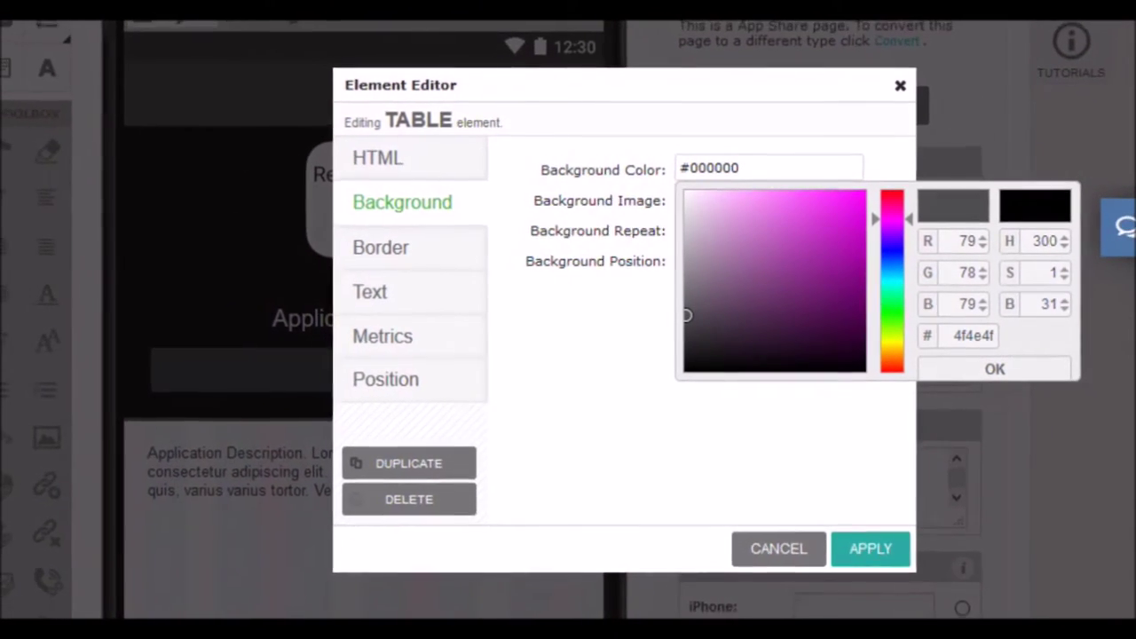
double_click(959, 335)
type("40404")
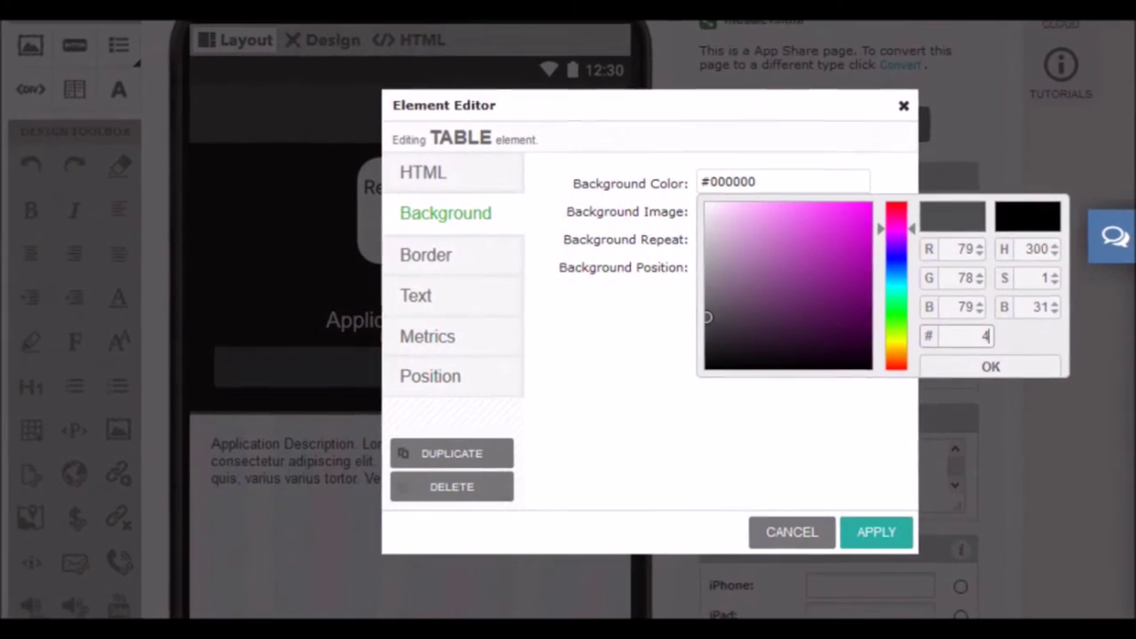
type("0")
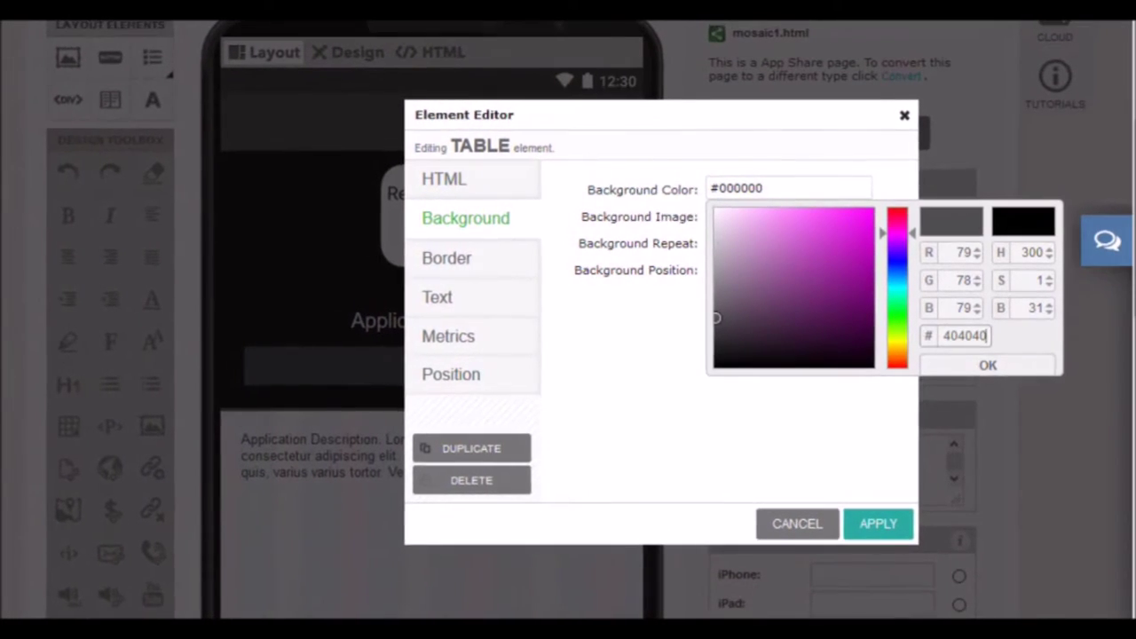
key("Return")
left_click(879, 522)
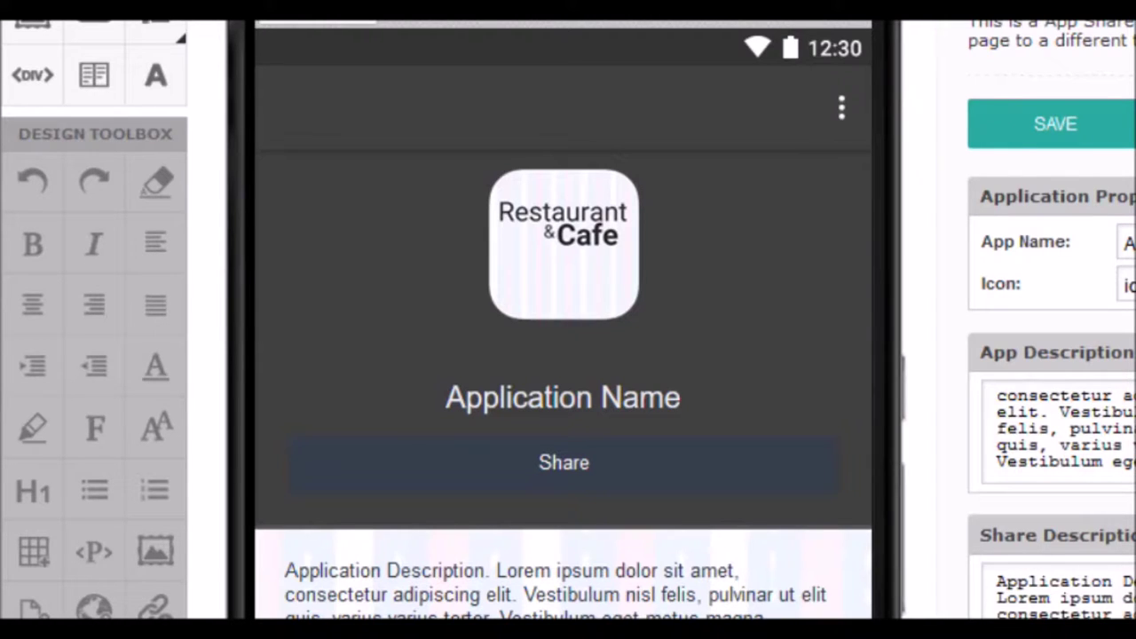
Step: Set the Share button's background colour to #404040
left_click(563, 463)
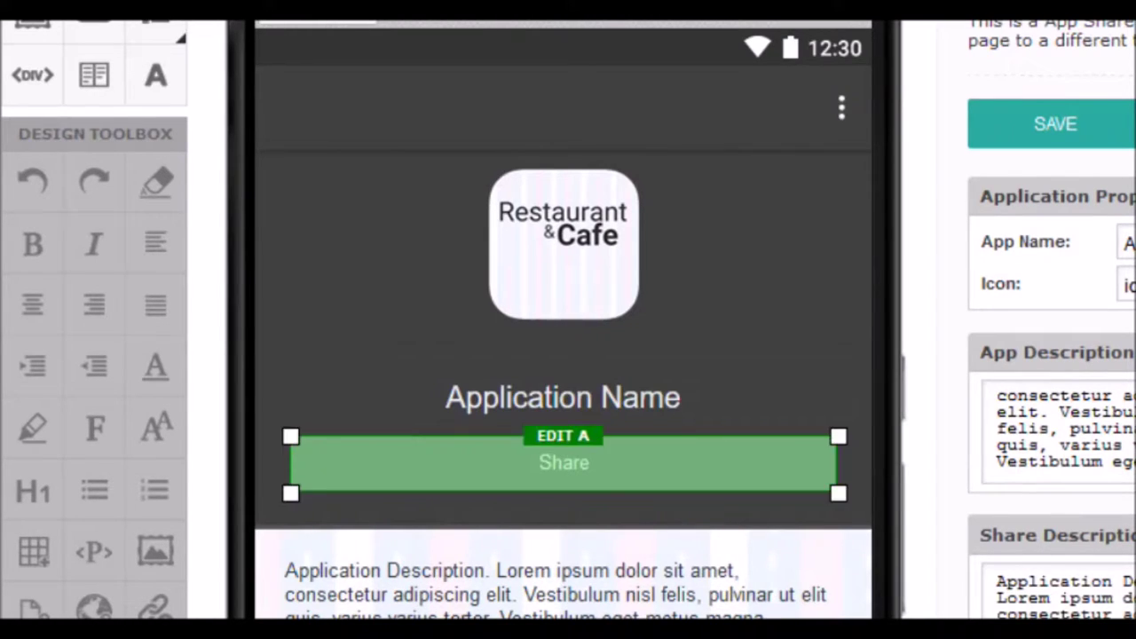
left_click(563, 436)
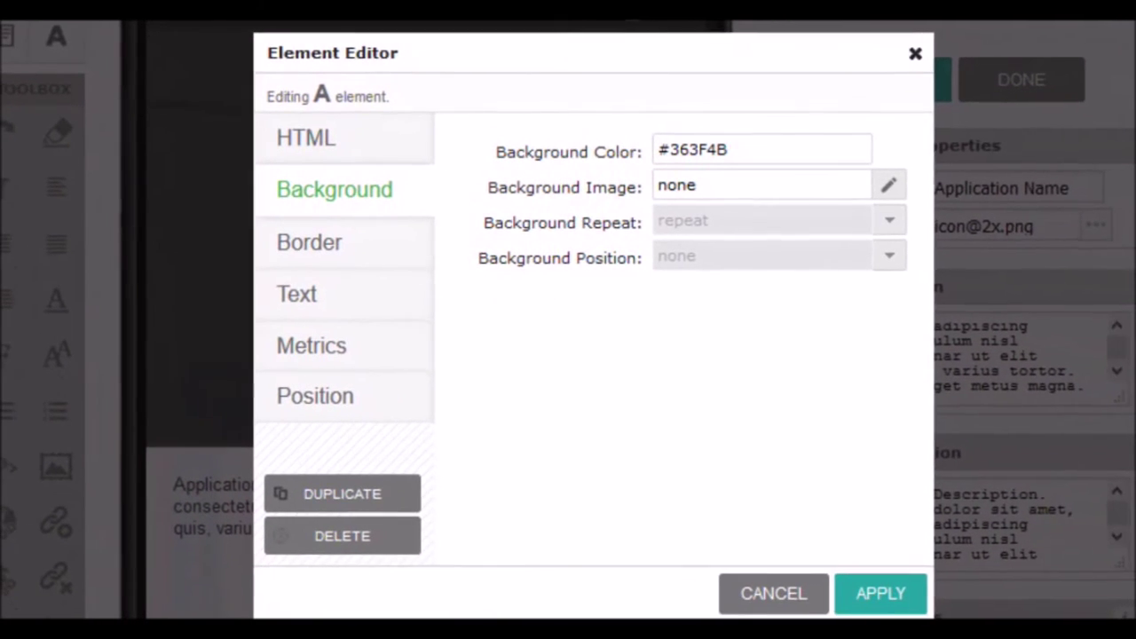
left_click_drag(728, 149, 668, 148)
type("404040")
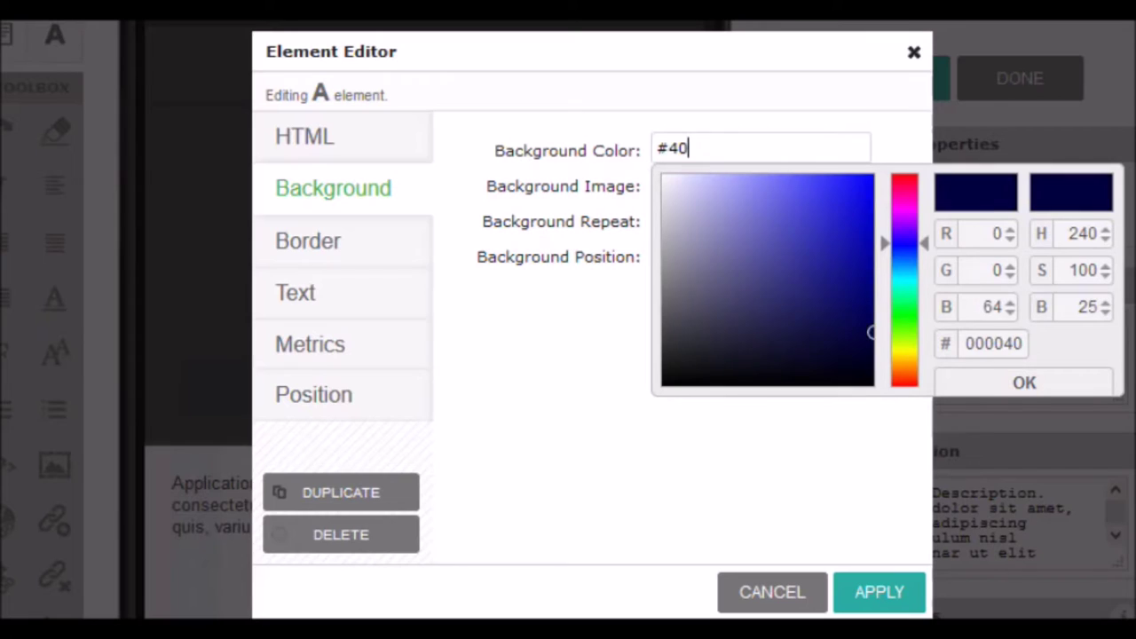
key("Return")
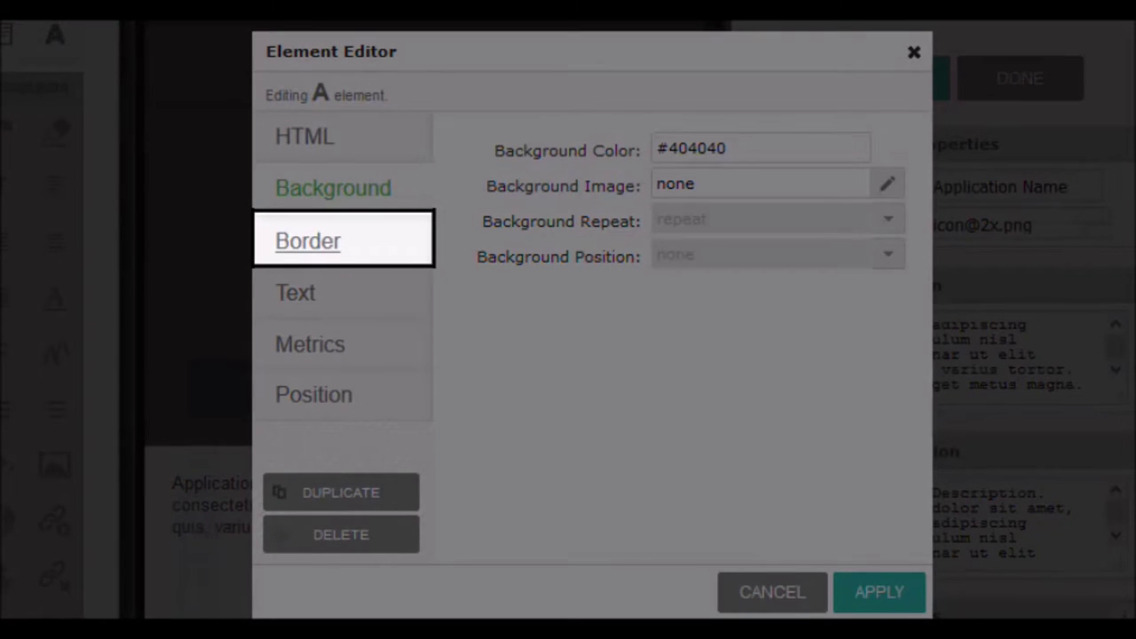
Step: Give the Share button a solid 1 px border coloured #ededed, and copy the colour's hex value
left_click(307, 240)
left_click(888, 147)
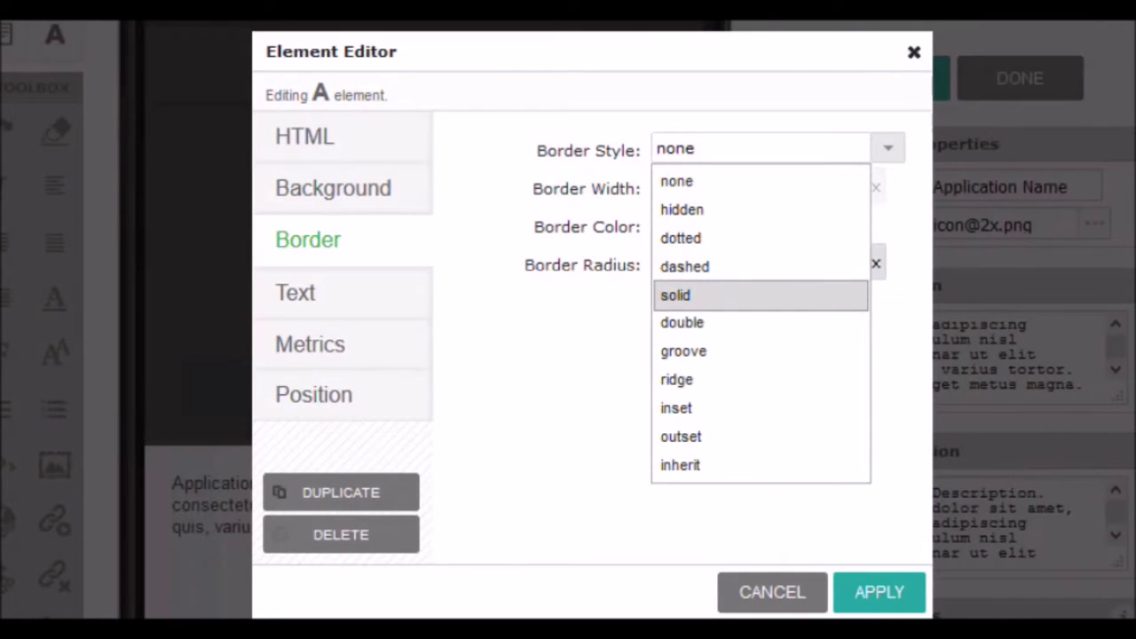
left_click(760, 295)
left_click(835, 181)
left_click(813, 223)
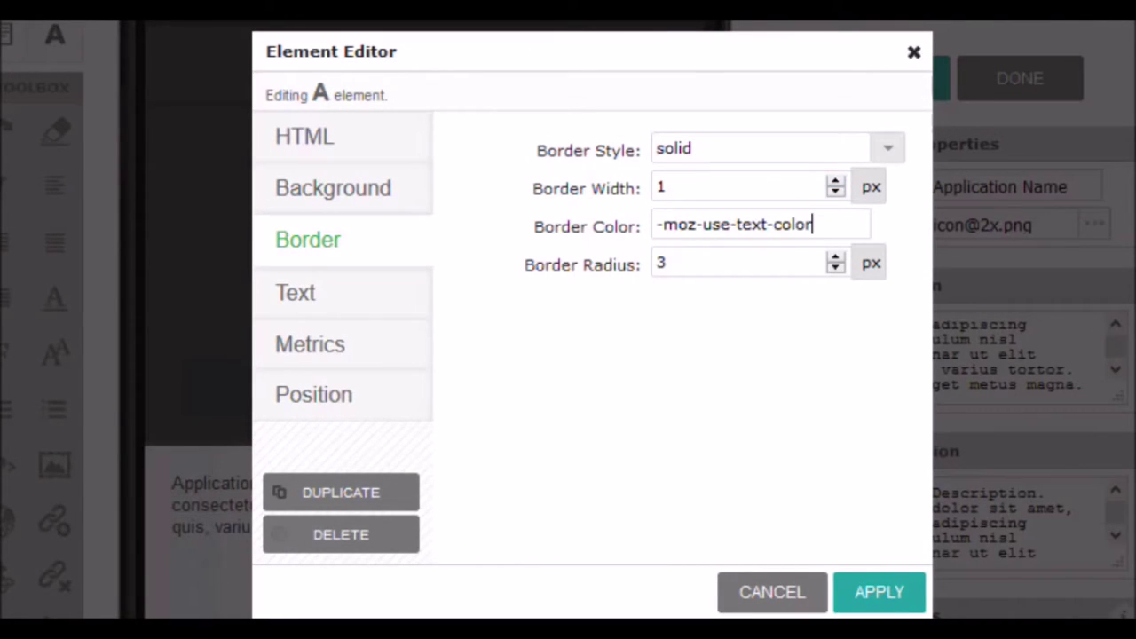
left_click(733, 225)
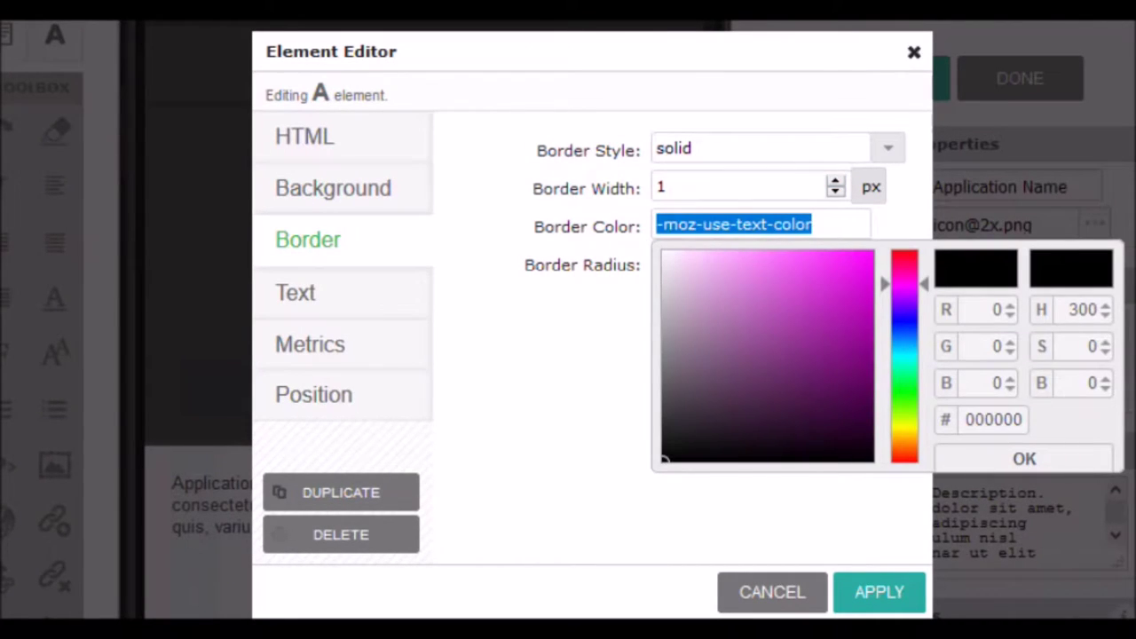
left_click(669, 279)
left_click_drag(669, 279, 665, 265)
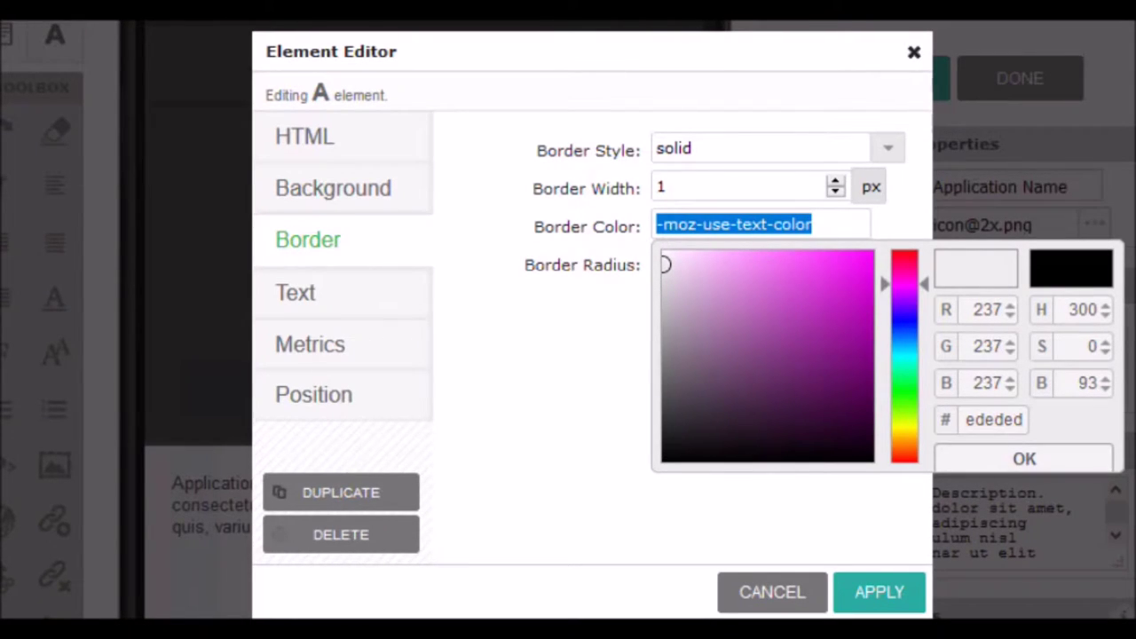
double_click(994, 419)
key("ctrl+c")
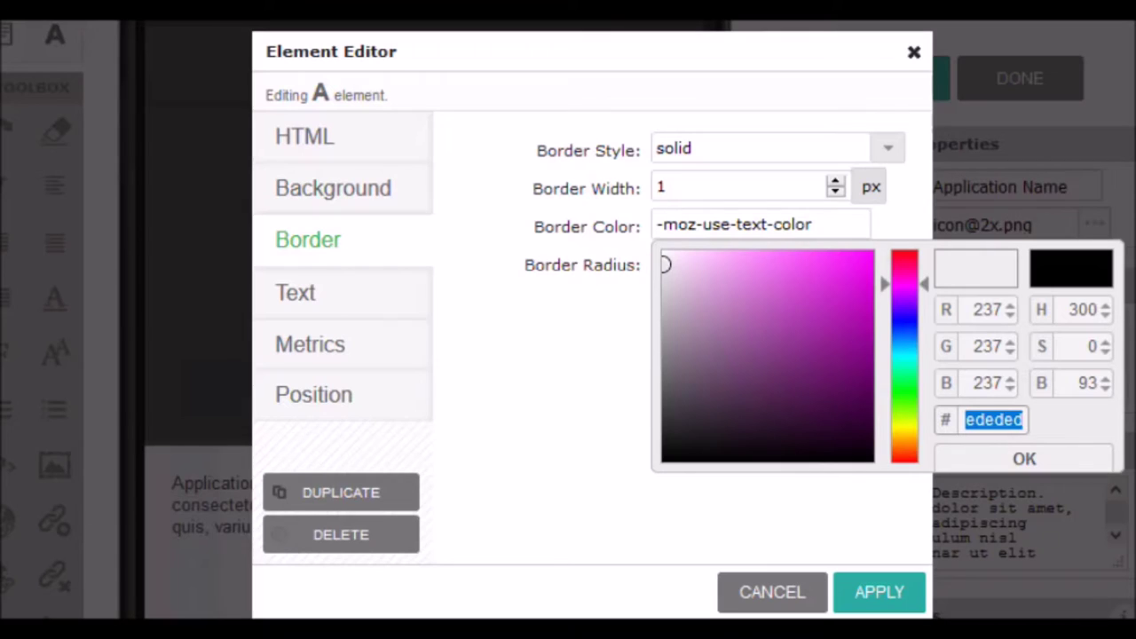
left_click(1025, 458)
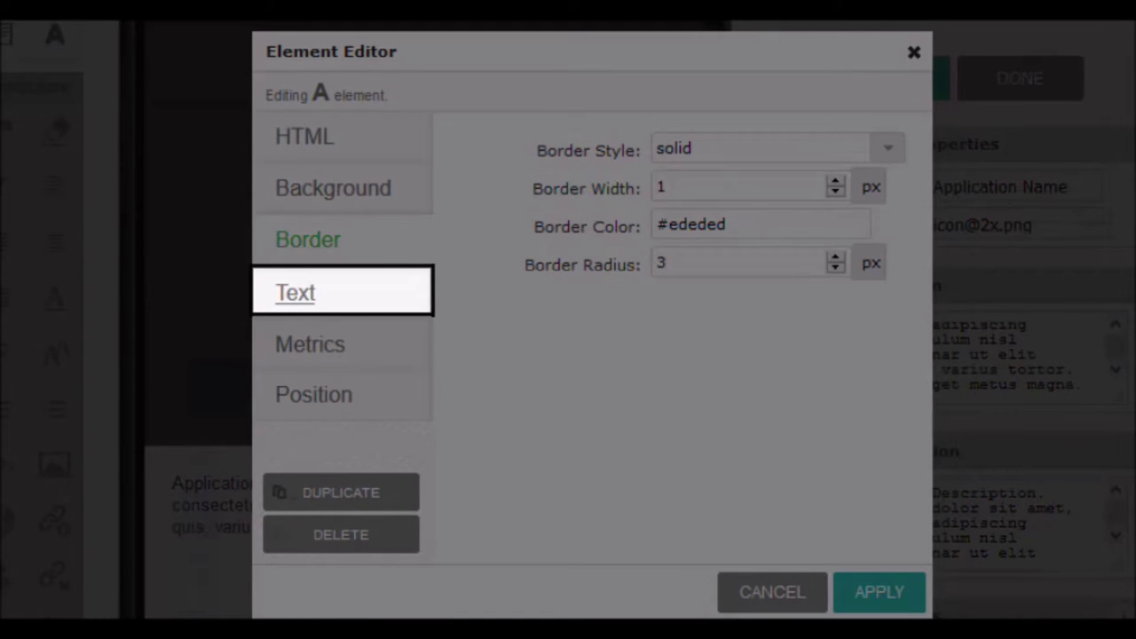
Step: Set the Share button's text colour to #ededed by pasting the copied hex value and adding the missing # prefix
left_click(296, 292)
left_click(761, 148)
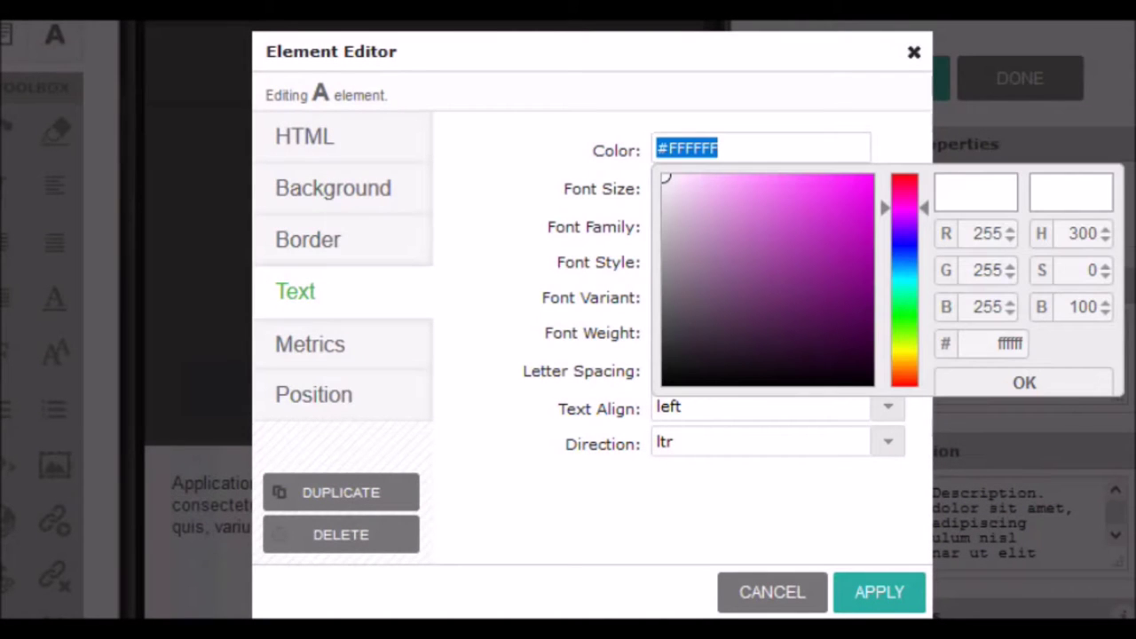
key("ctrl+v")
left_click(657, 148)
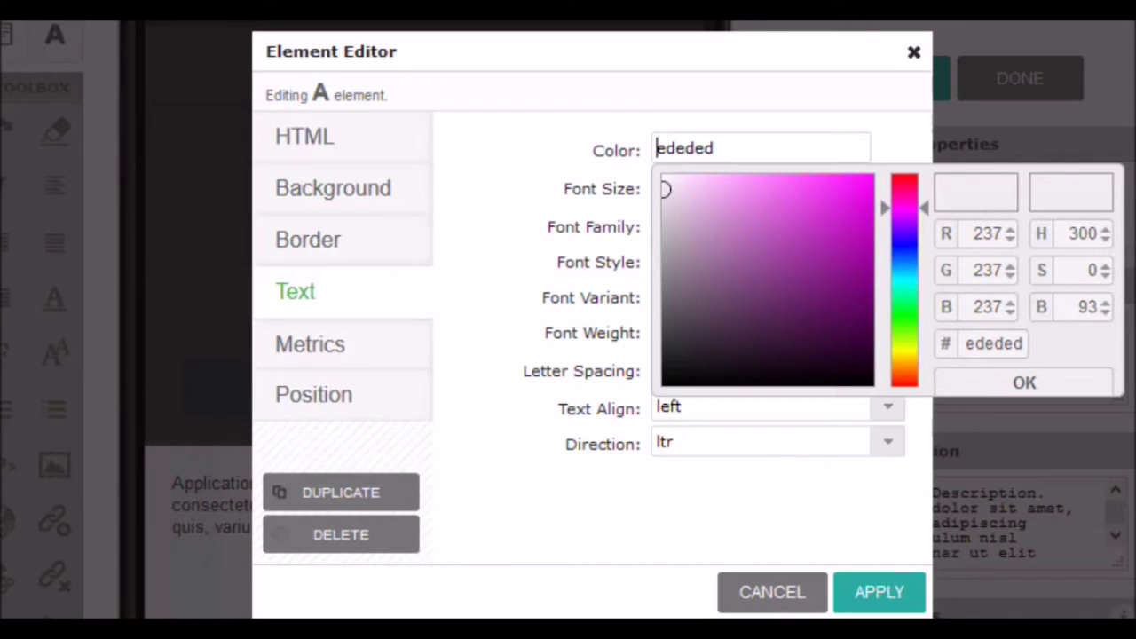
type("h")
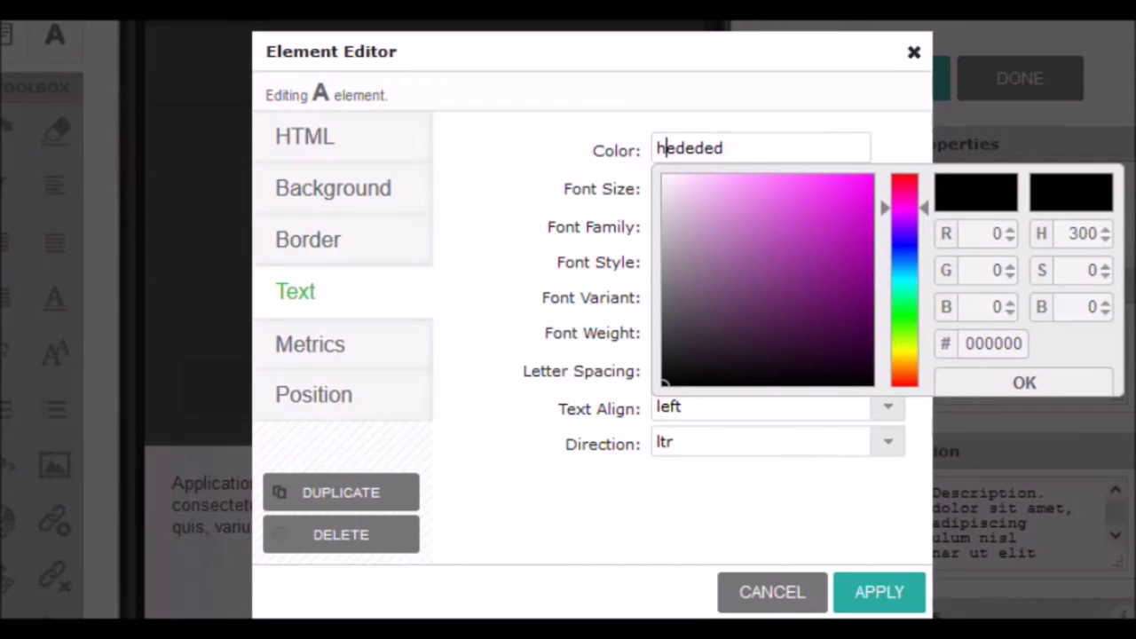
key("BackSpace")
type("#")
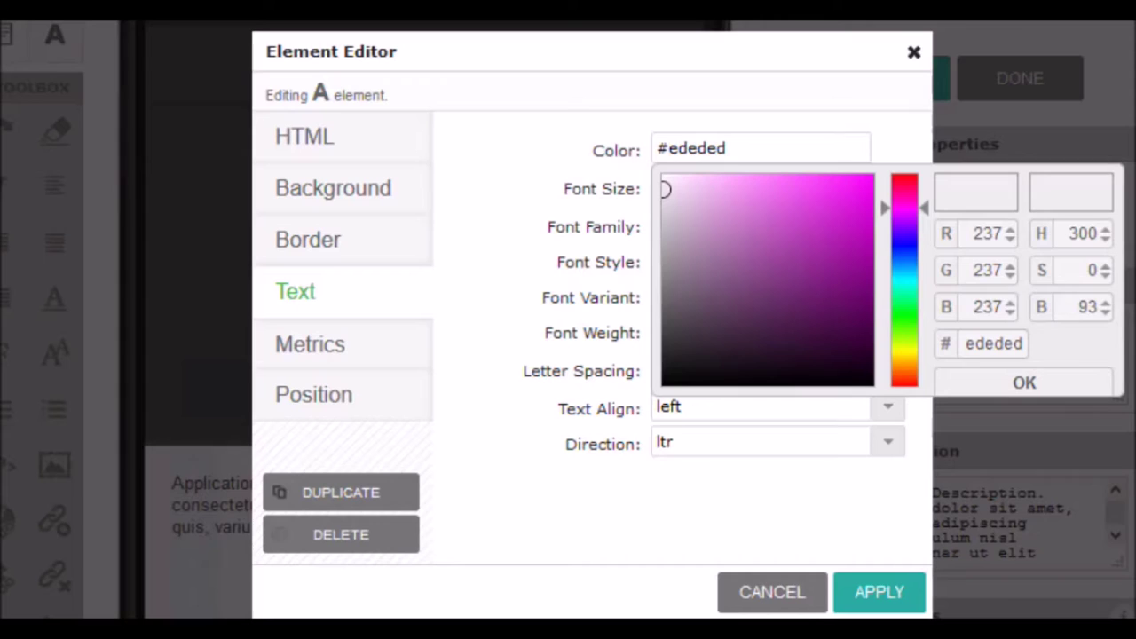
key("Return")
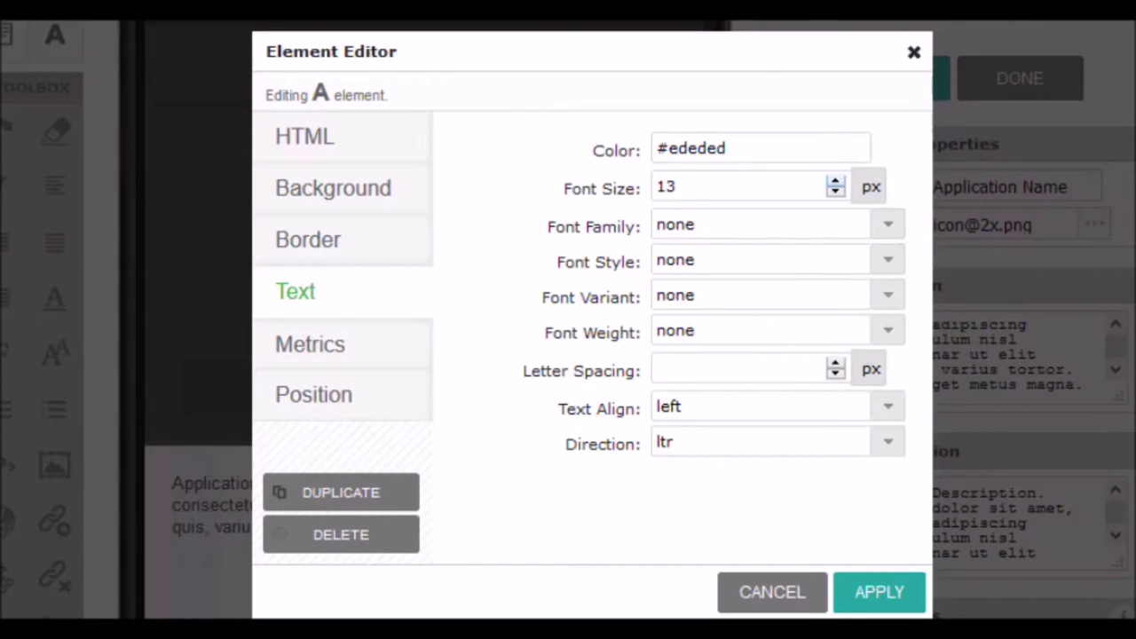
Step: Set the Share button's font size to 18 px and its font weight to bold
key("Tab")
type("18")
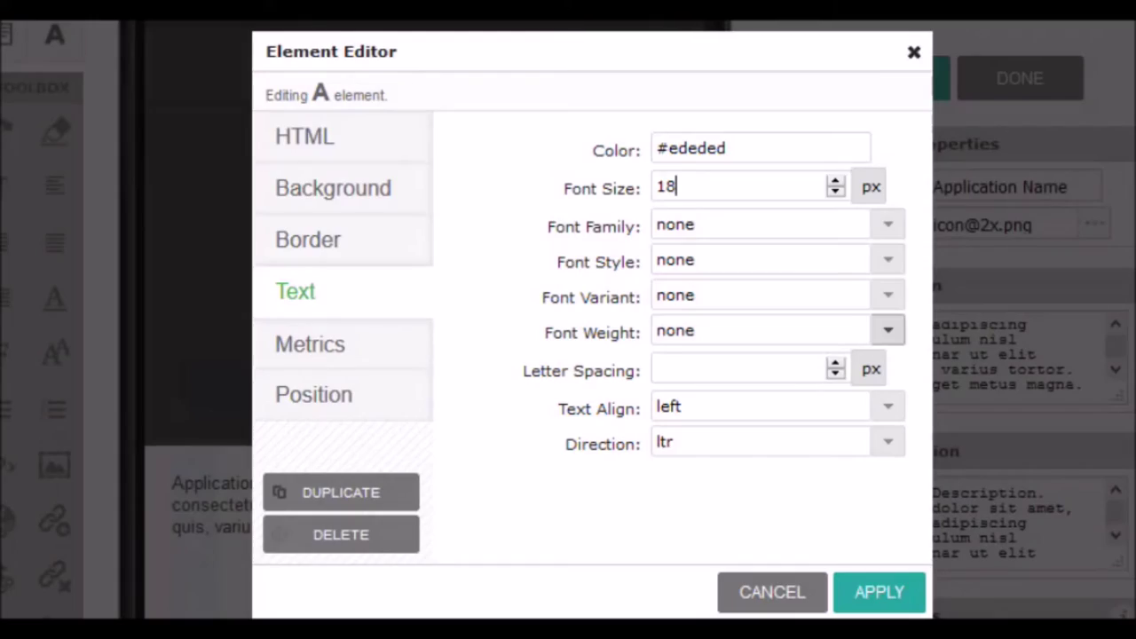
left_click(888, 330)
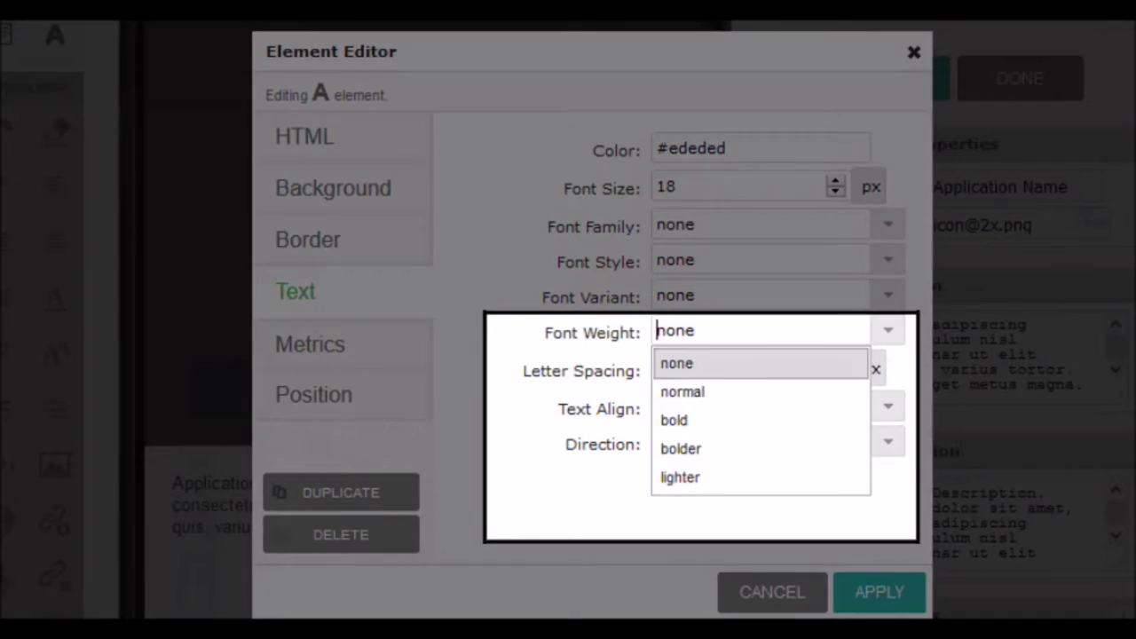
left_click(761, 421)
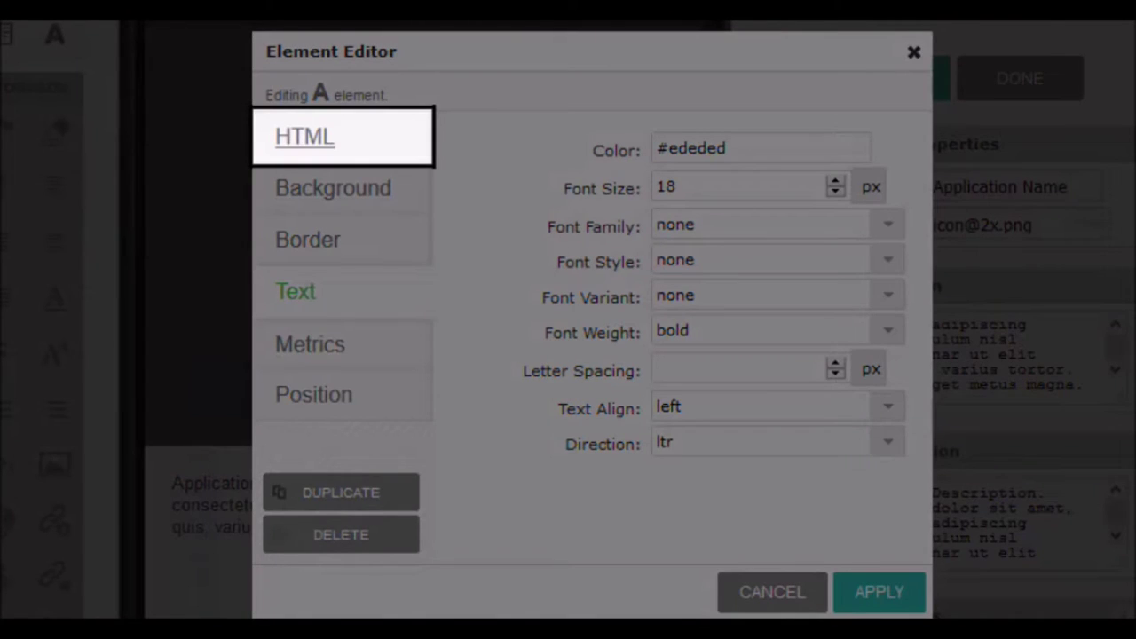
Step: Change the Share button's label to "Share App"
left_click(304, 137)
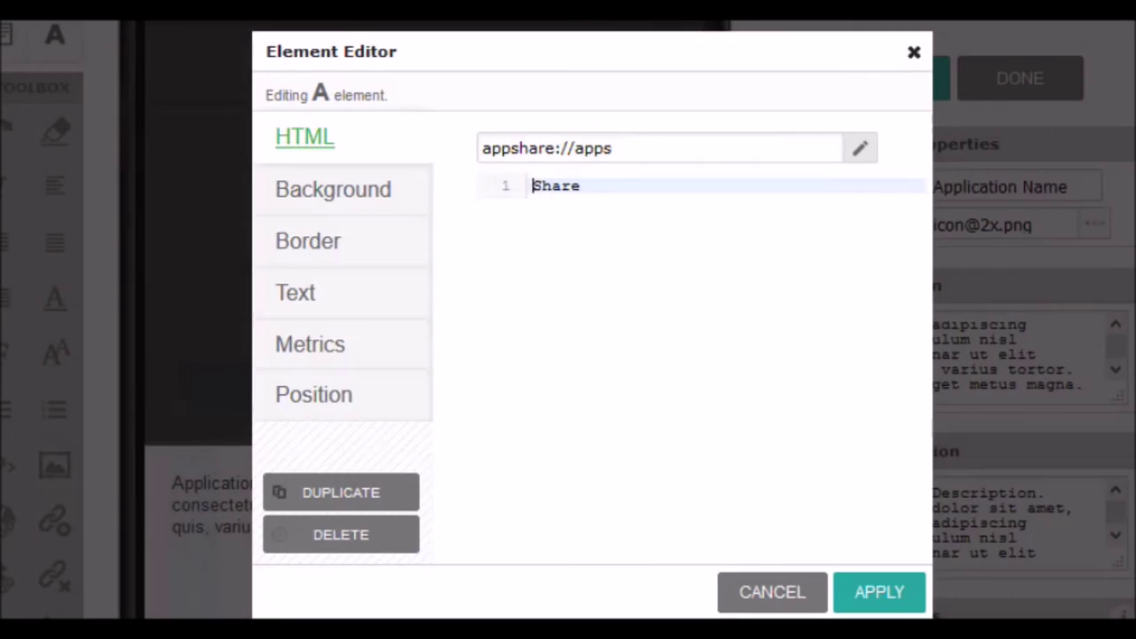
left_click(581, 185)
type("App")
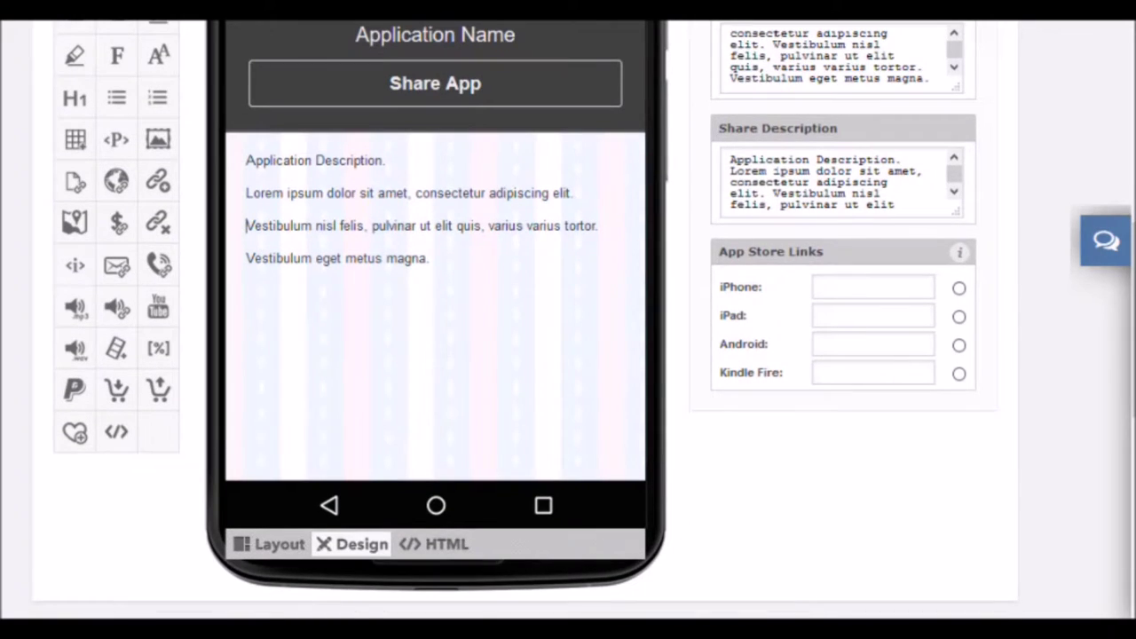
left_click(819, 345)
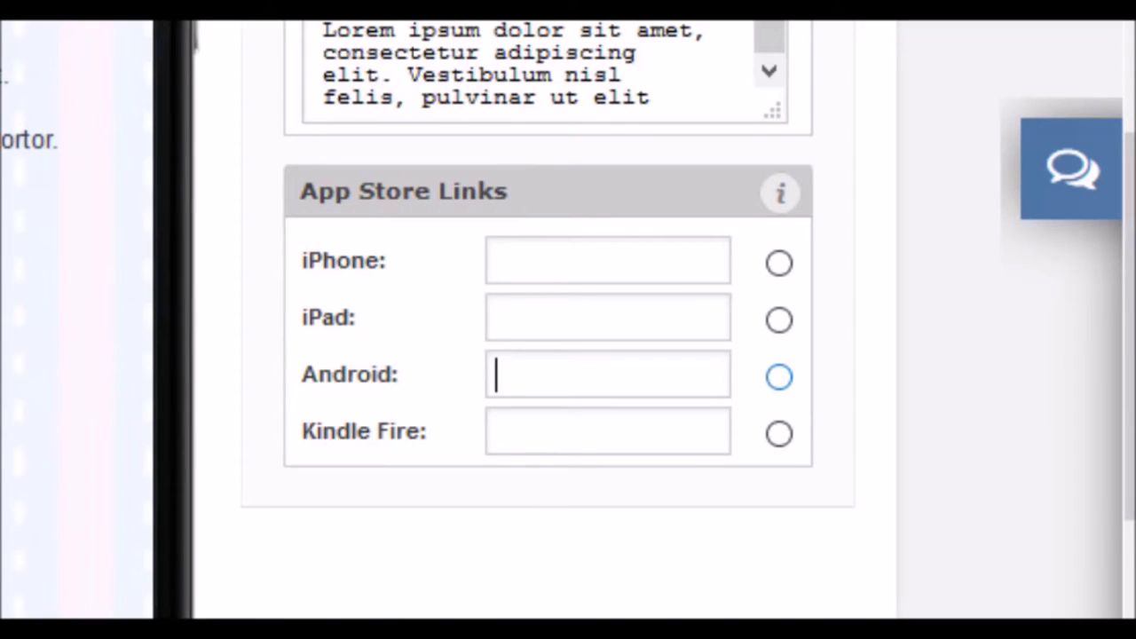
left_click(779, 377)
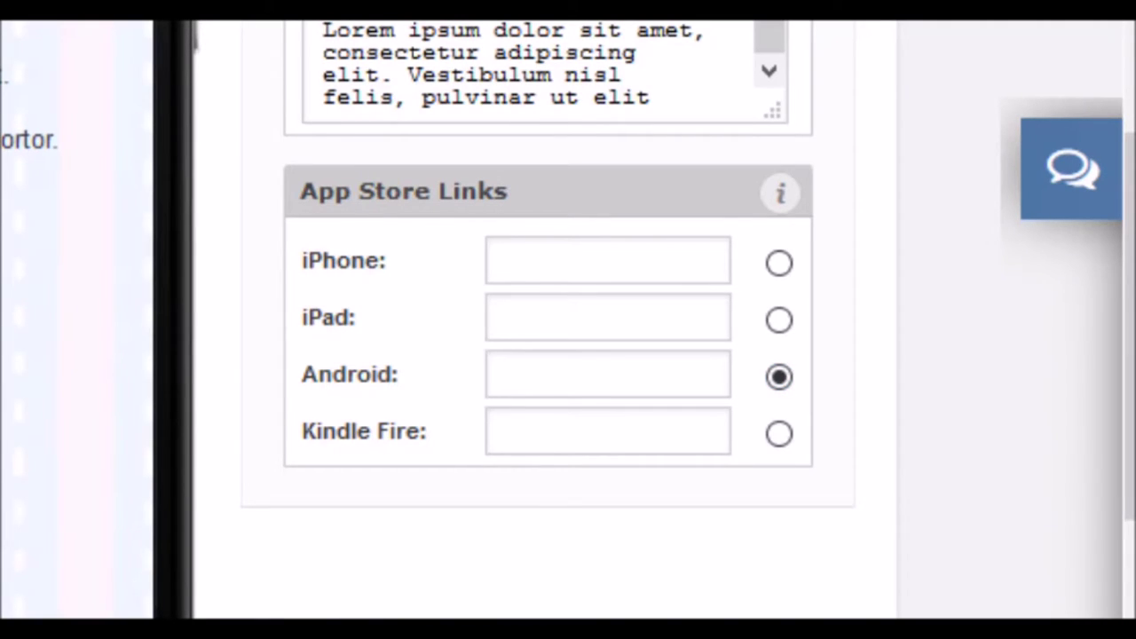
type("https")
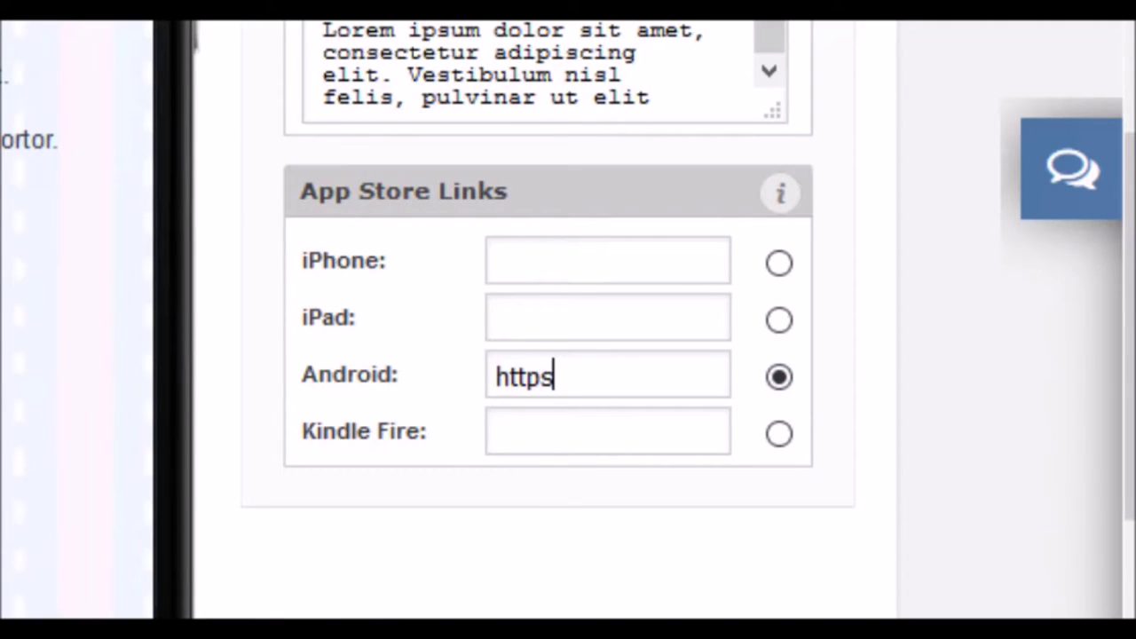
type("://googlep")
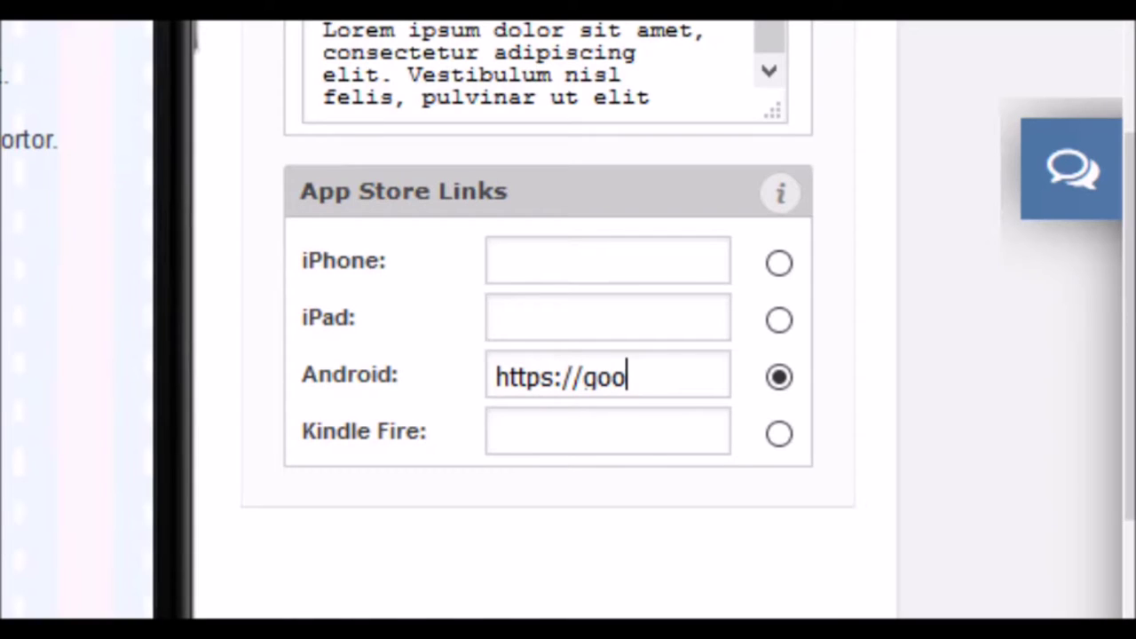
type("lay....")
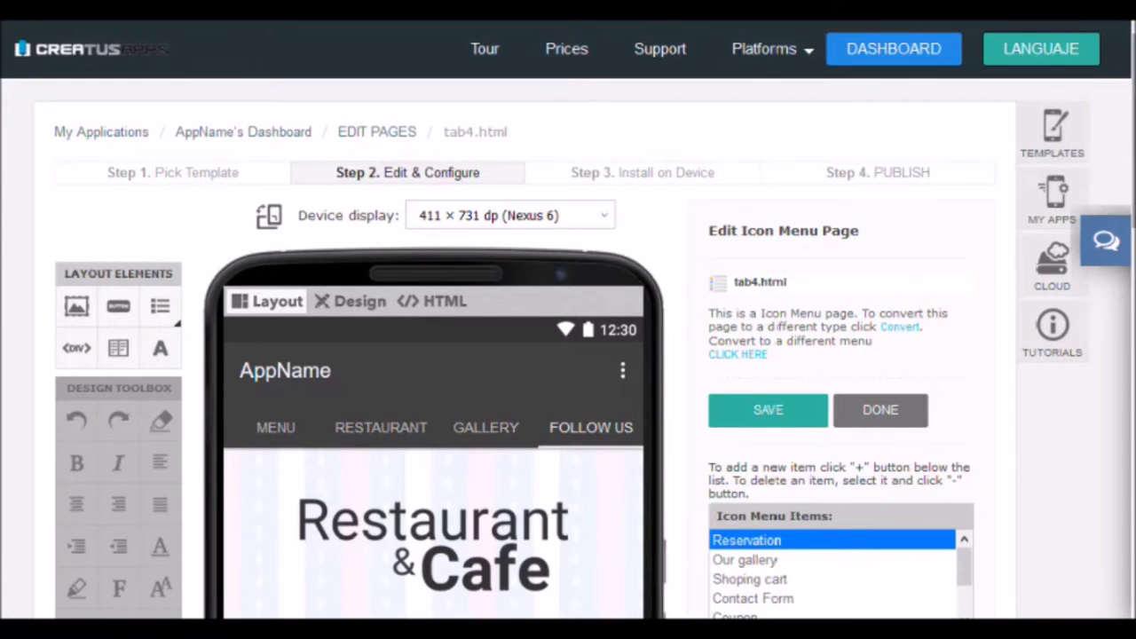
Step: Retitle the "Our gallery" item of the tab4.html icon menu as "Share App" and keep its link to mosaic1.html
scroll(568, 355, "down", 4)
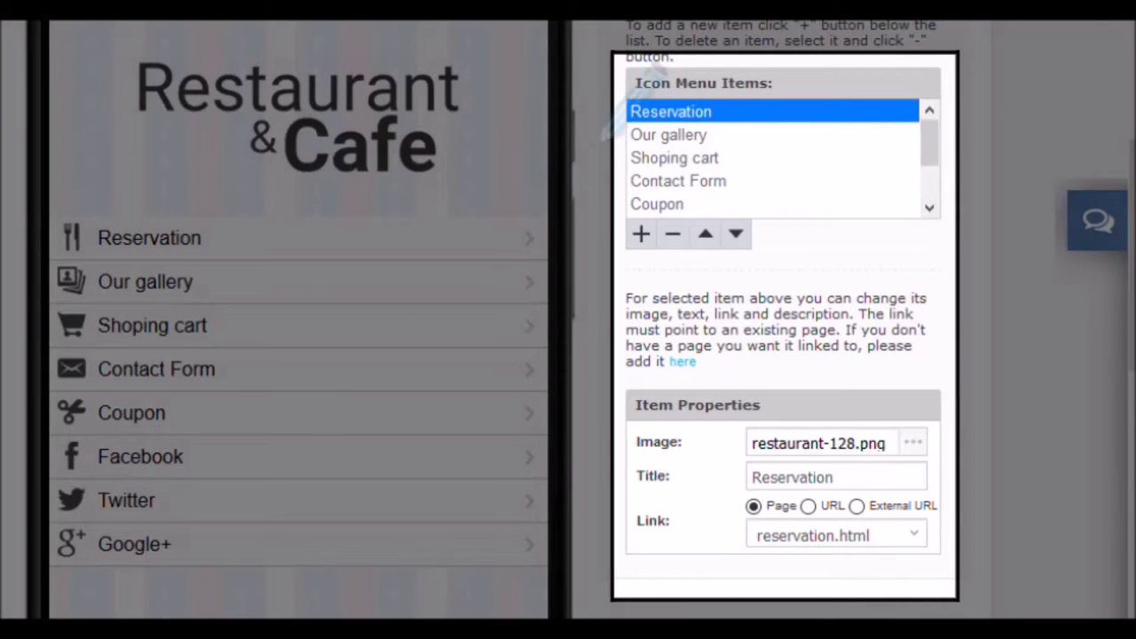
left_click(668, 134)
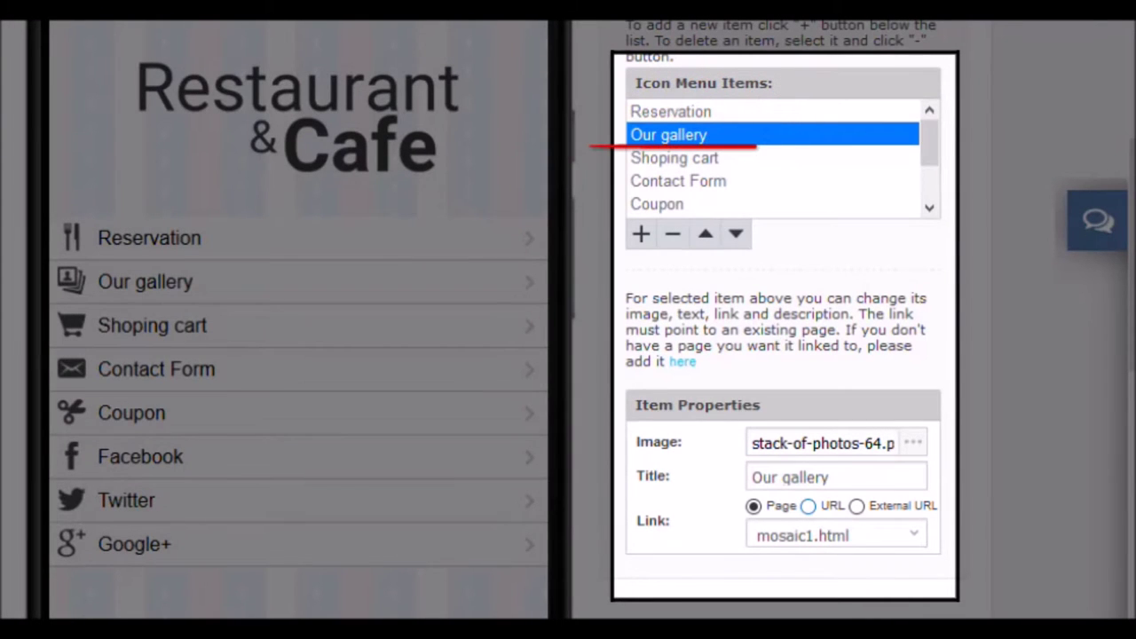
left_click_drag(831, 477, 752, 477)
type("Schre")
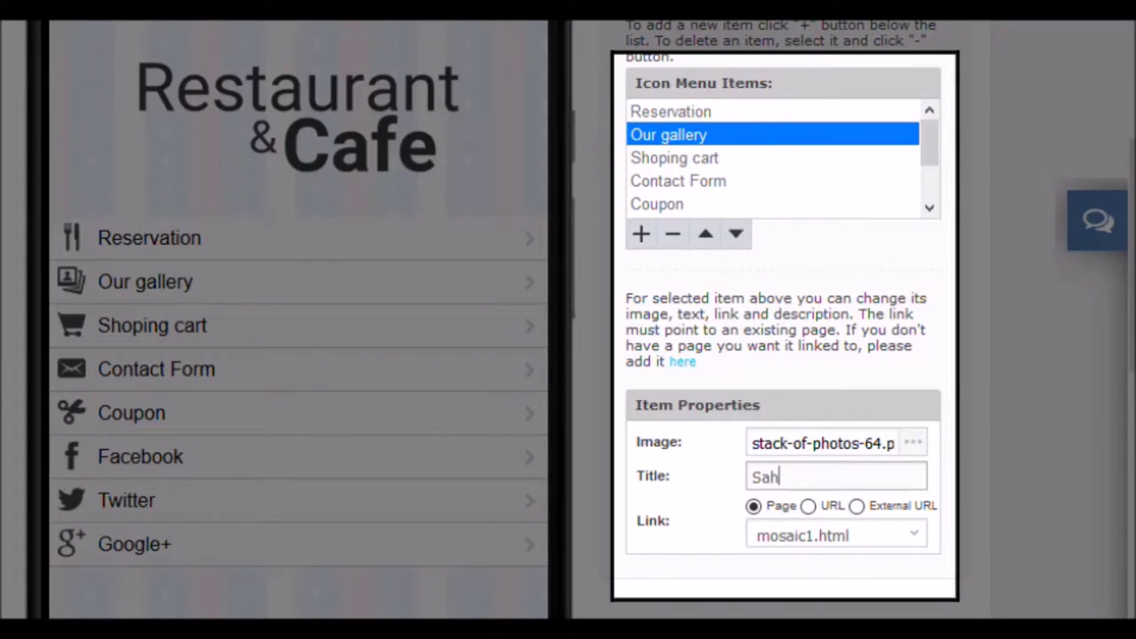
key("BackSpace")
key("BackSpace")
key("BackSpace")
key("BackSpace")
type("hare App")
left_click(836, 535)
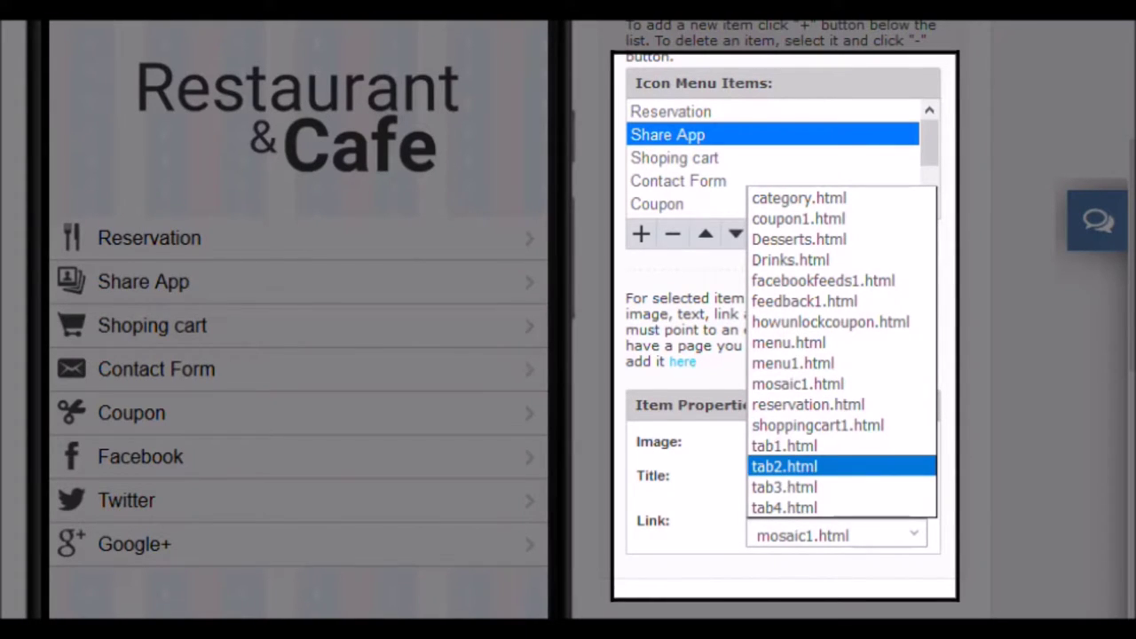
key("Escape")
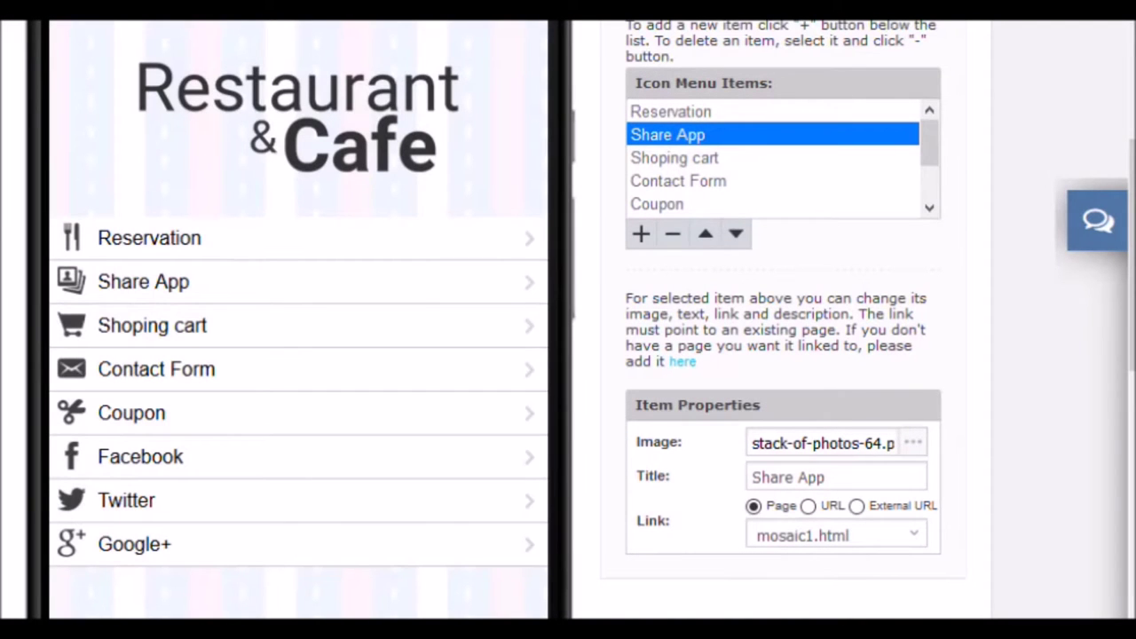
Step: Find the in-app resources matching "share" and set sharethis-64.png as the Share App item's image
left_click(912, 442)
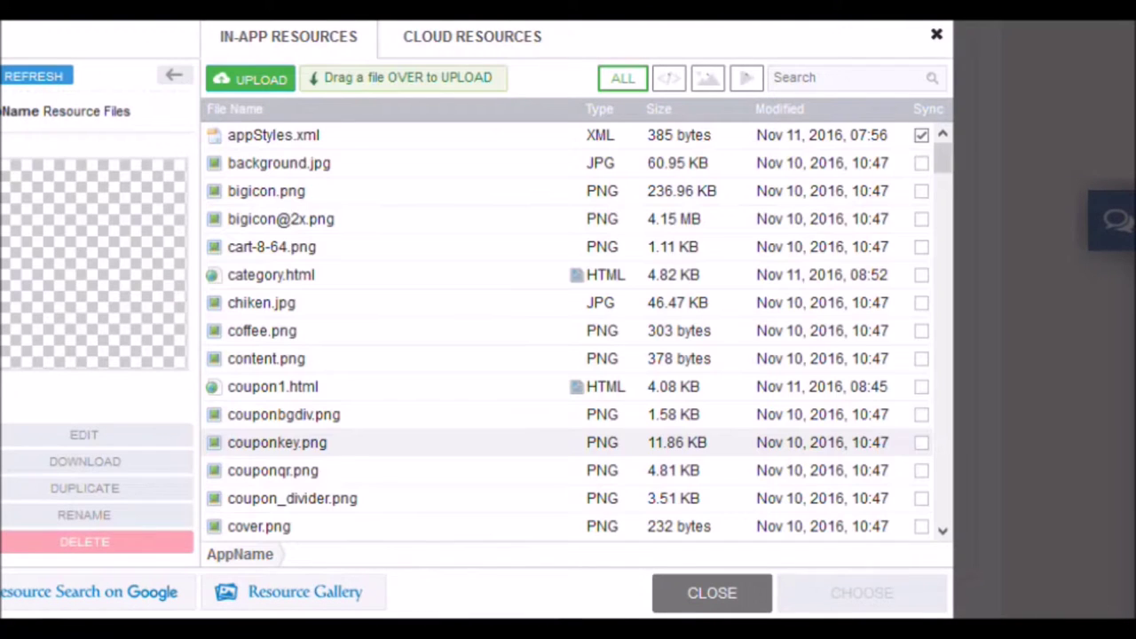
type("share")
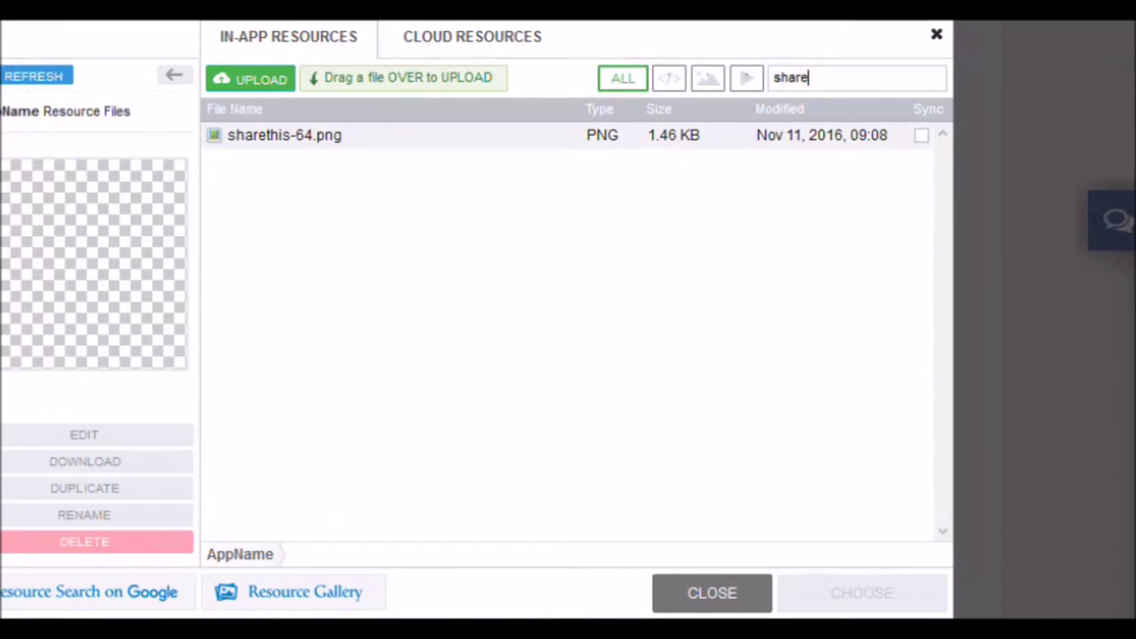
left_click(284, 135)
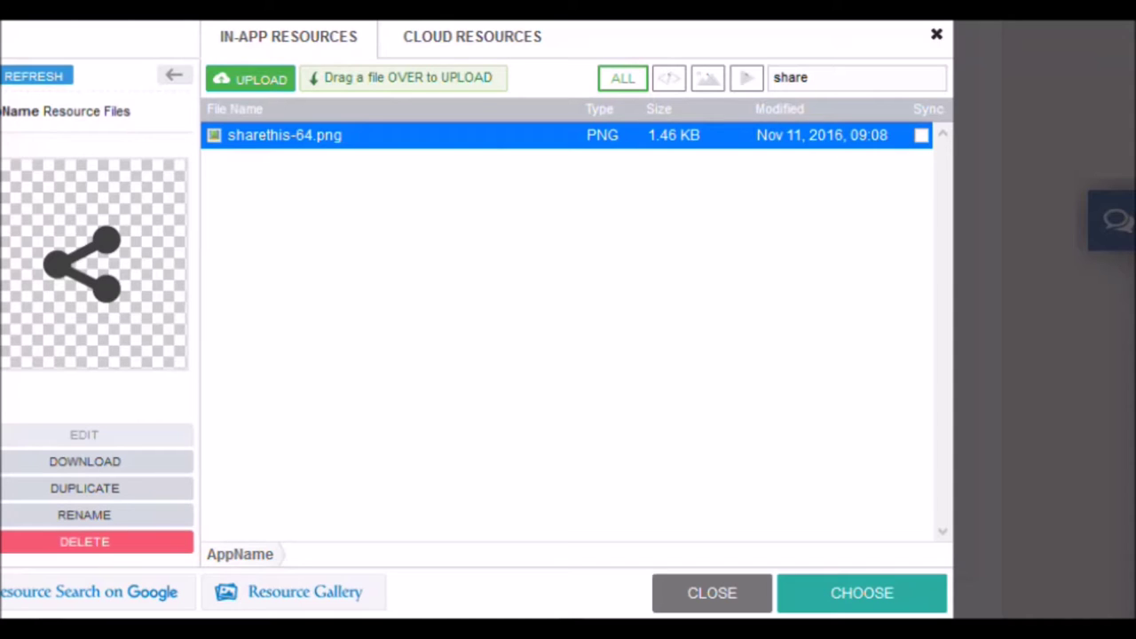
left_click(861, 593)
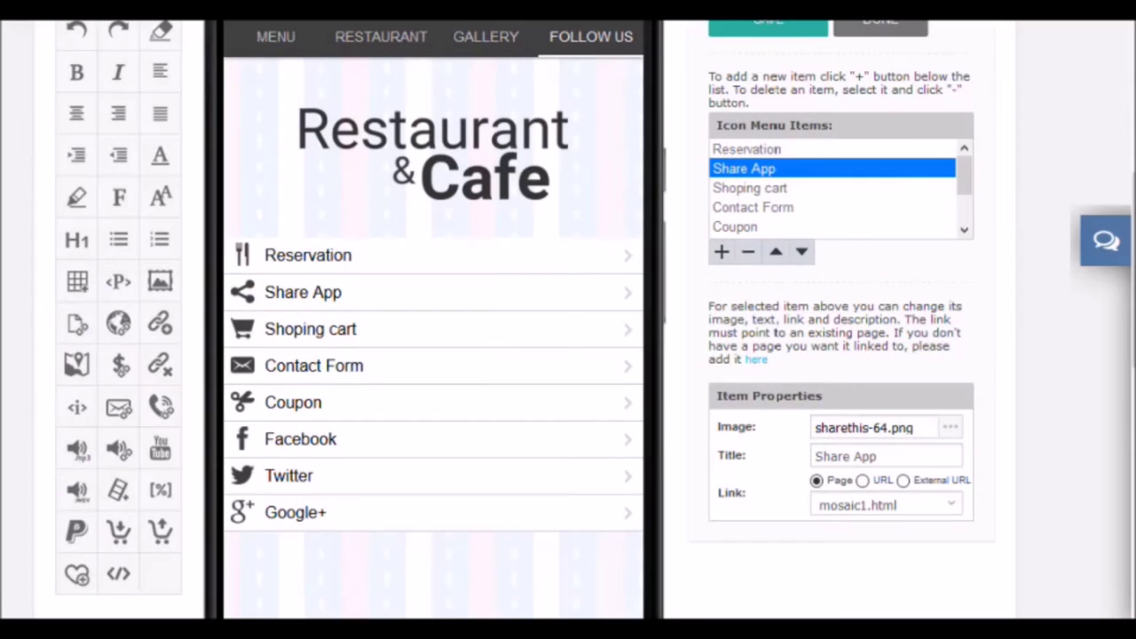
Step: Move the Share App item down to the end of the icon menu, below Google+, and save the page
left_click(768, 26)
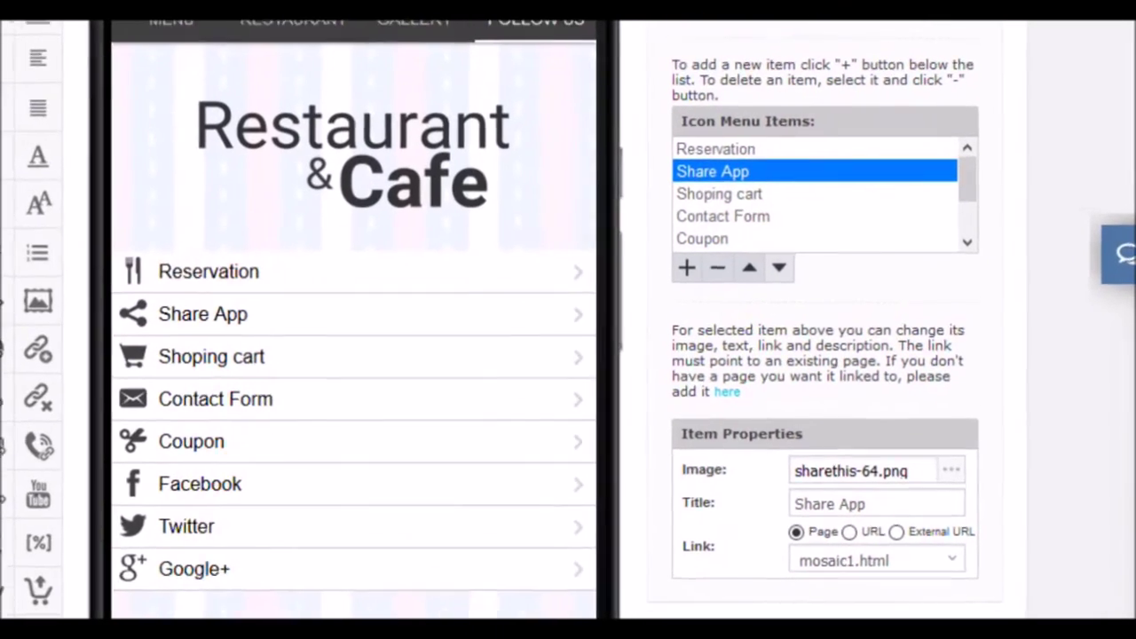
left_click(799, 254)
left_click(799, 254)
left_click(799, 254)
left_click(799, 254)
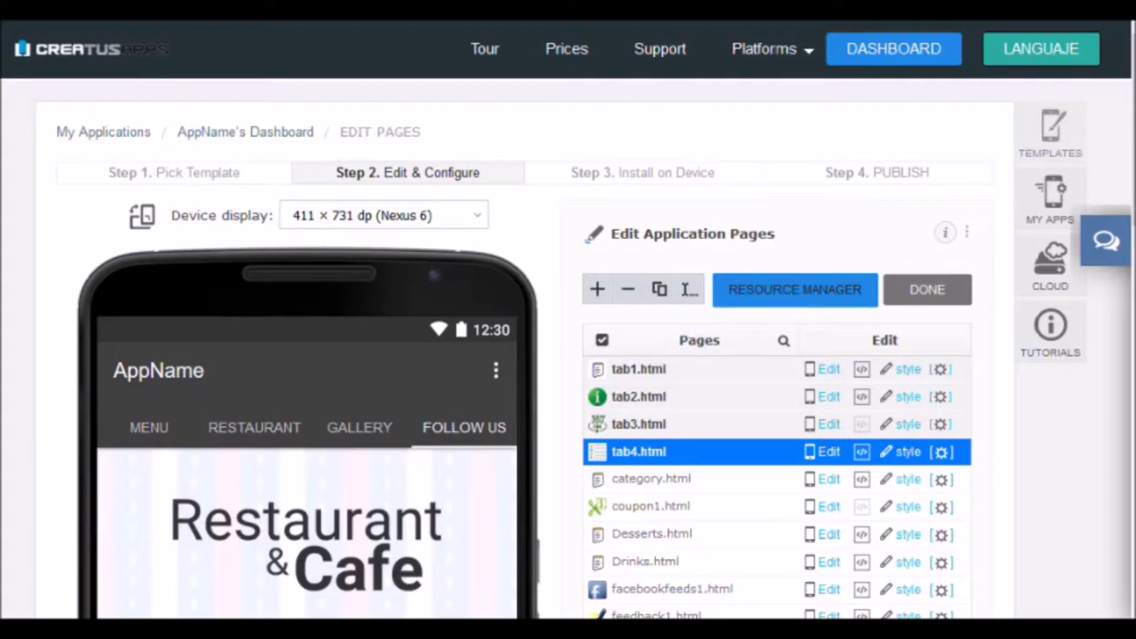
Step: Select reservation.html in the application's page list and open it for editing
scroll(568, 355, "down", 2)
scroll(568, 355, "down", 3)
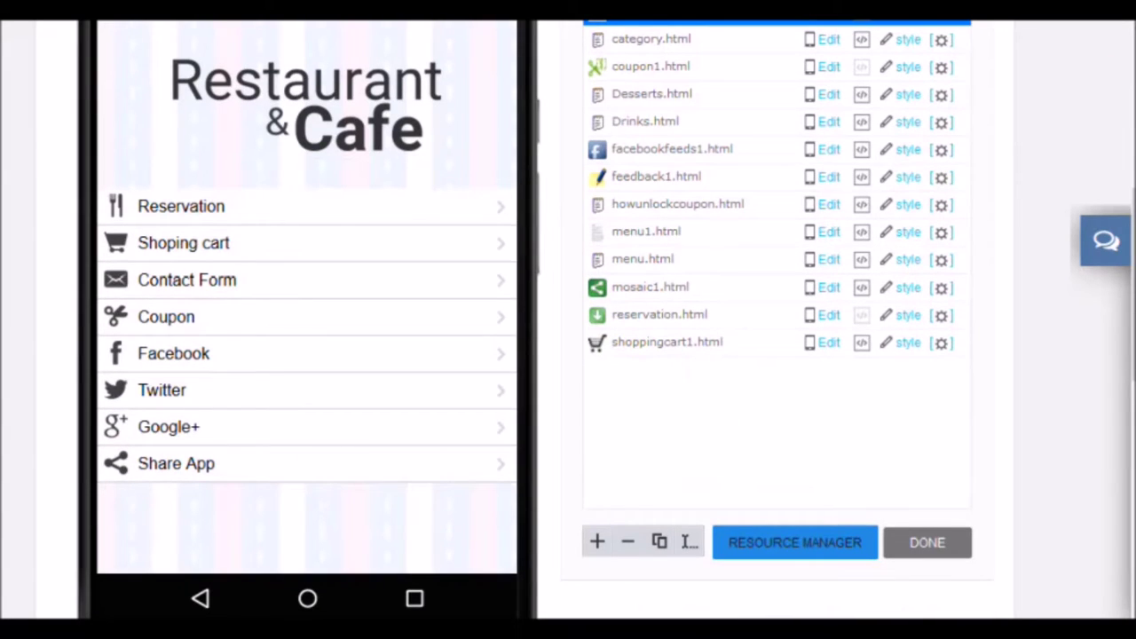
left_click(660, 314)
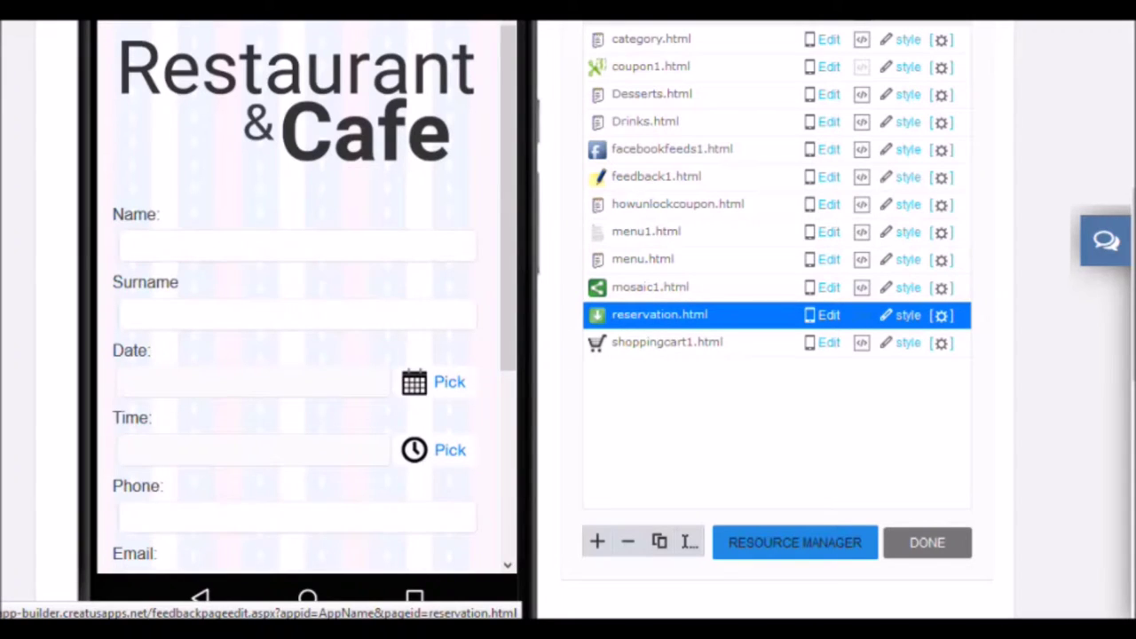
left_click(828, 314)
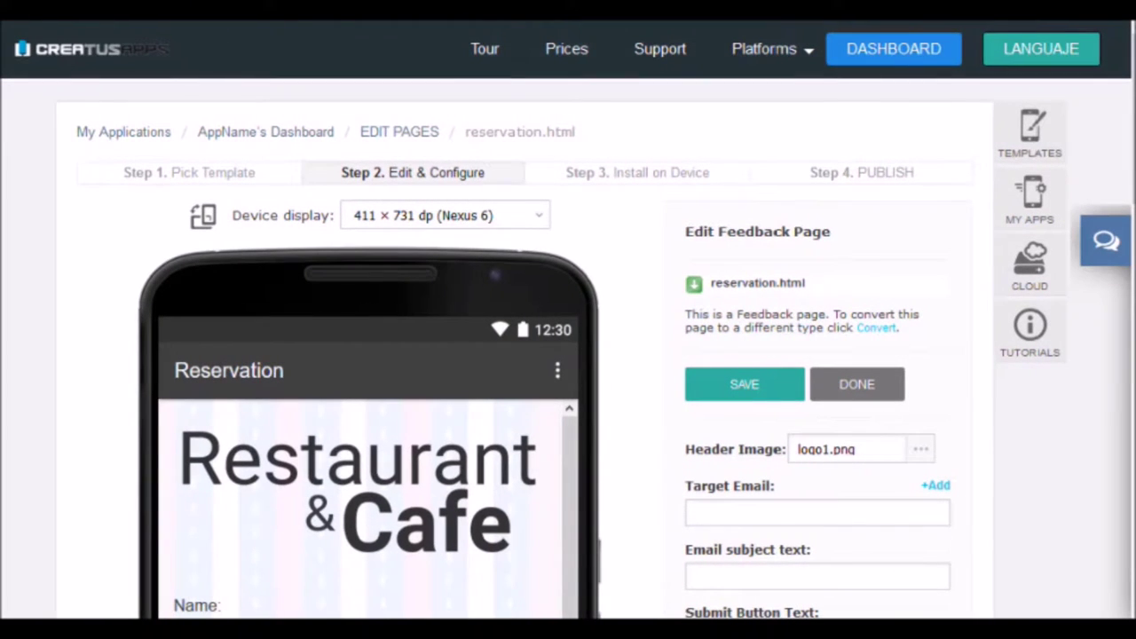
Step: Check the type, label and required setting of the Date and Time fields in the reservation form
scroll(568, 355, "down", 4)
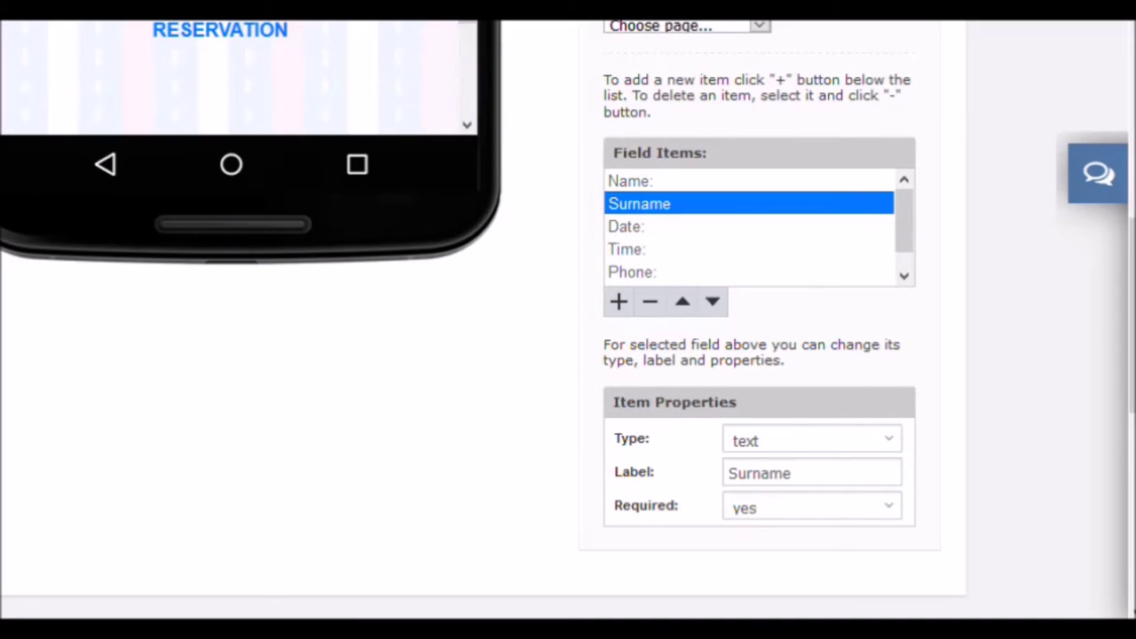
left_click(626, 226)
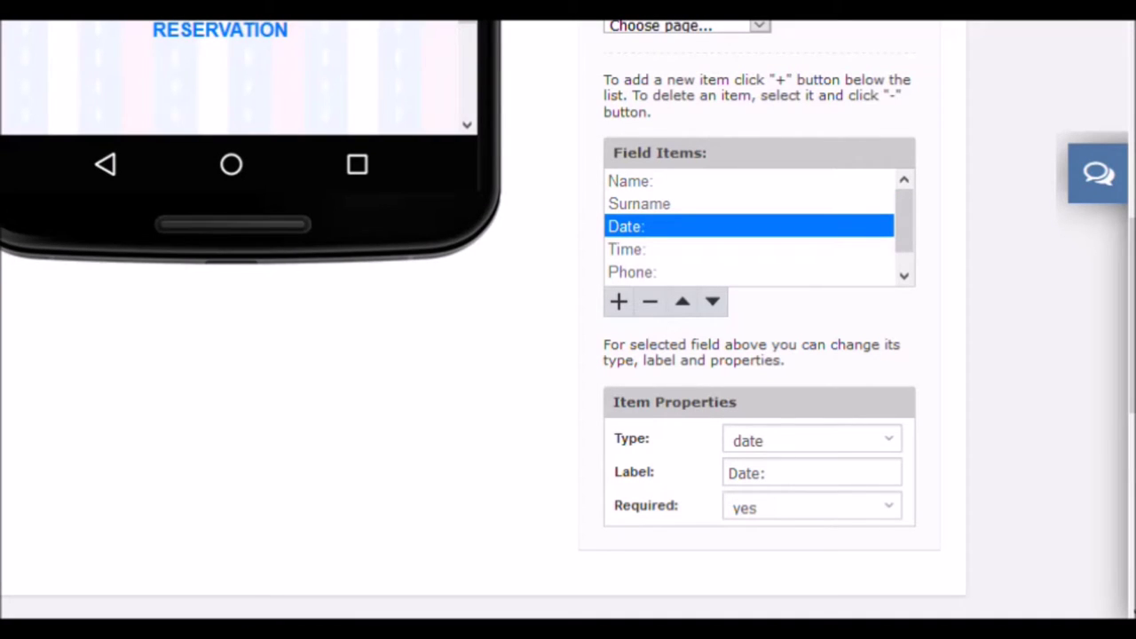
left_click(626, 249)
scroll(750, 227, "down", 1)
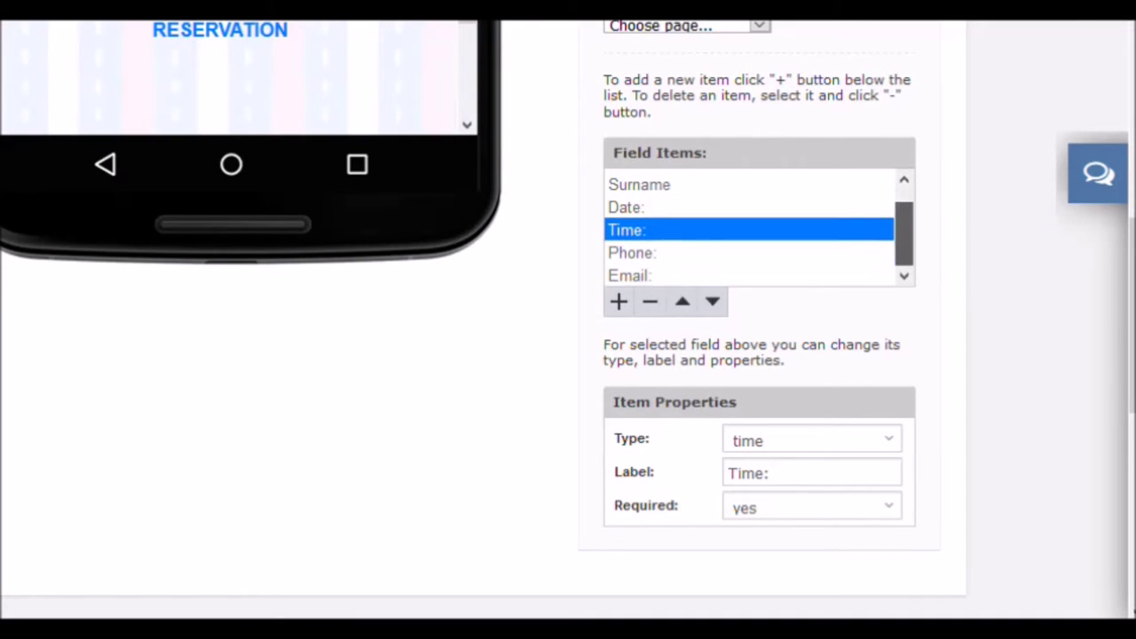
Step: Add a required location-type field labelled Location to the reservation form and return to the page list
left_click(812, 439)
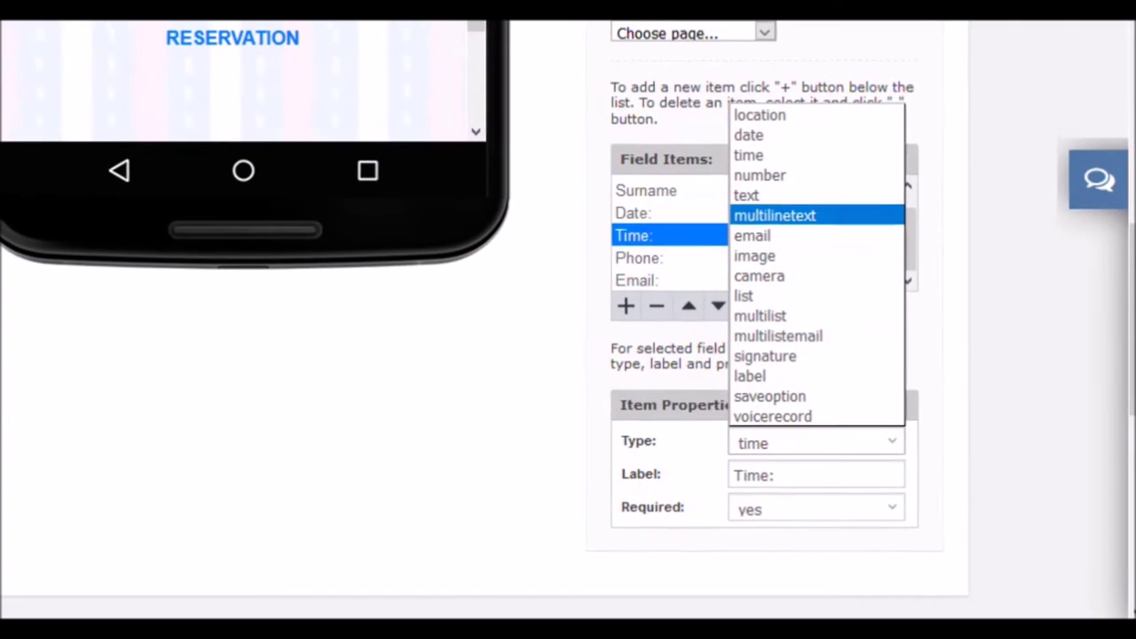
left_click(743, 148)
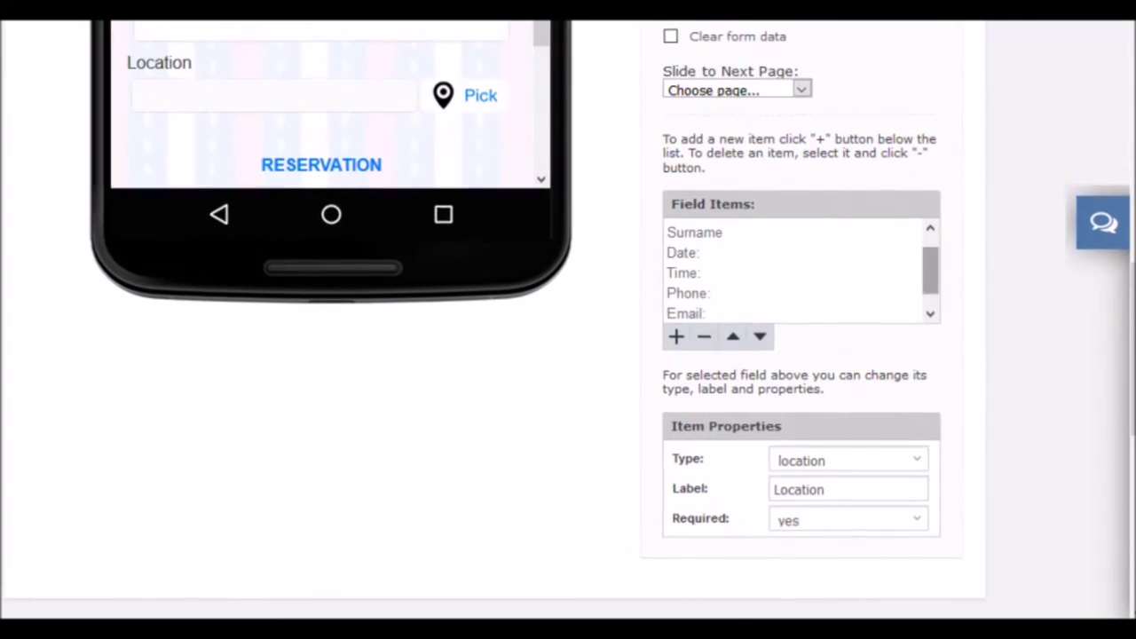
left_click(853, 462)
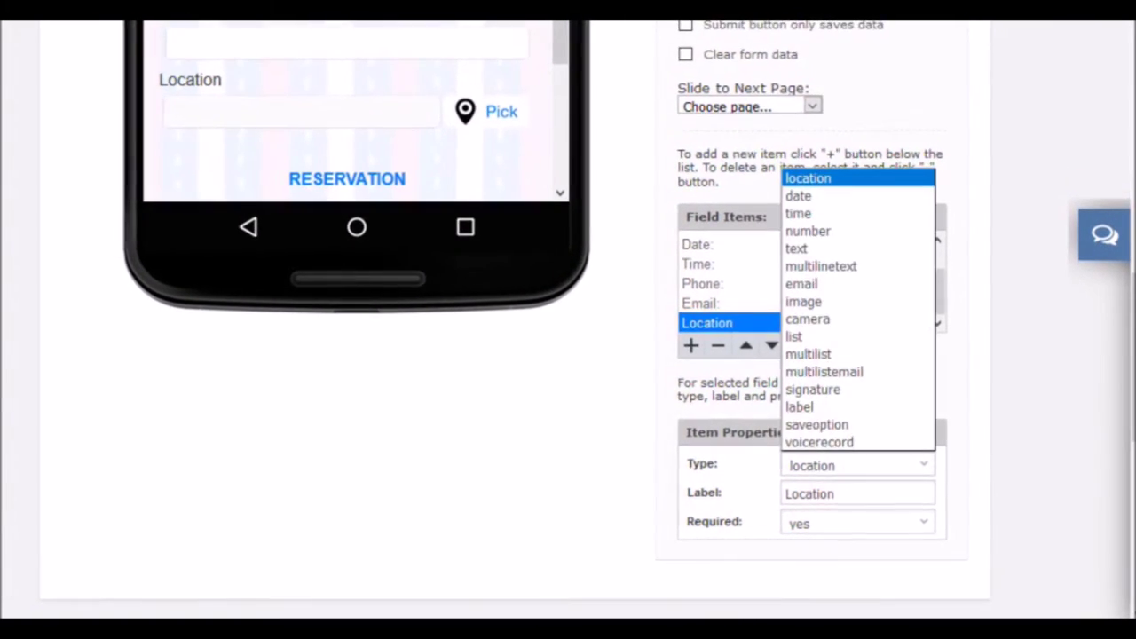
key("Return")
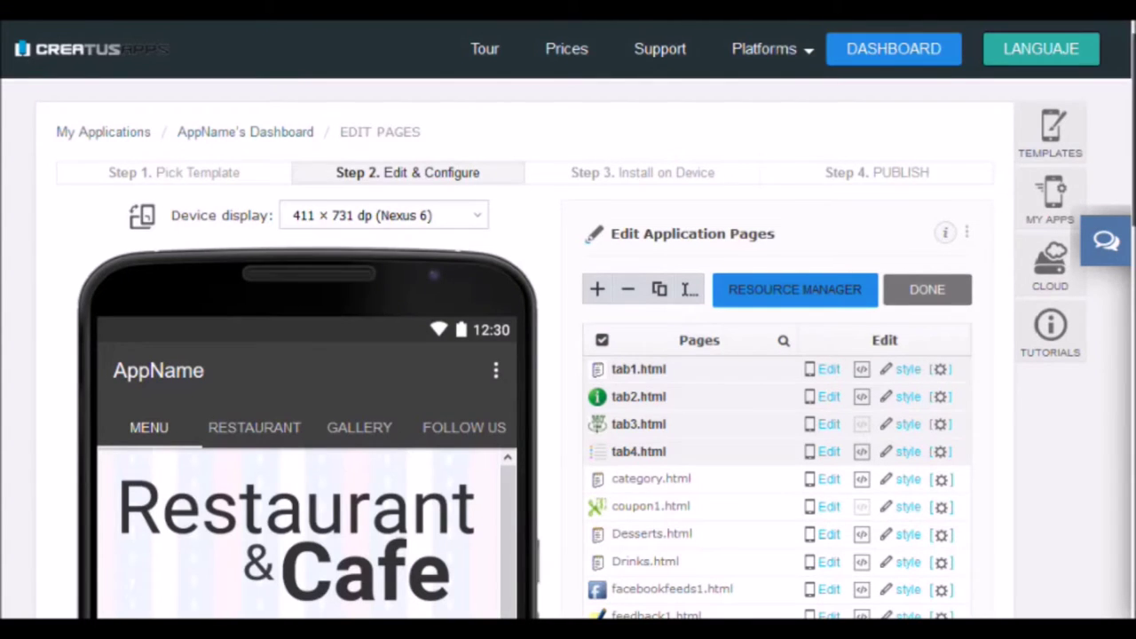
Step: Select shoppingcart1.html in the page list and open it for editing
scroll(568, 319, "down", 1)
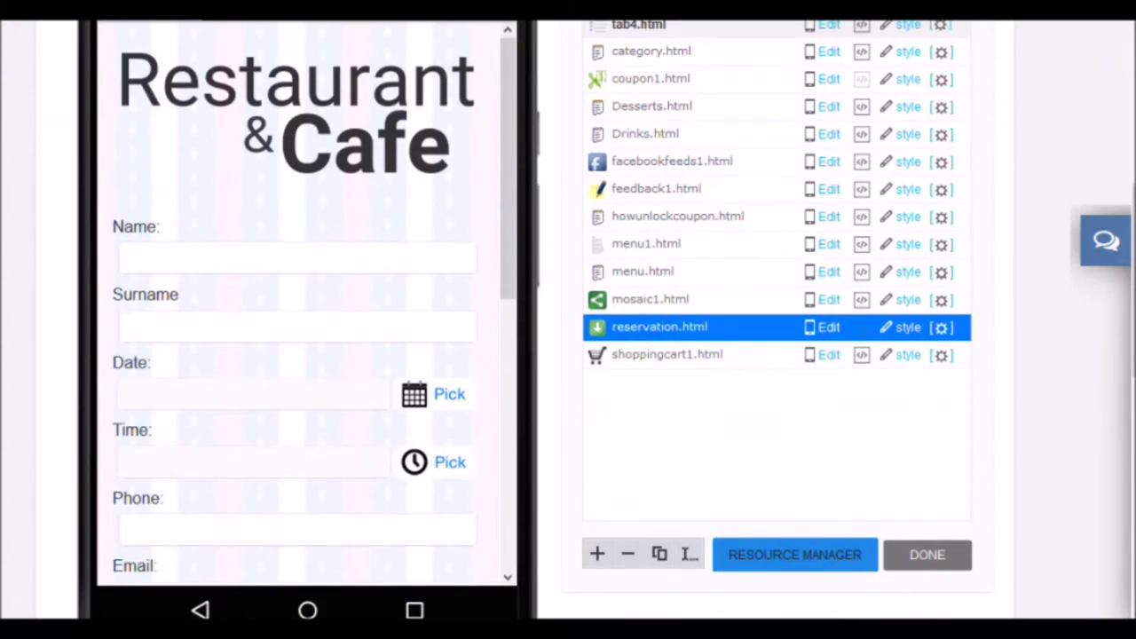
left_click(667, 354)
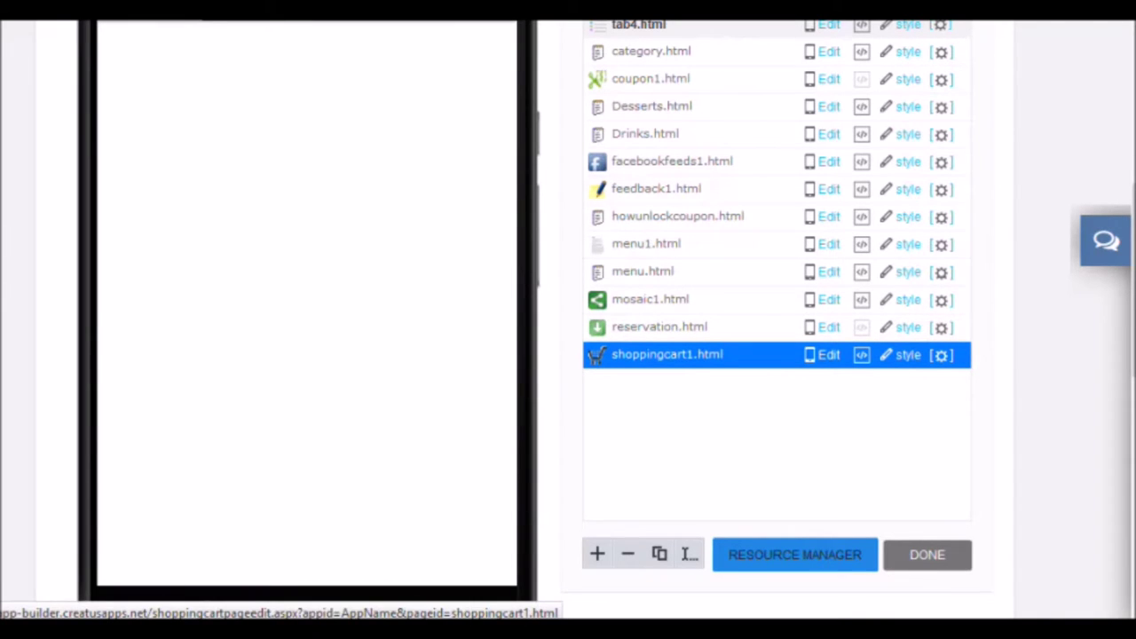
left_click(829, 355)
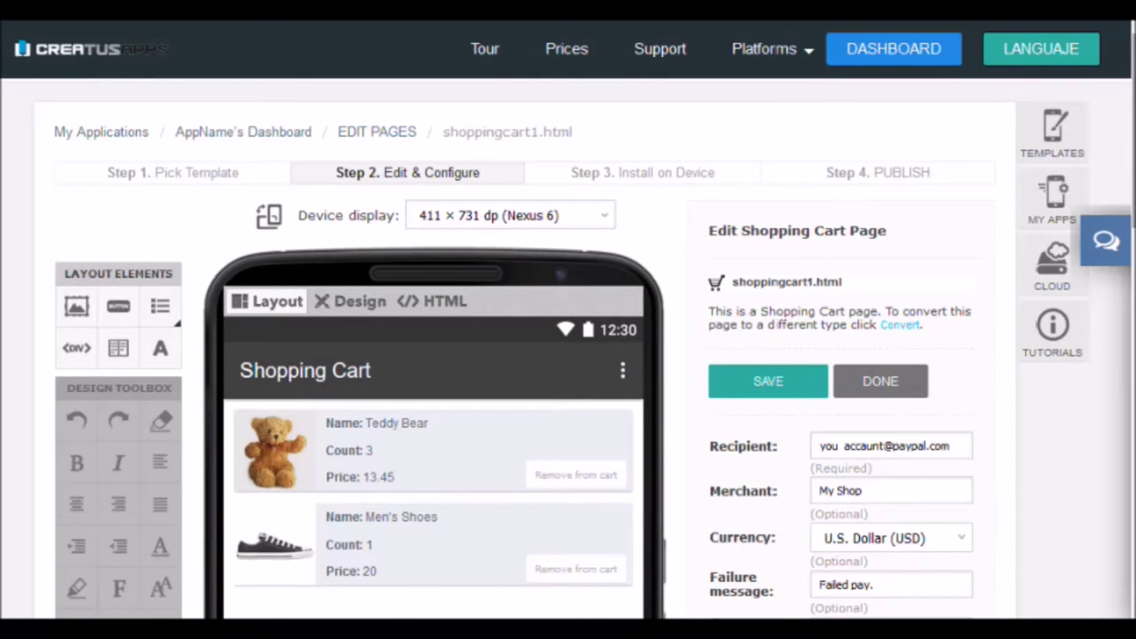
Step: Remove the gap from the recipient's PayPal e-mail address in the shopping cart's payment settings
scroll(568, 356, "down", 5)
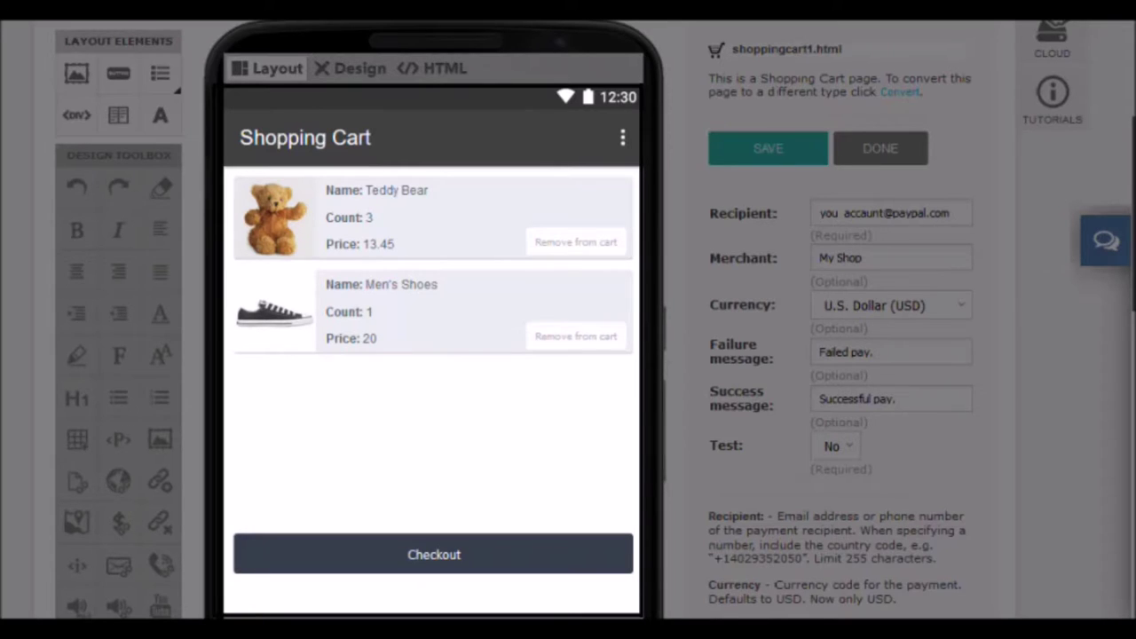
scroll(568, 320, "down", 1)
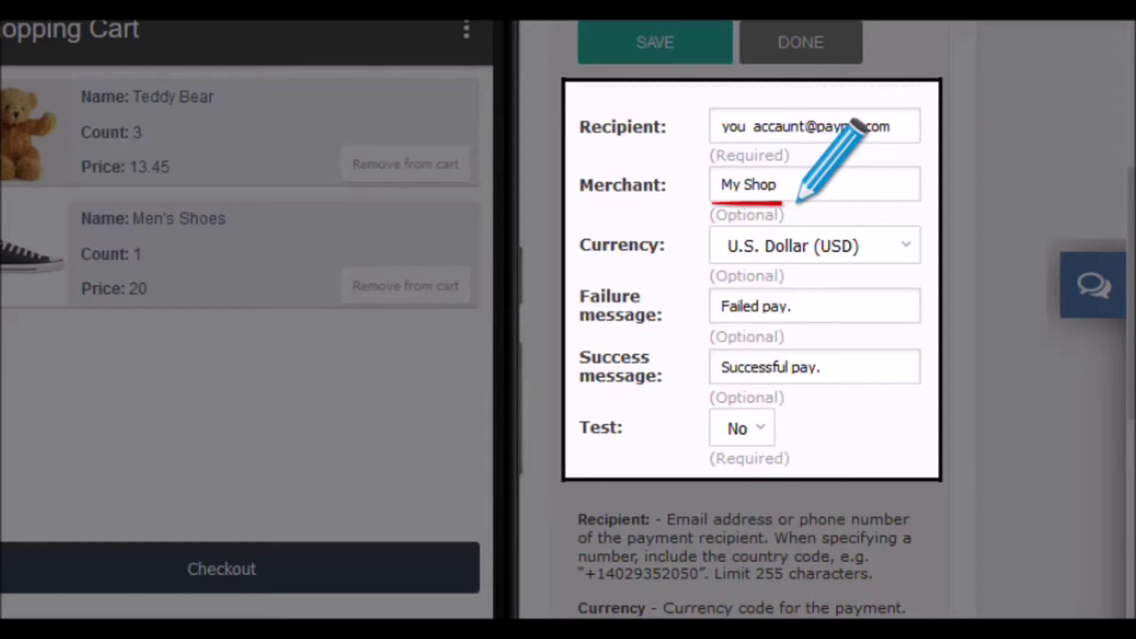
left_click(754, 126)
key("BackSpace")
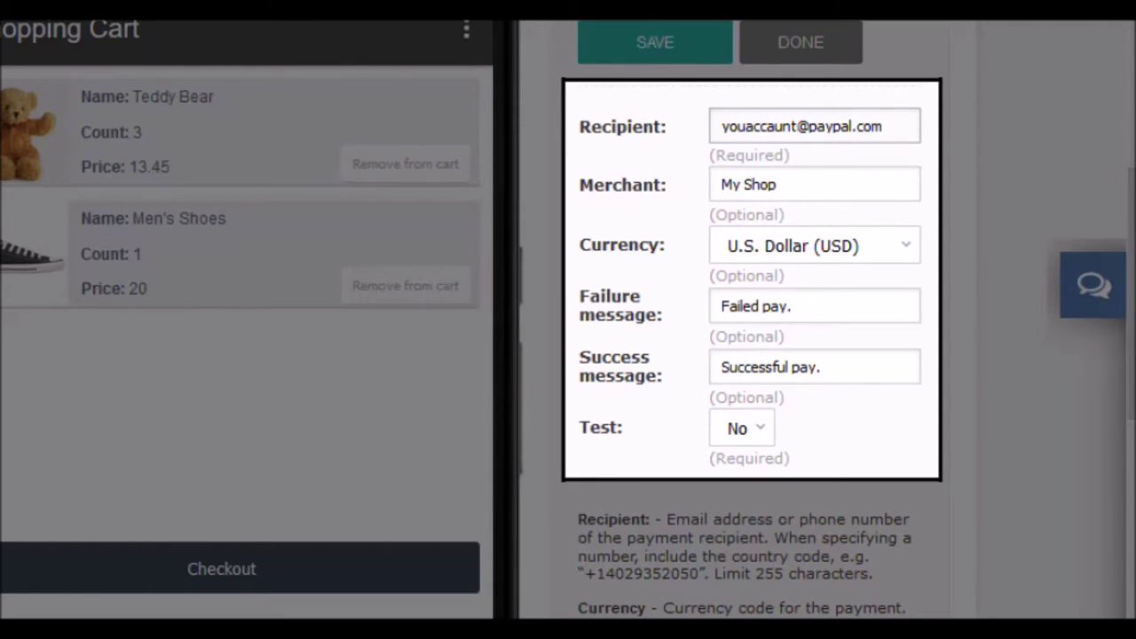
Step: Browse the currencies offered for the shopping cart and keep U.S. Dollar (USD)
left_click(815, 245)
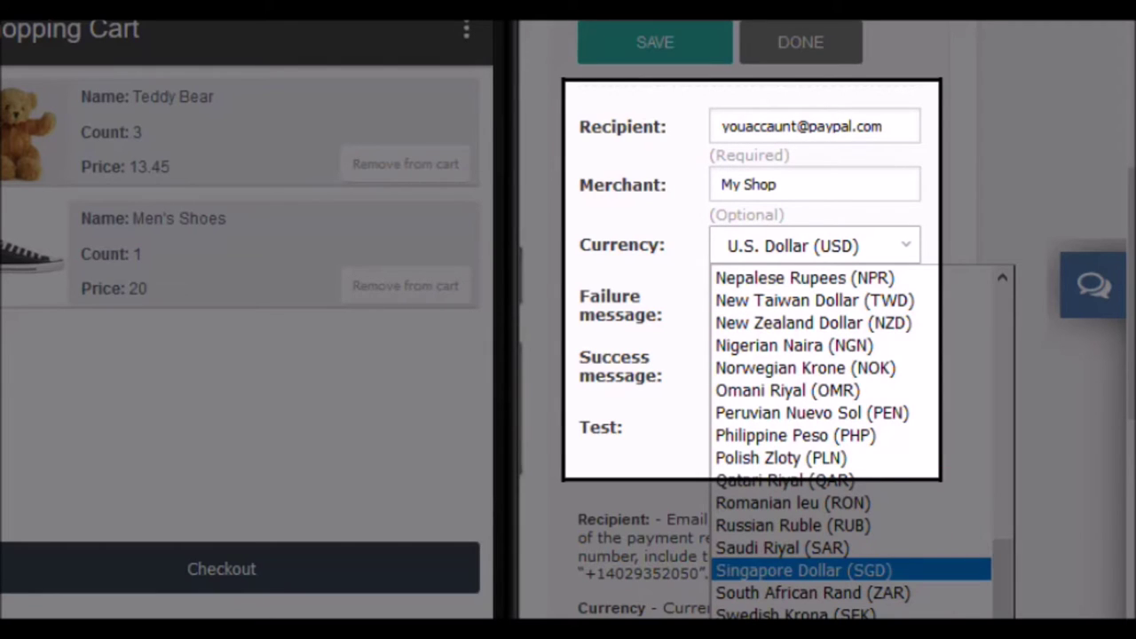
mouse_move(1003, 573)
left_mouse_down()
mouse_move(1004, 356)
mouse_move(1003, 583)
left_mouse_up()
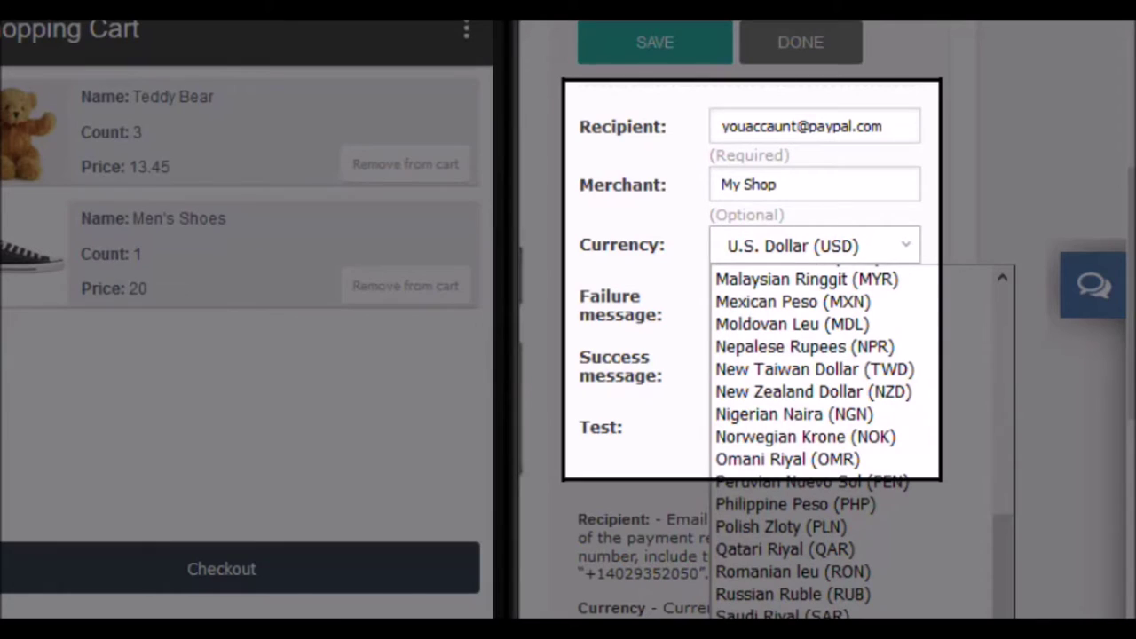
key("Escape")
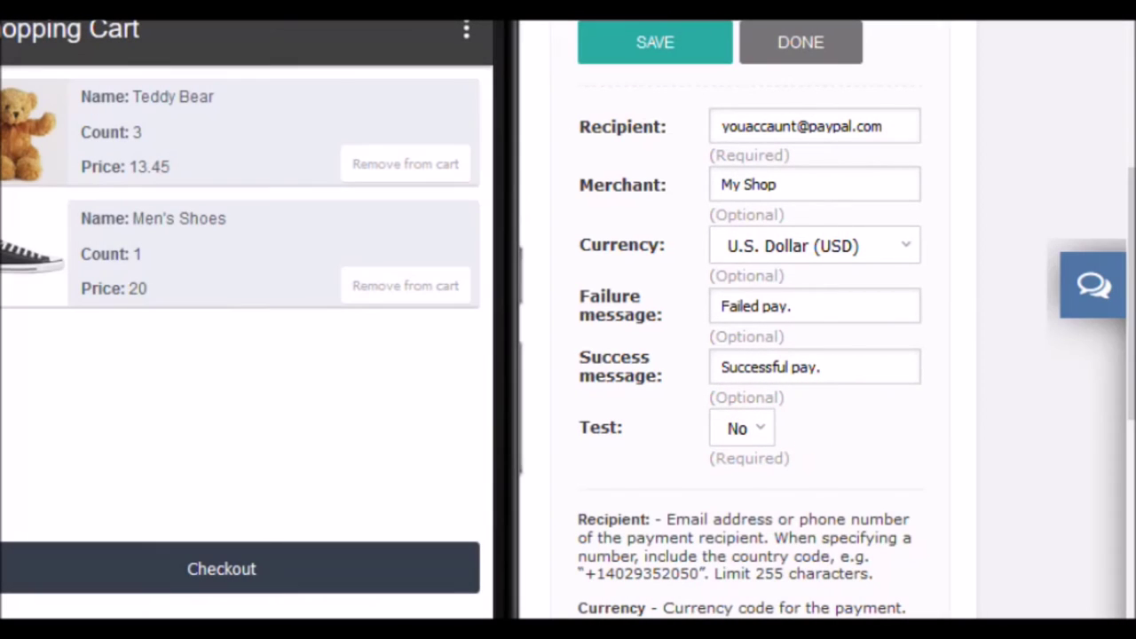
Step: Keep the shopping cart's Test option at No for live PayPal payments and return to the application dashboard
scroll(568, 320, "down", 5)
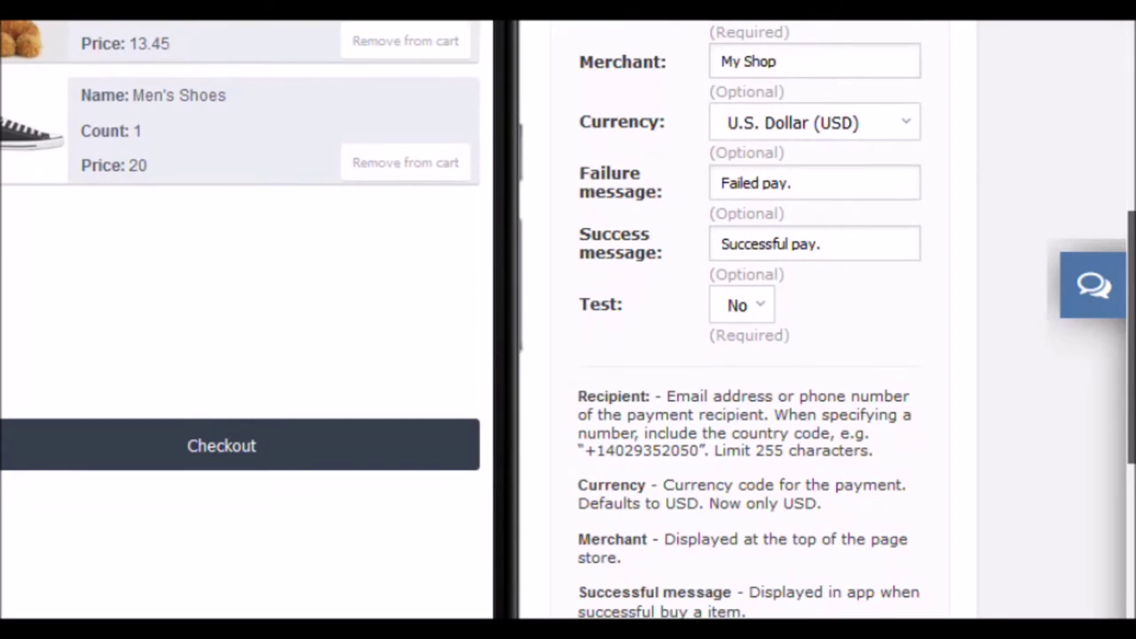
scroll(568, 320, "down", 1)
left_click(743, 188)
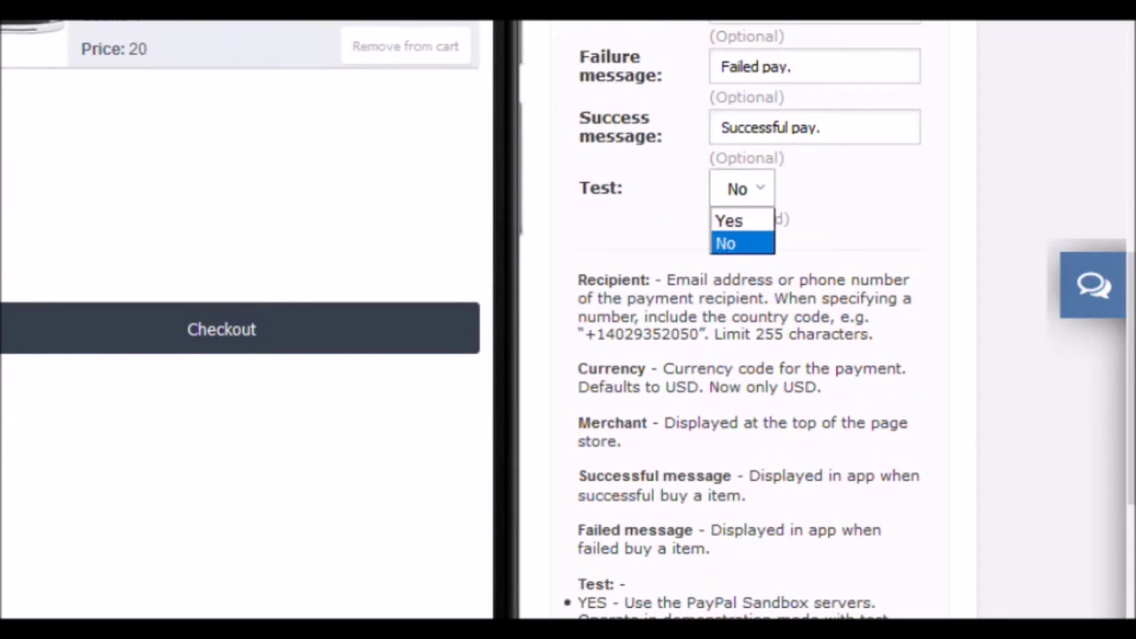
left_click(742, 242)
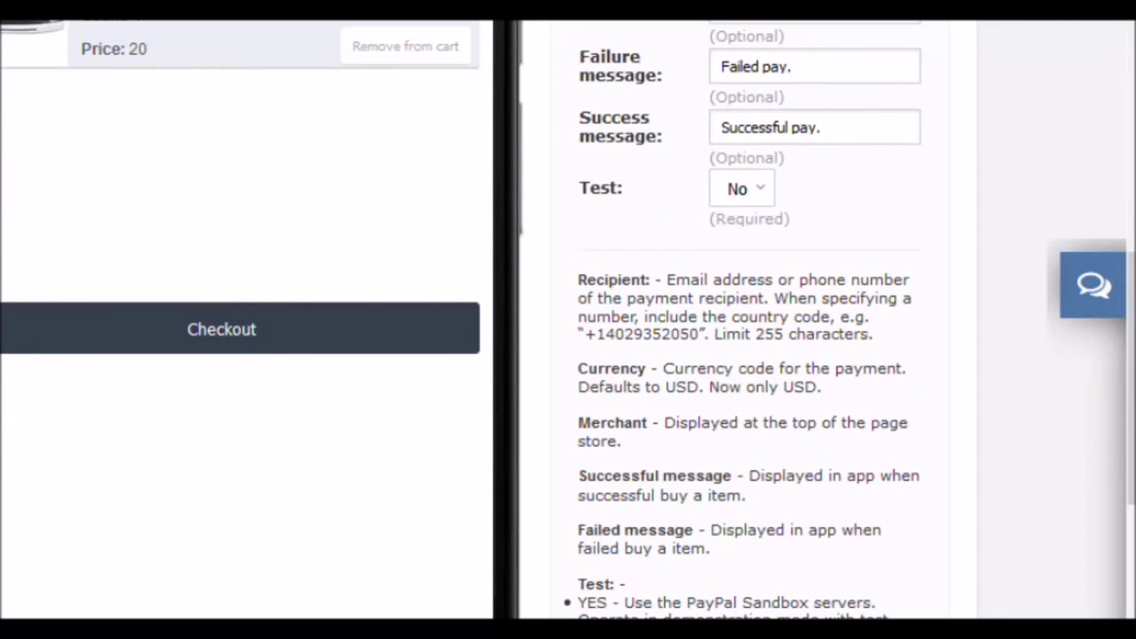
scroll(568, 319, "down", 3)
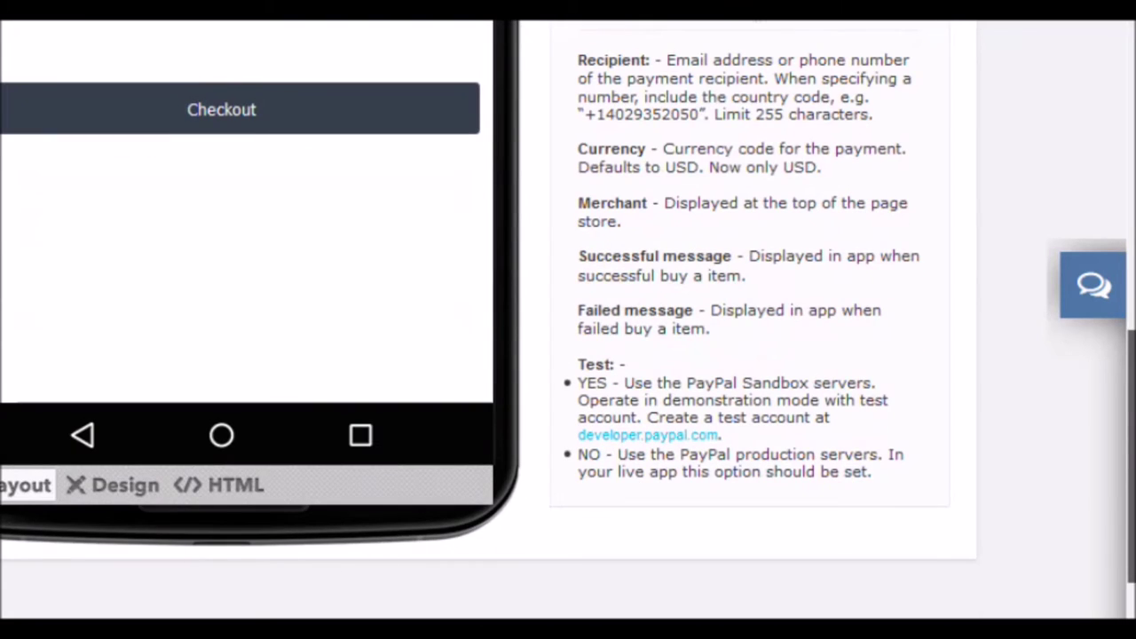
scroll(568, 320, "up", 2)
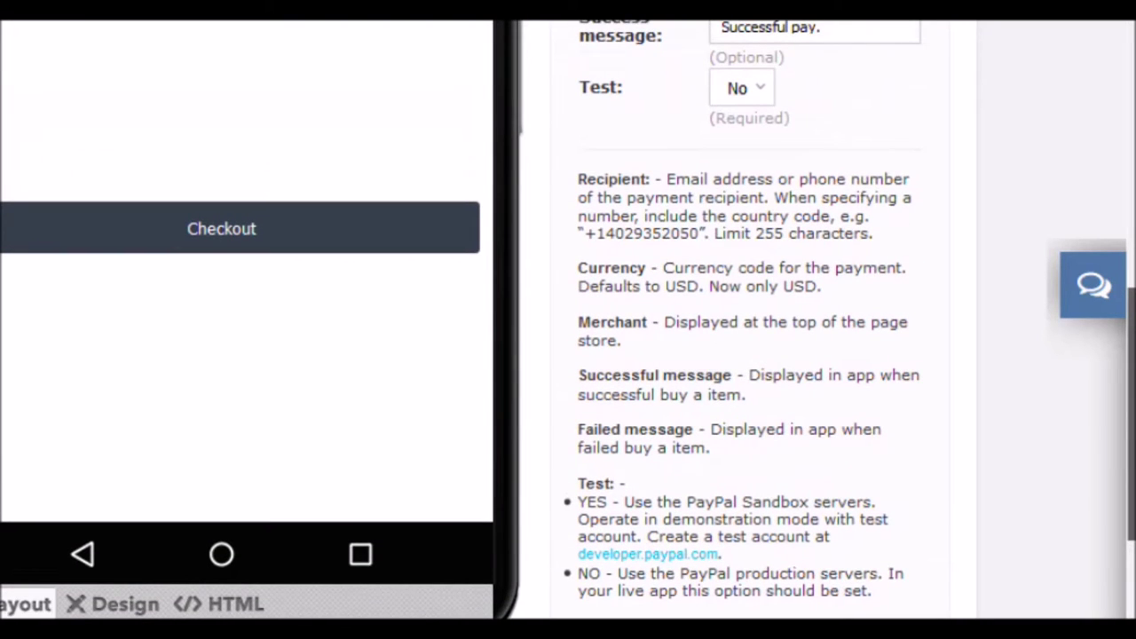
scroll(568, 320, "up", 3)
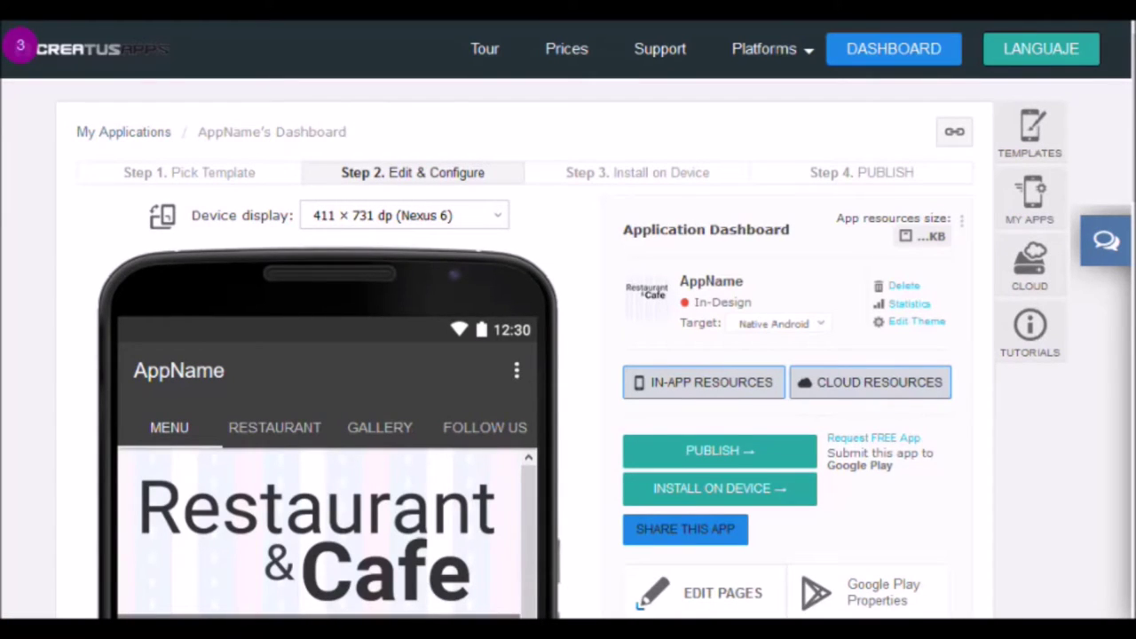
Step: Open the app's Page Settings and review the navigation bar title, logo and visibility options of the pages
left_click_drag(1133, 117, 1133, 249)
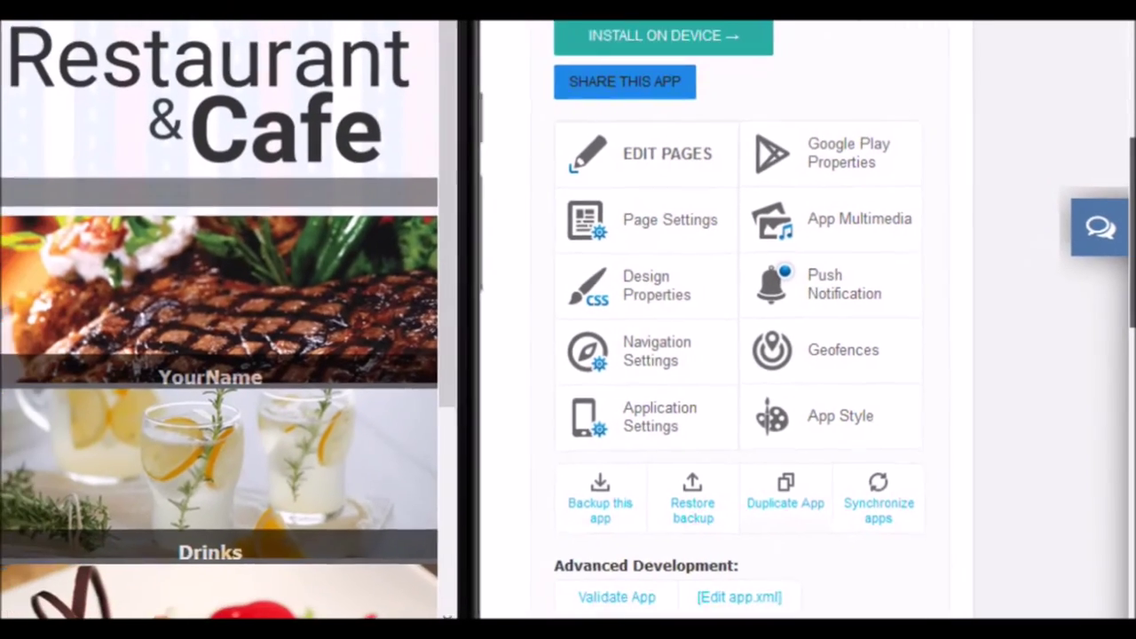
scroll(568, 320, "down", 1)
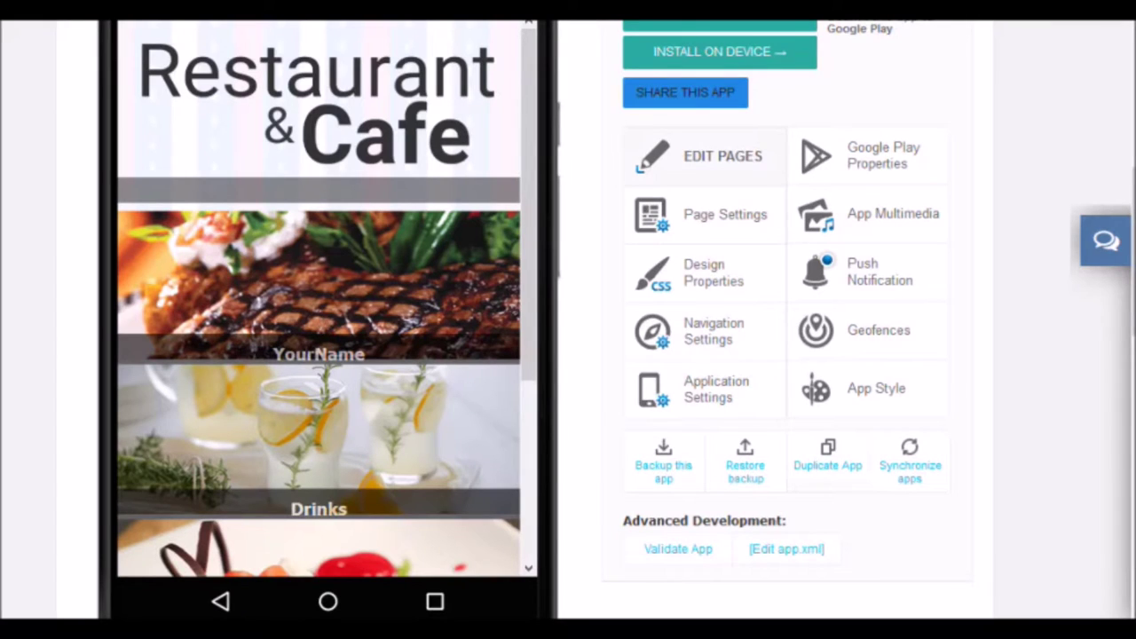
left_click(710, 214)
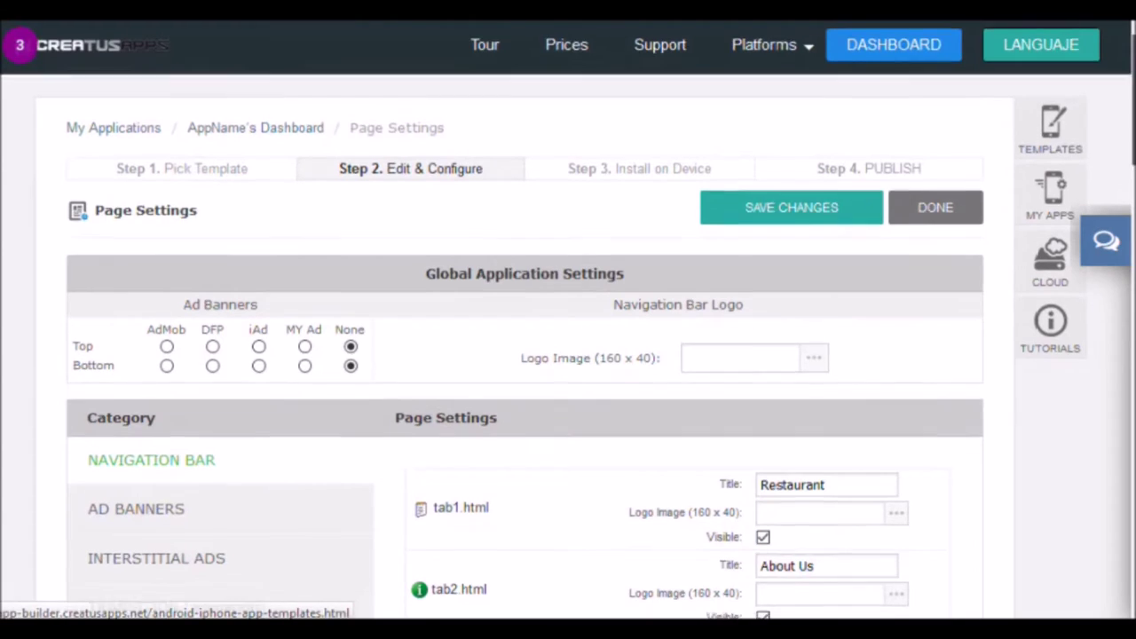
scroll(568, 319, "down", 3)
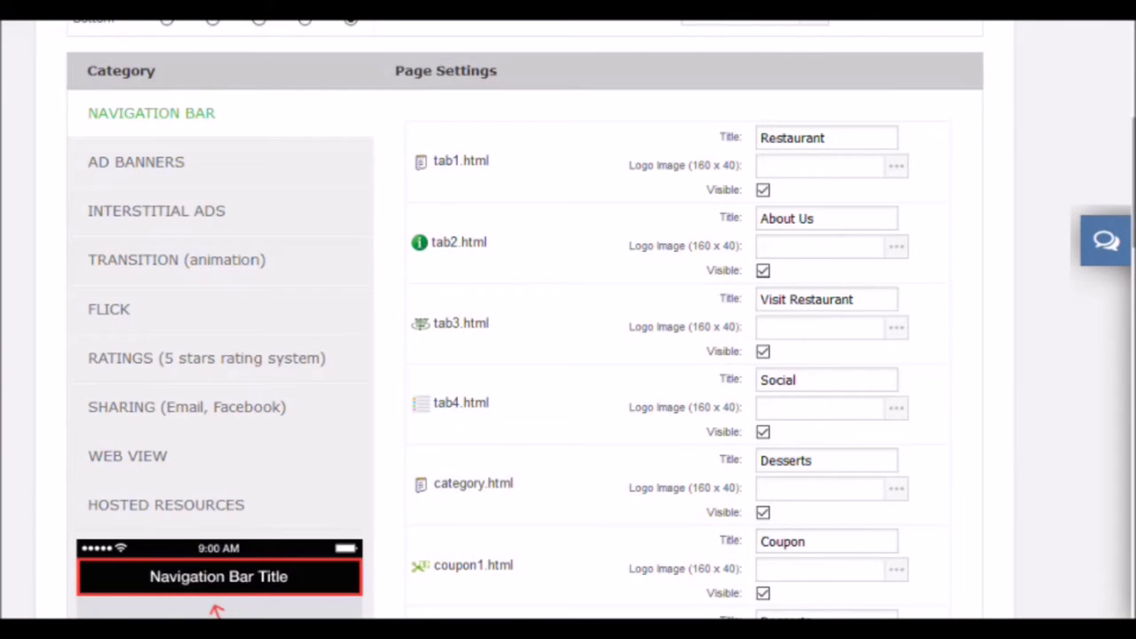
scroll(568, 320, "down", 4)
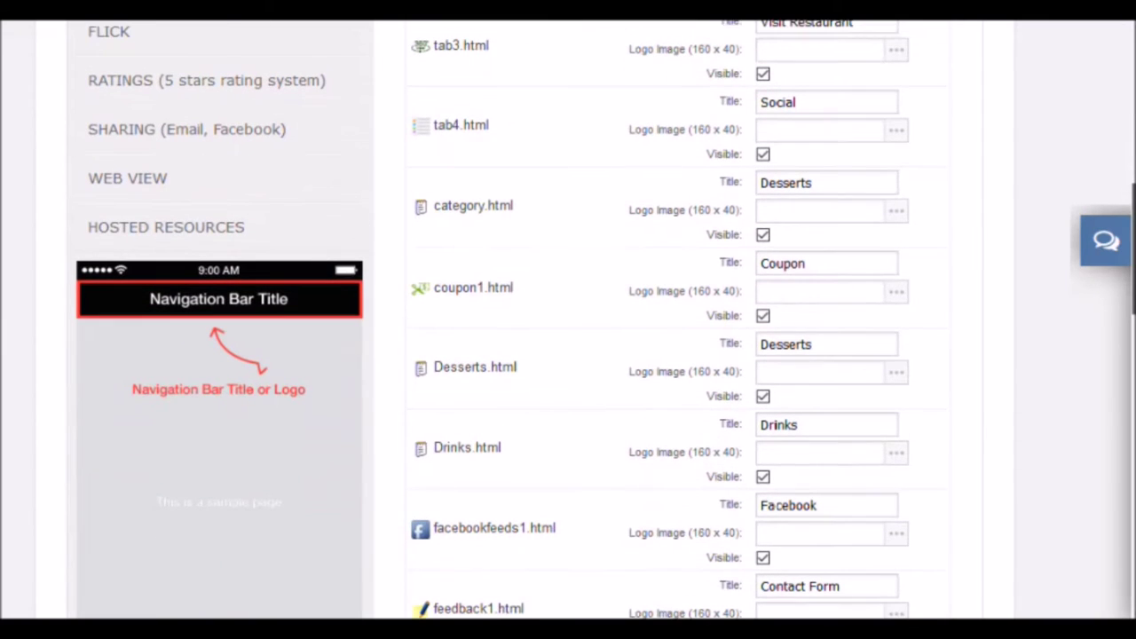
scroll(568, 320, "up", 4)
scroll(569, 319, "down", 1)
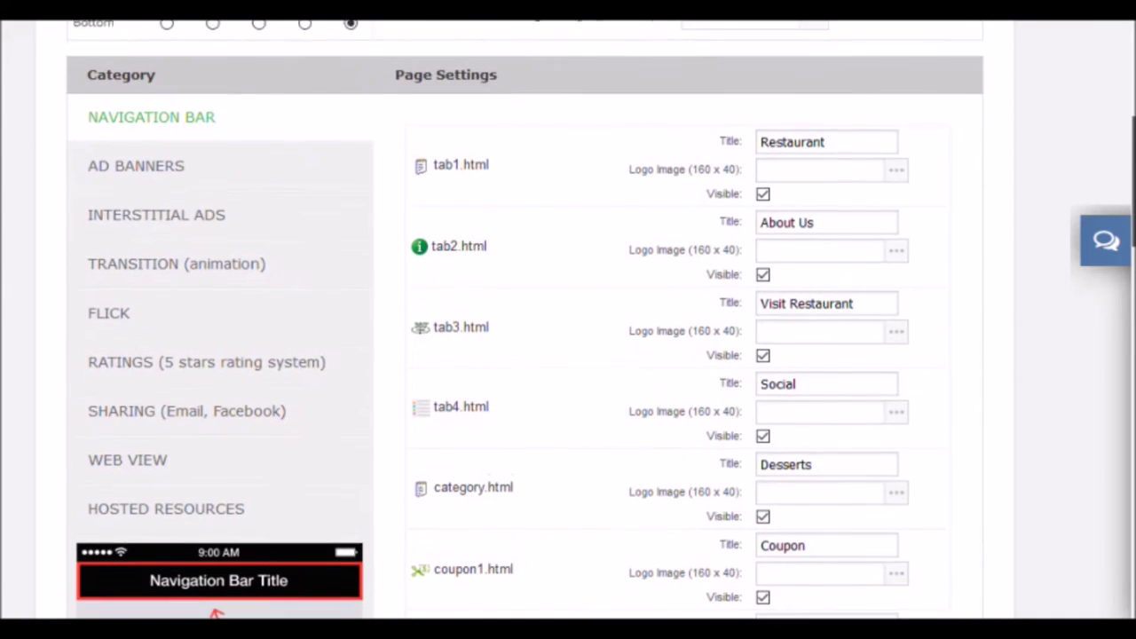
Step: Try AdMob as the bottom ad banner of tab1.html and restore it to Inherited
left_click(136, 158)
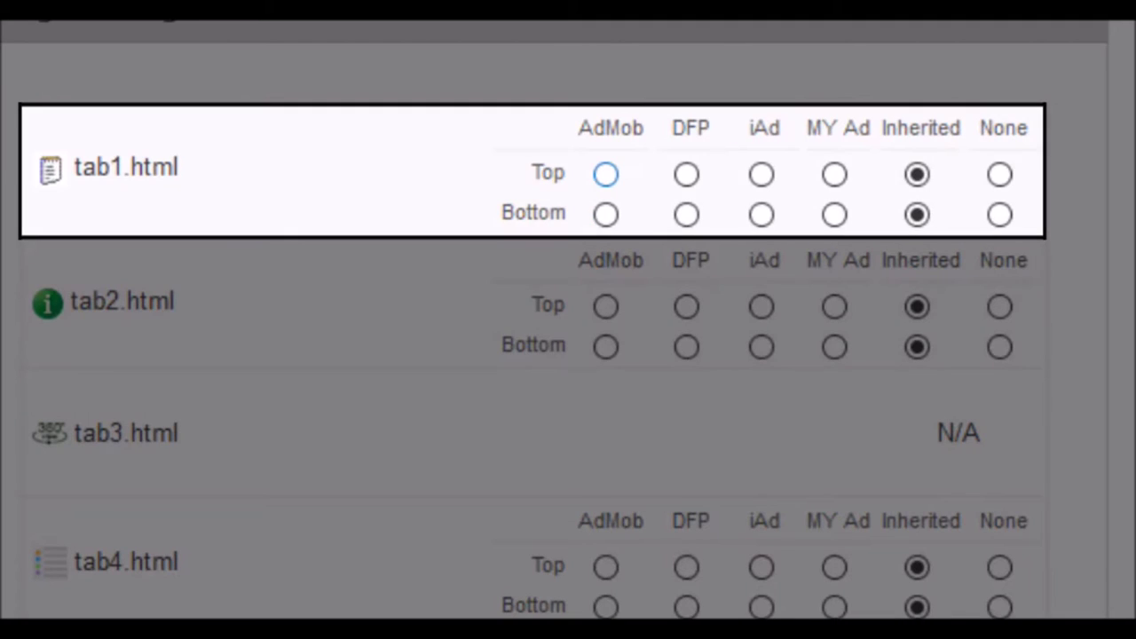
left_click(607, 214)
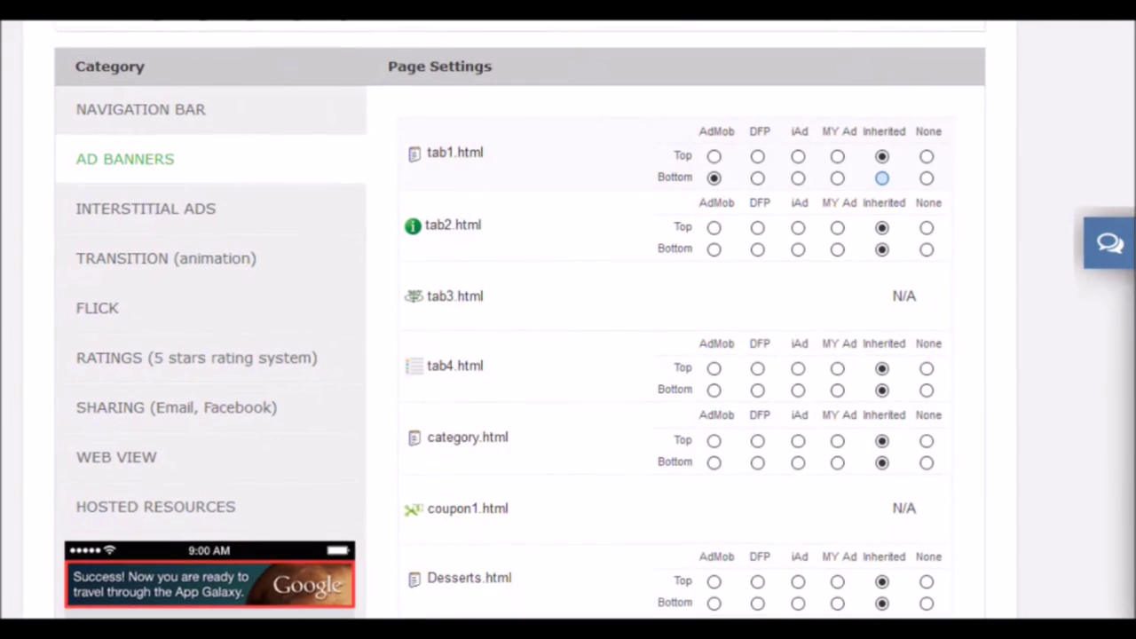
left_click(882, 176)
Step: Try AdMob as the global top ad banner for the whole application and restore it to None
scroll(881, 177, "up", 1)
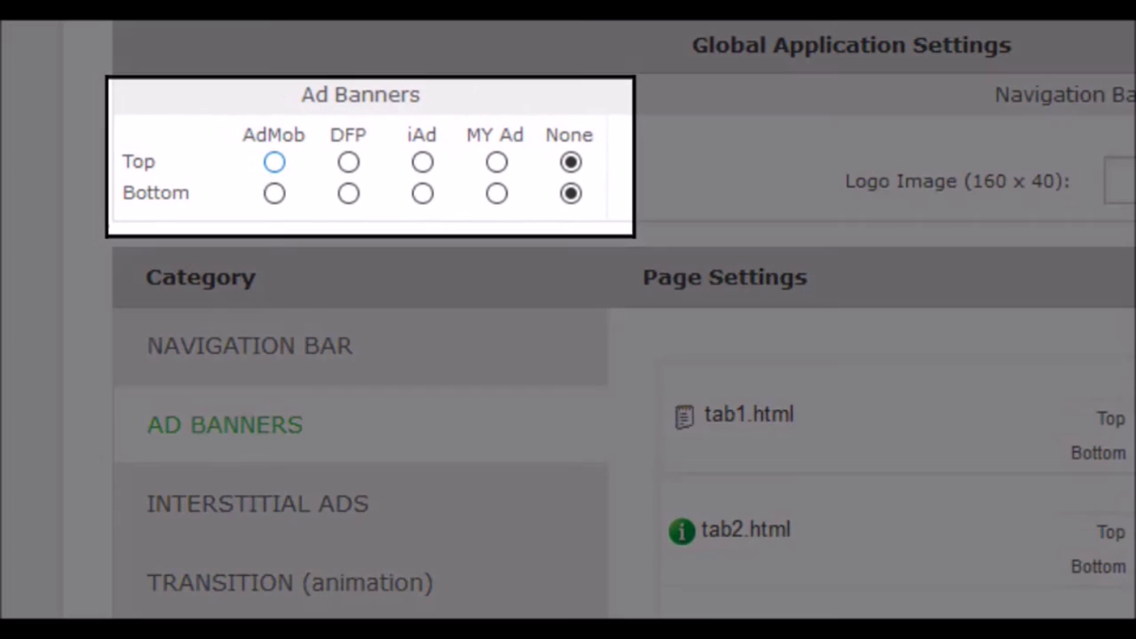
left_click(249, 149)
left_click(571, 163)
Step: Set the interstitial ad type of category.html to RevMob in the page settings
left_click(233, 459)
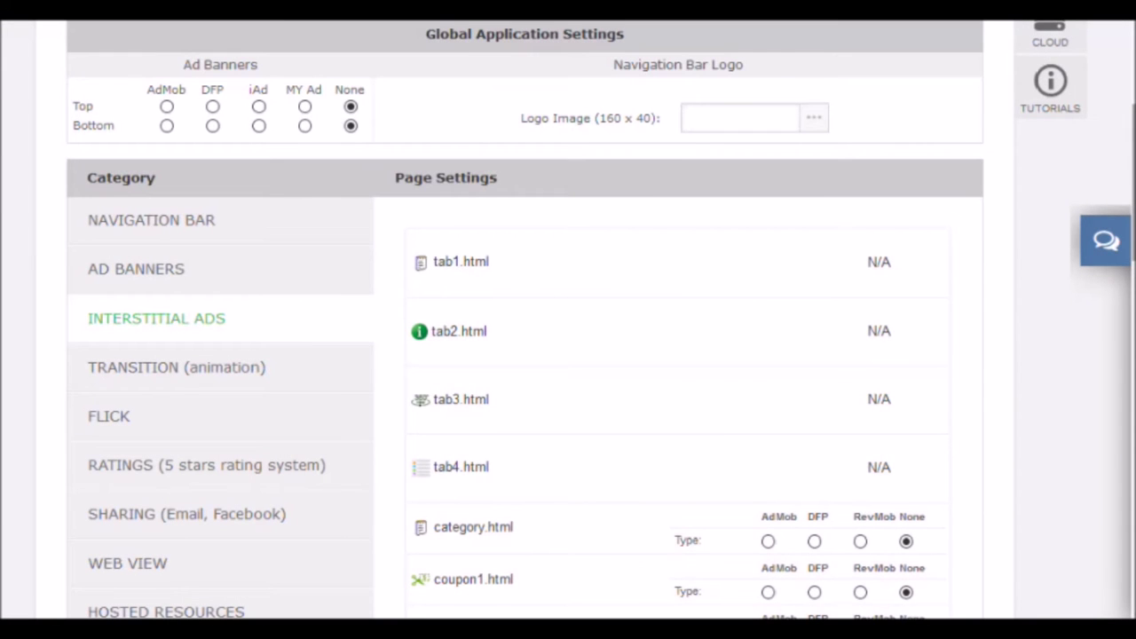
scroll(524, 356, "down", 3)
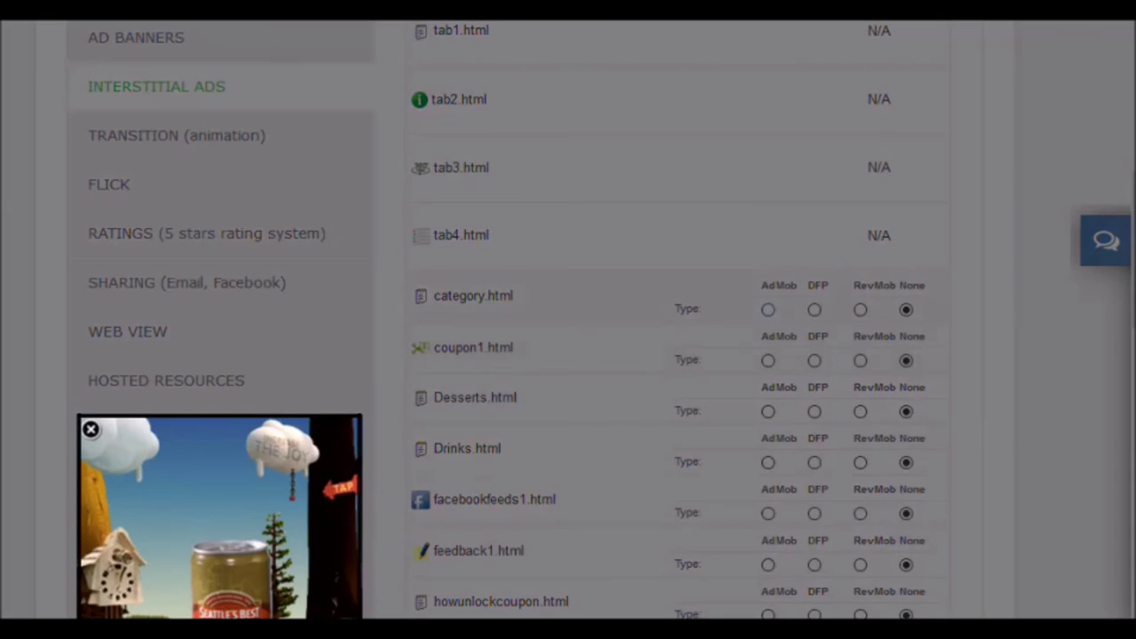
left_click(768, 310)
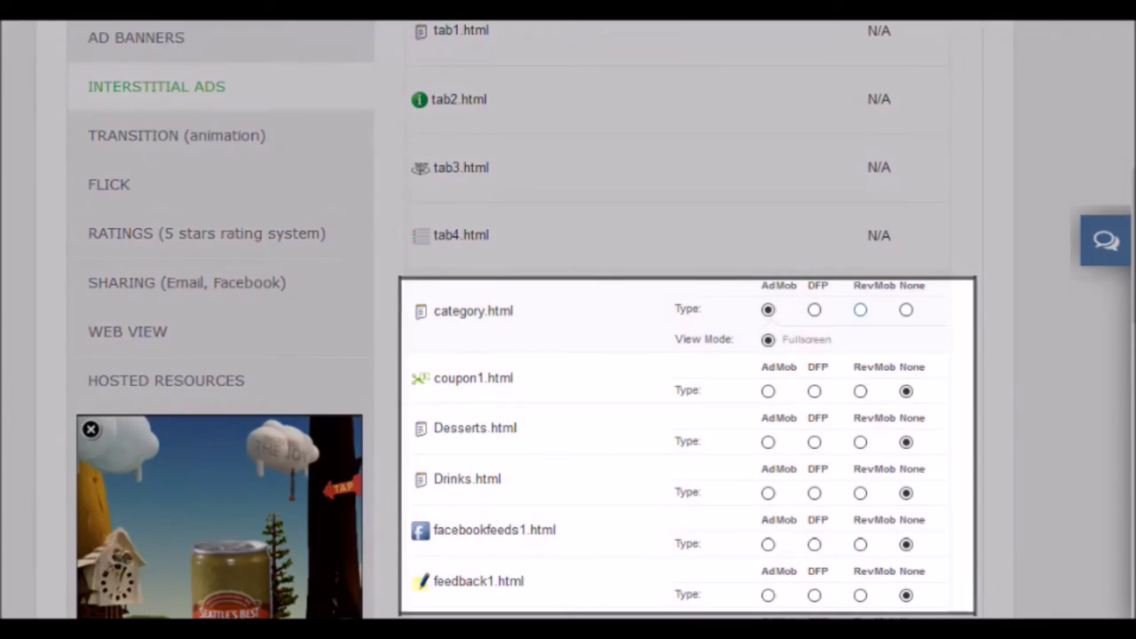
left_click(861, 310)
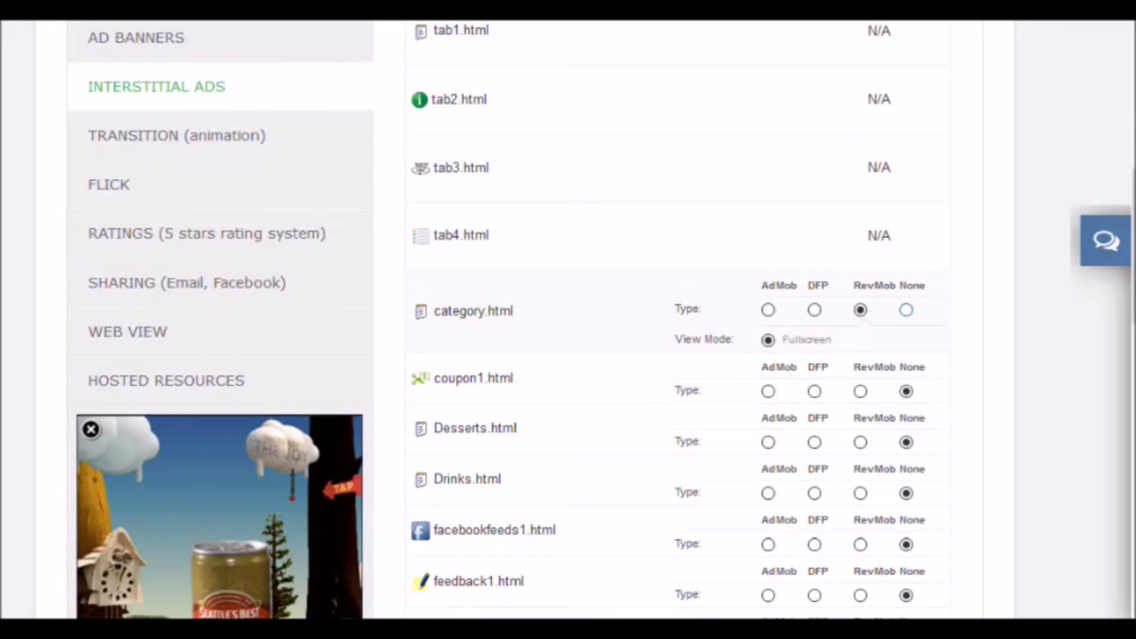
Step: Restore the interstitial ad type of category.html to None and set its page transition to Push from right
left_click(905, 310)
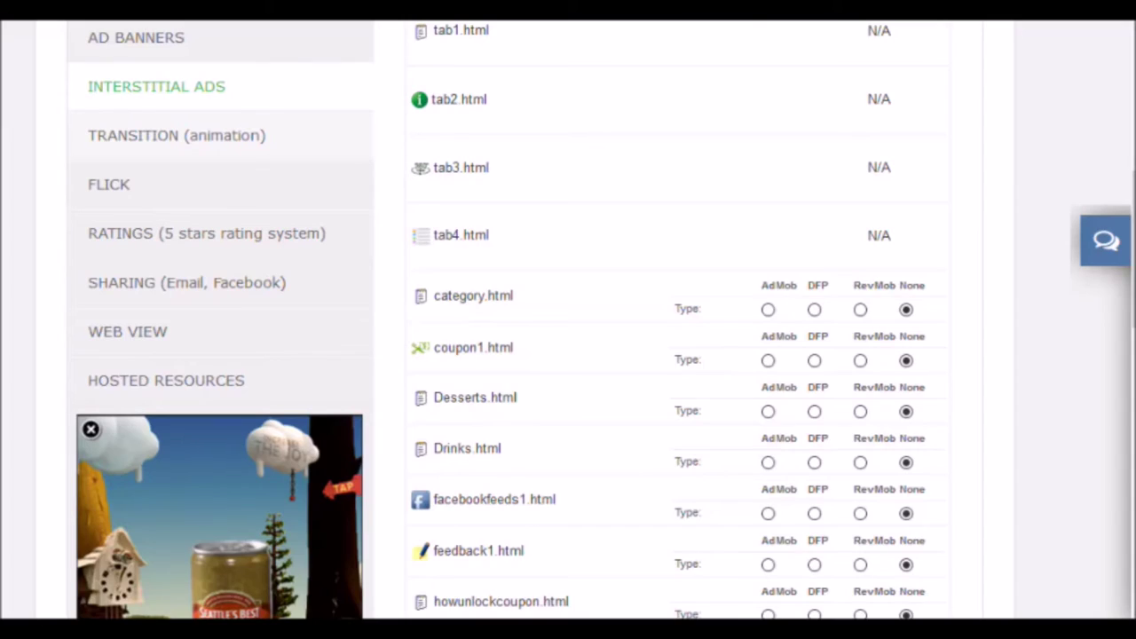
left_click(221, 135)
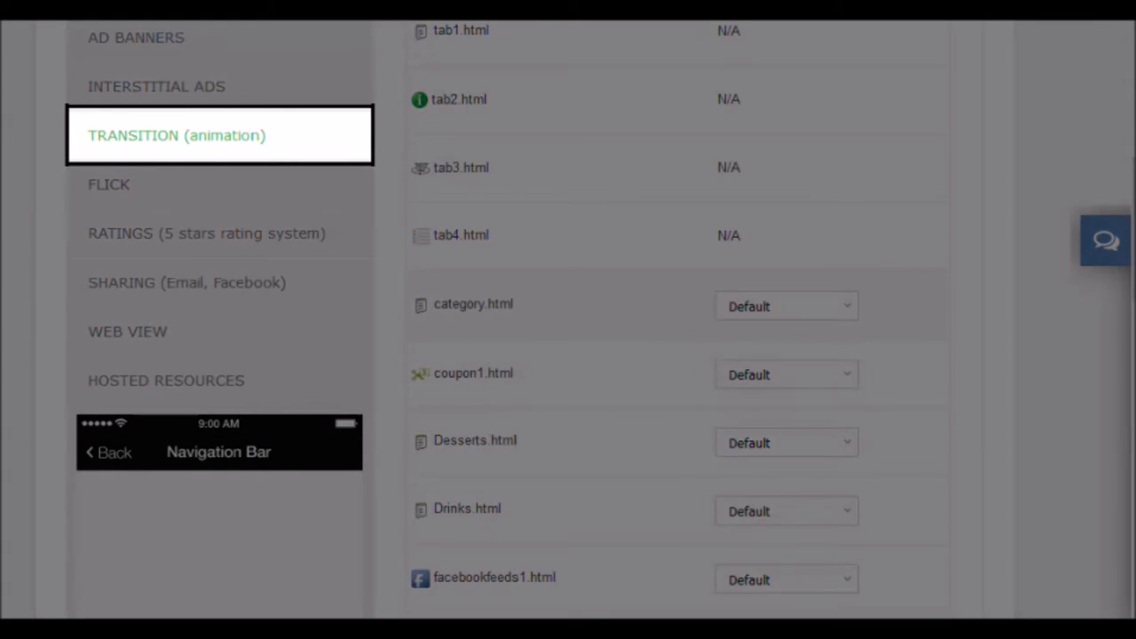
left_click(786, 307)
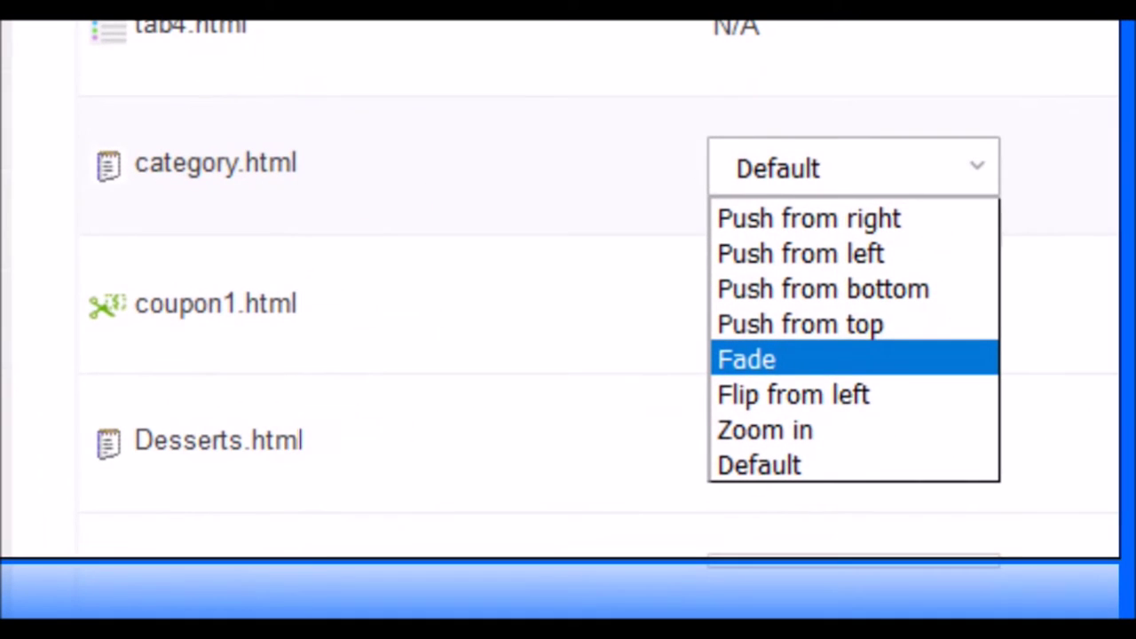
left_click(749, 366)
left_click(854, 166)
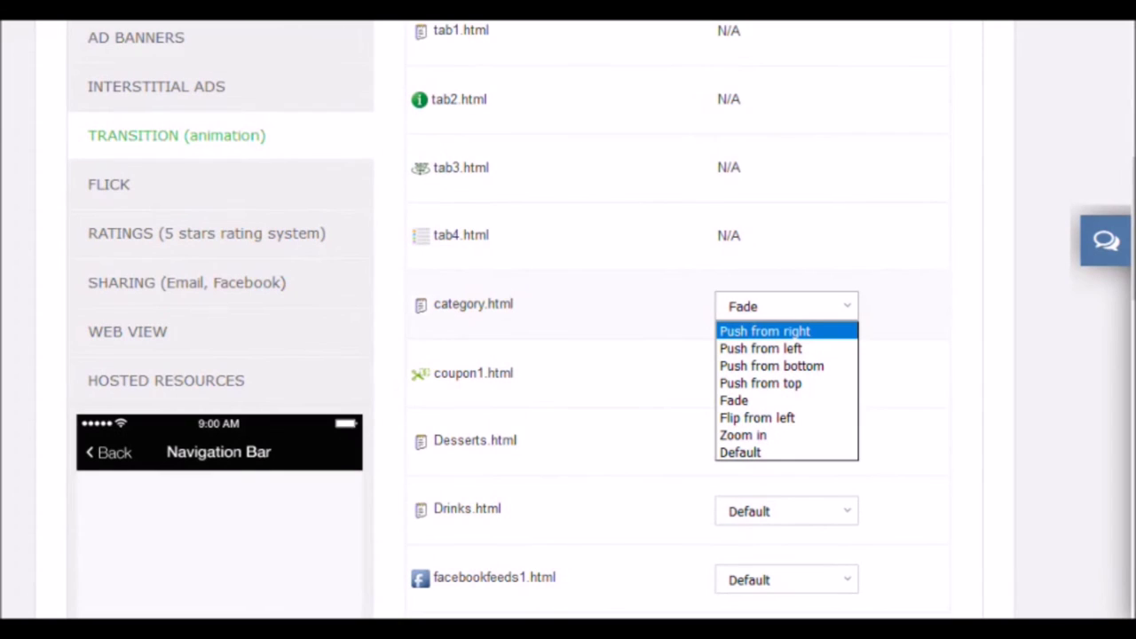
left_click(765, 331)
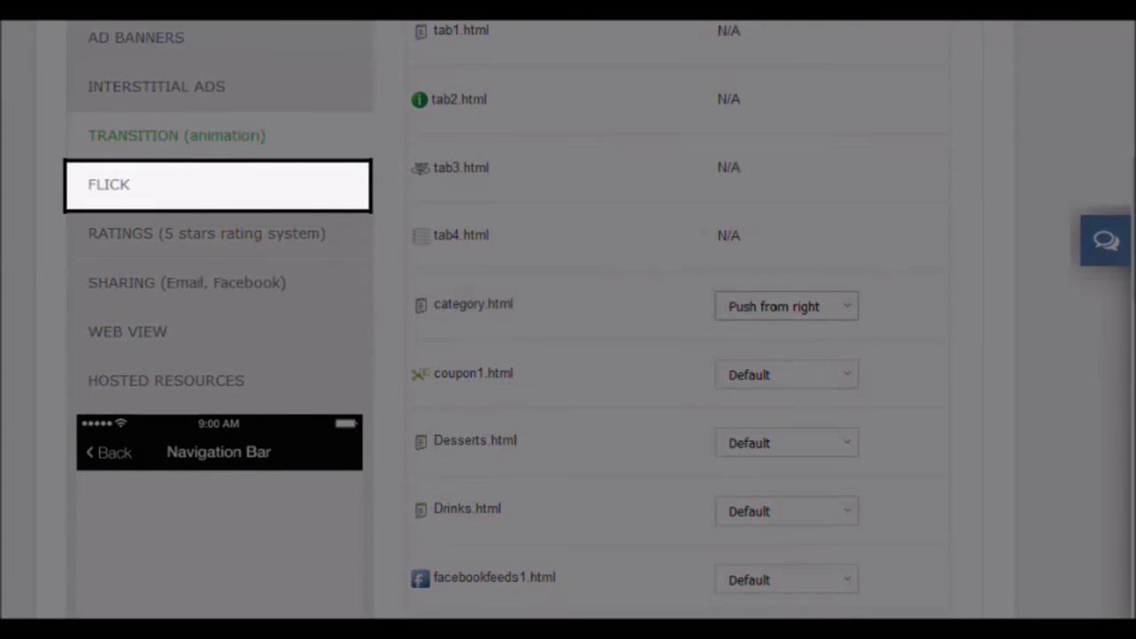
Step: Set the flick transition of category.html to Flip after trying Curl
left_click(108, 185)
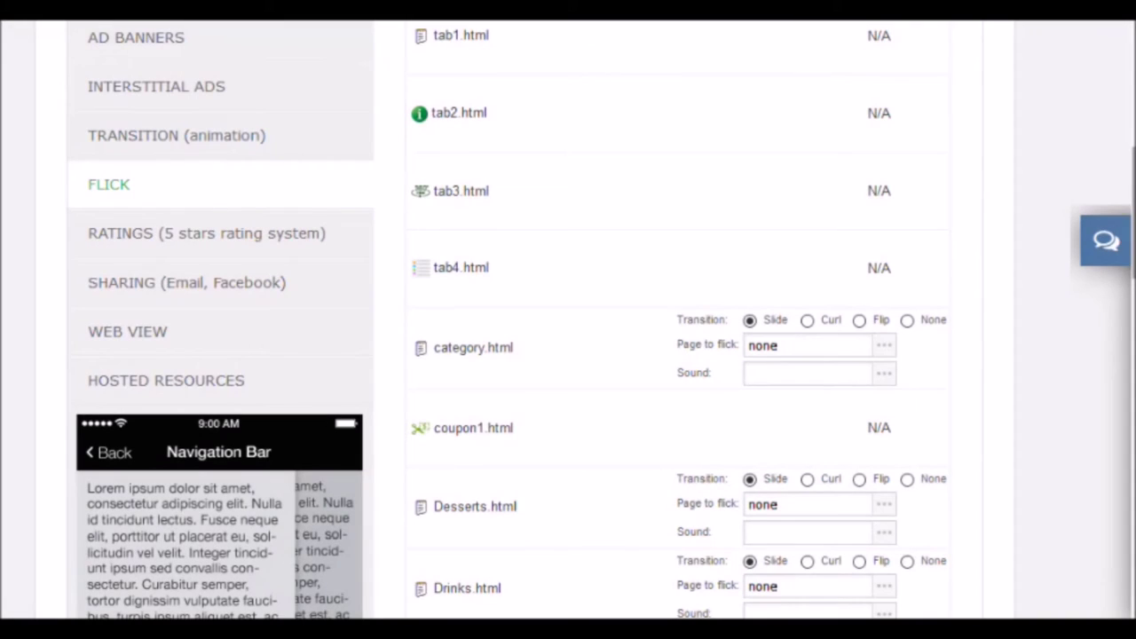
scroll(568, 320, "up", 3)
scroll(568, 320, "down", 5)
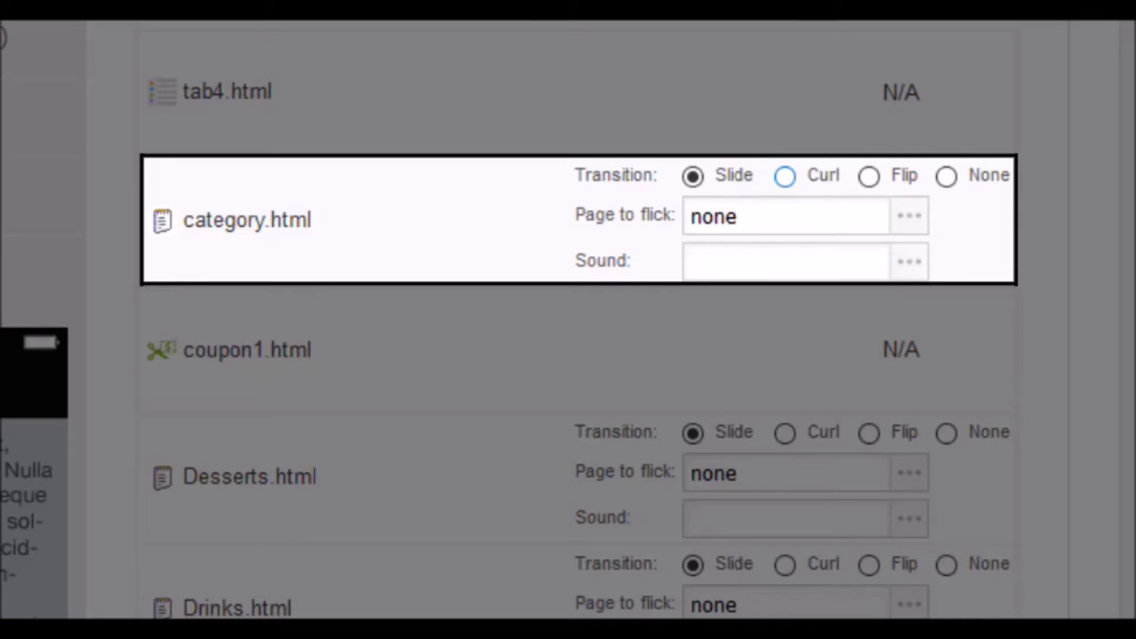
left_click(785, 176)
left_click(869, 176)
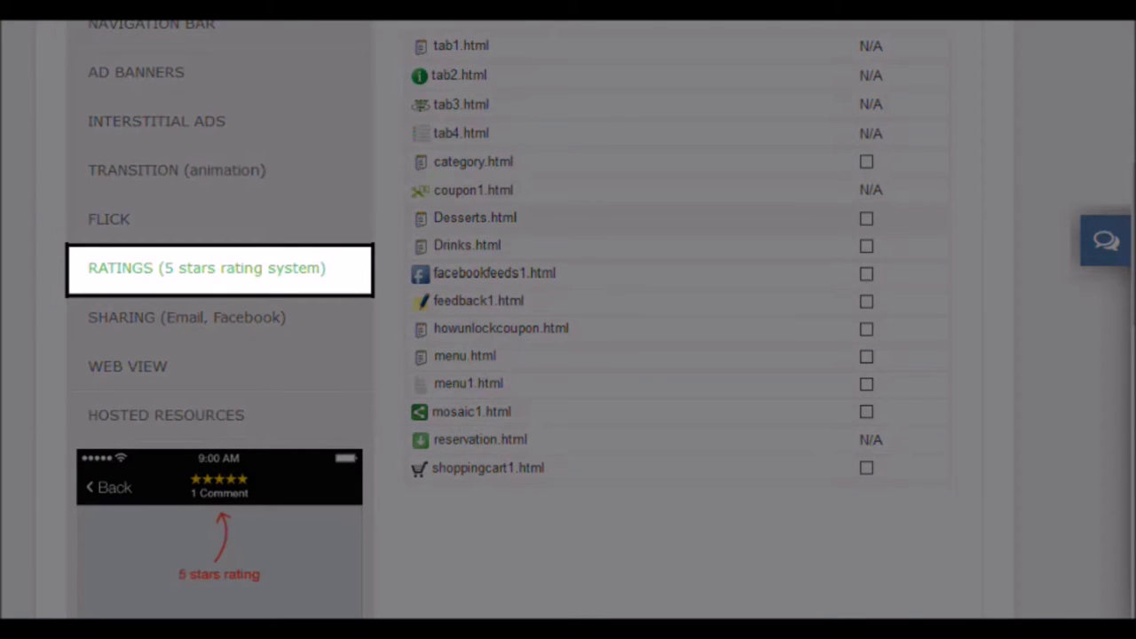
Step: Enable the 5 stars rating system and the email and Facebook sharing option for menu1.html
left_click(867, 383)
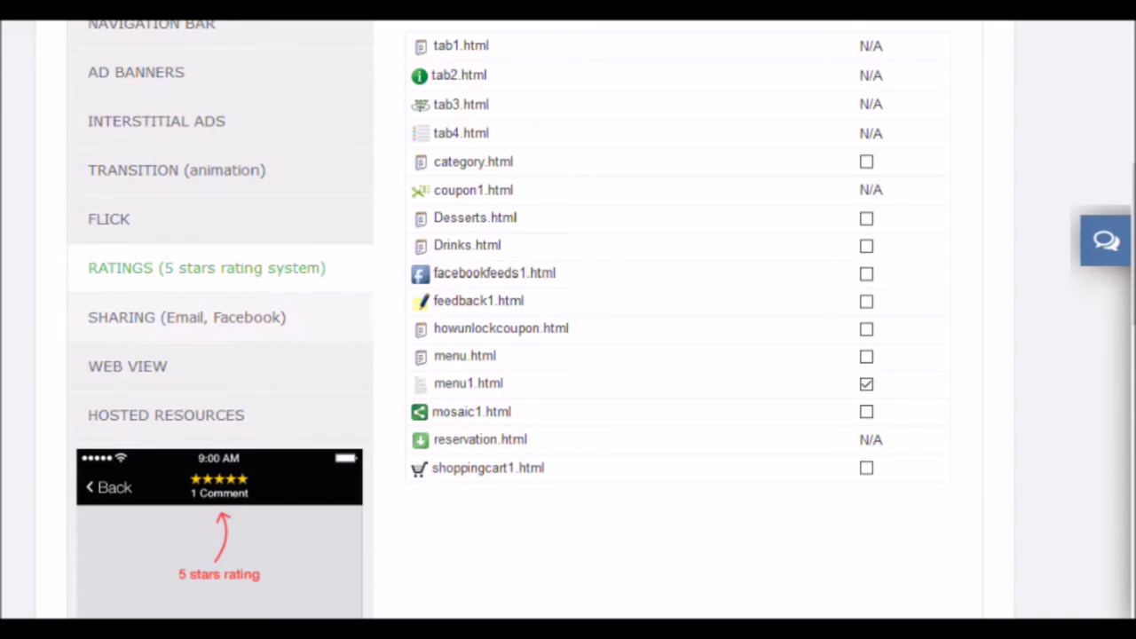
left_click(187, 317)
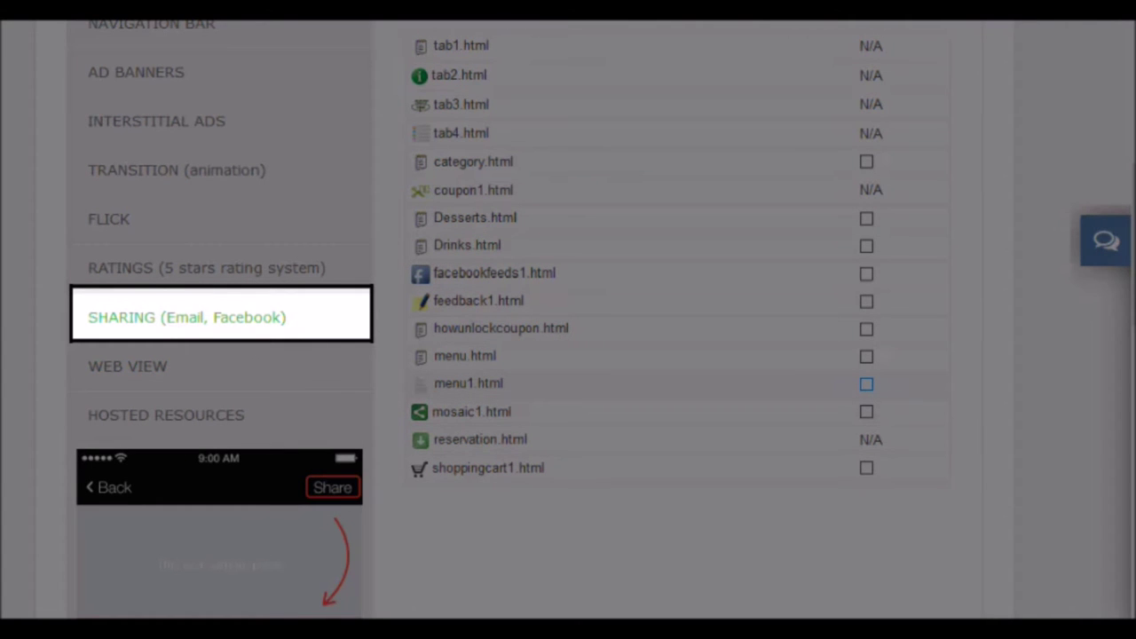
left_click(866, 384)
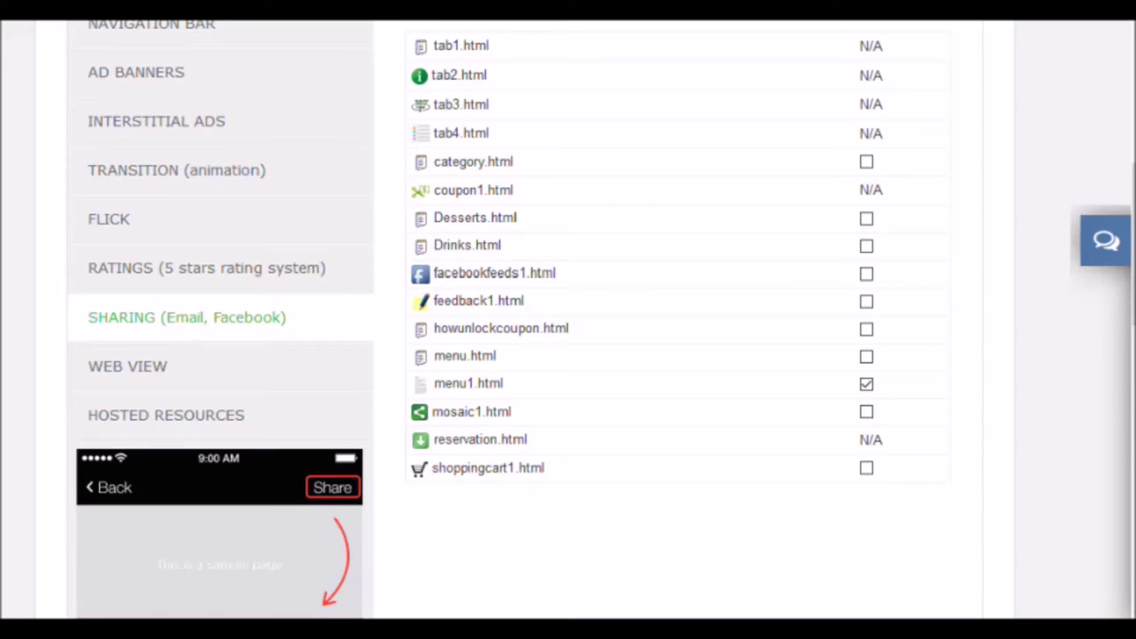
Step: Review the Web View and Hosted Resources settings of the pages, check the cloud resource files, and return to the app's dashboard
left_click(127, 366)
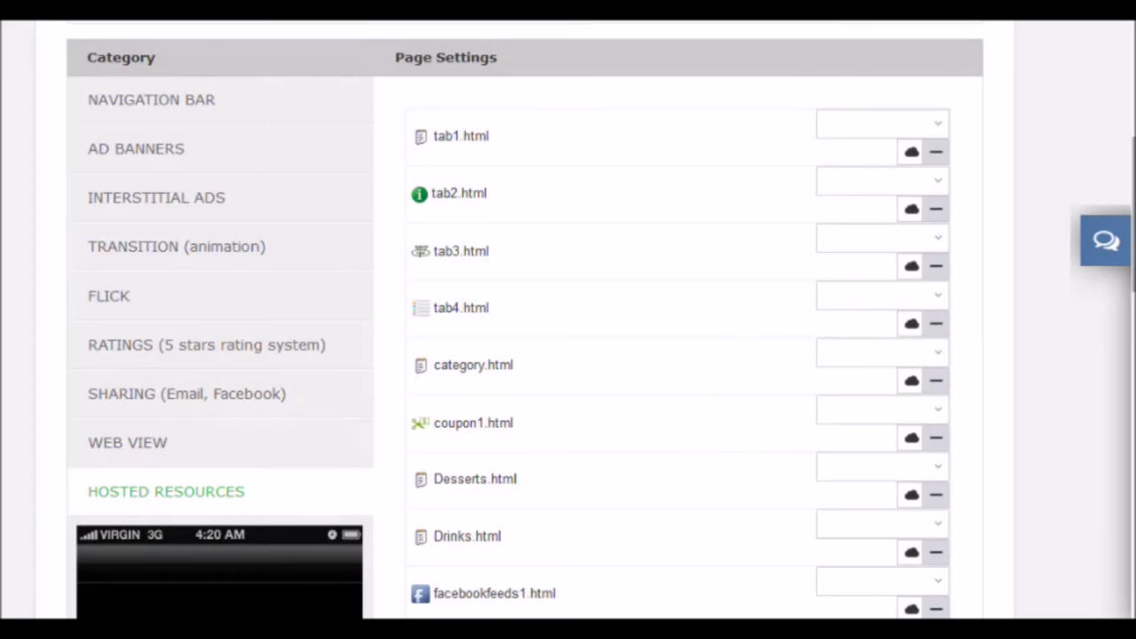
left_click(881, 124)
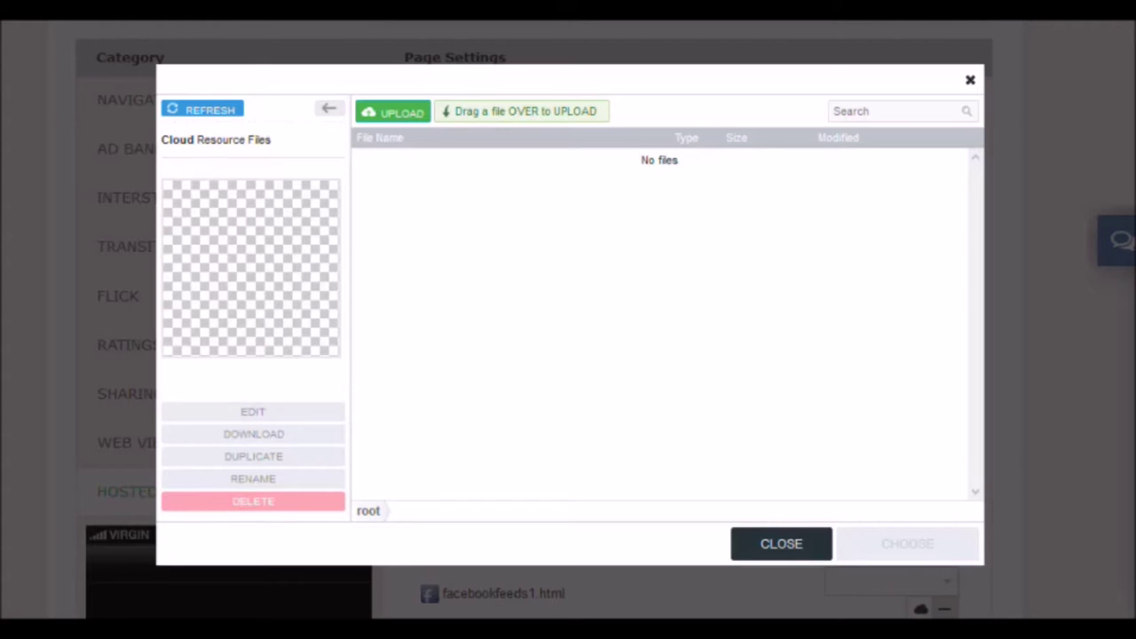
left_click(781, 544)
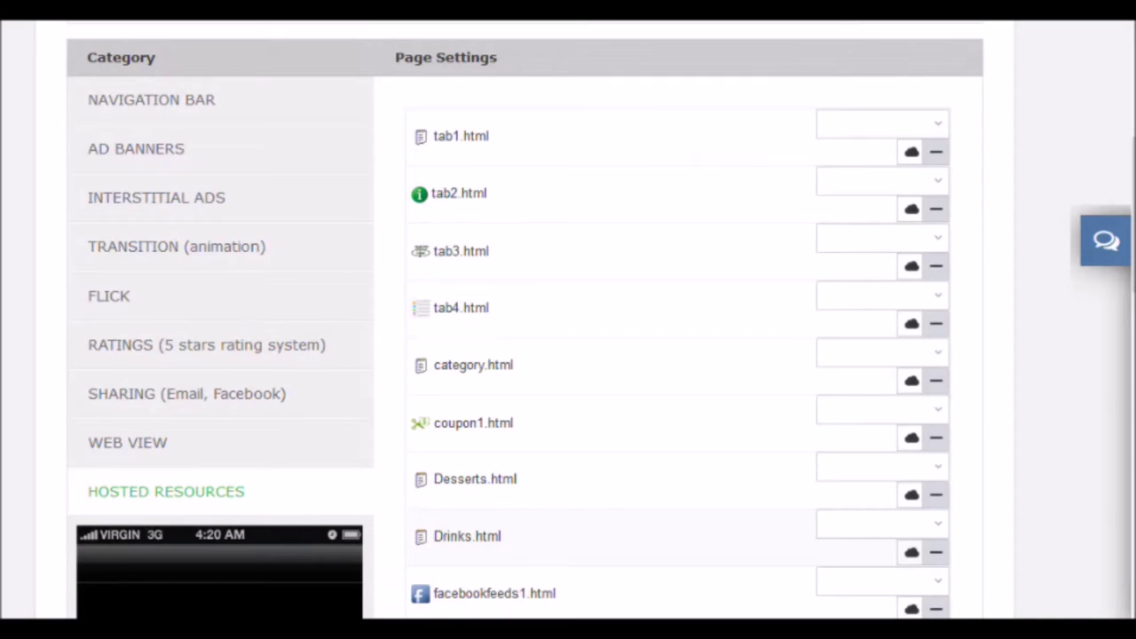
scroll(675, 355, "down", 5)
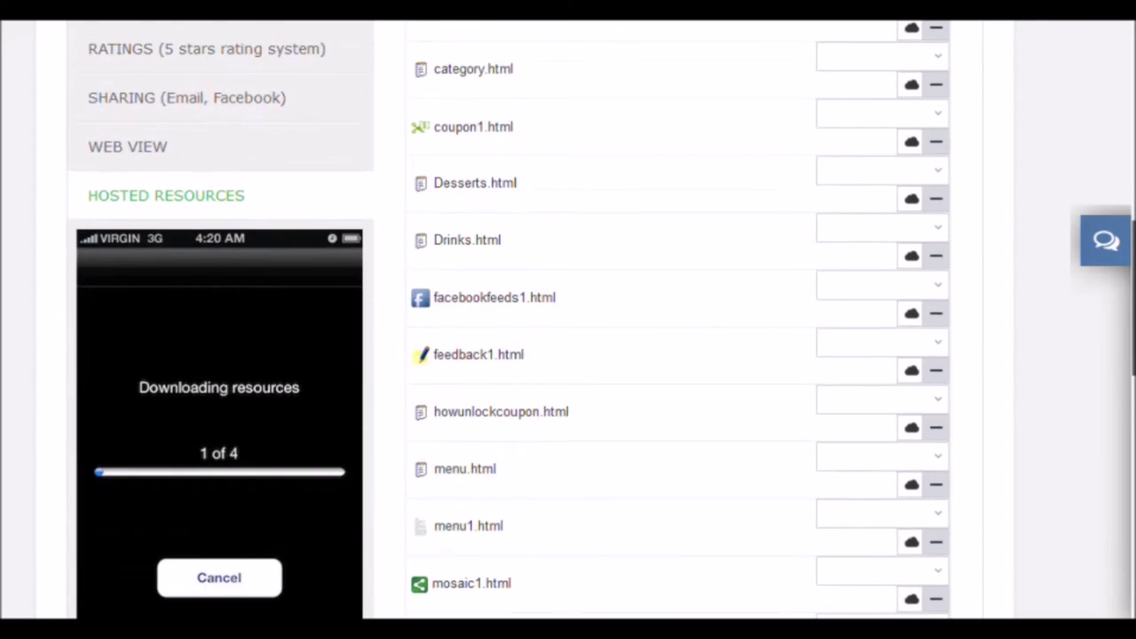
scroll(568, 319, "down", 1)
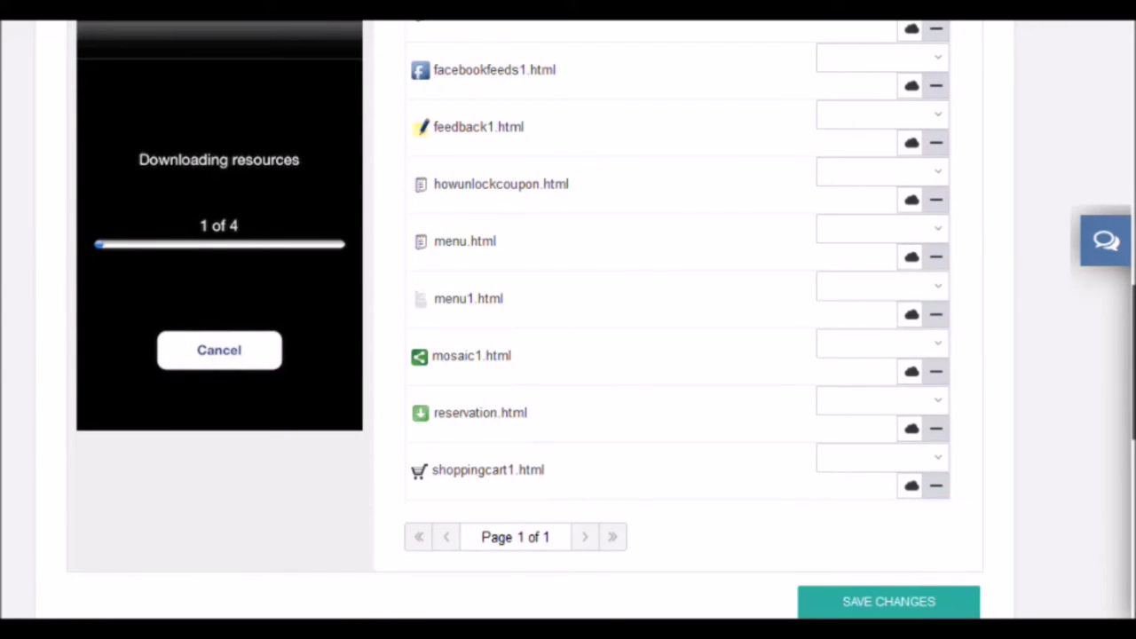
scroll(568, 319, "up", 1)
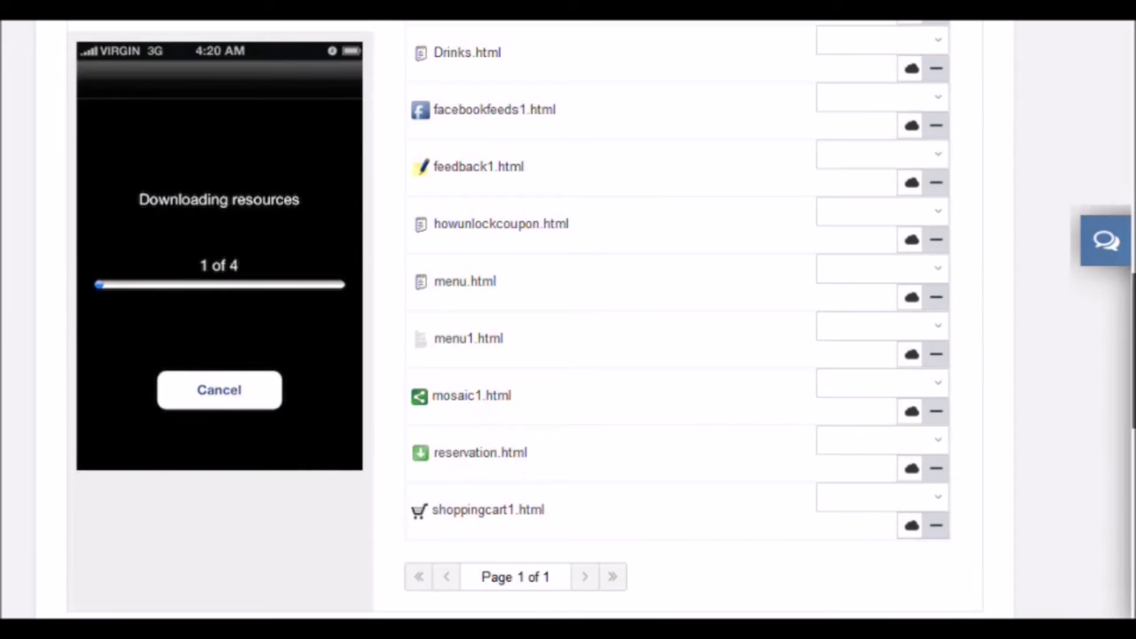
scroll(568, 320, "up", 9)
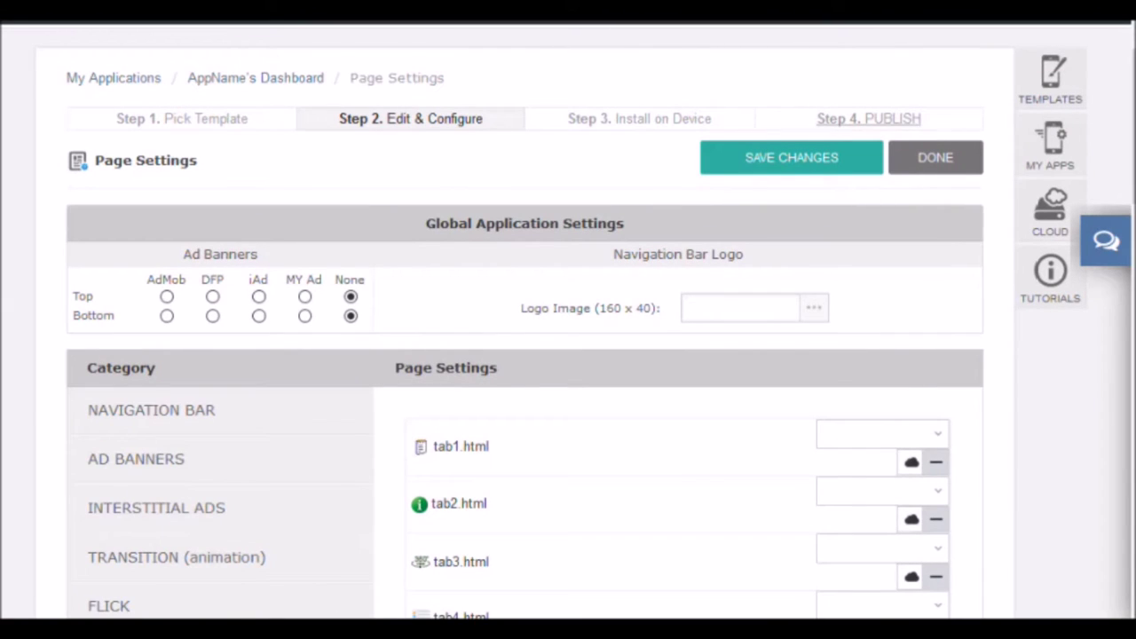
left_click(935, 157)
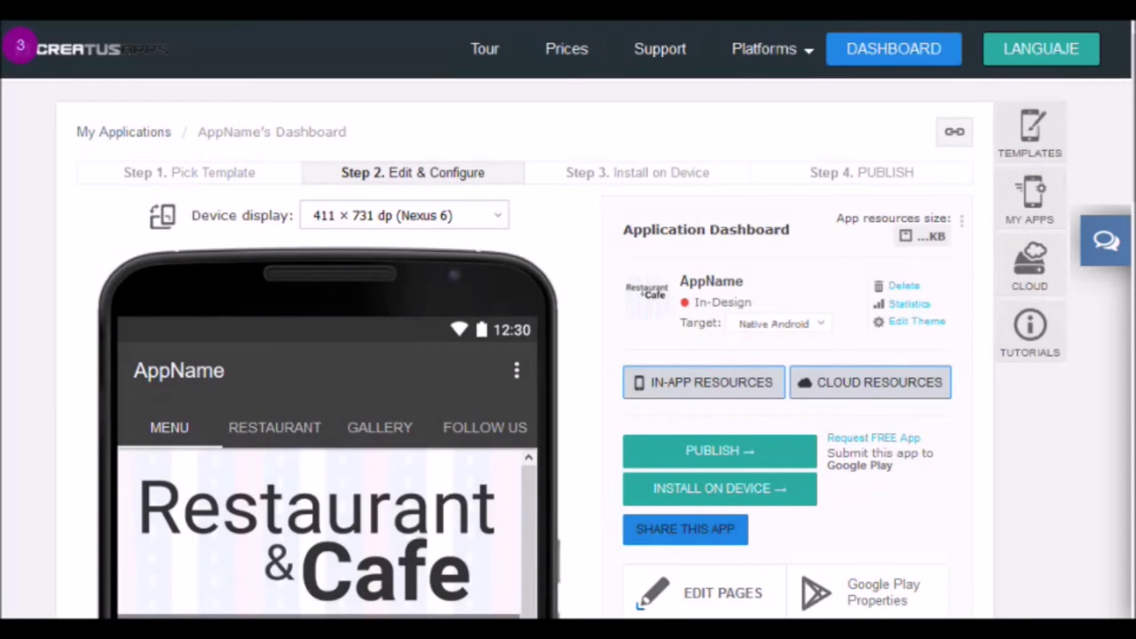
Step: Open the Google Play Properties and set the app title to "Restaurant Name"
scroll(568, 320, "down", 4)
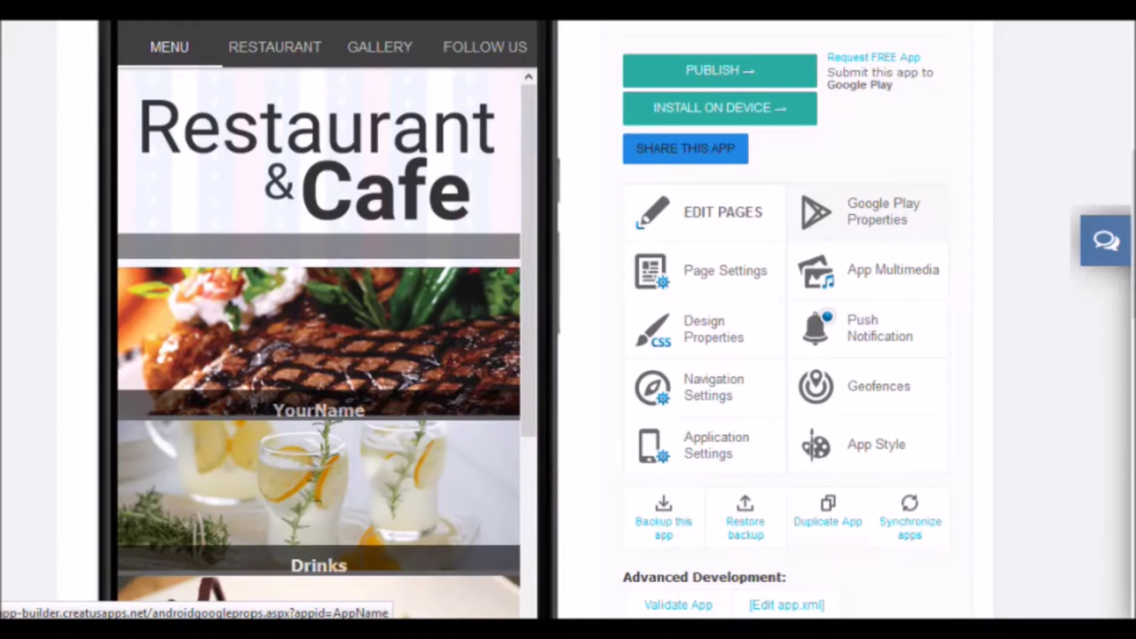
left_click(868, 211)
scroll(568, 320, "down", 1)
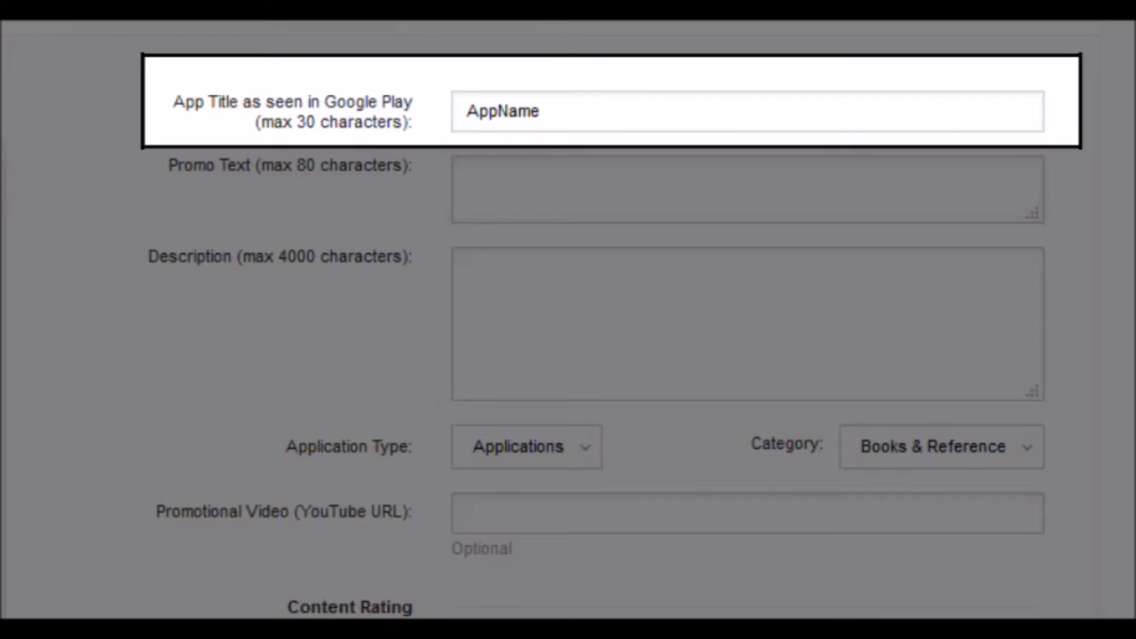
left_click(498, 111)
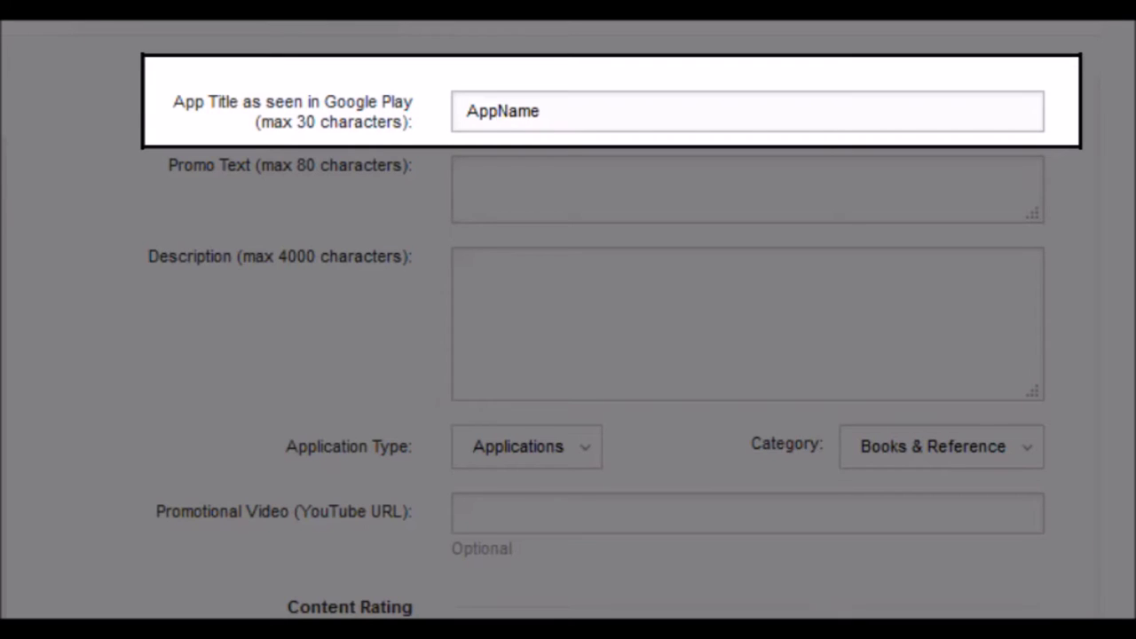
key("ctrl+a")
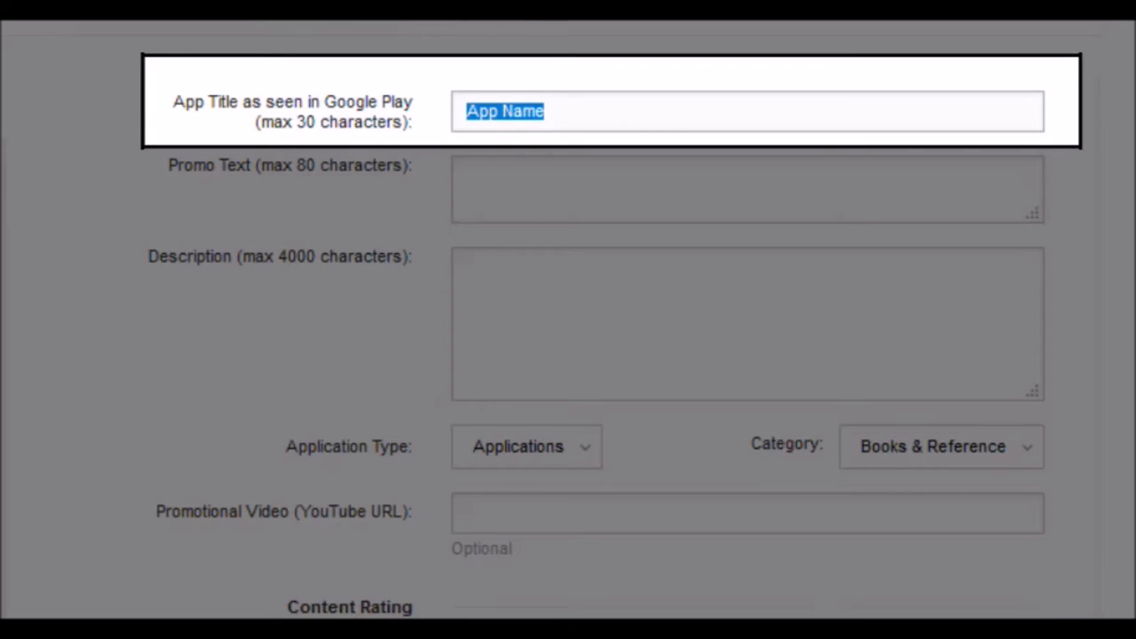
type("Restaurant Name")
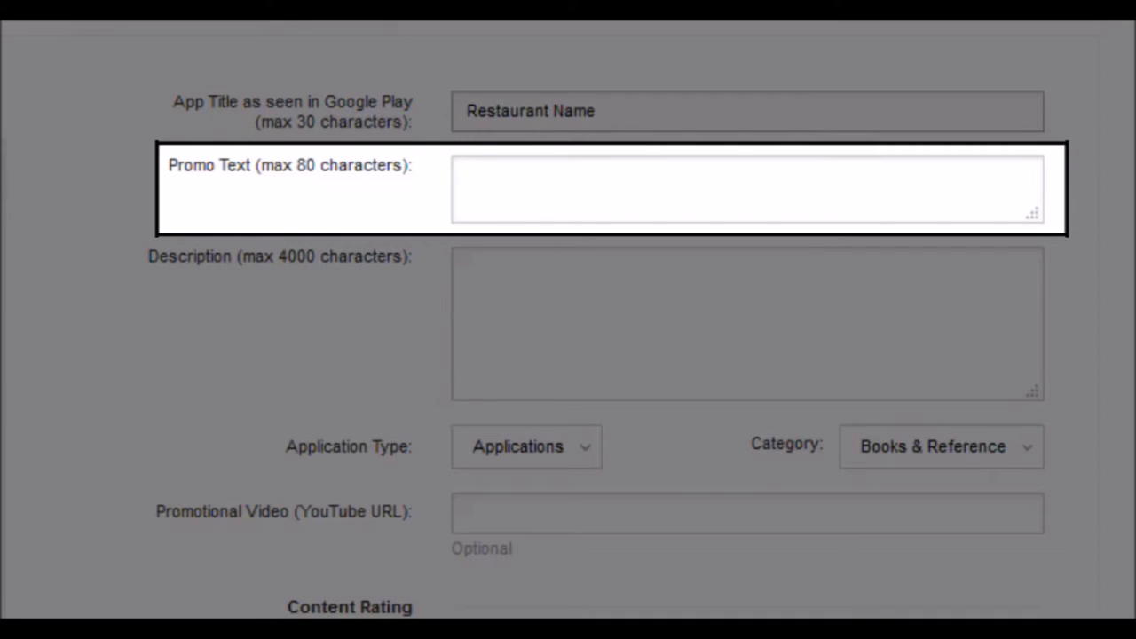
Step: Enter "Promo text" as the app's Google Play promo text
type("Promo")
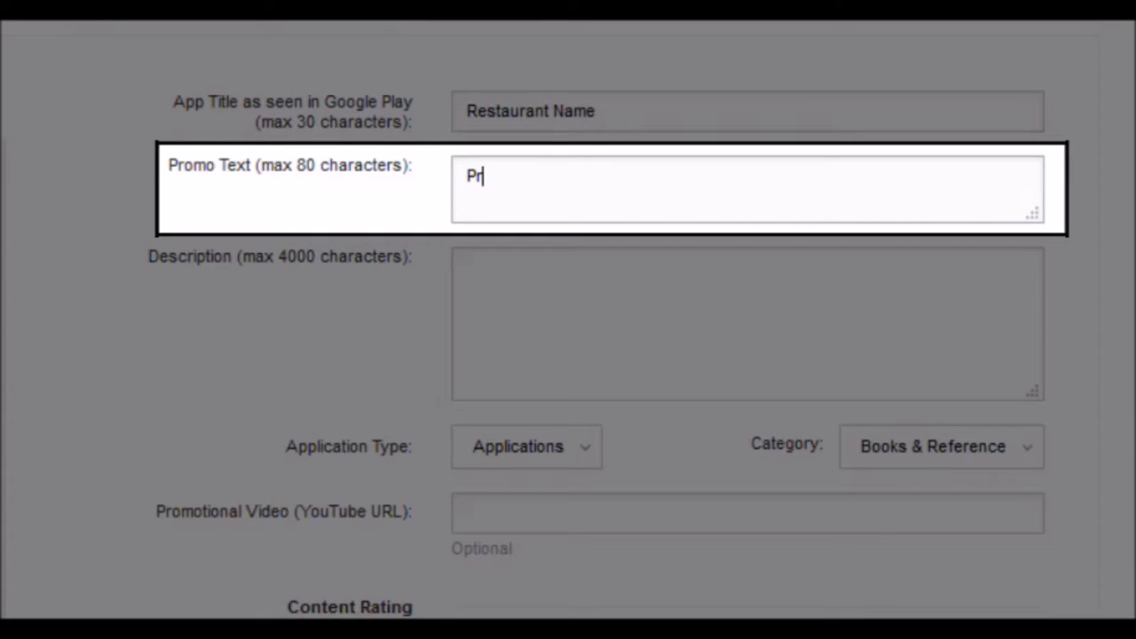
type(" text")
key("BackSpace")
left_click(467, 267)
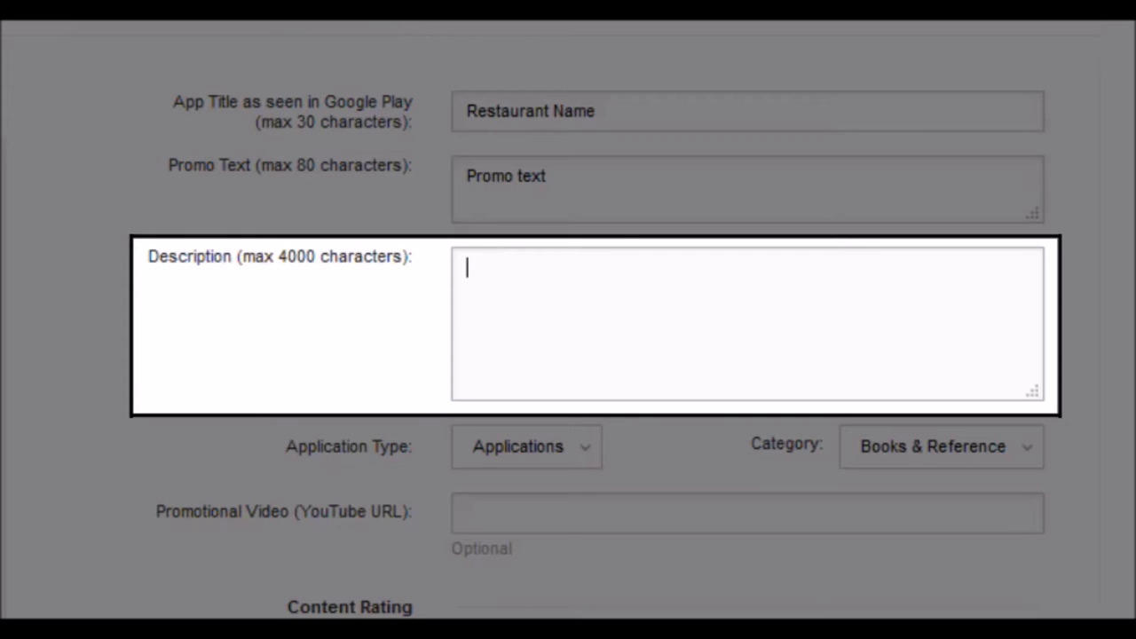
Step: Set the app's Google Play category to Travel & Local
scroll(568, 319, "down", 3)
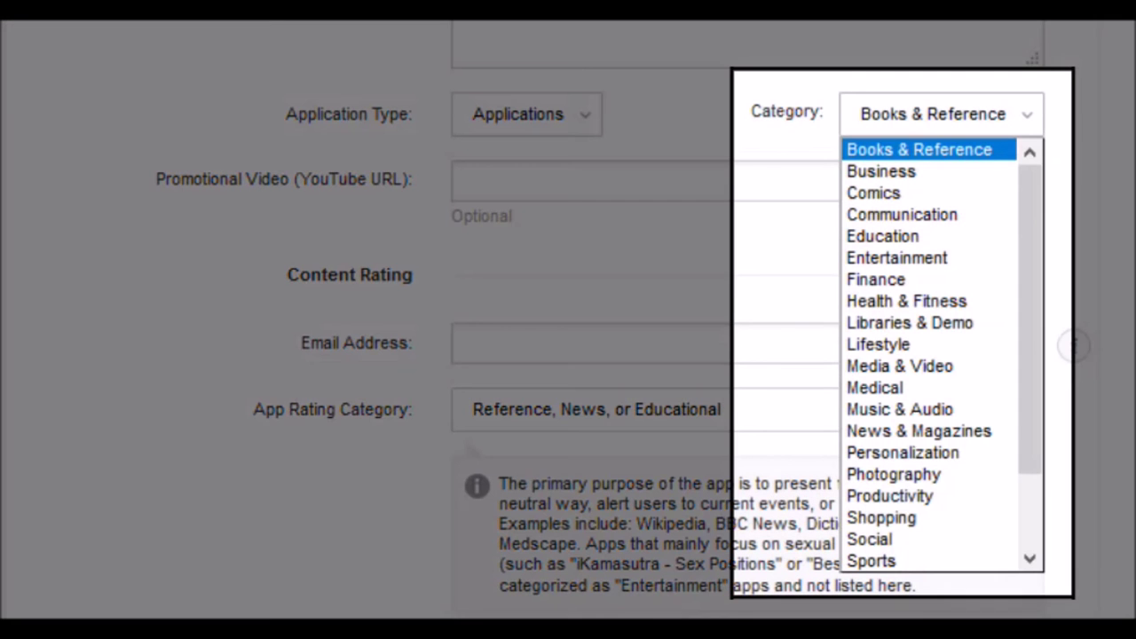
key("Down")
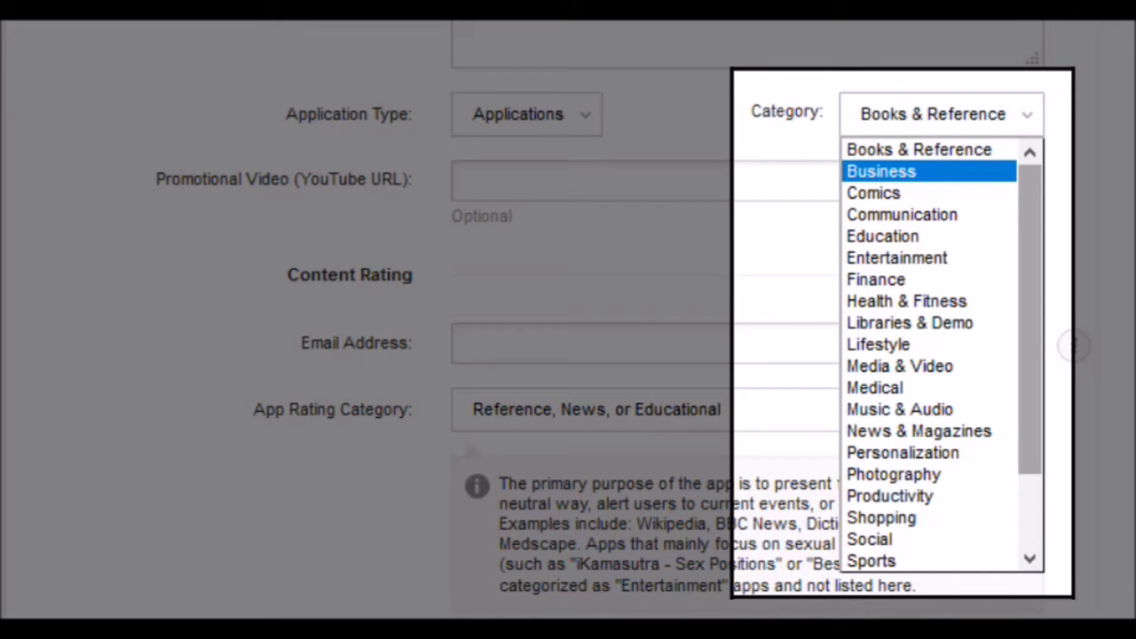
left_click_drag(1030, 319, 1030, 390)
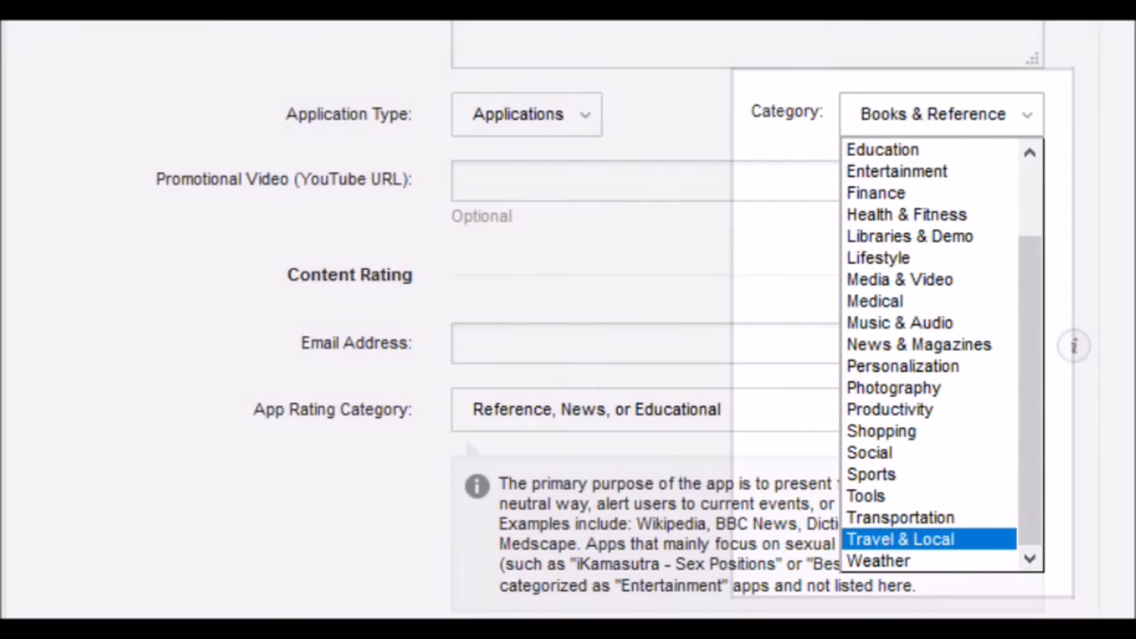
left_click(928, 539)
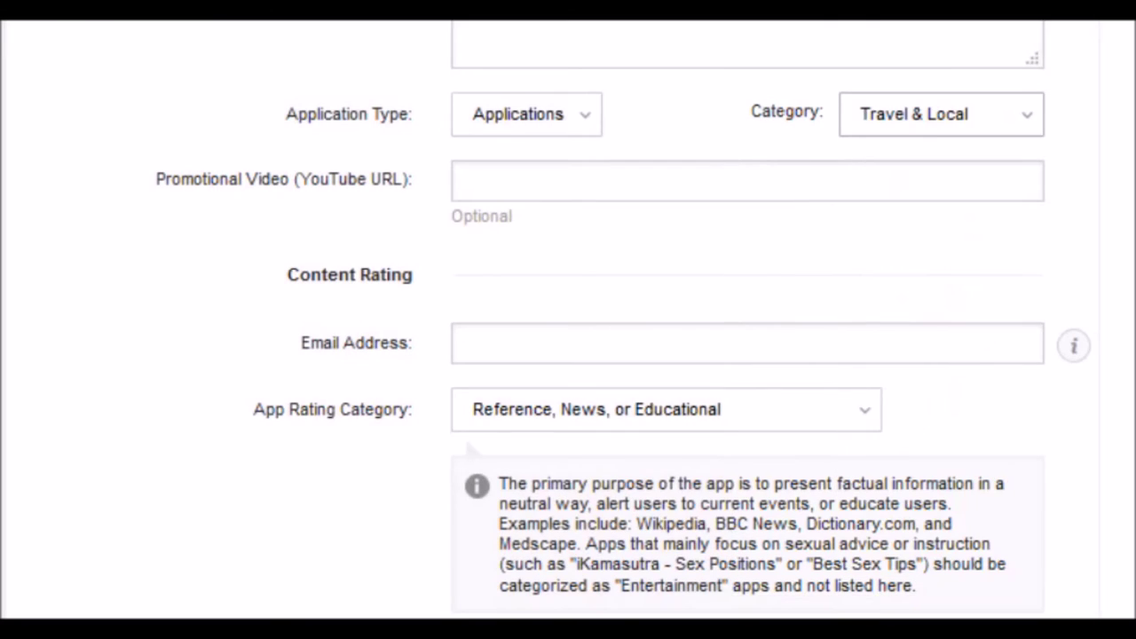
key("Tab")
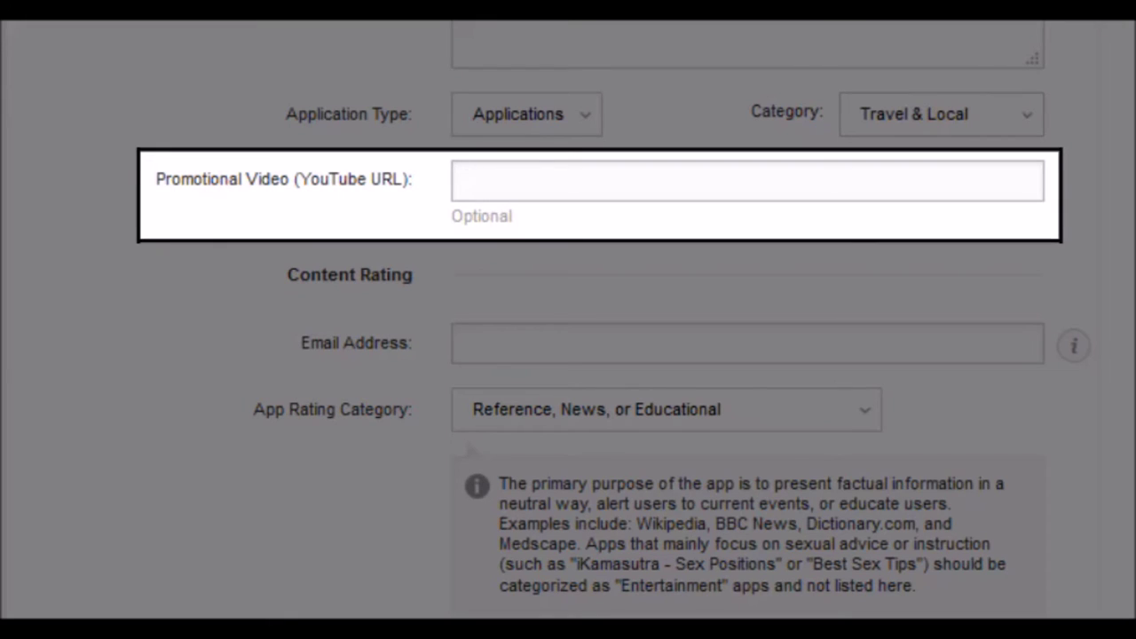
left_click_drag(299, 178, 366, 178)
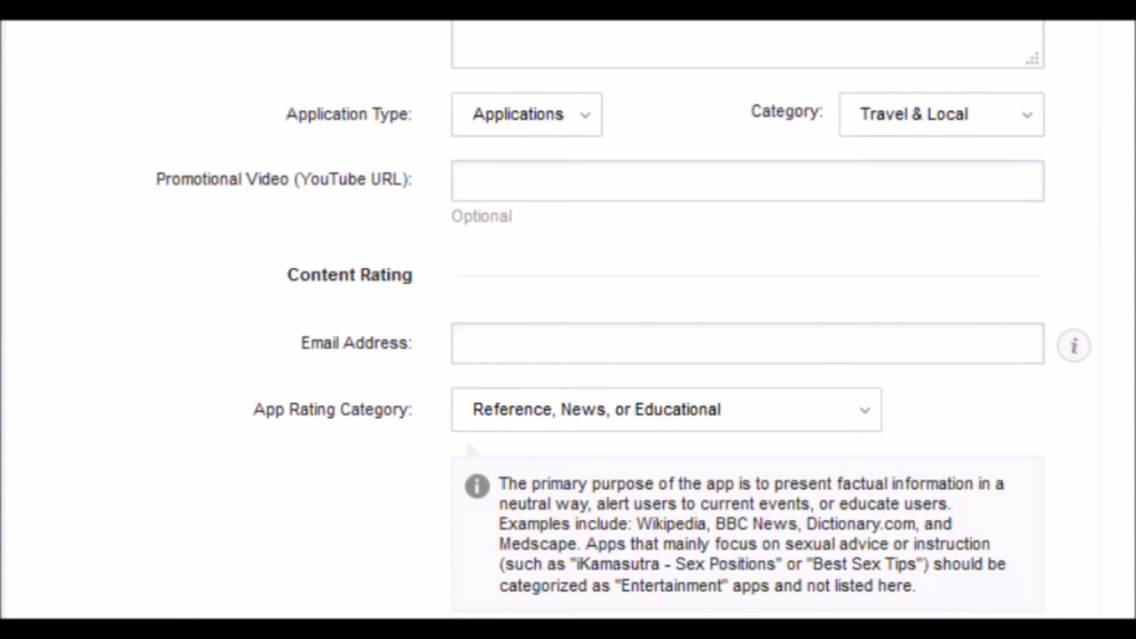
Step: Review the content rating fields and the Google Play Multimedia icon, feature graphic and promo graphic settings
scroll(568, 320, "down", 3)
scroll(568, 319, "up", 2)
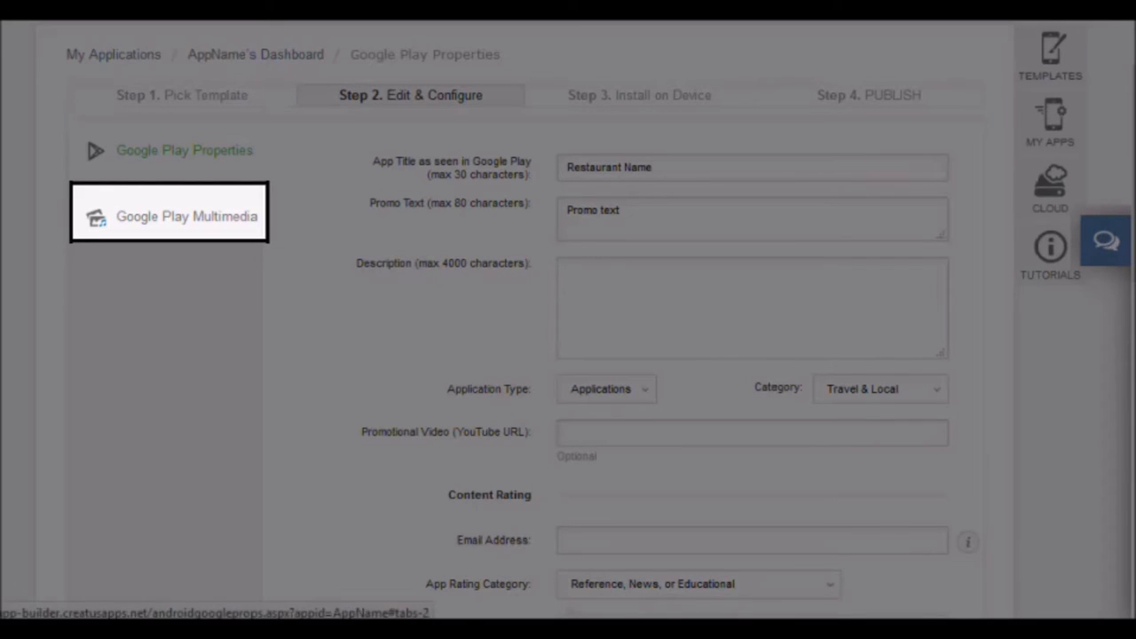
left_click(169, 215)
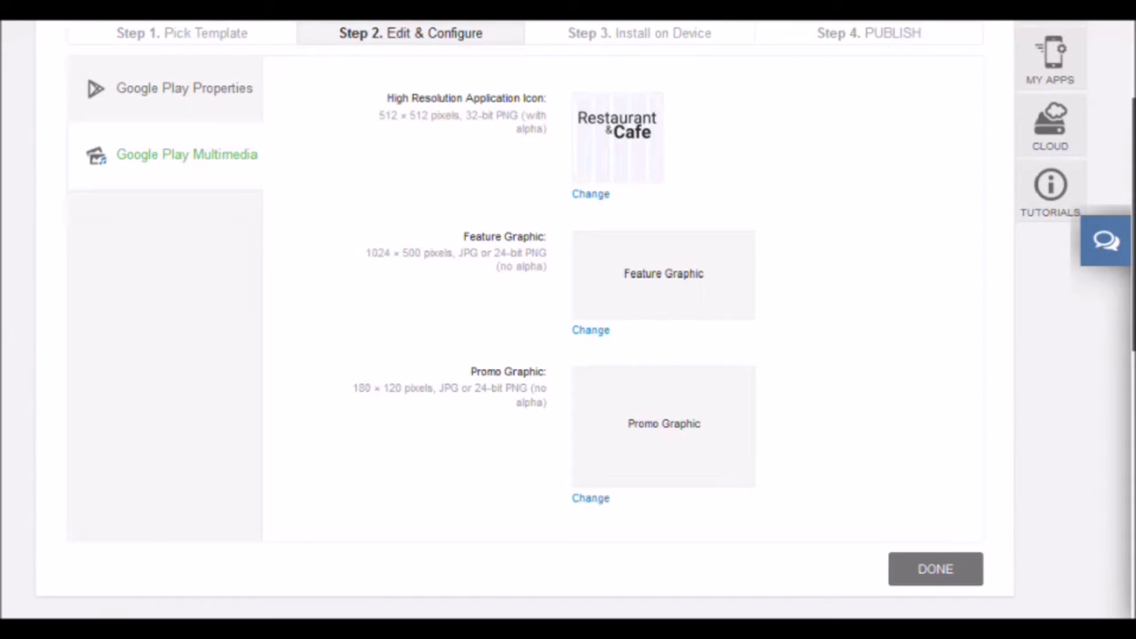
scroll(568, 320, "down", 2)
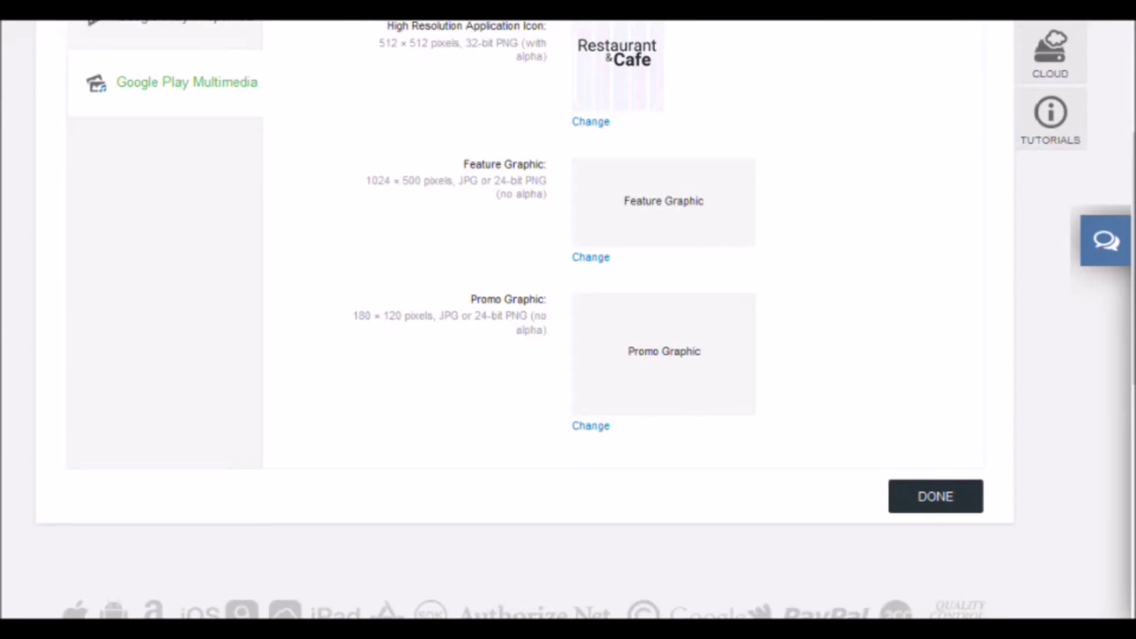
Step: Close the Google Play properties and review the app multimedia settings for app icons, splash screens and notification icons
left_click(936, 496)
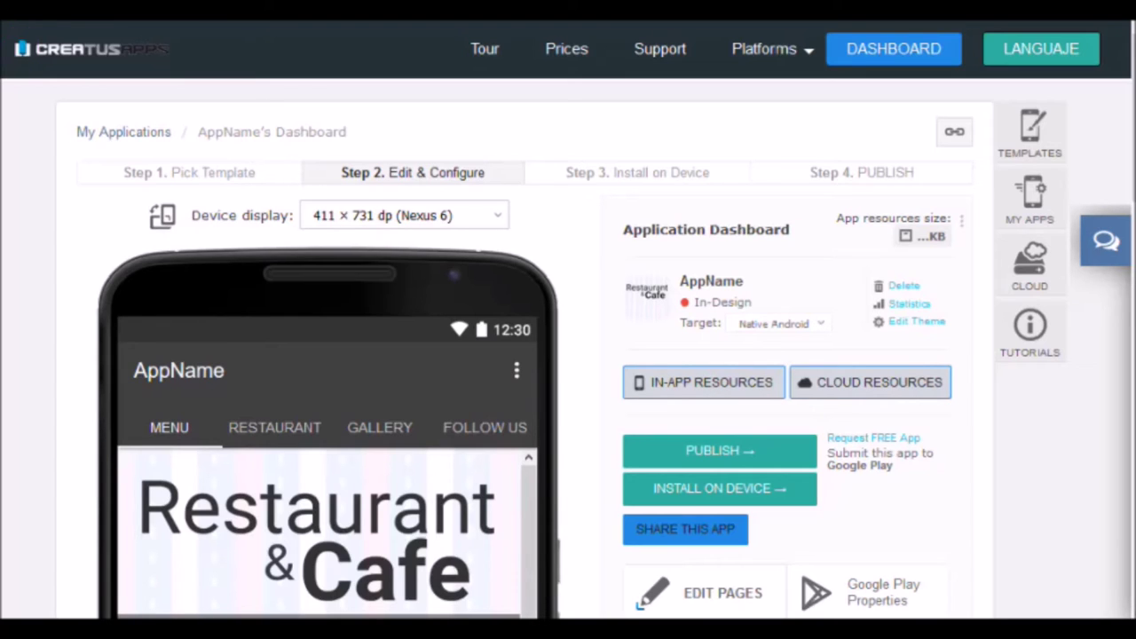
scroll(568, 355, "down", 5)
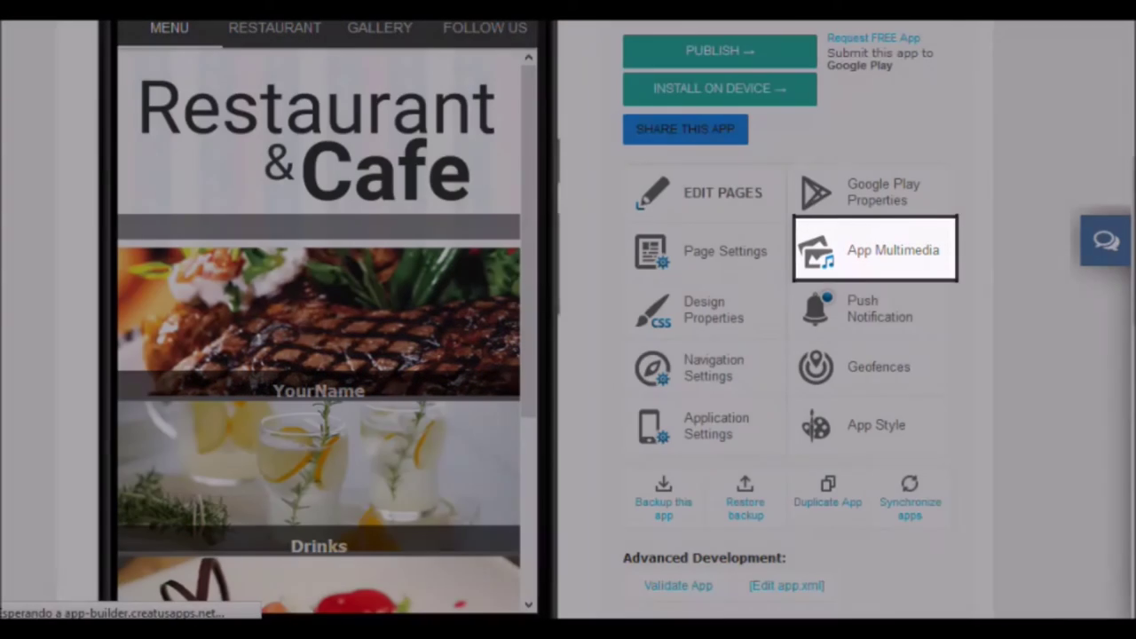
left_click(874, 249)
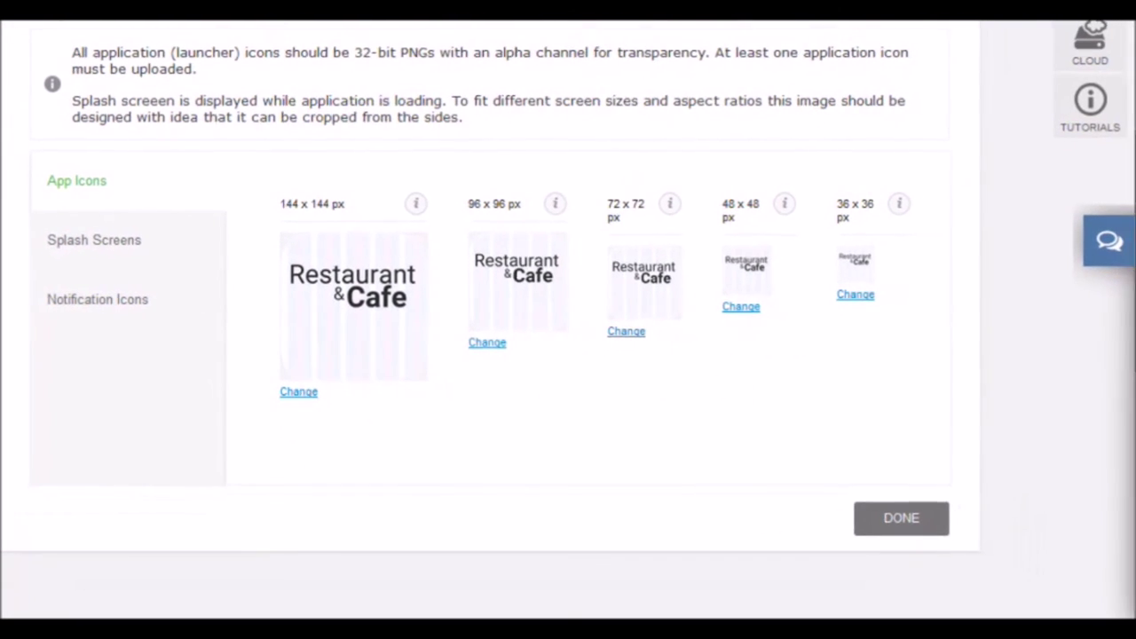
scroll(569, 320, "down", 1)
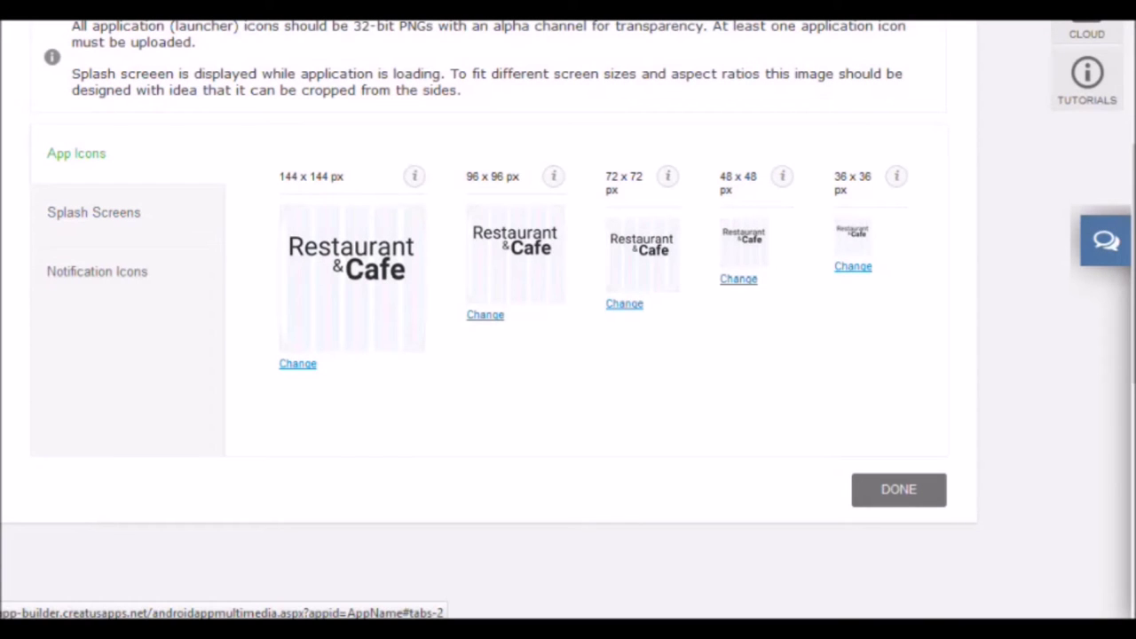
left_click(93, 213)
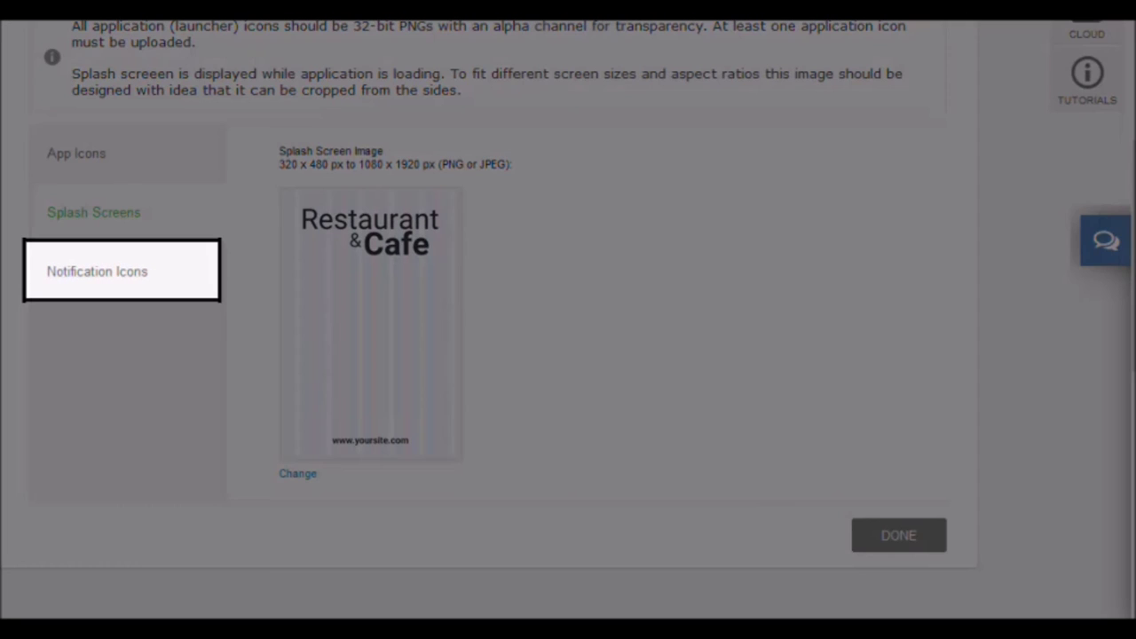
left_click(97, 271)
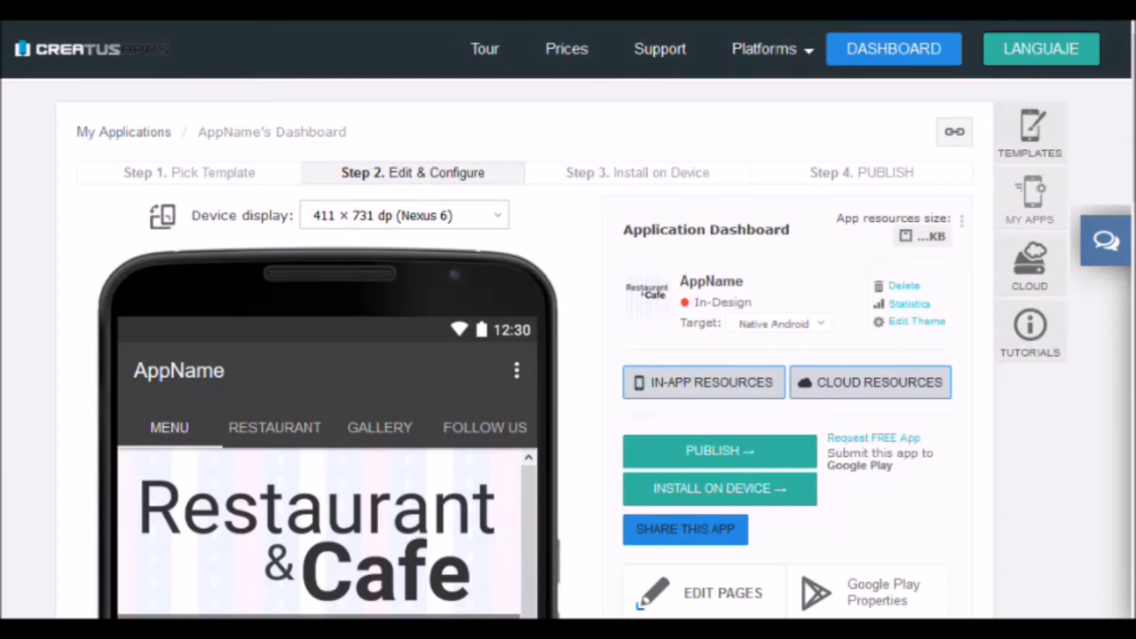
Step: Open the push notification settings and enter "Message" as the notification message
scroll(568, 320, "down", 2)
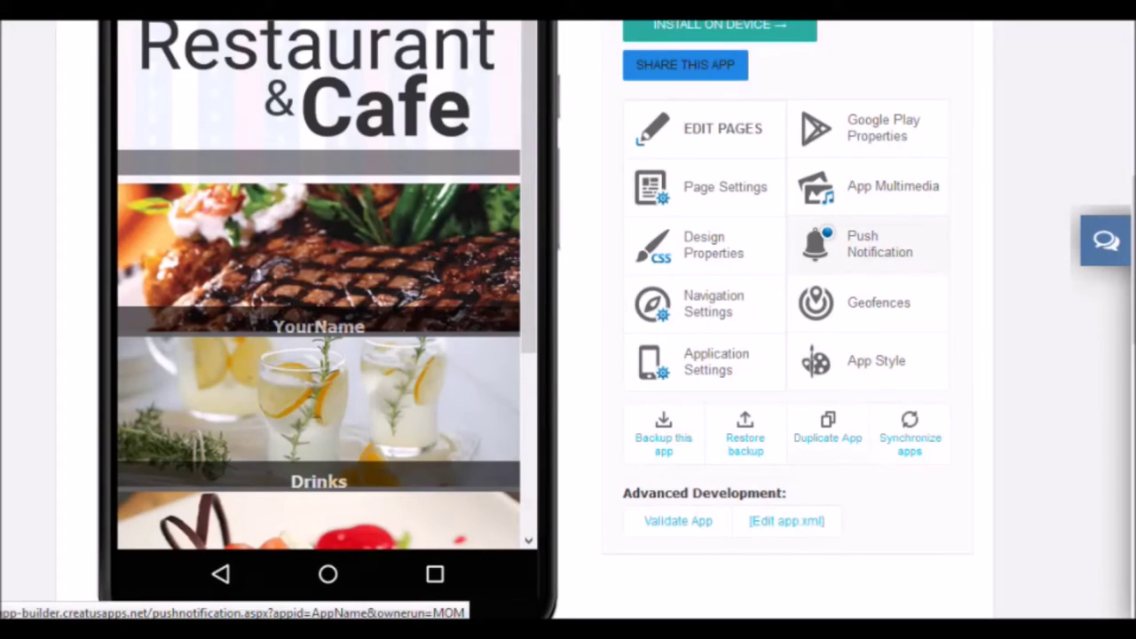
left_click(867, 244)
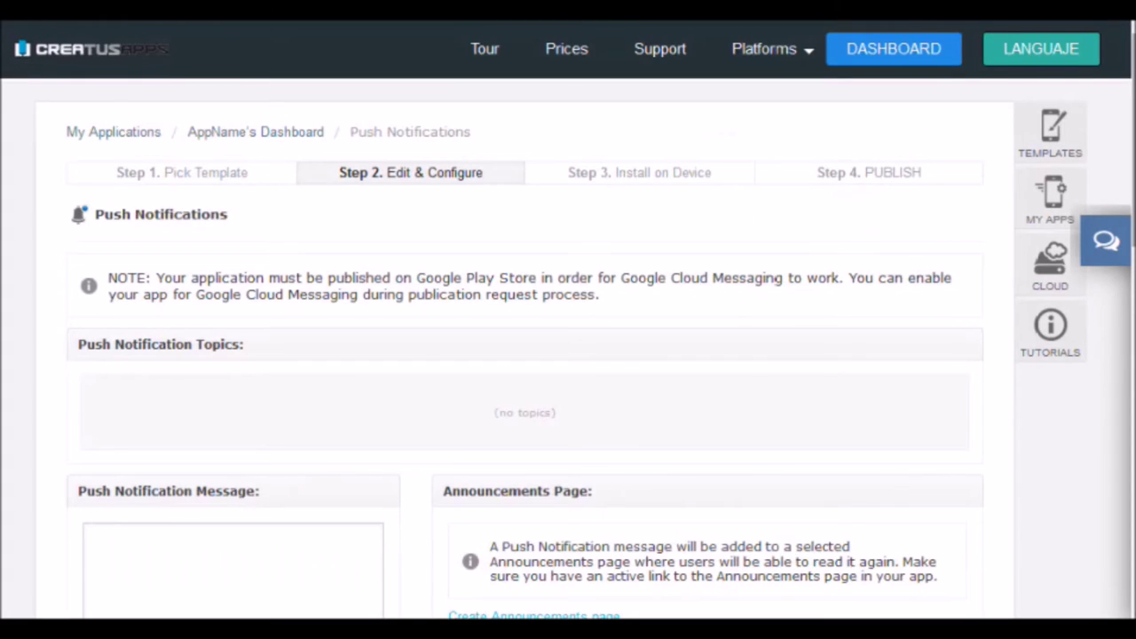
scroll(569, 320, "down", 4)
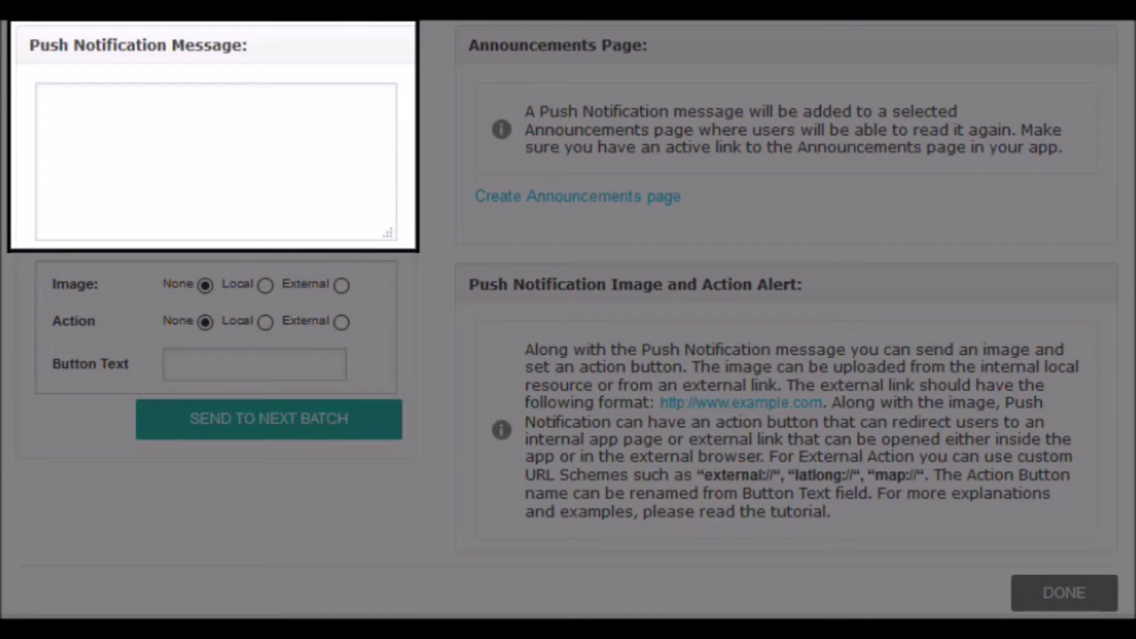
type("Message")
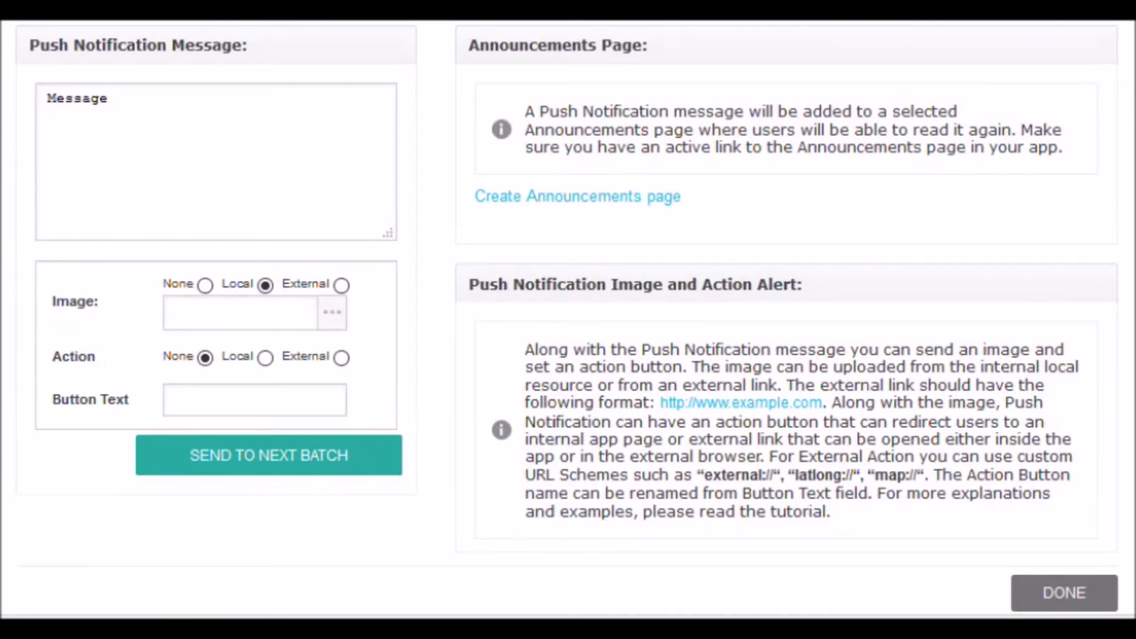
Step: Attach the local resource image sundaes.jpg to the push notification
left_click(332, 312)
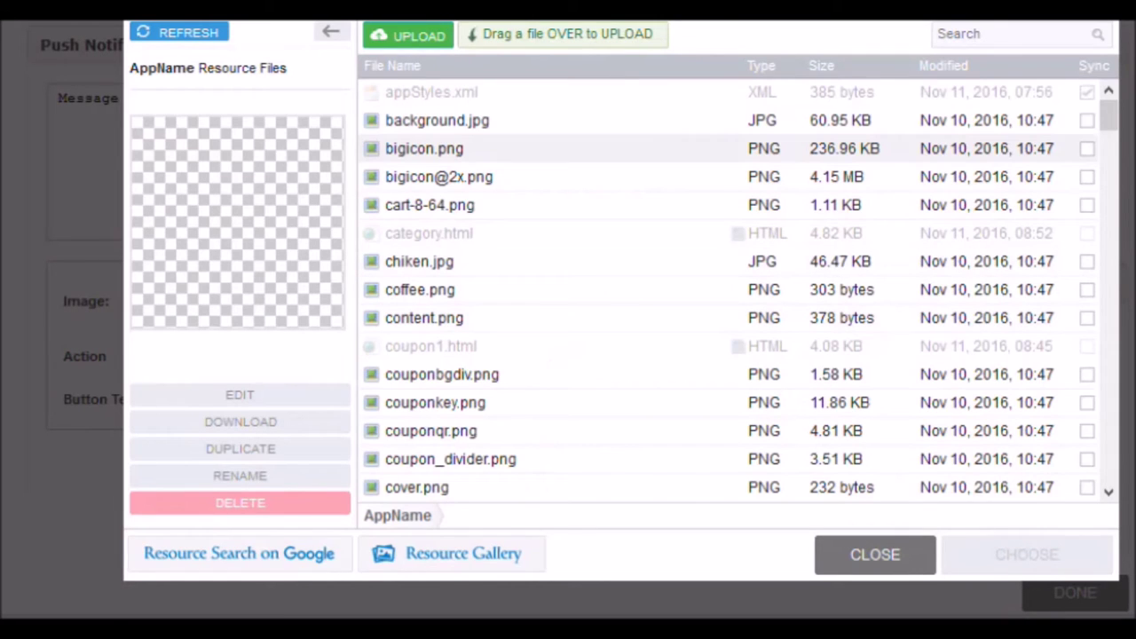
left_click(1012, 34)
type("su")
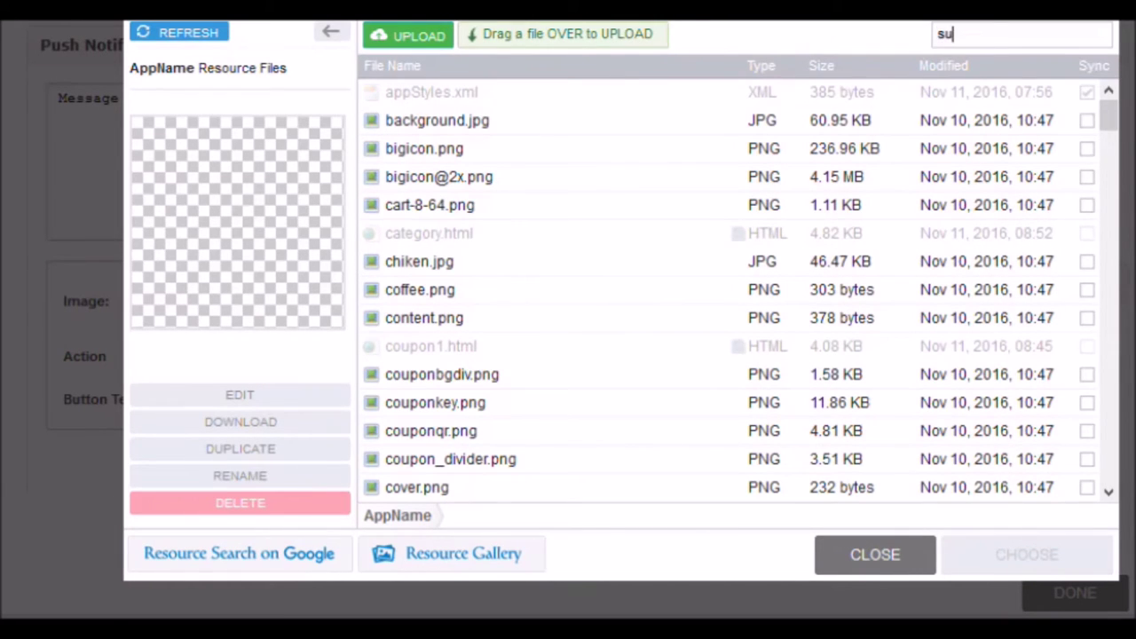
left_click(427, 92)
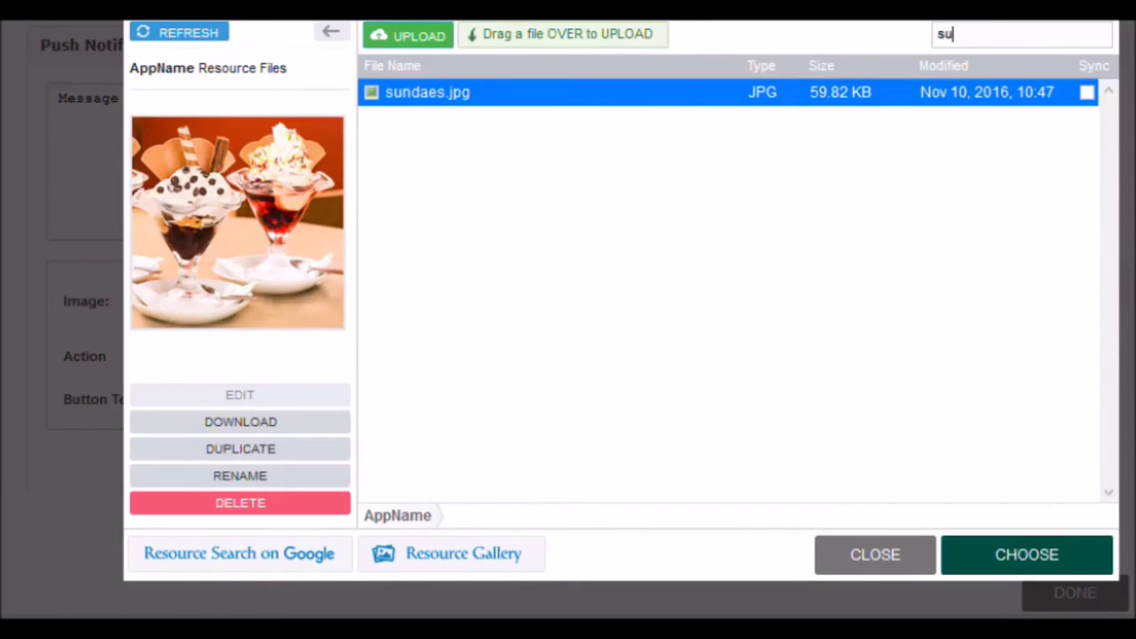
left_click(1027, 554)
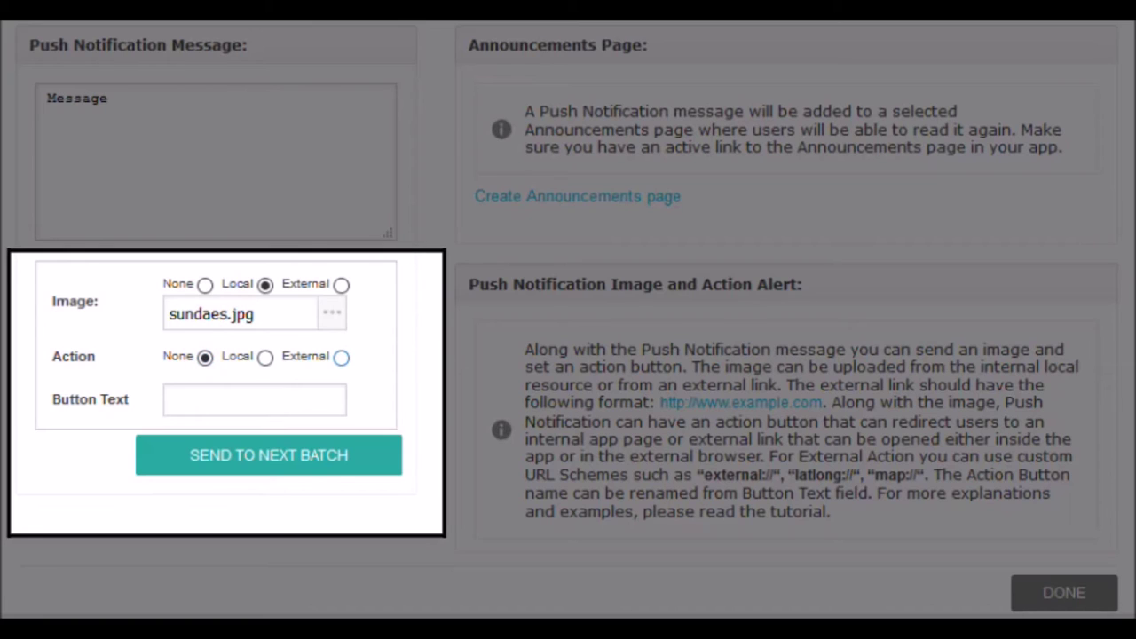
Step: Give the push notification an external action with "url" as its address and "Go!" as the button text
left_click(175, 384)
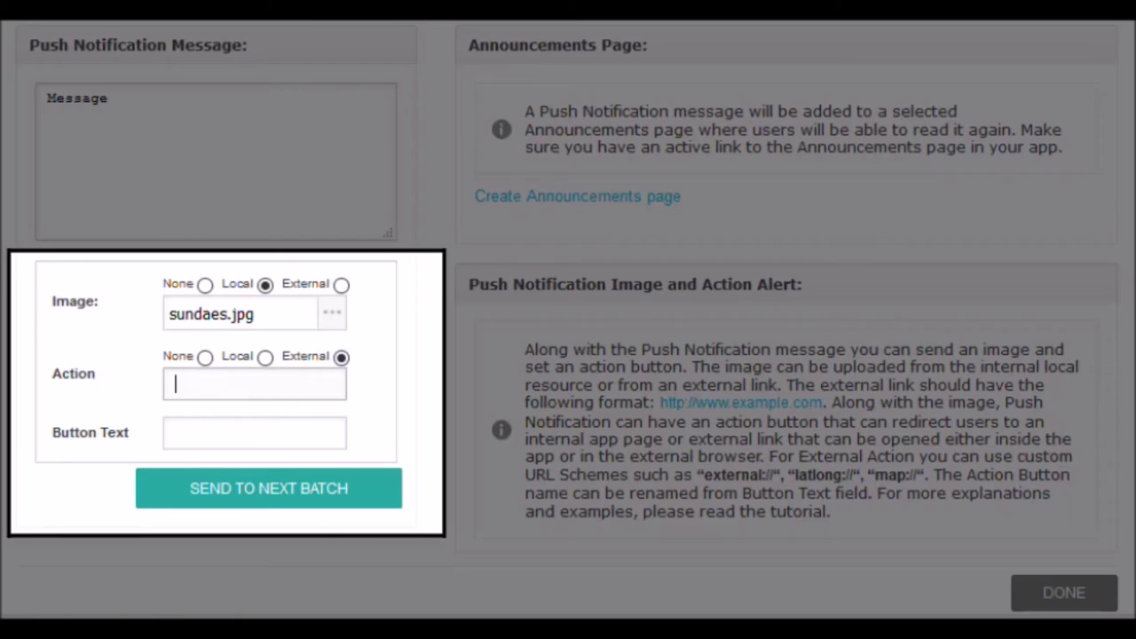
type("u")
key("BackSpace")
type("url")
left_click(175, 432)
type("Go!")
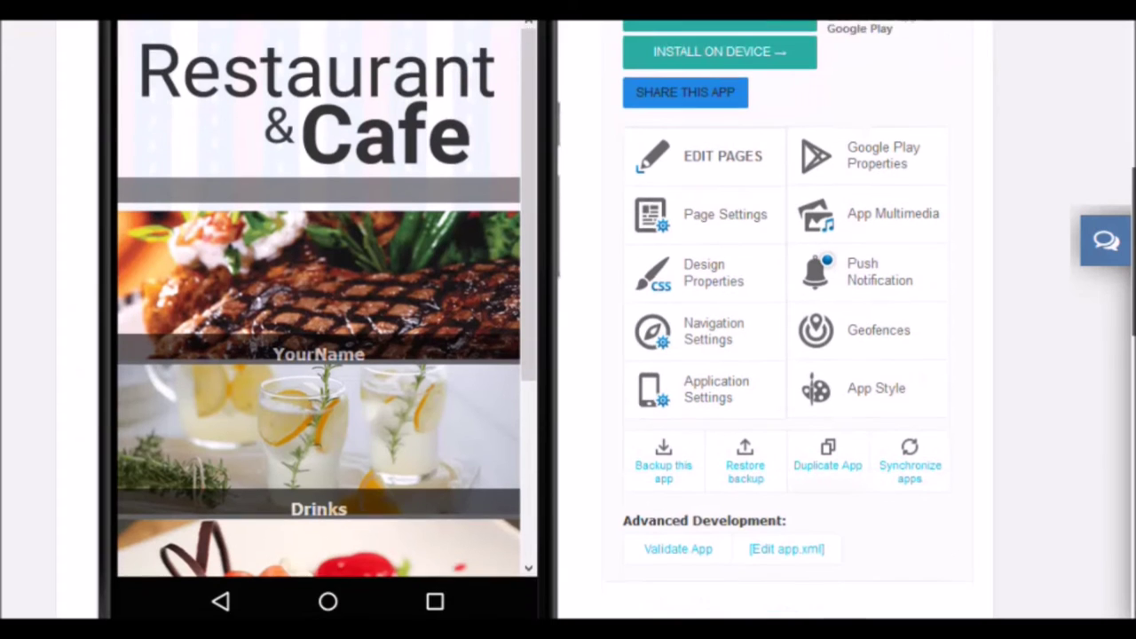
Step: Open the navigation settings and examine the No Tabs and Standard Tabs navigation types
scroll(568, 319, "down", 1)
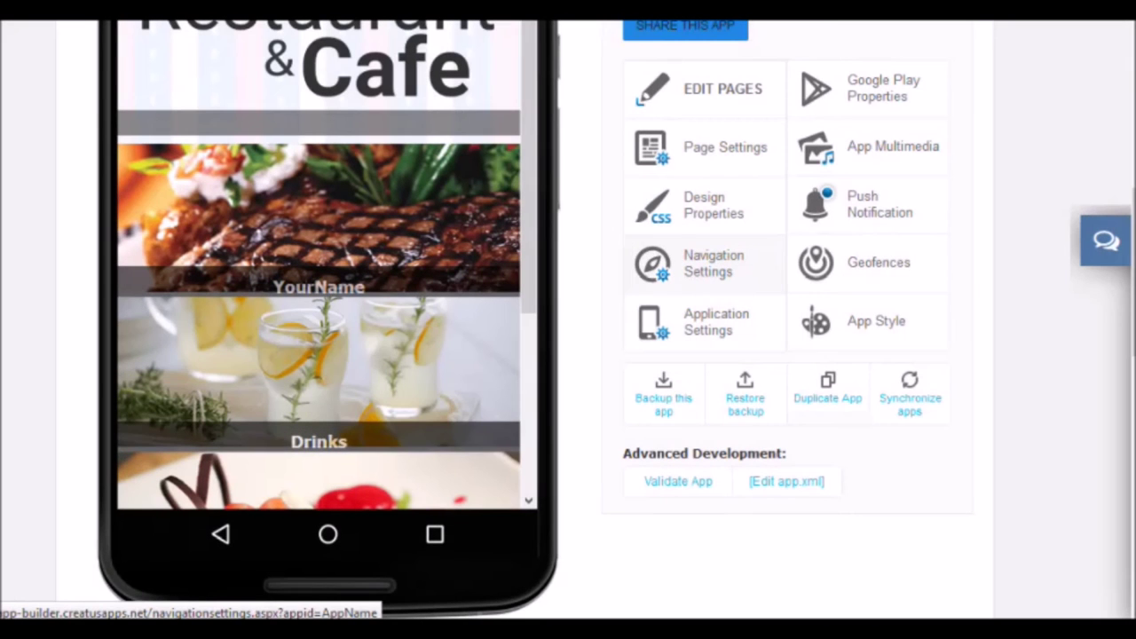
left_click(711, 263)
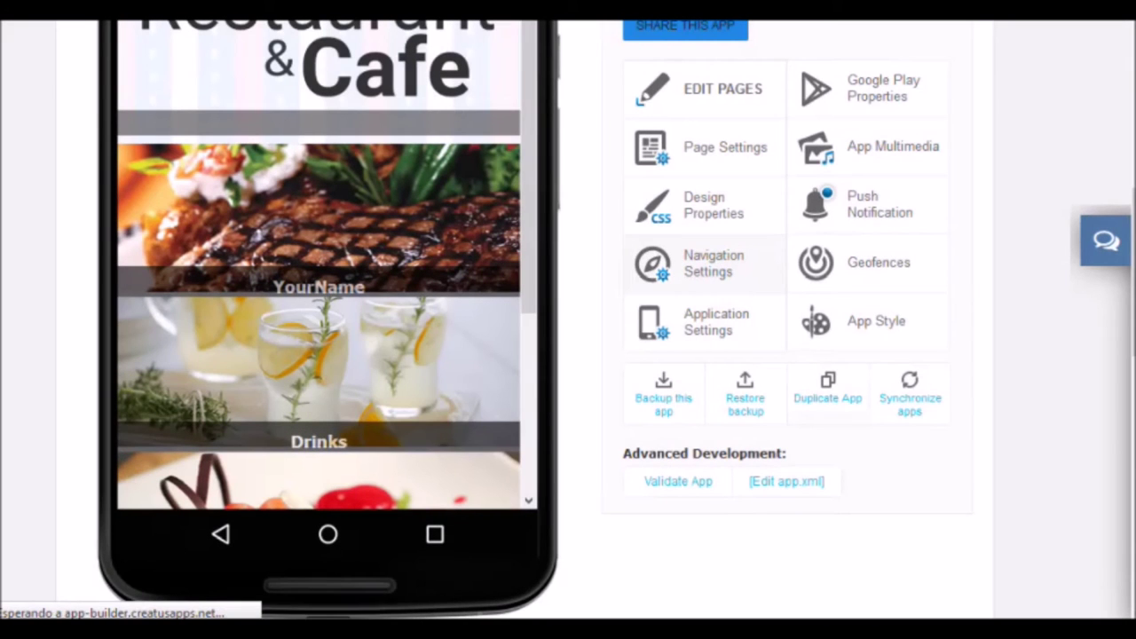
scroll(568, 320, "down", 2)
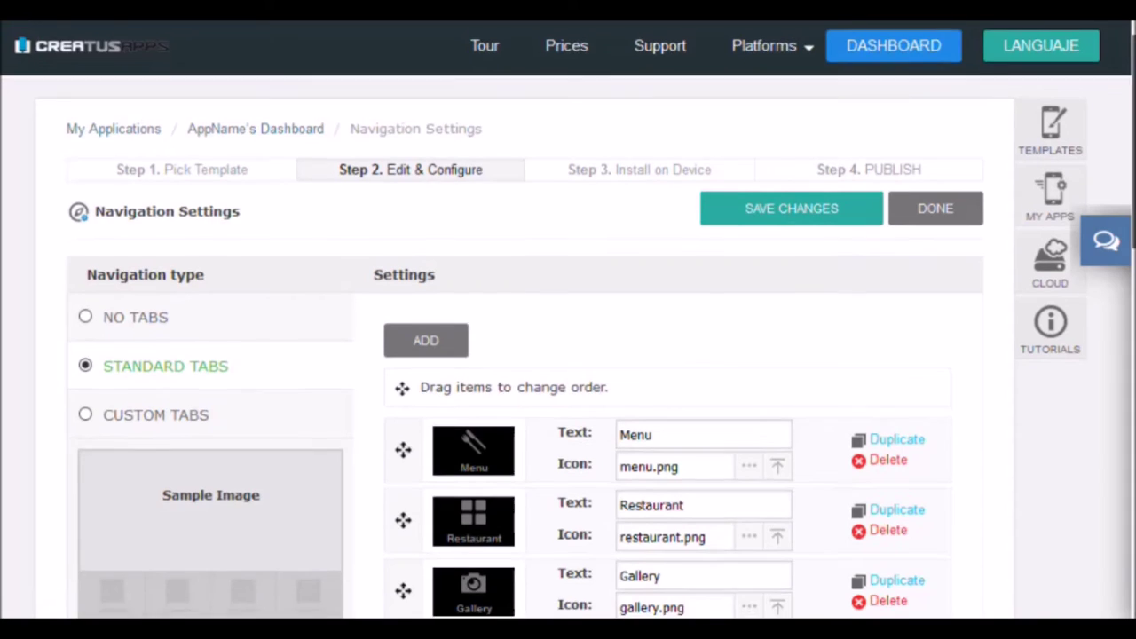
scroll(568, 320, "down", 1)
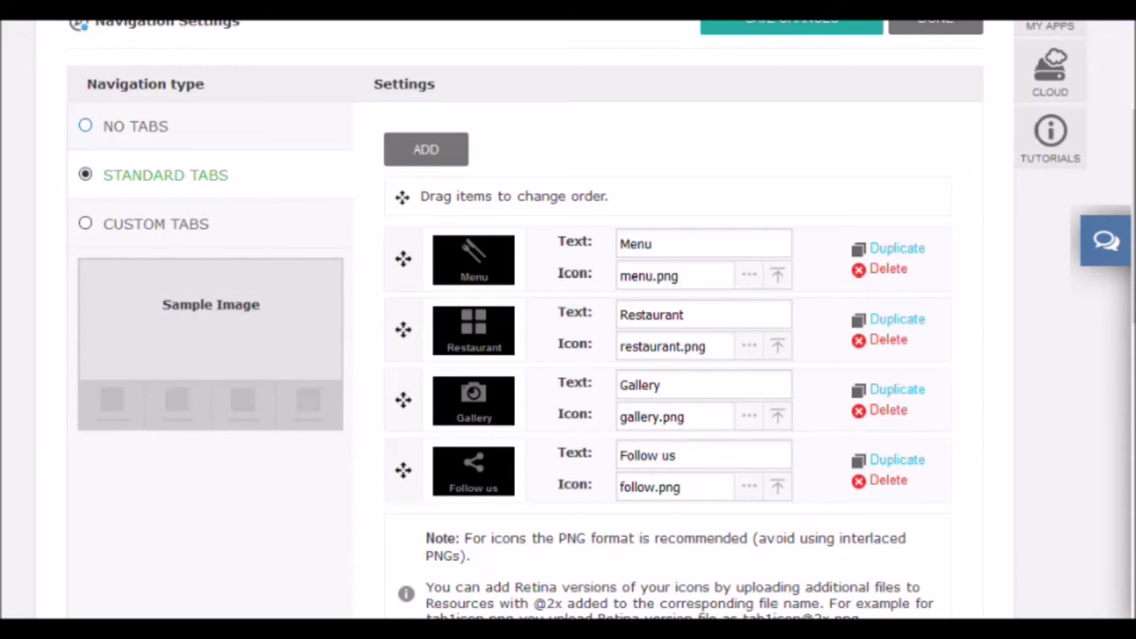
left_click(85, 125)
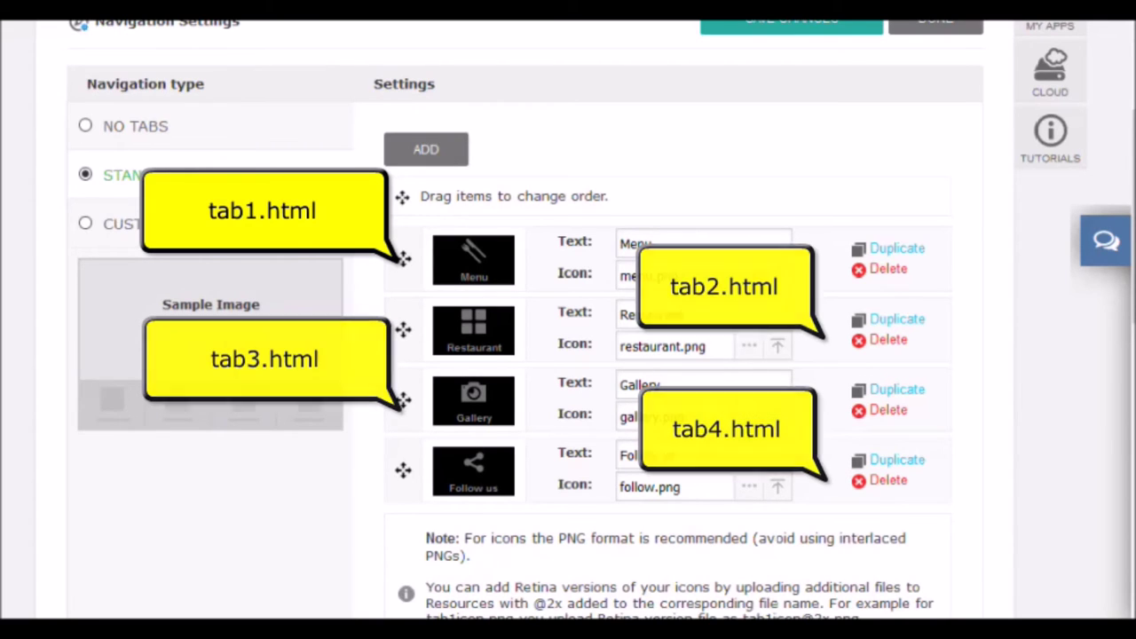
Step: Try duplicating the Follow us tab and changing the tab order
left_click_drag(1133, 217, 1133, 263)
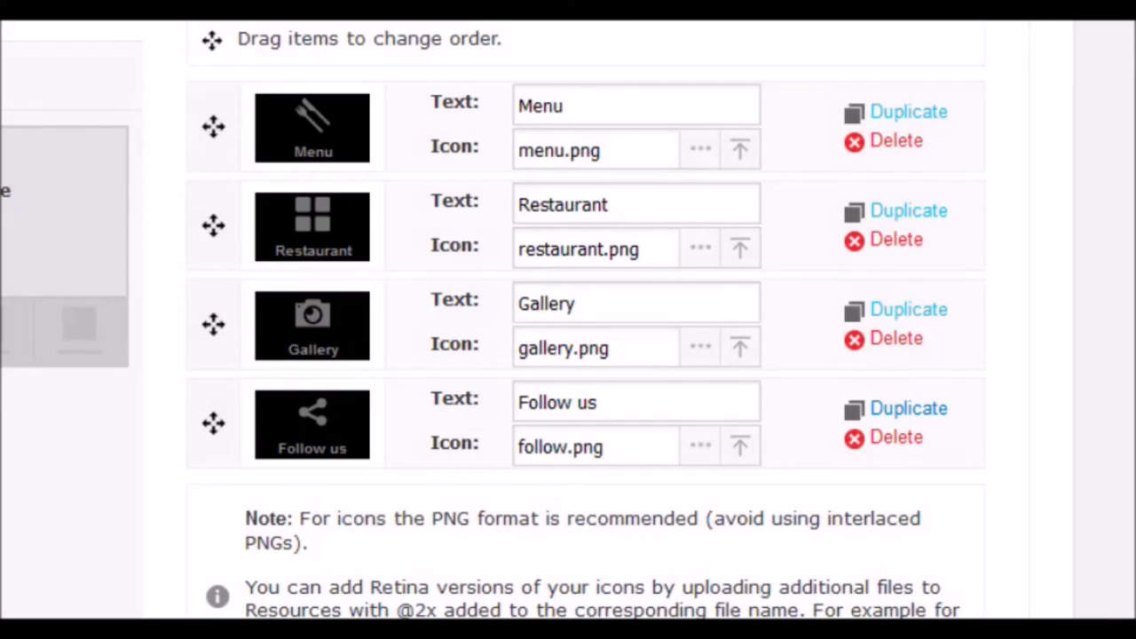
left_click(908, 409)
mouse_move(213, 423)
left_mouse_down()
mouse_move(233, 307)
mouse_move(203, 284)
mouse_move(279, 443)
mouse_move(221, 434)
left_mouse_up()
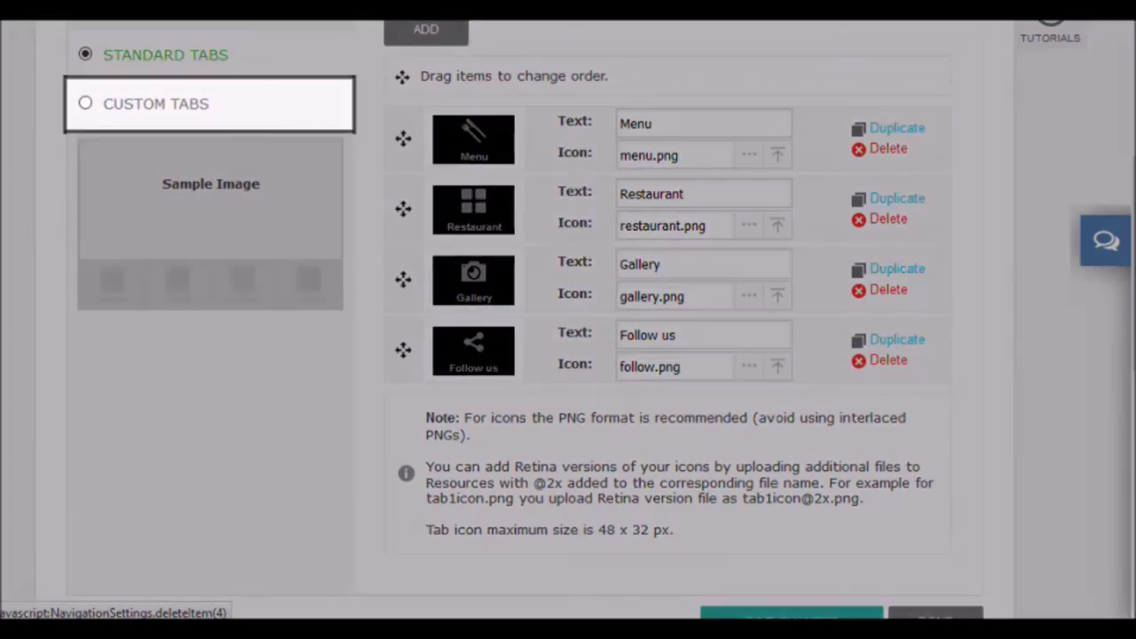
Step: Switch the navigation type to Custom Tabs and review the tab bar style and individual tab settings
left_click(85, 103)
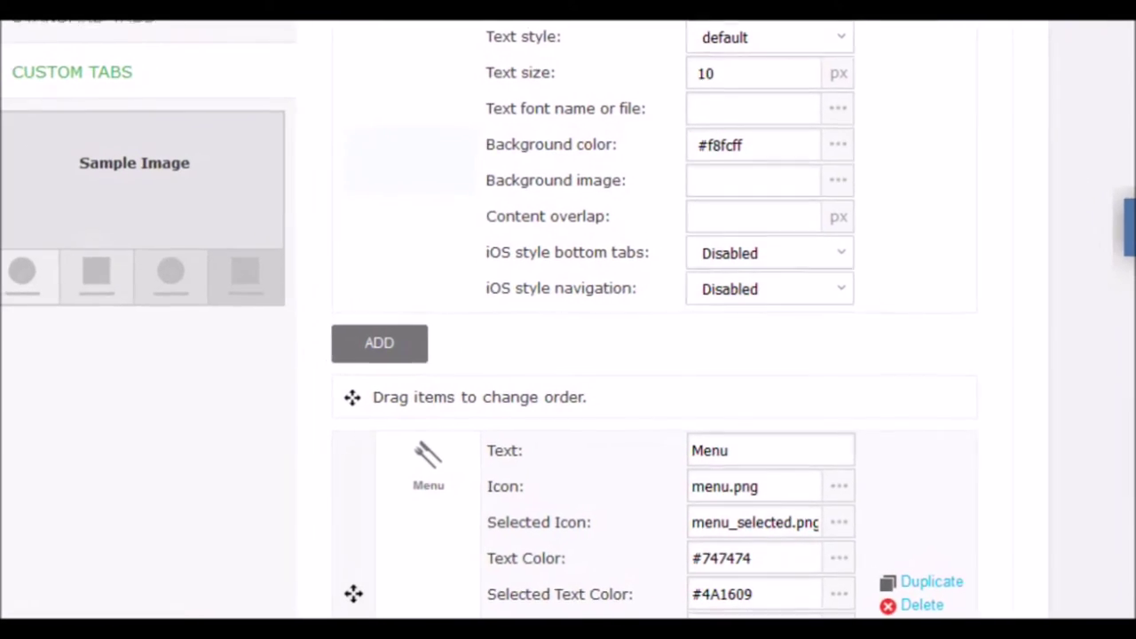
scroll(619, 373, "down", 6)
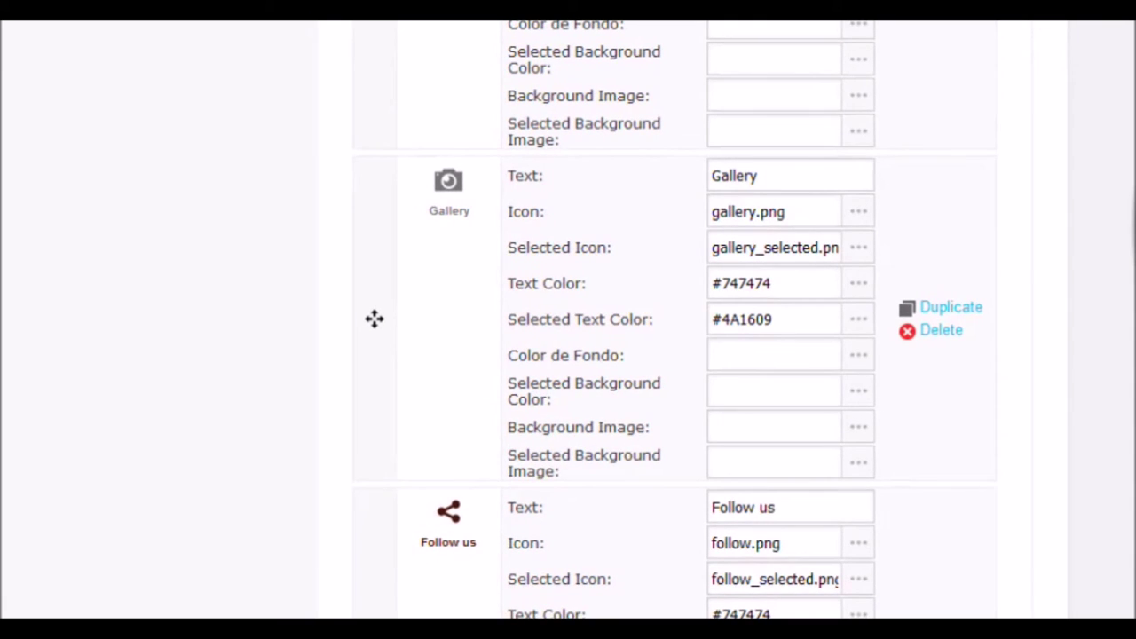
scroll(569, 320, "up", 15)
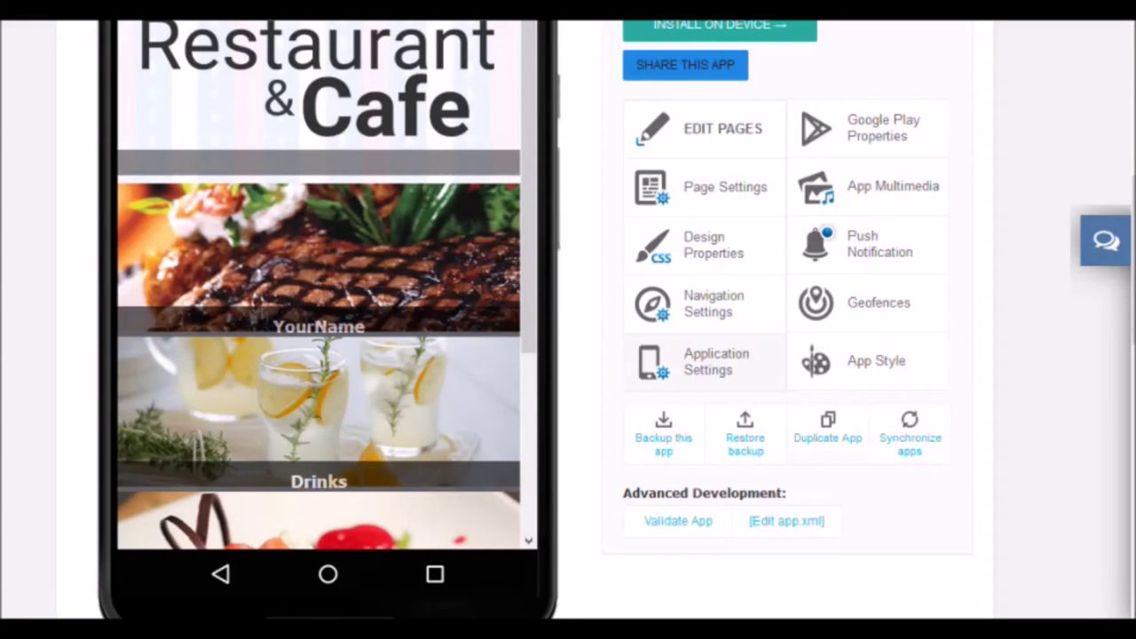
Step: Open the application settings and review the platform specific, startup and general options
left_click(707, 361)
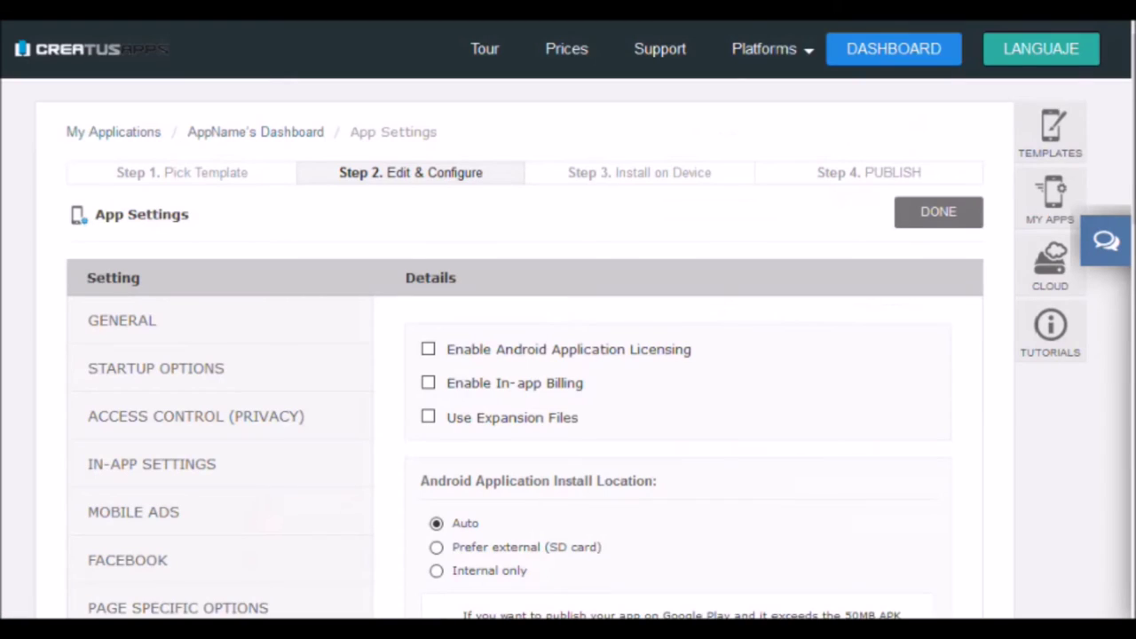
scroll(568, 320, "down", 3)
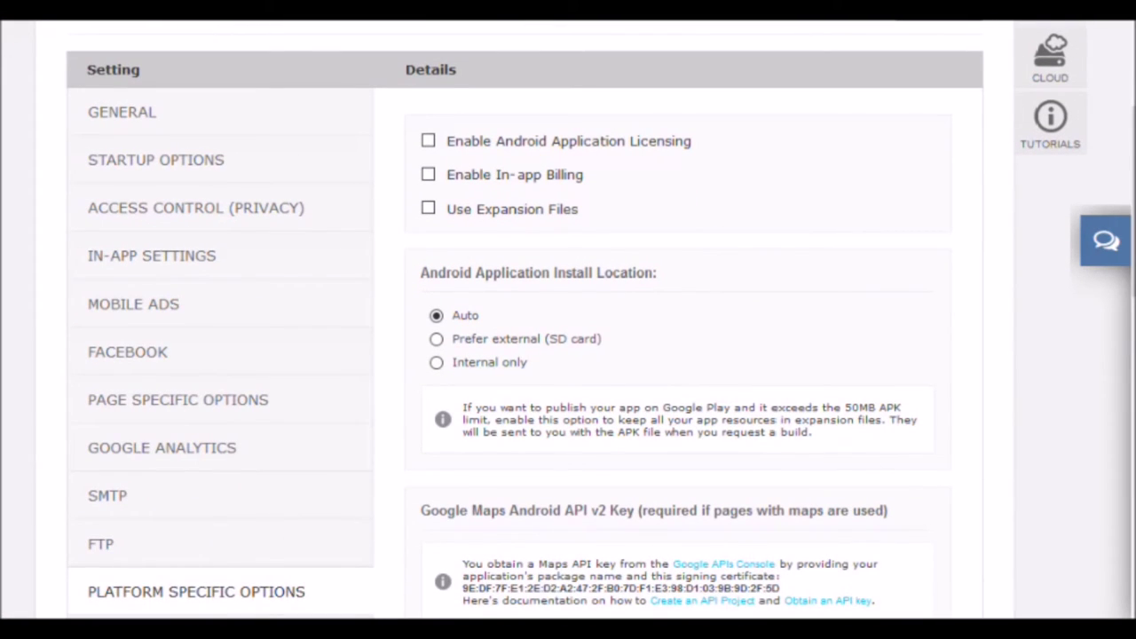
scroll(568, 320, "down", 1)
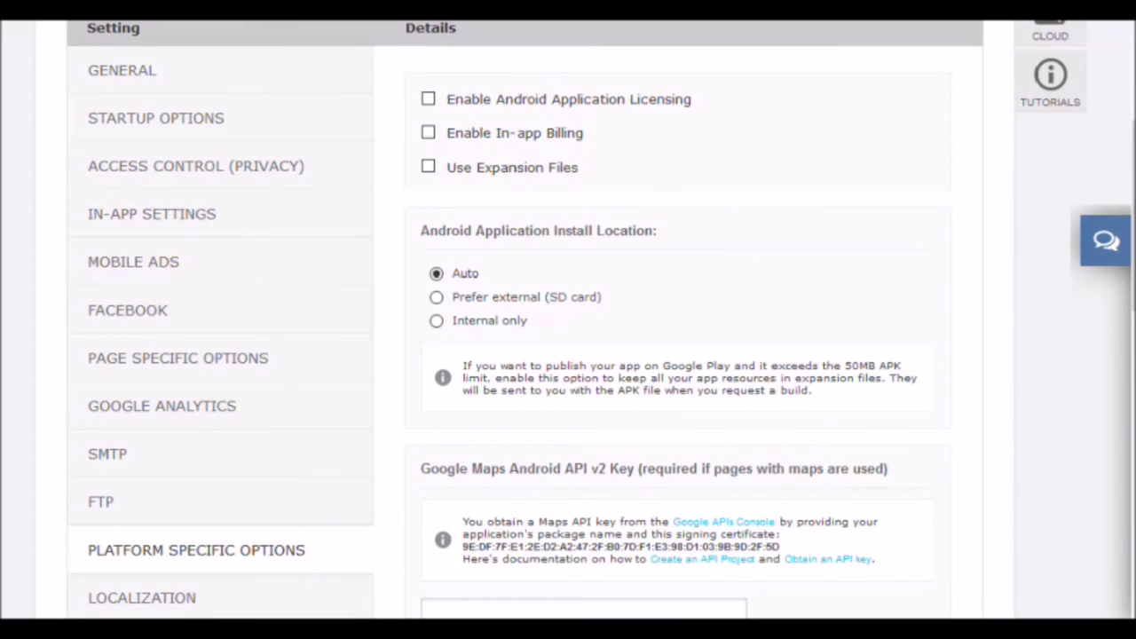
scroll(568, 320, "down", 3)
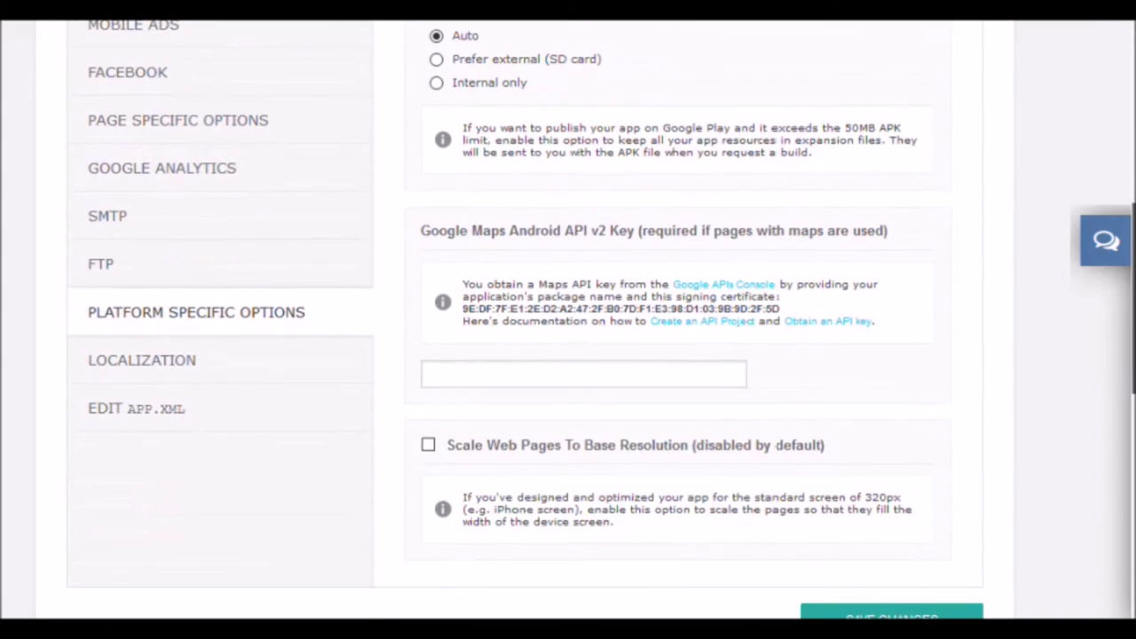
scroll(568, 320, "up", 3)
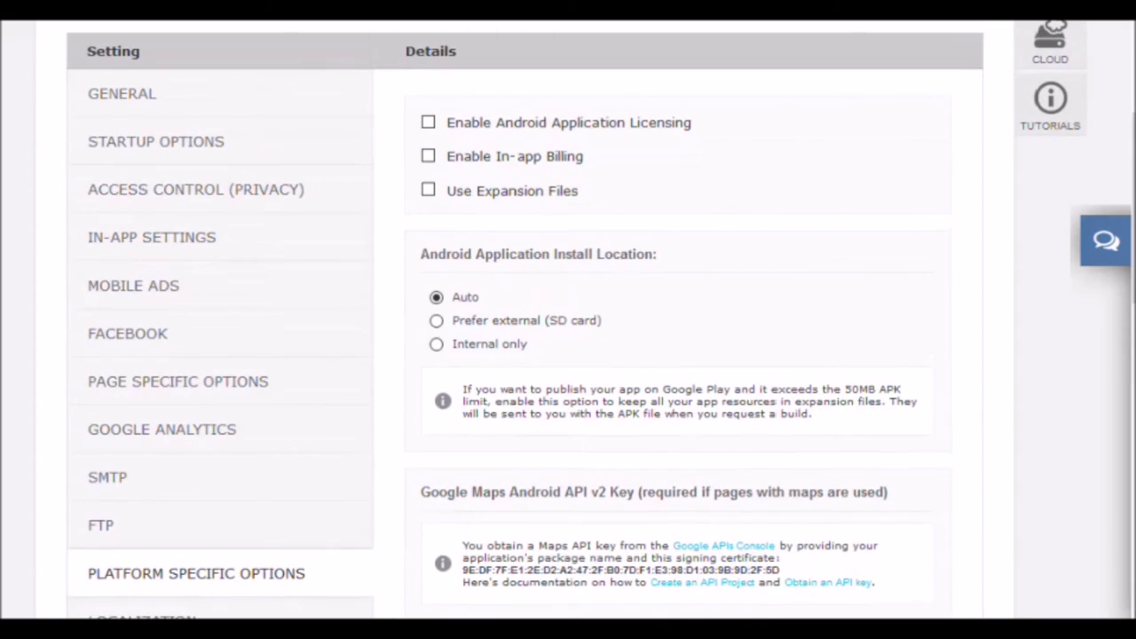
left_click(156, 141)
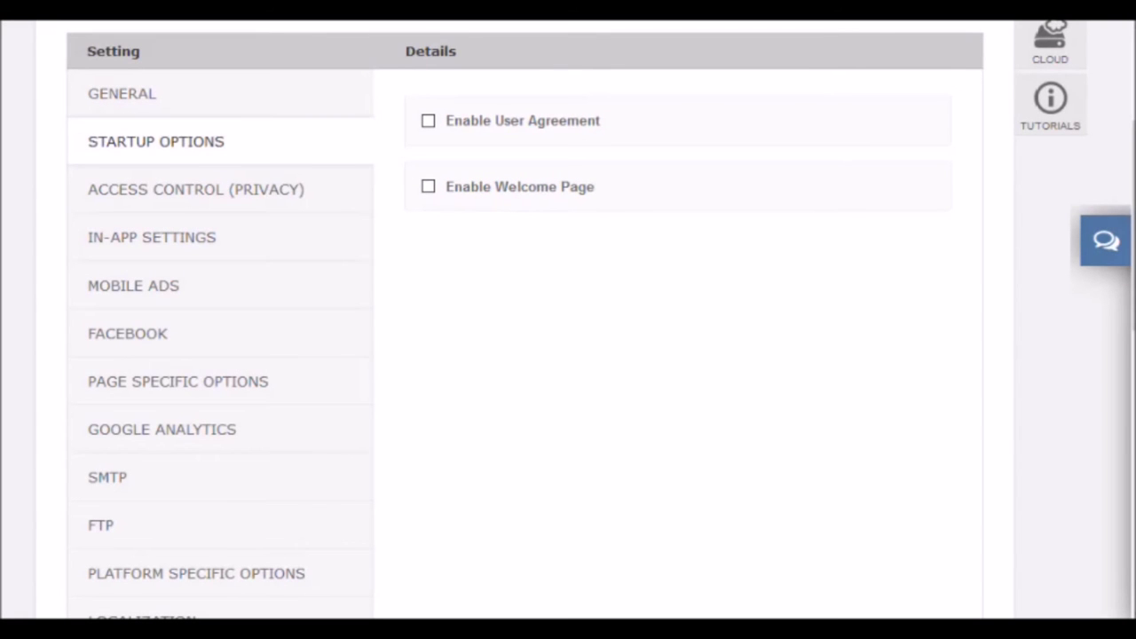
left_click(121, 93)
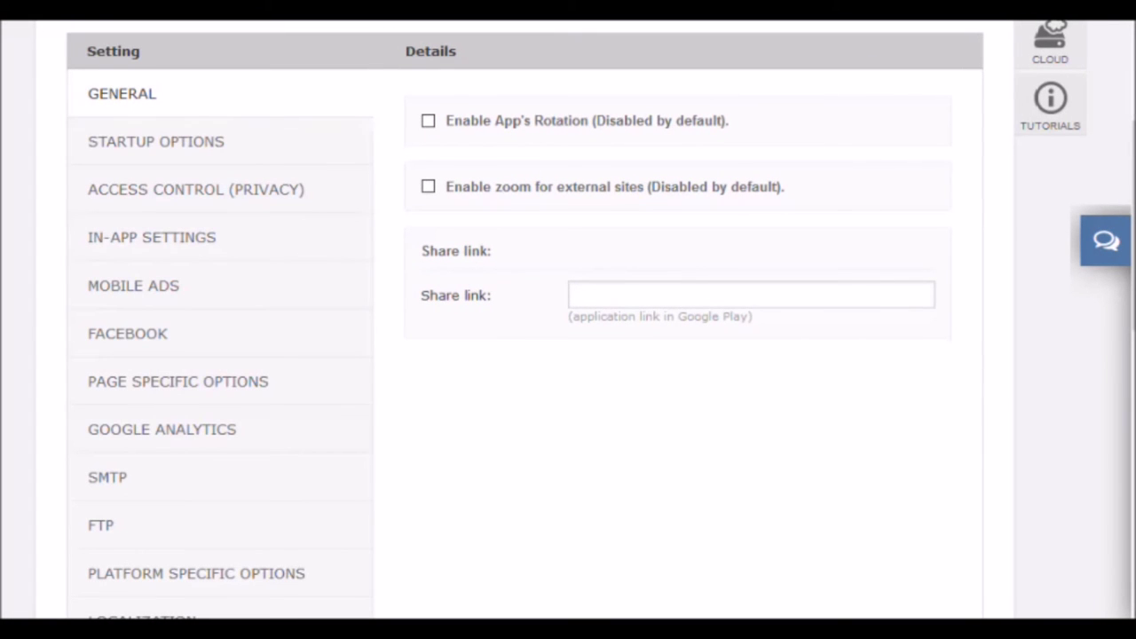
Step: Enable restricted access in the app's access control (privacy) settings
left_click(196, 190)
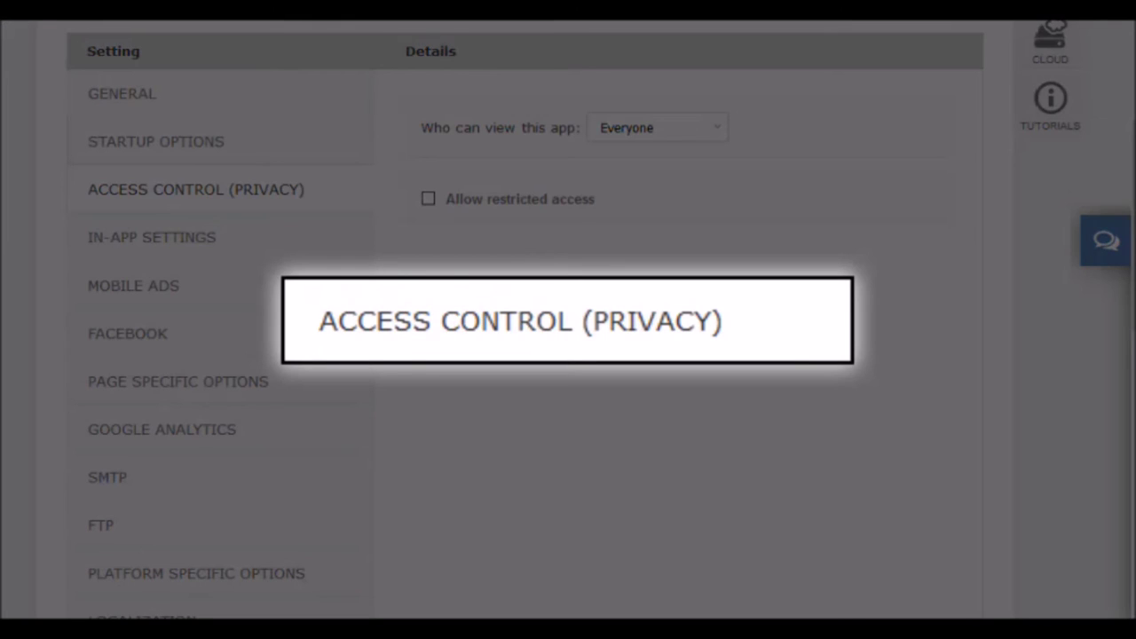
left_click(428, 198)
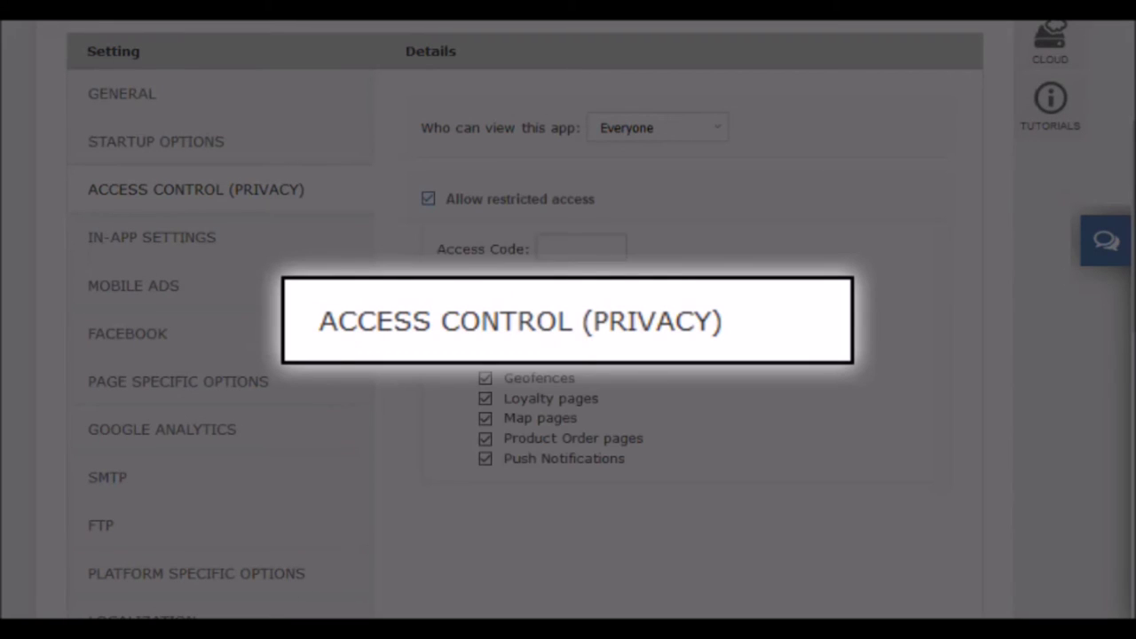
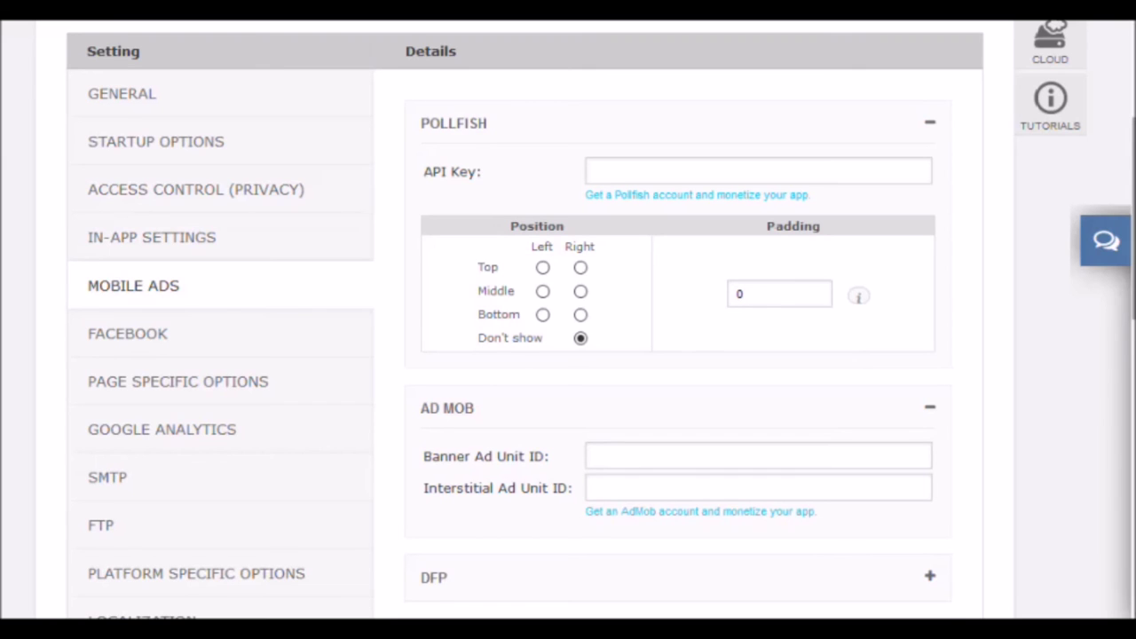
Step: Review the mobile ads, Facebook, page specific, Google Analytics, SMTP and FTP options in the app settings
scroll(568, 319, "down", 5)
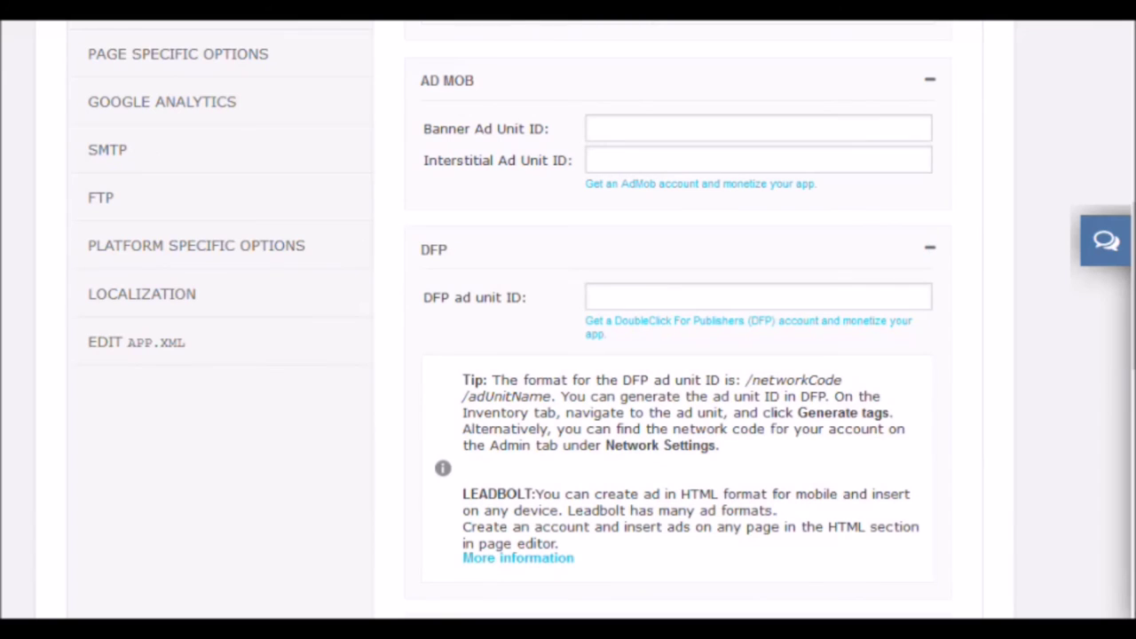
scroll(568, 320, "down", 3)
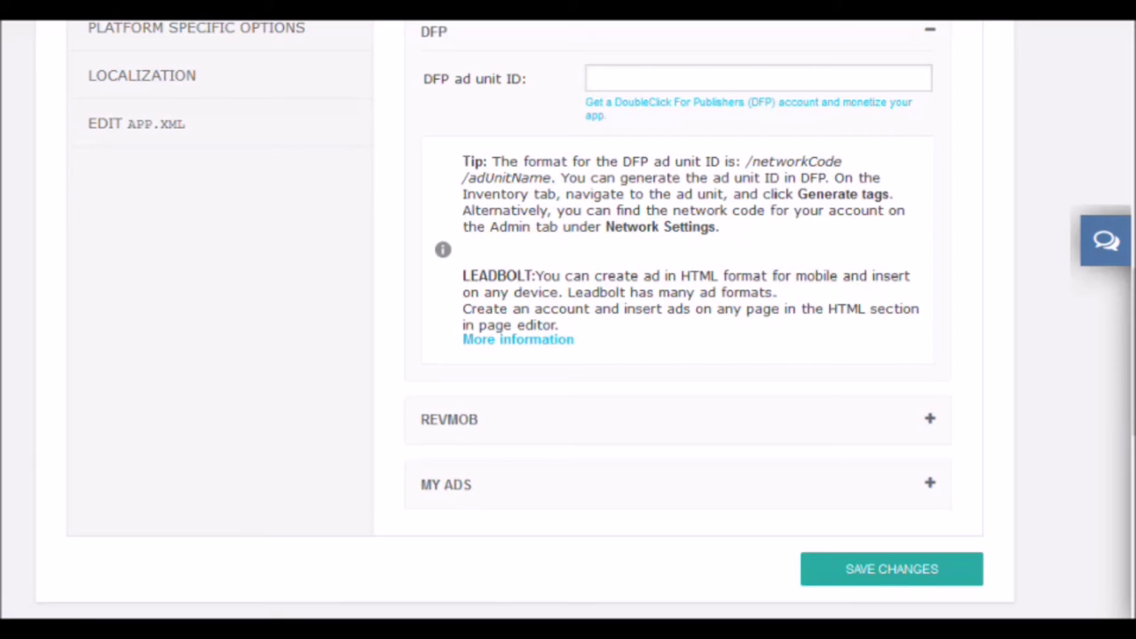
scroll(568, 320, "down", 2)
scroll(568, 320, "up", 6)
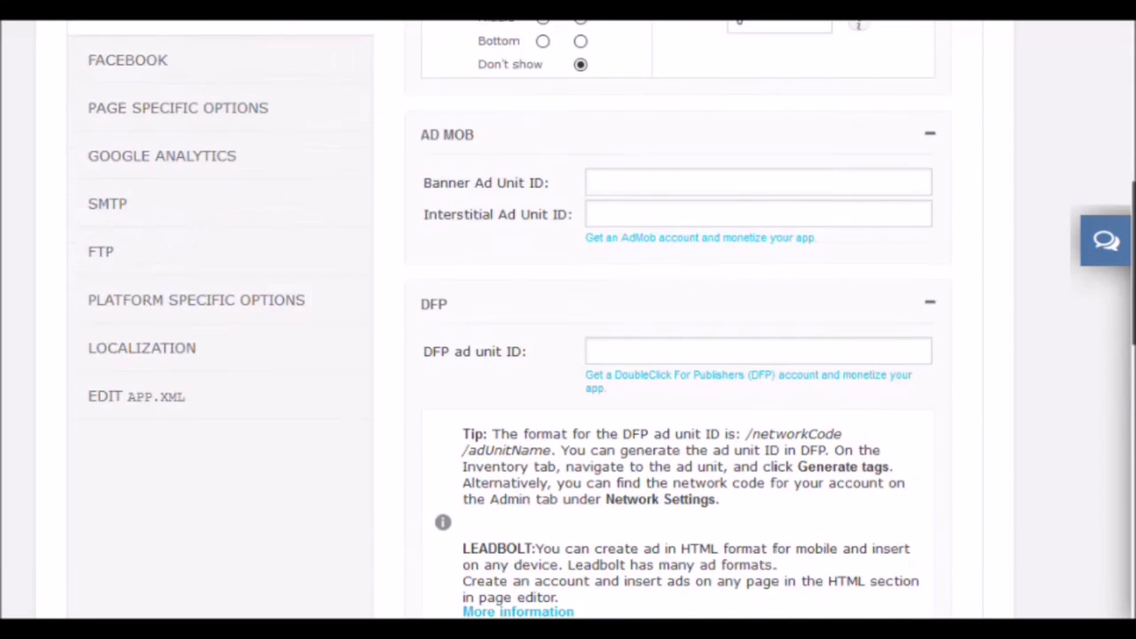
scroll(568, 319, "up", 1)
left_click(128, 263)
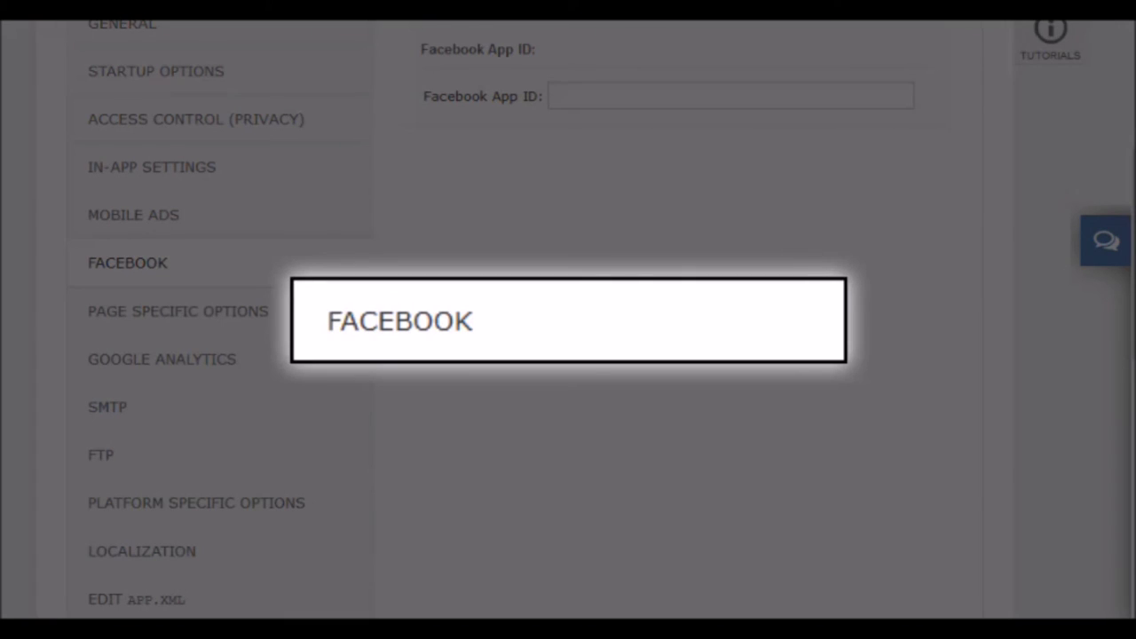
scroll(568, 320, "up", 1)
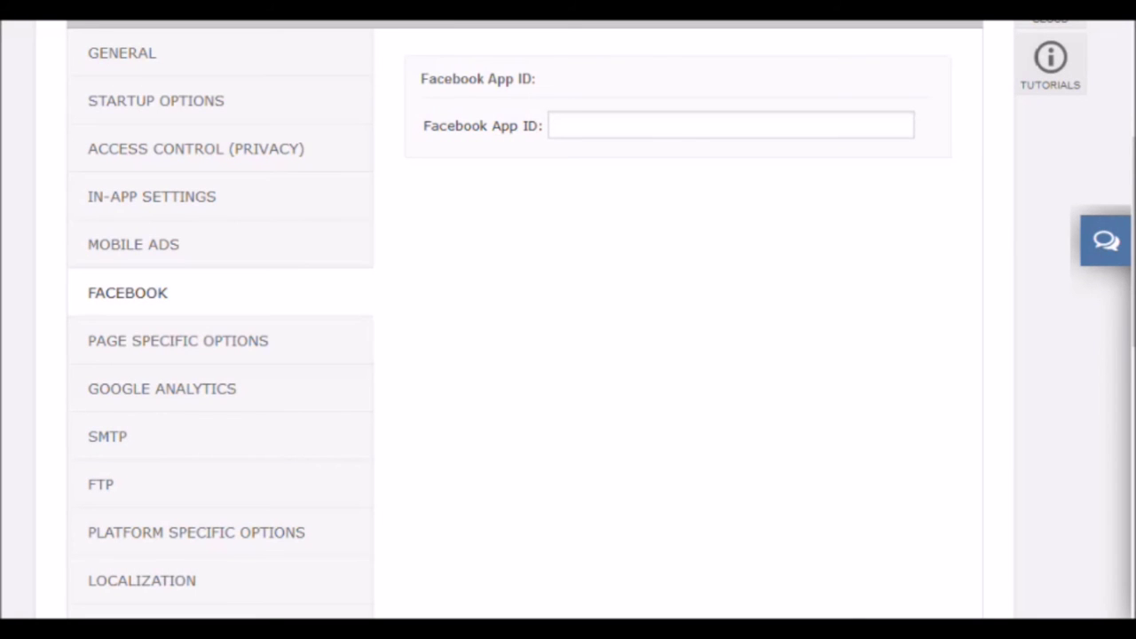
left_click(178, 340)
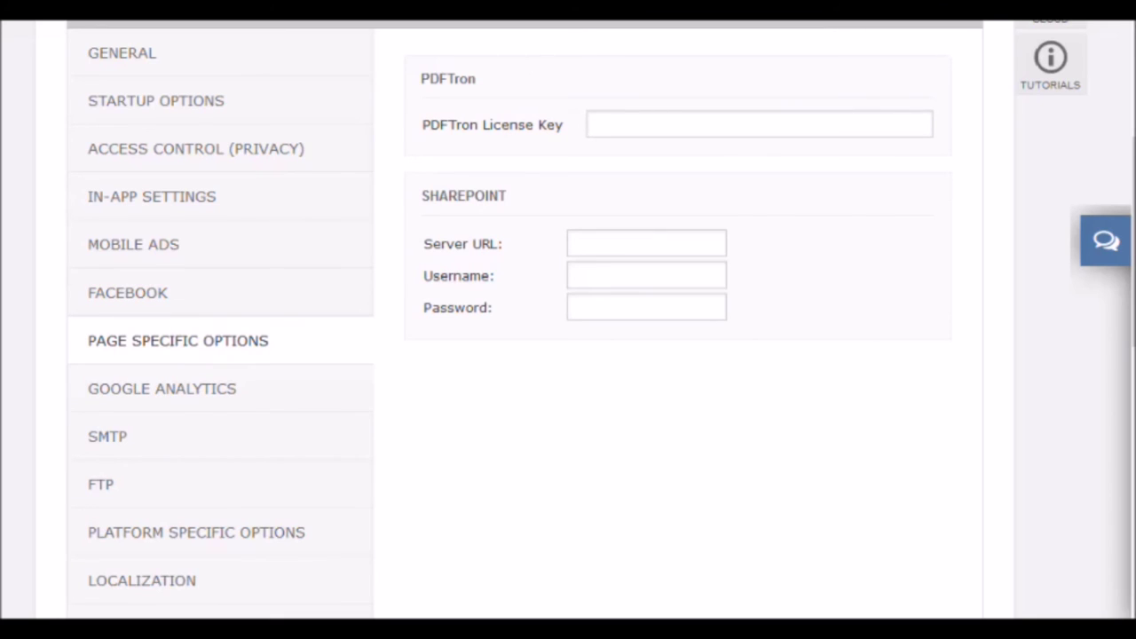
left_click(162, 389)
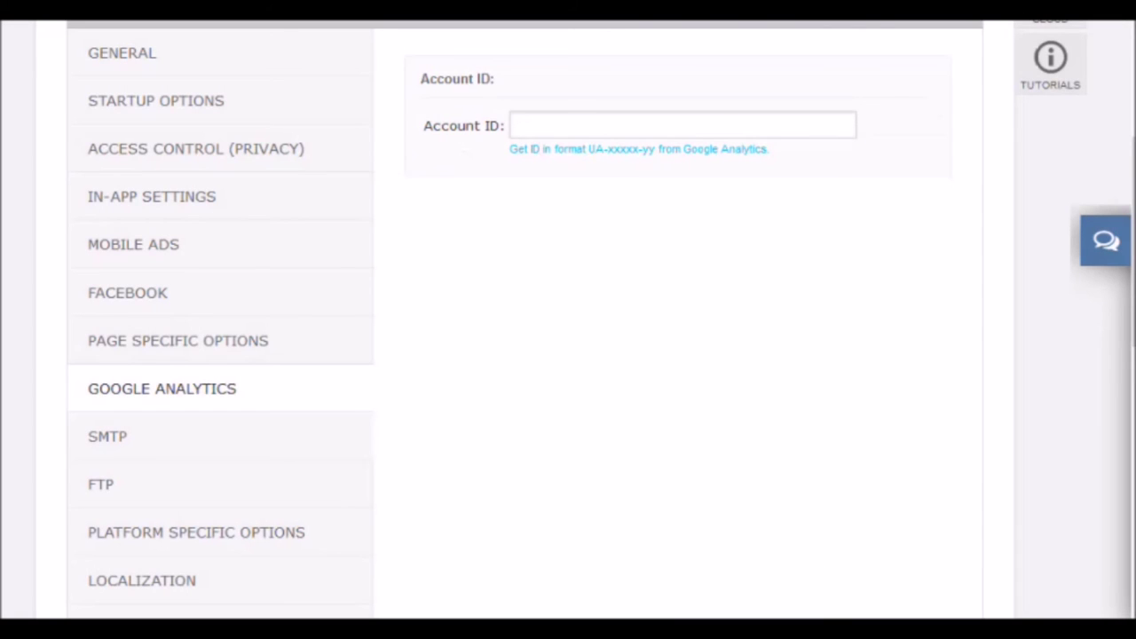
left_click(107, 436)
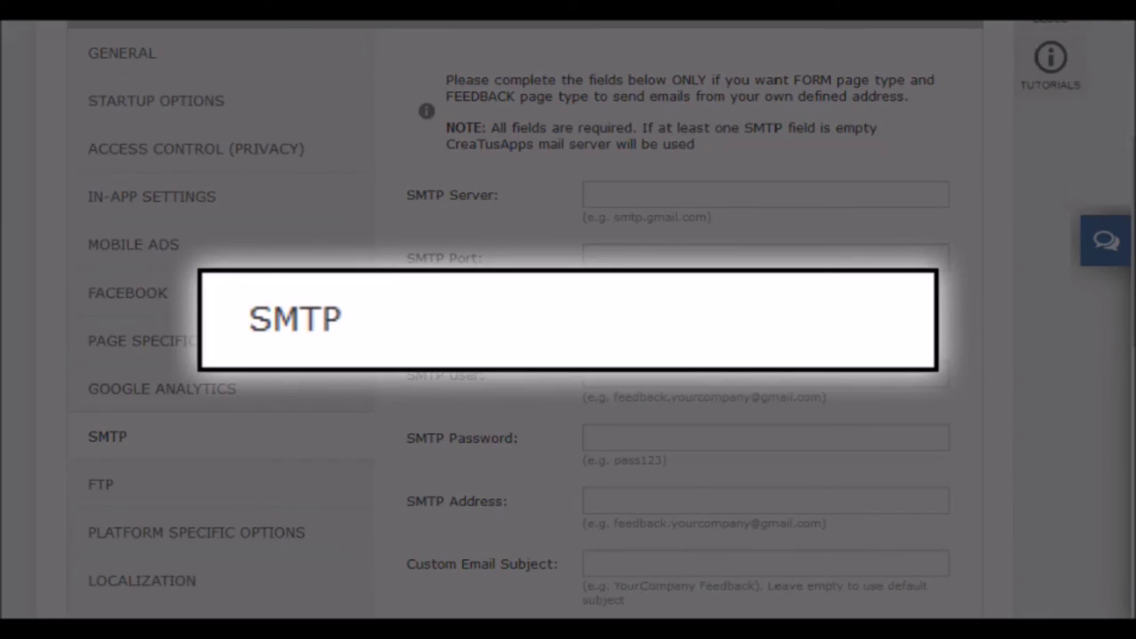
scroll(568, 320, "down", 2)
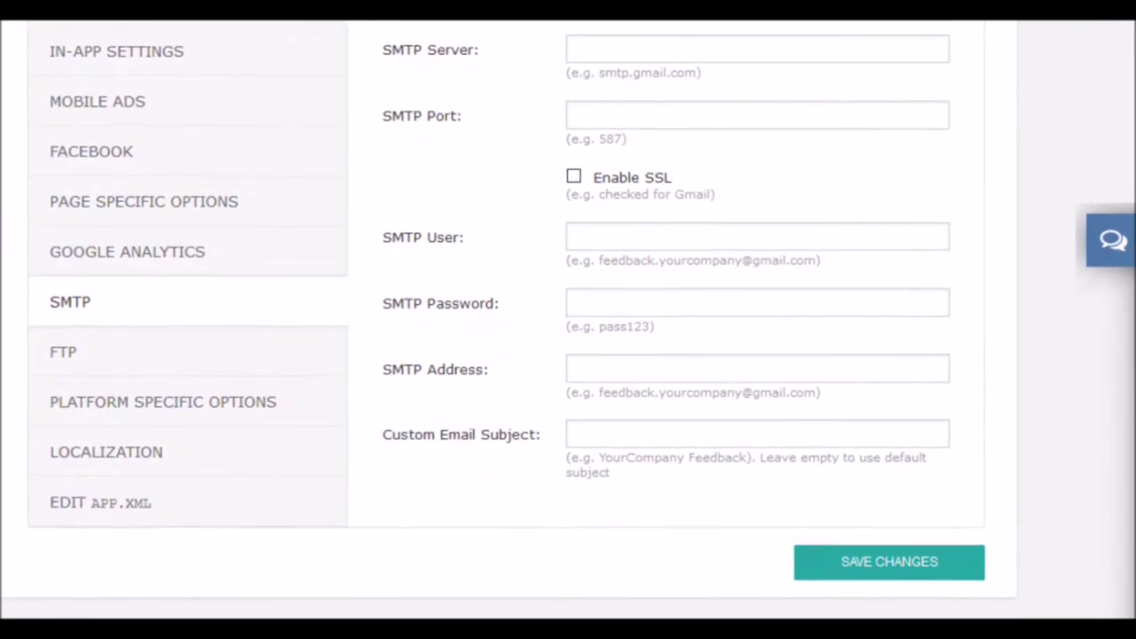
left_click(20, 357)
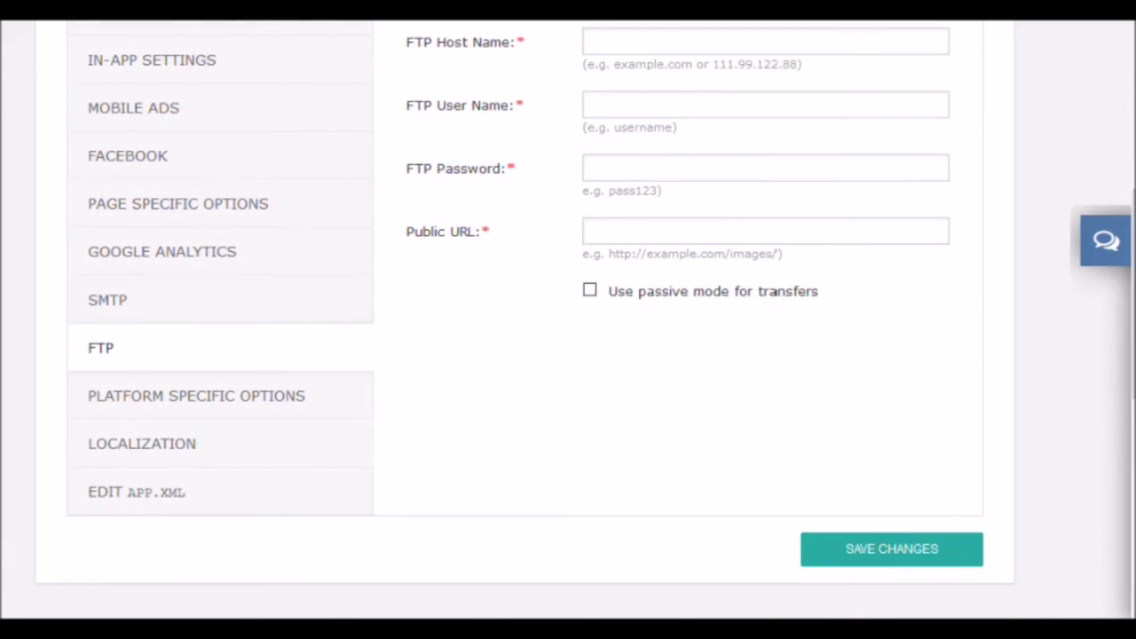
Step: Open the app strings from the localization settings and change the value of the home string to "Inicio"
left_click(139, 445)
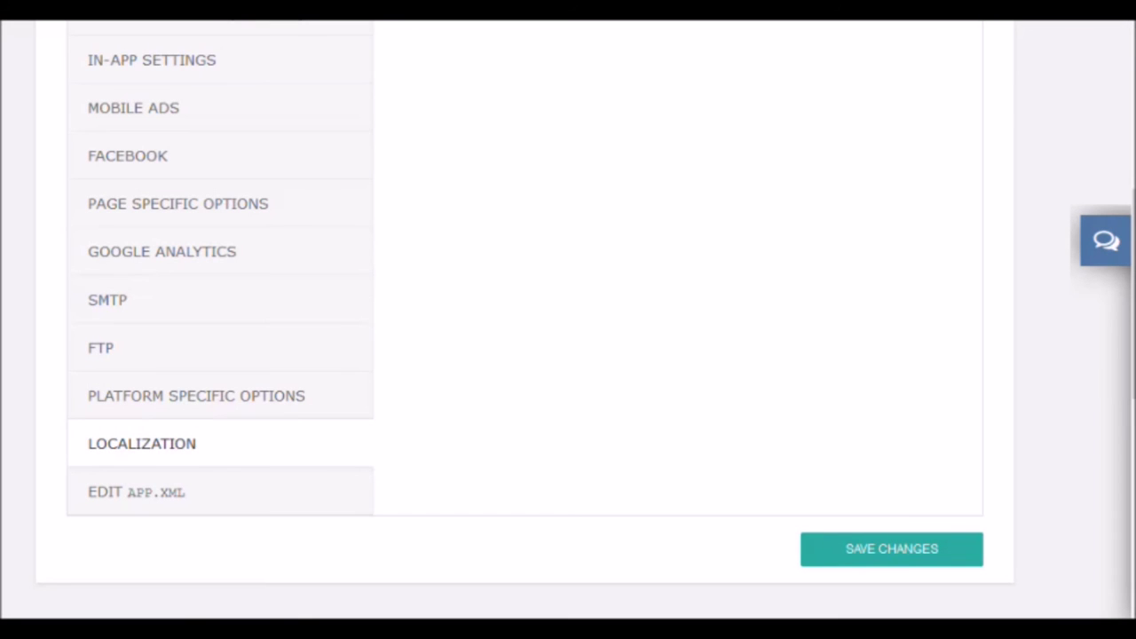
scroll(568, 320, "up", 3)
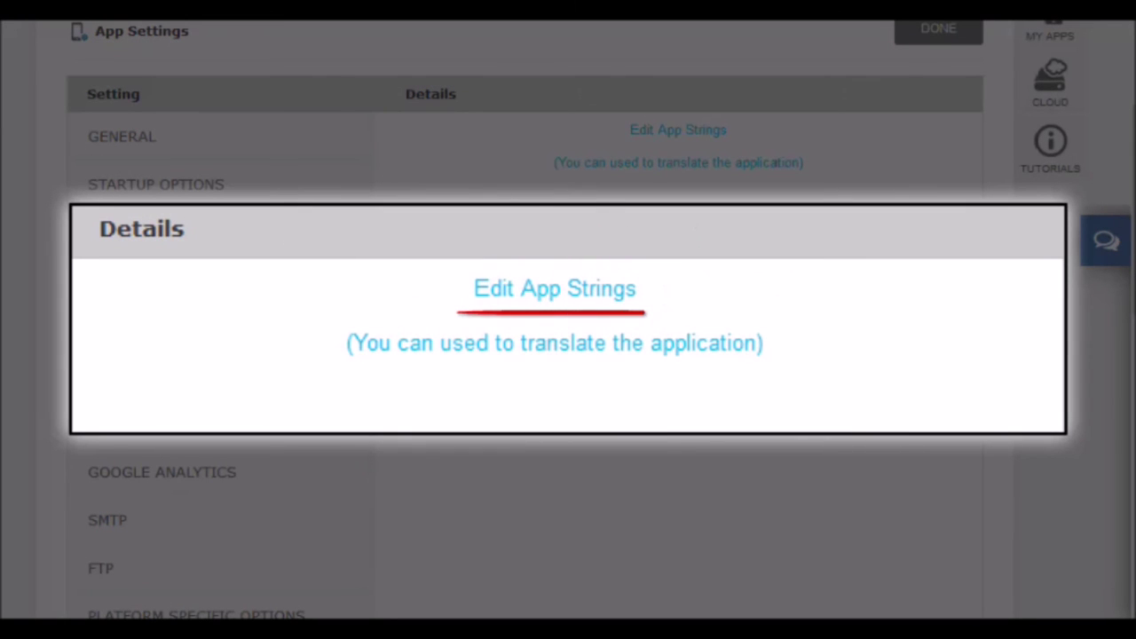
left_click(678, 130)
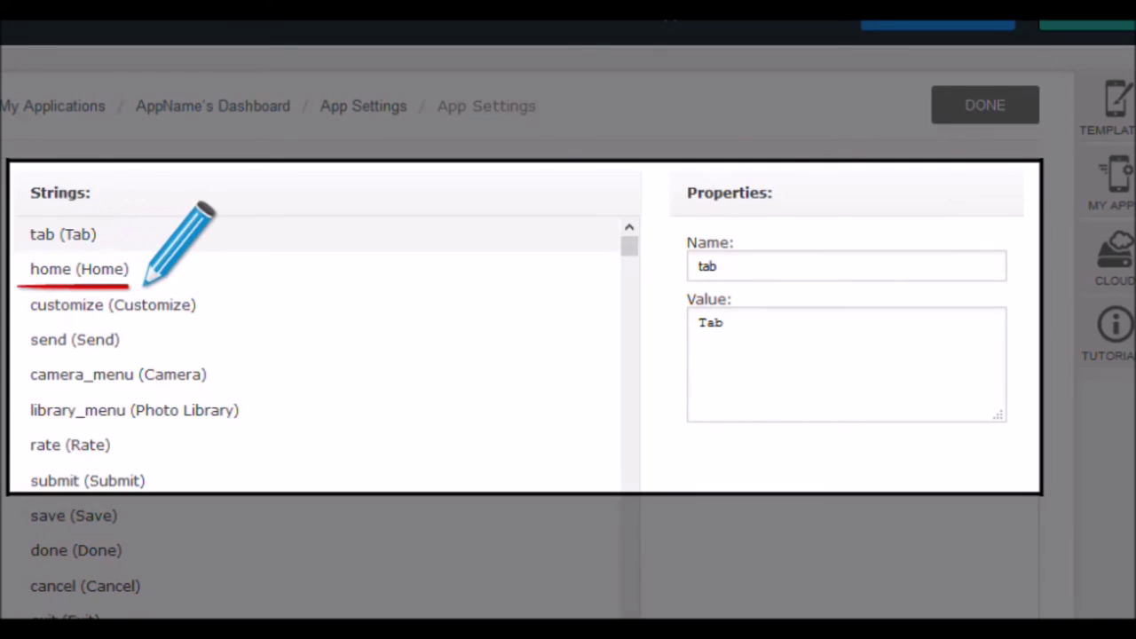
left_click(79, 269)
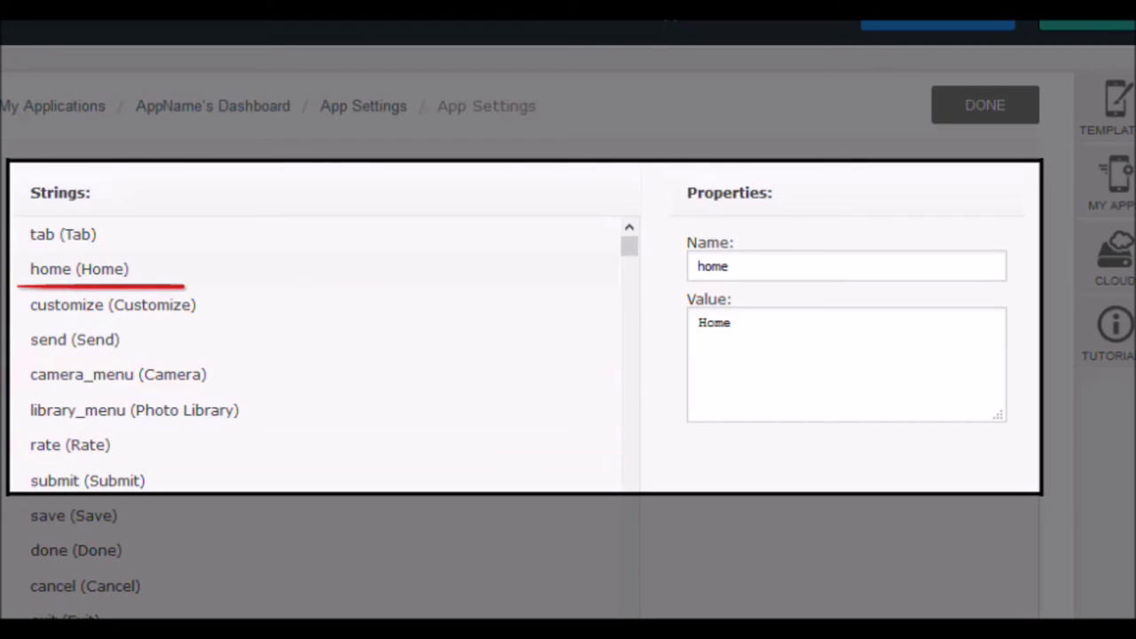
left_click_drag(731, 323, 699, 323)
type("Inicio")
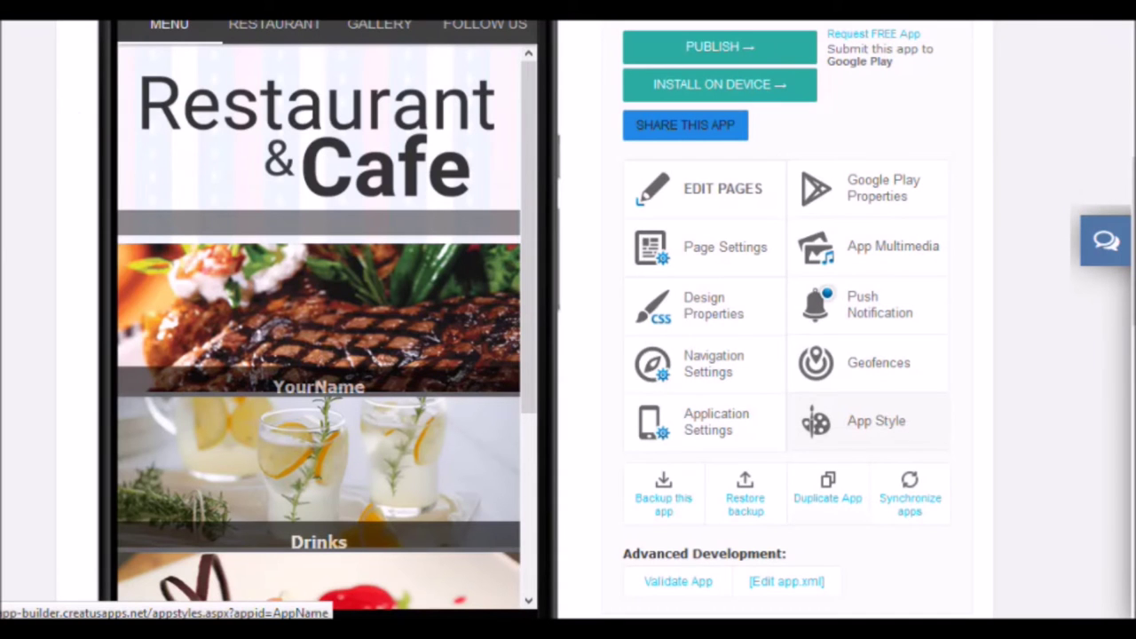
Step: Open the app style settings and set the general primary color to purple #b87cf8
left_click(876, 421)
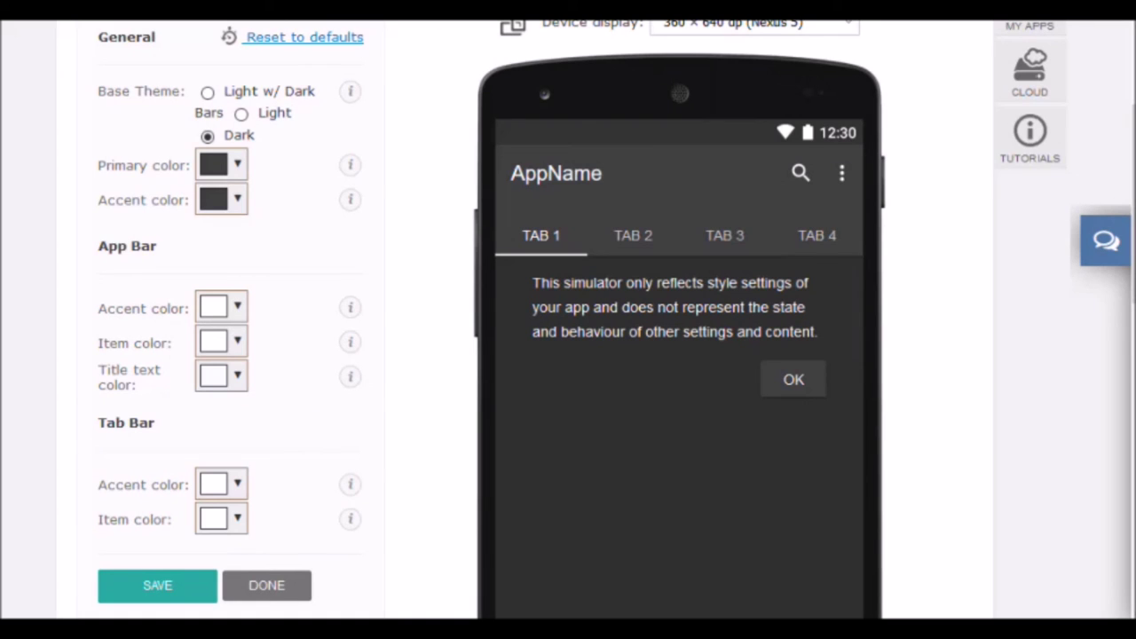
left_click(221, 165)
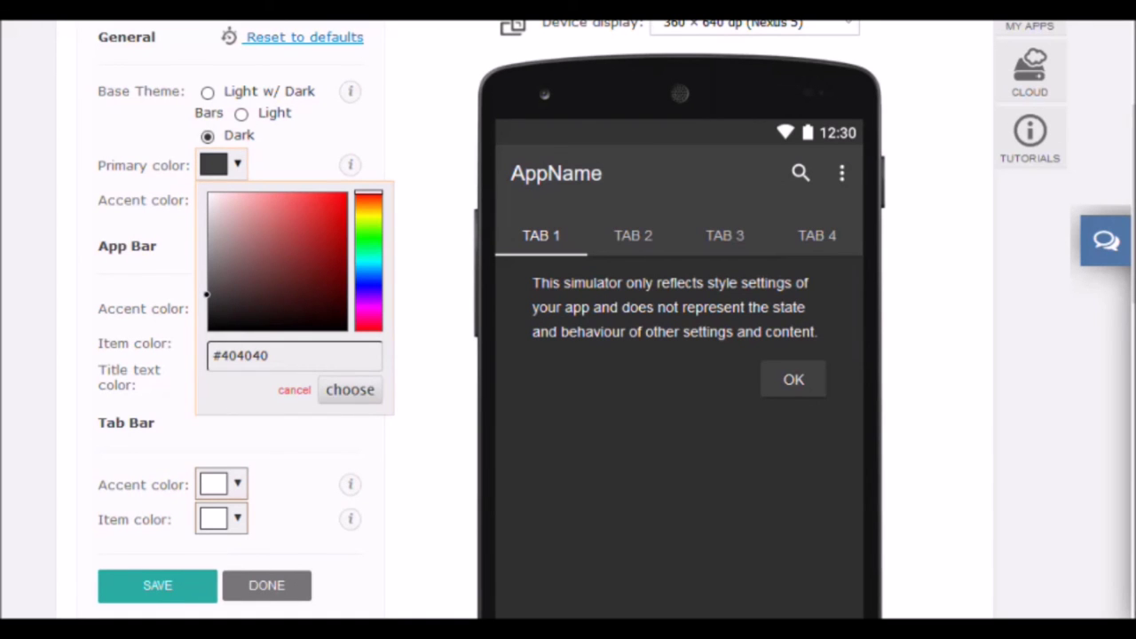
left_click(368, 296)
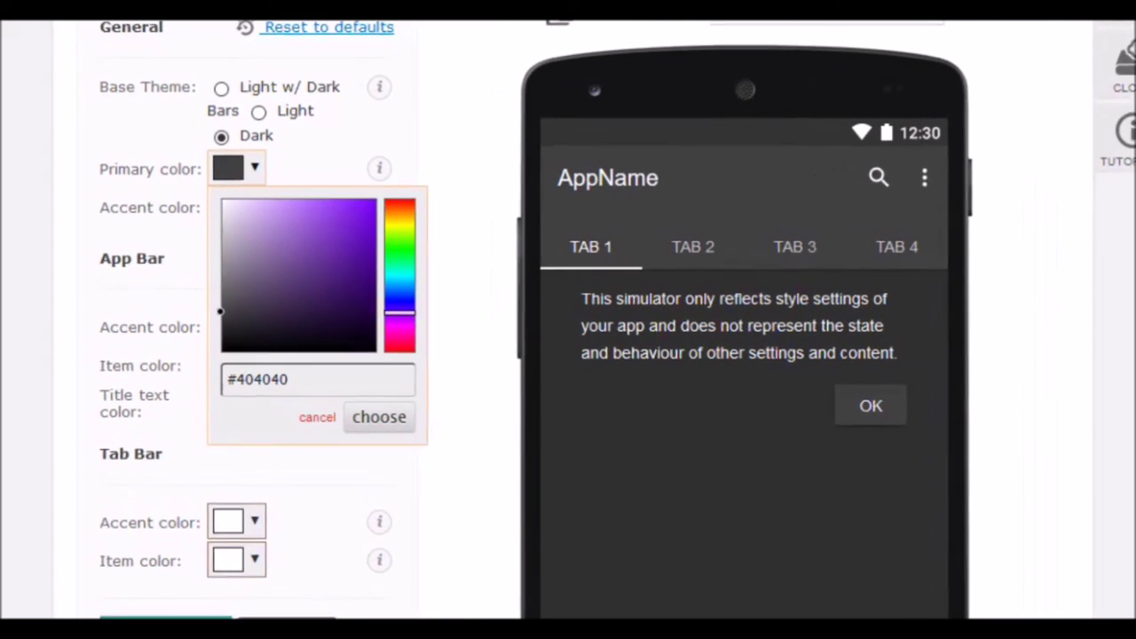
left_click(276, 195)
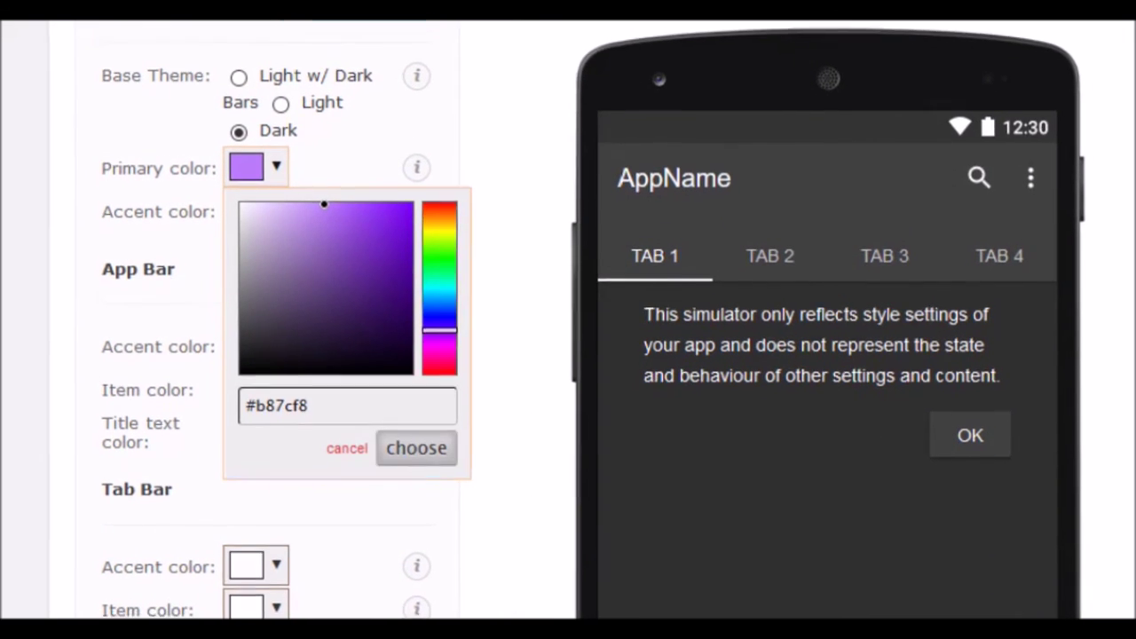
left_click(412, 449)
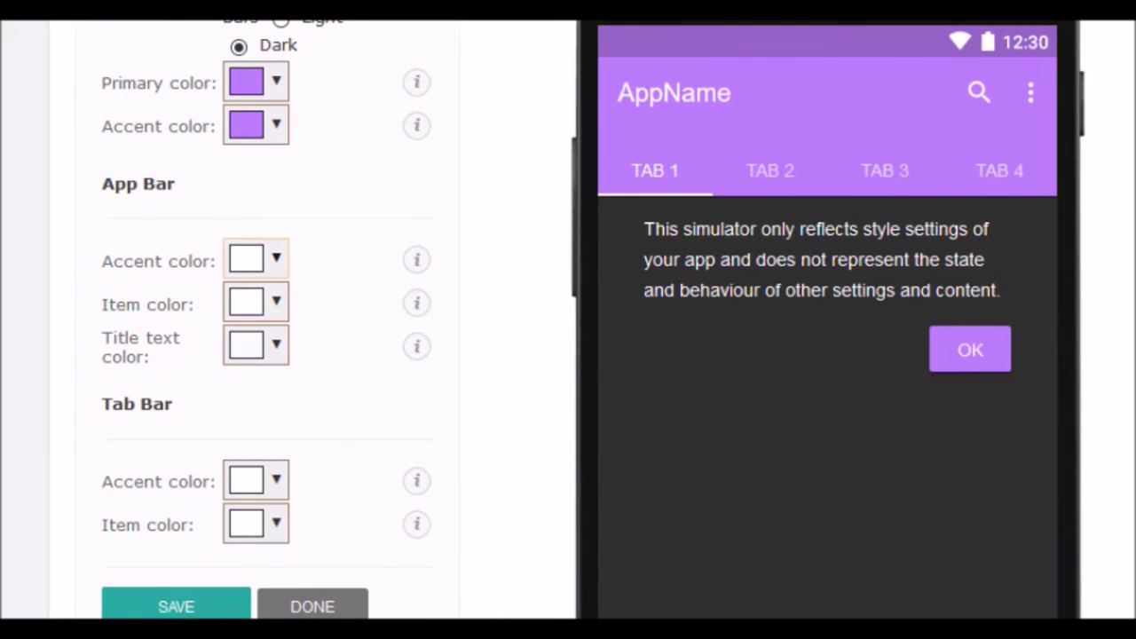
Step: Set the app bar's accent color to dark gray #ff3c3c3c and its item color to #ff404040
left_click(256, 258)
mouse_move(238, 292)
left_mouse_down()
mouse_move(257, 403)
mouse_move(238, 432)
left_mouse_up()
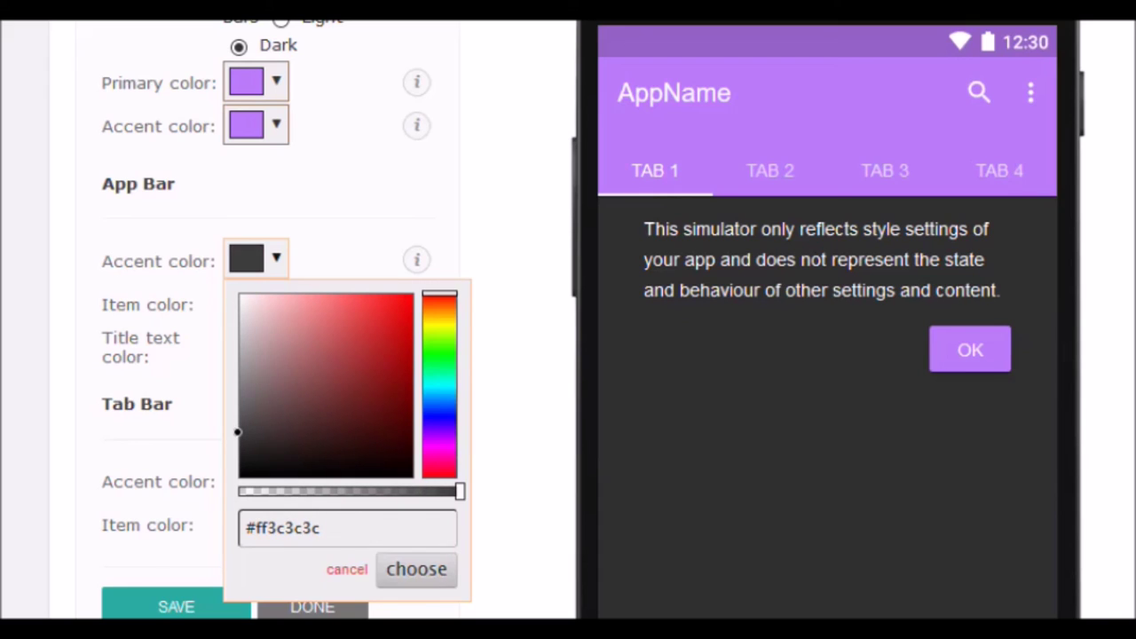
left_click(416, 569)
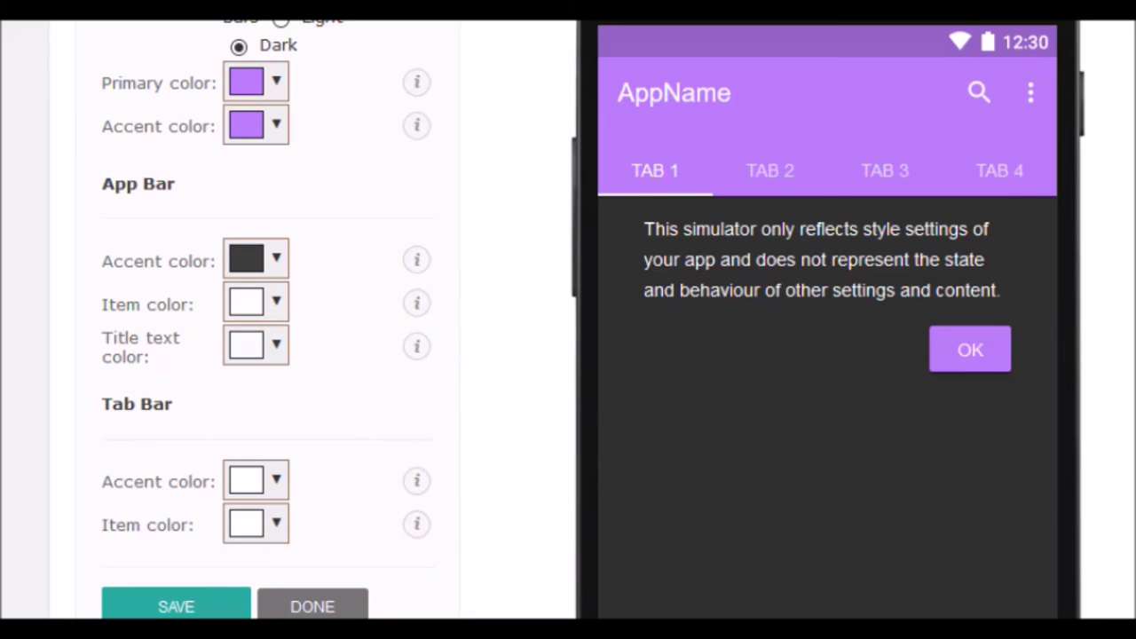
left_click(256, 302)
left_click_drag(261, 474, 237, 473)
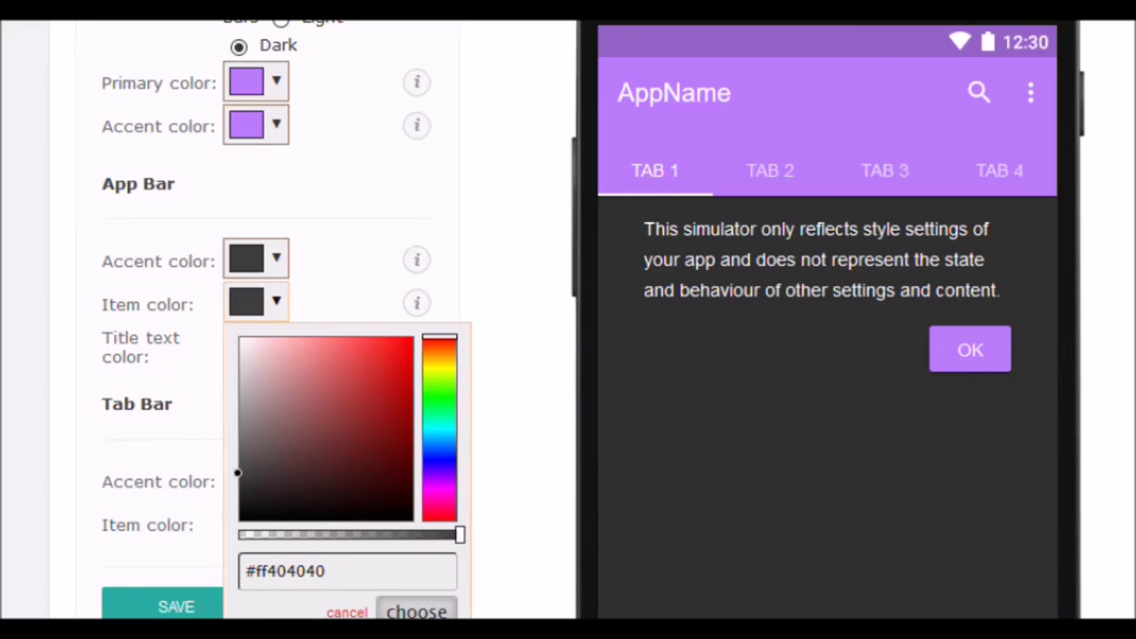
left_click(417, 612)
Step: Set the app bar's title text color to orange #ffff9165
left_click(256, 345)
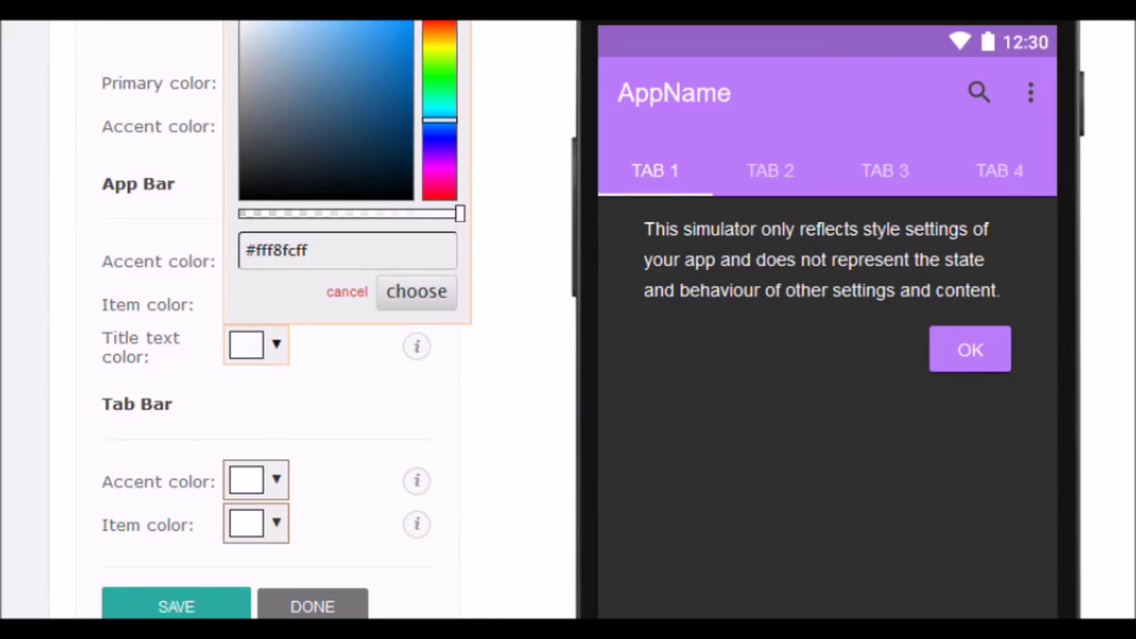
left_click(439, 25)
left_click_drag(244, 21, 344, 21)
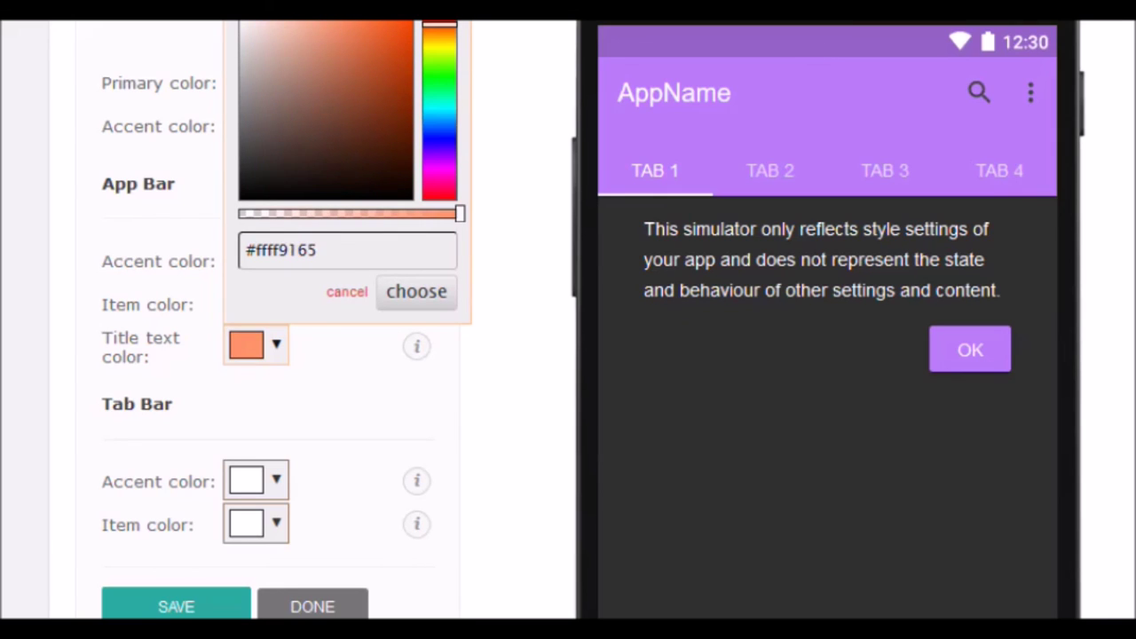
left_click(417, 292)
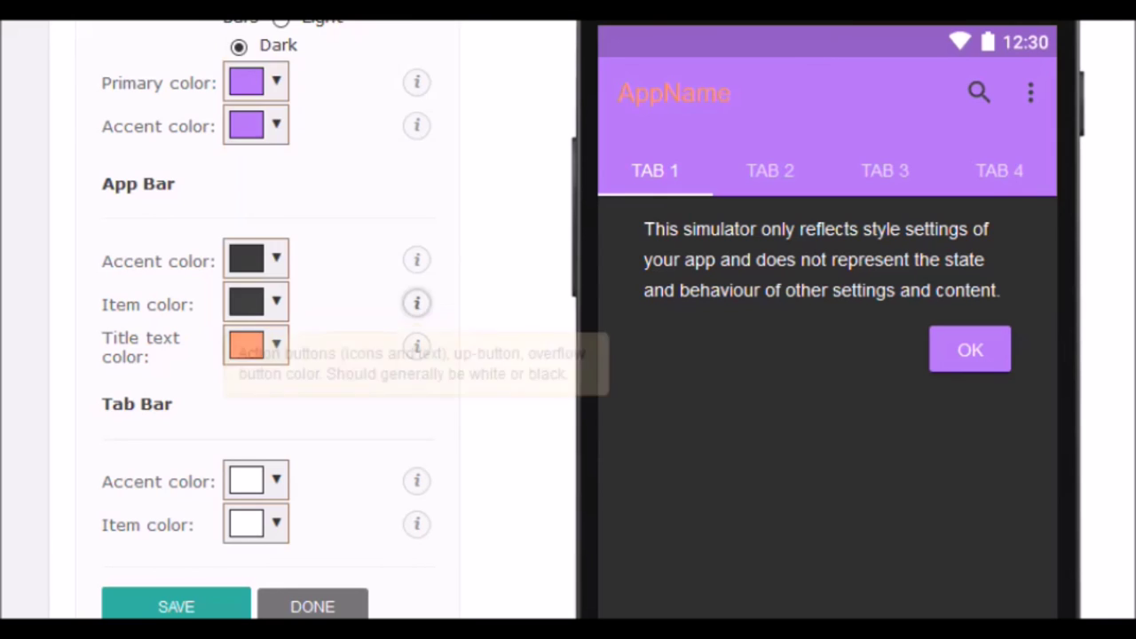
Step: Set the tab bar's accent color to dark red #ff833b3b and its item color to lime green #ffb0fd36
left_click(256, 481)
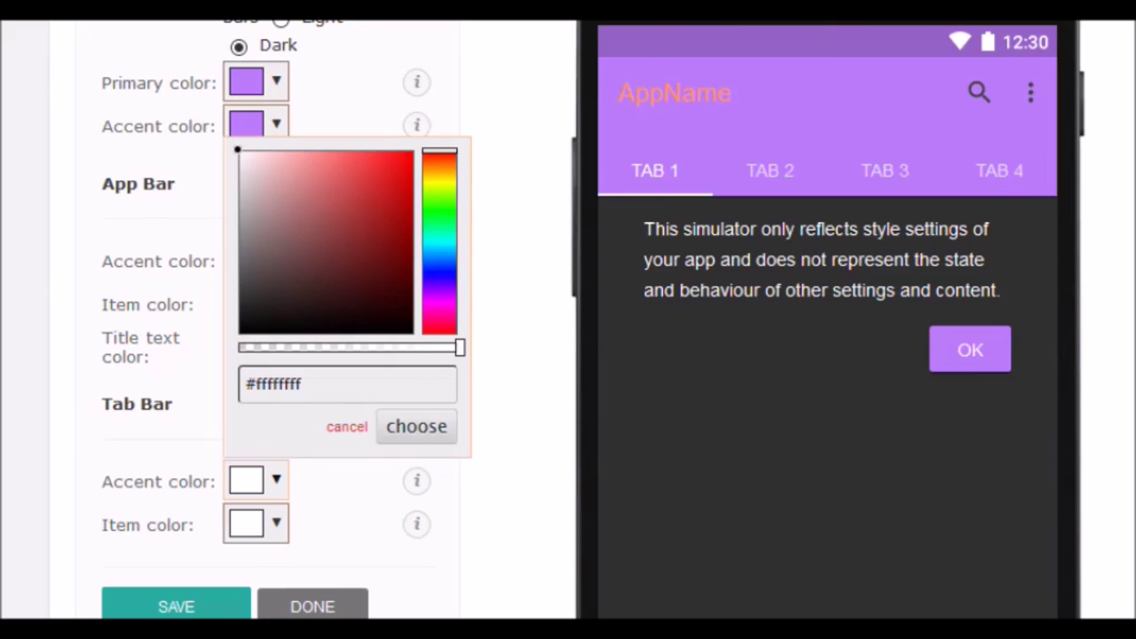
mouse_move(237, 151)
left_mouse_down()
mouse_move(251, 172)
mouse_move(343, 217)
mouse_move(332, 239)
left_mouse_up()
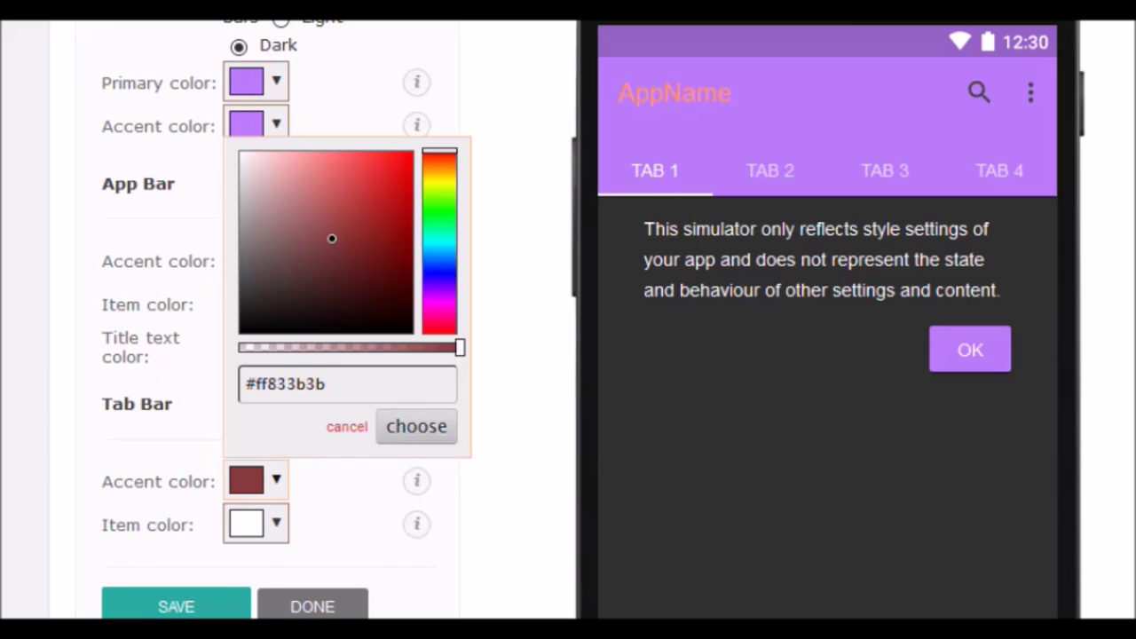
left_click(417, 426)
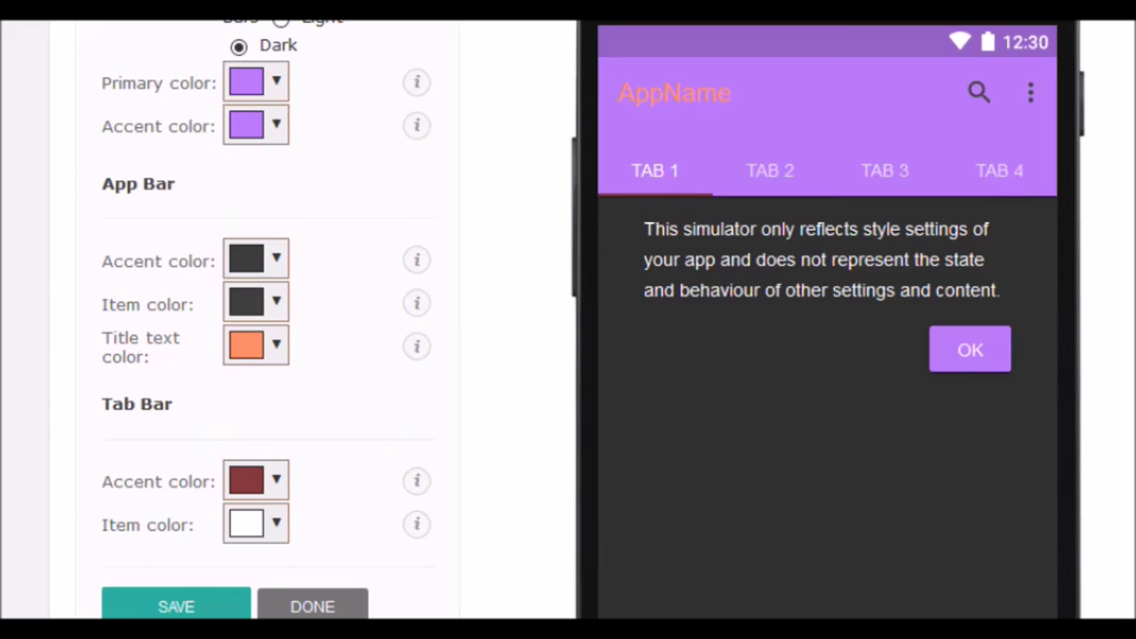
left_click(253, 524)
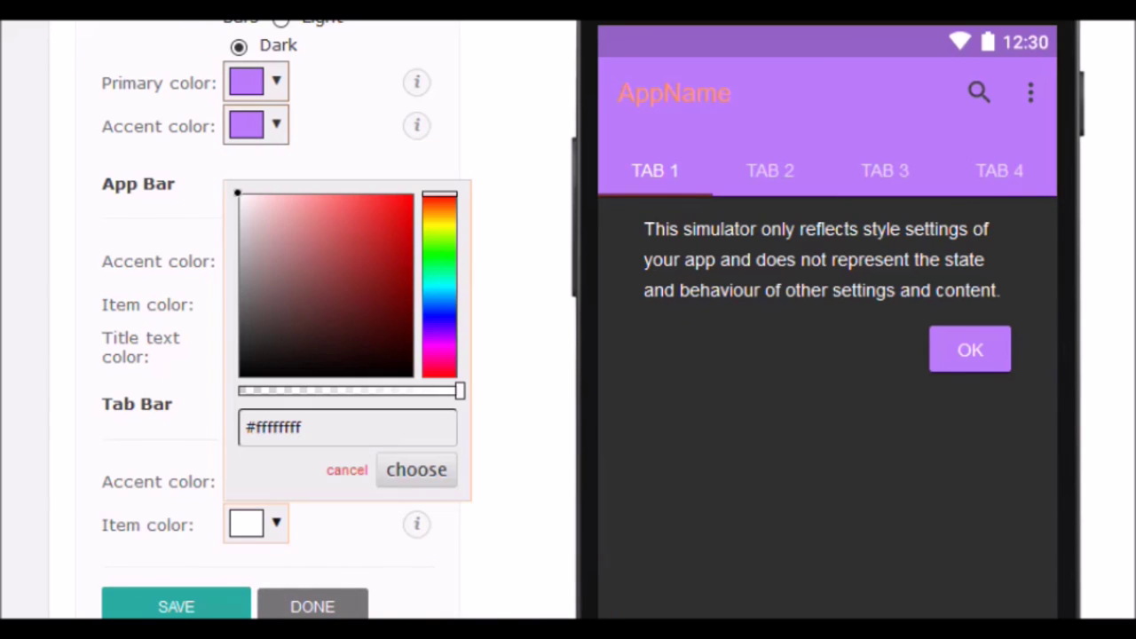
left_click(439, 236)
left_click_drag(238, 194, 375, 195)
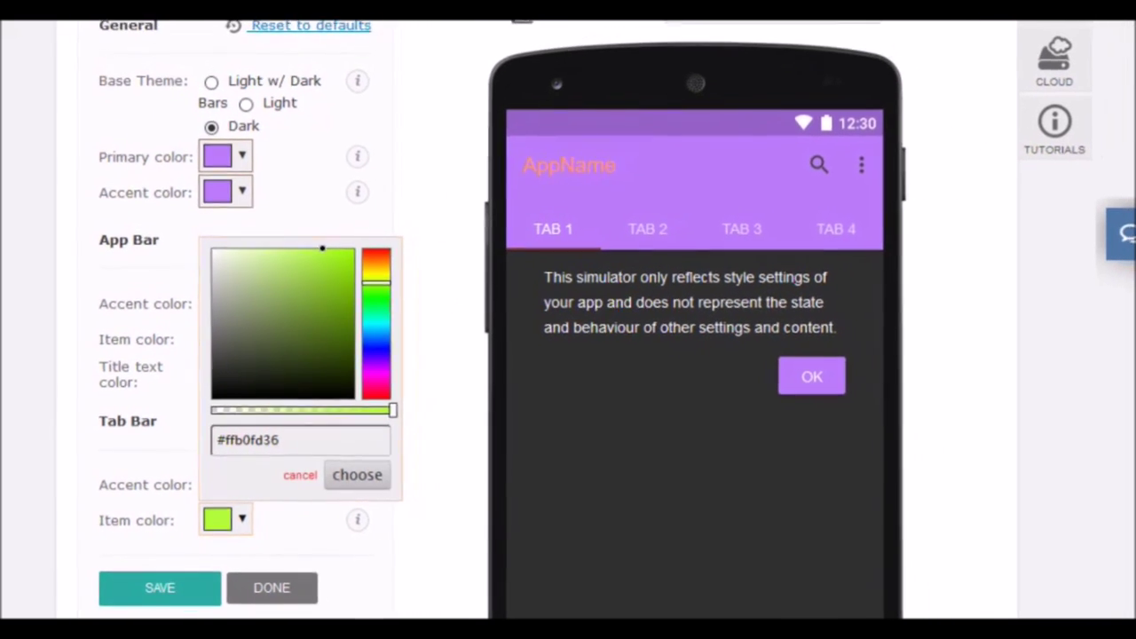
left_click(357, 475)
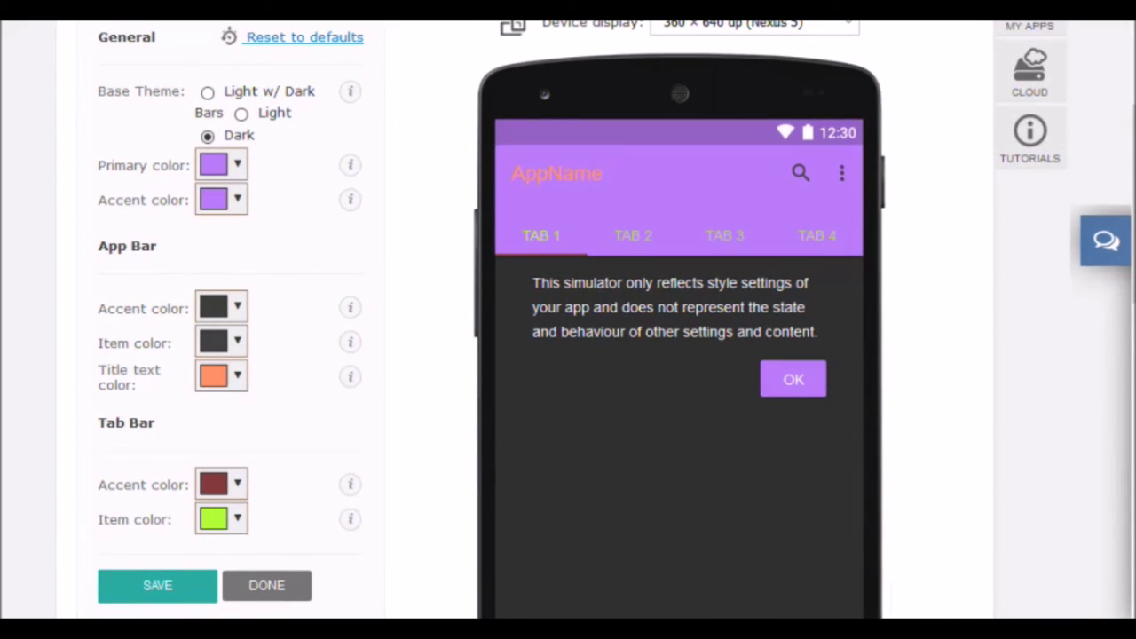
Step: Switch the app's base theme to Light w/ Dark Bars
left_click(207, 91)
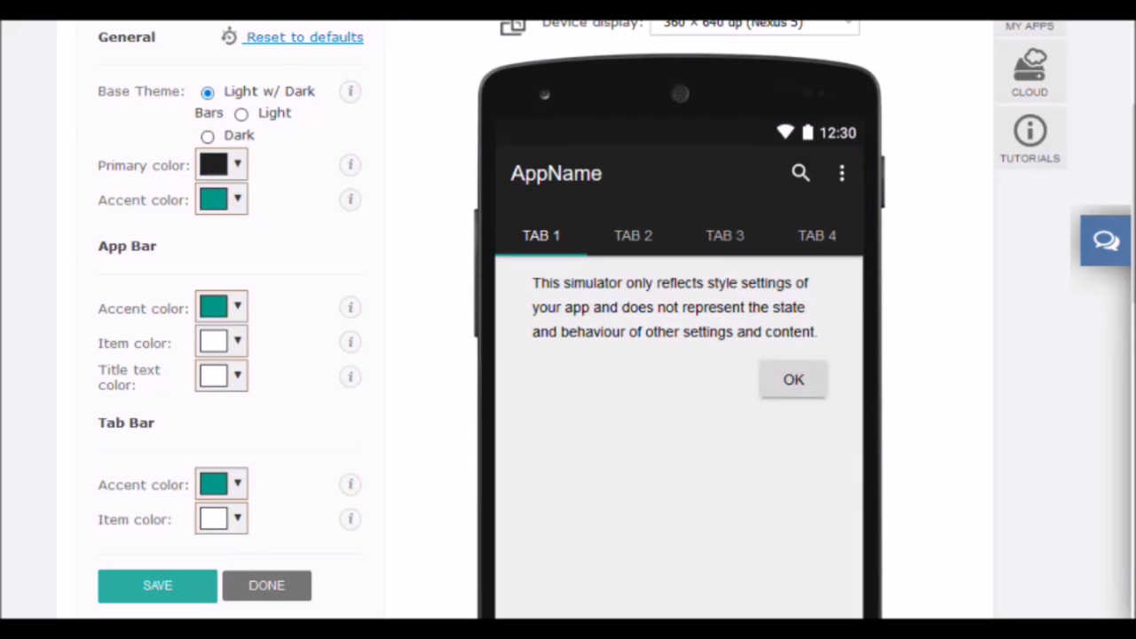